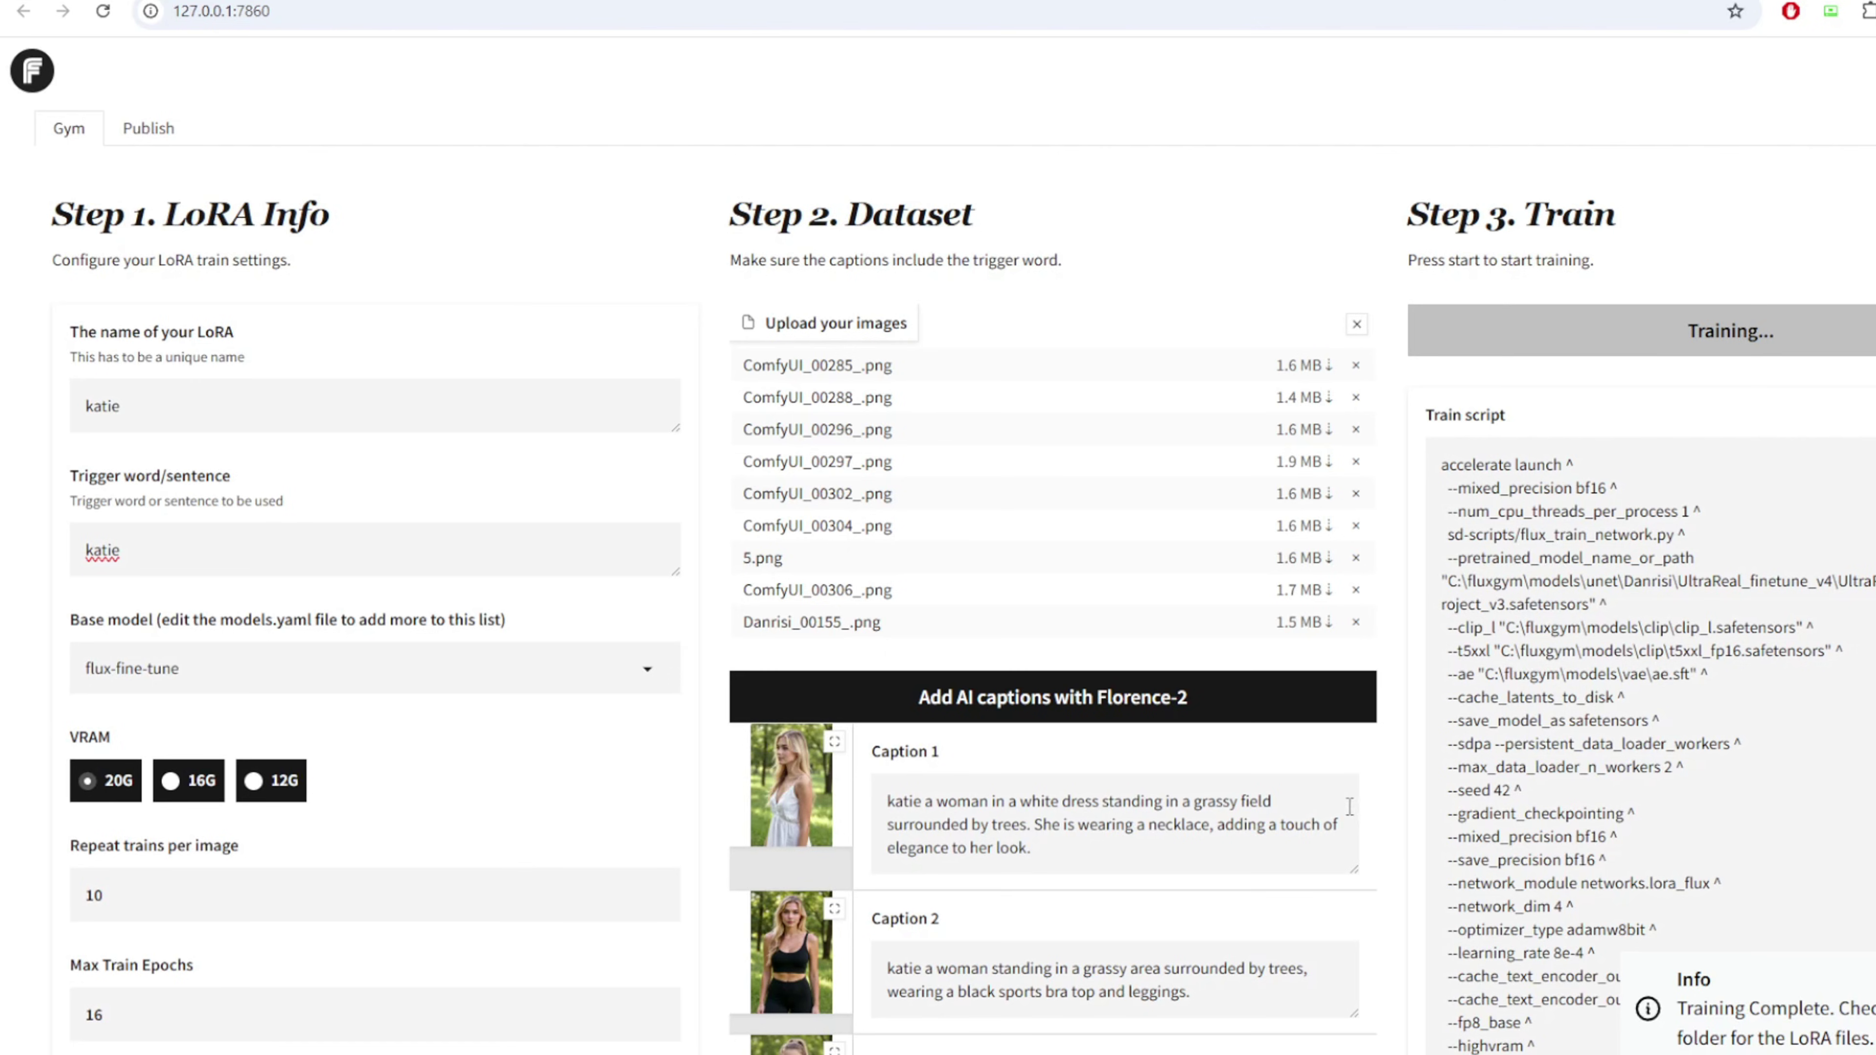
Step through four images in the base model's sample gallery and scroll the model page.
{"action": "scroll", "coordinate": [1352, 820], "scroll_direction": "down", "scroll_amount": 3}
{"action": "scroll", "coordinate": [1352, 789], "scroll_direction": "down", "scroll_amount": 6}
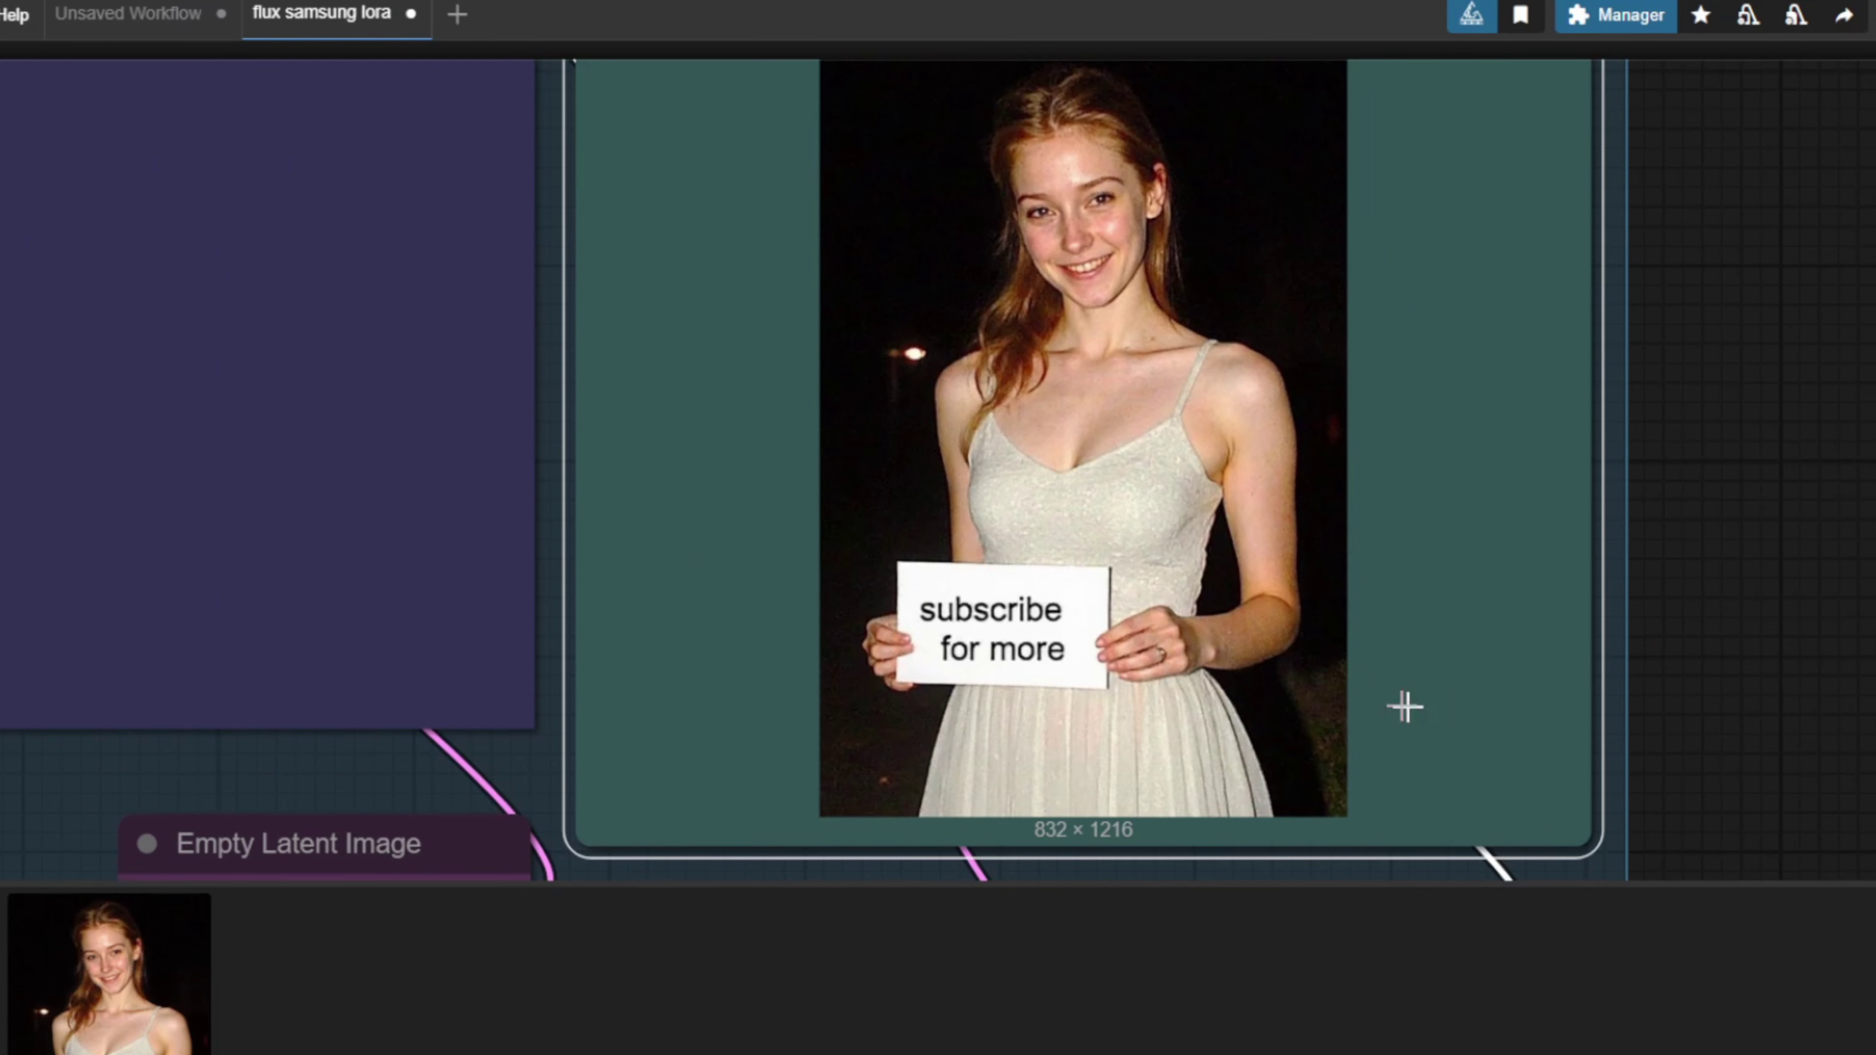
{"action": "left_click", "coordinate": [1234, 698]}
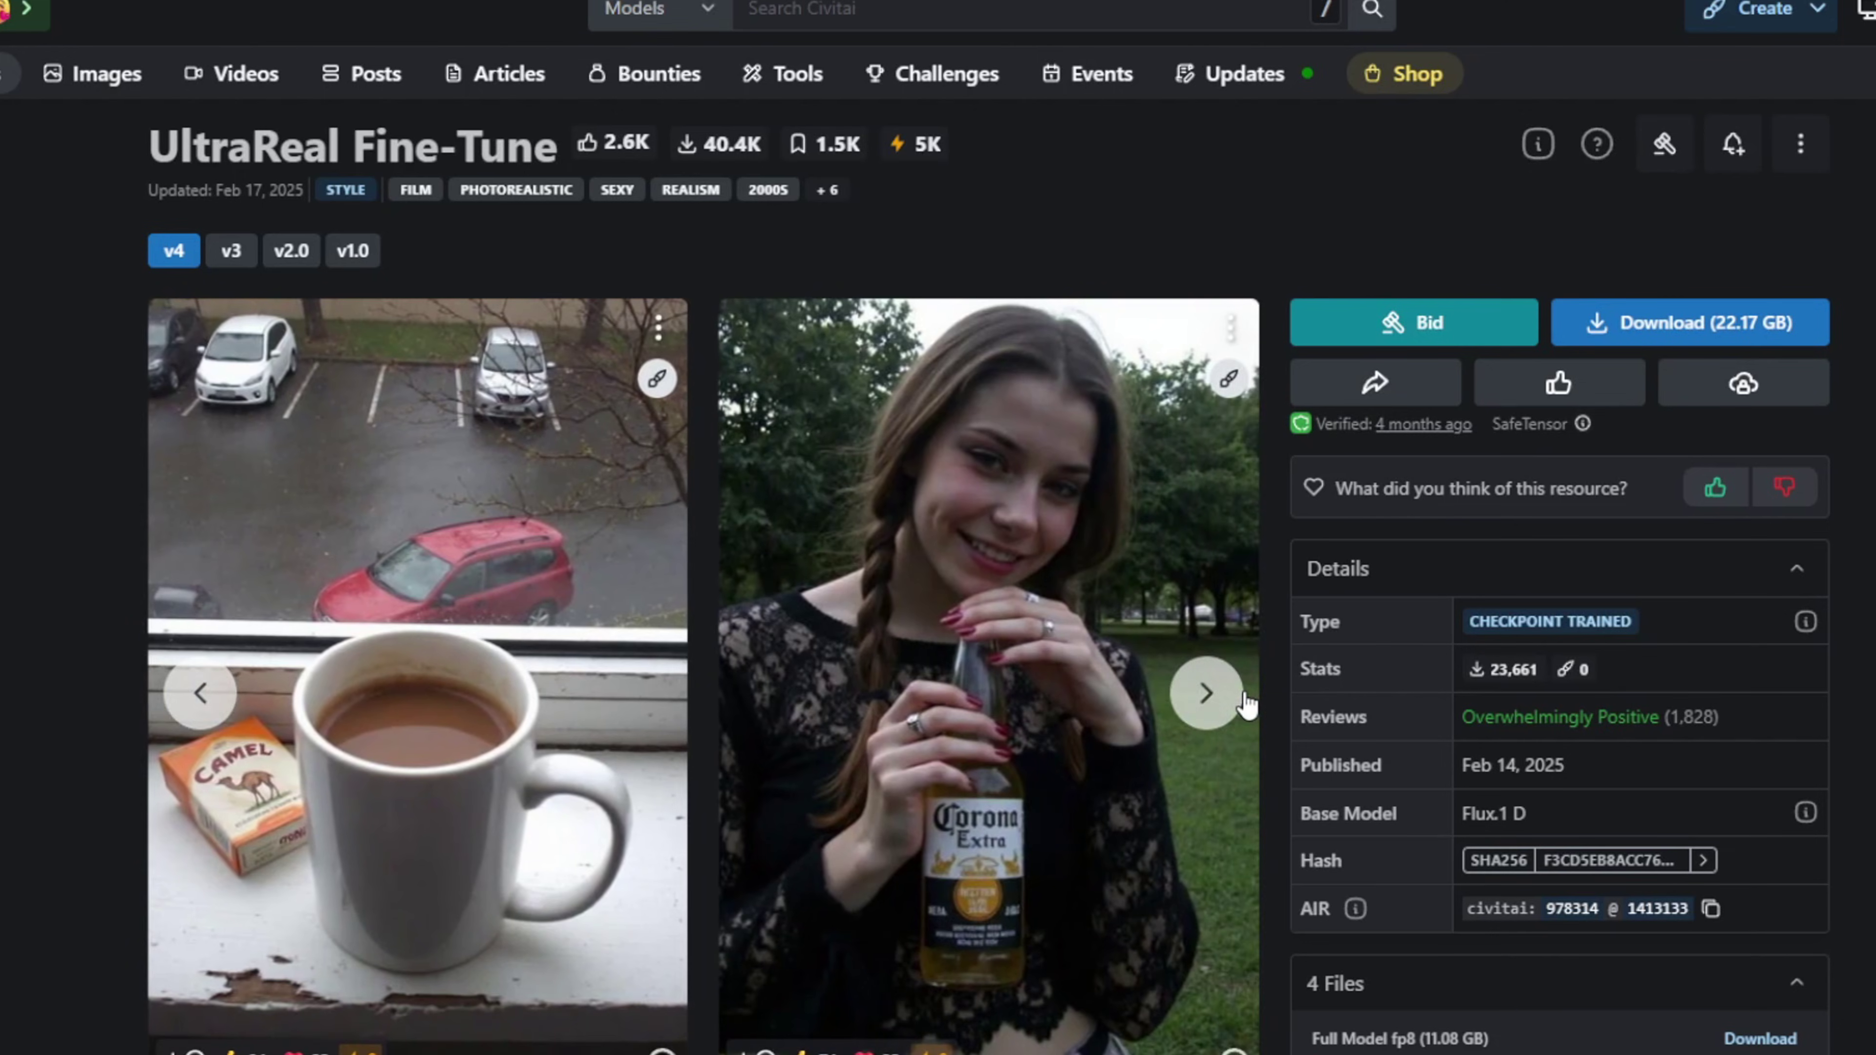
{"action": "left_click", "coordinate": [1238, 701]}
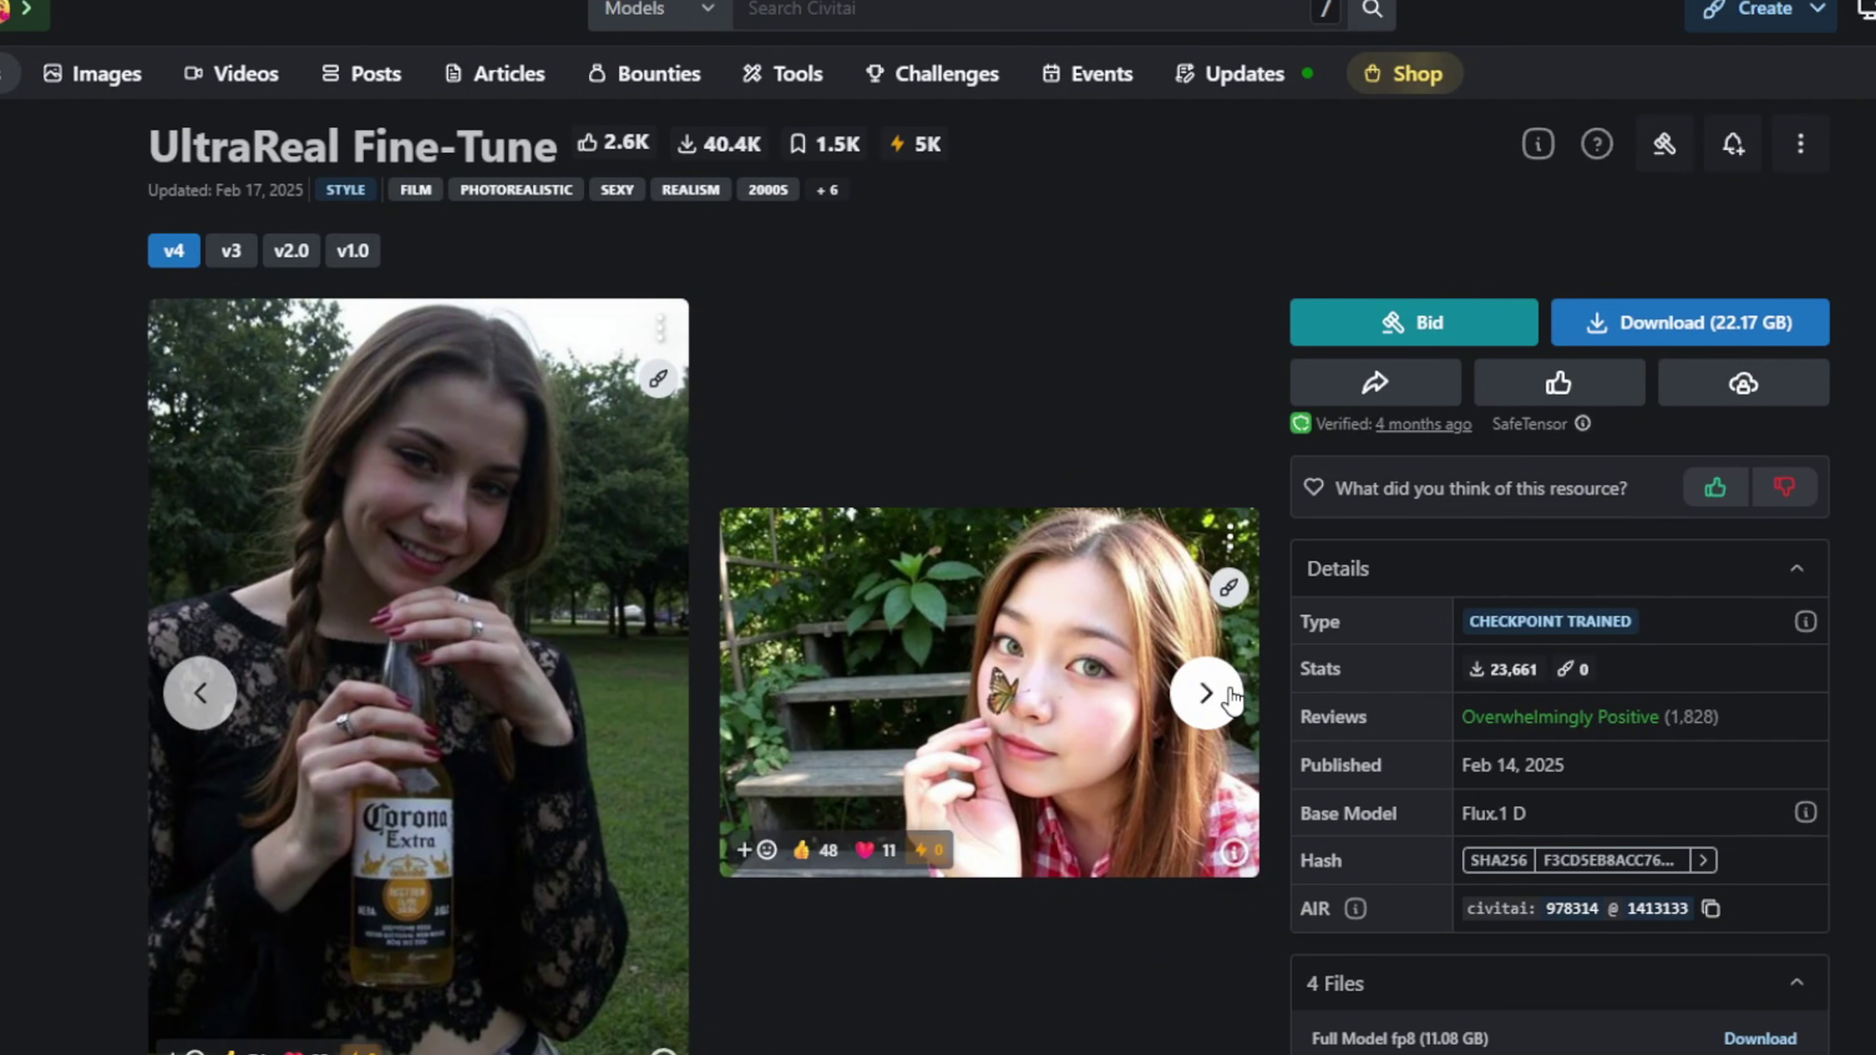
{"action": "left_click", "coordinate": [1231, 696]}
{"action": "left_click", "coordinate": [1232, 696]}
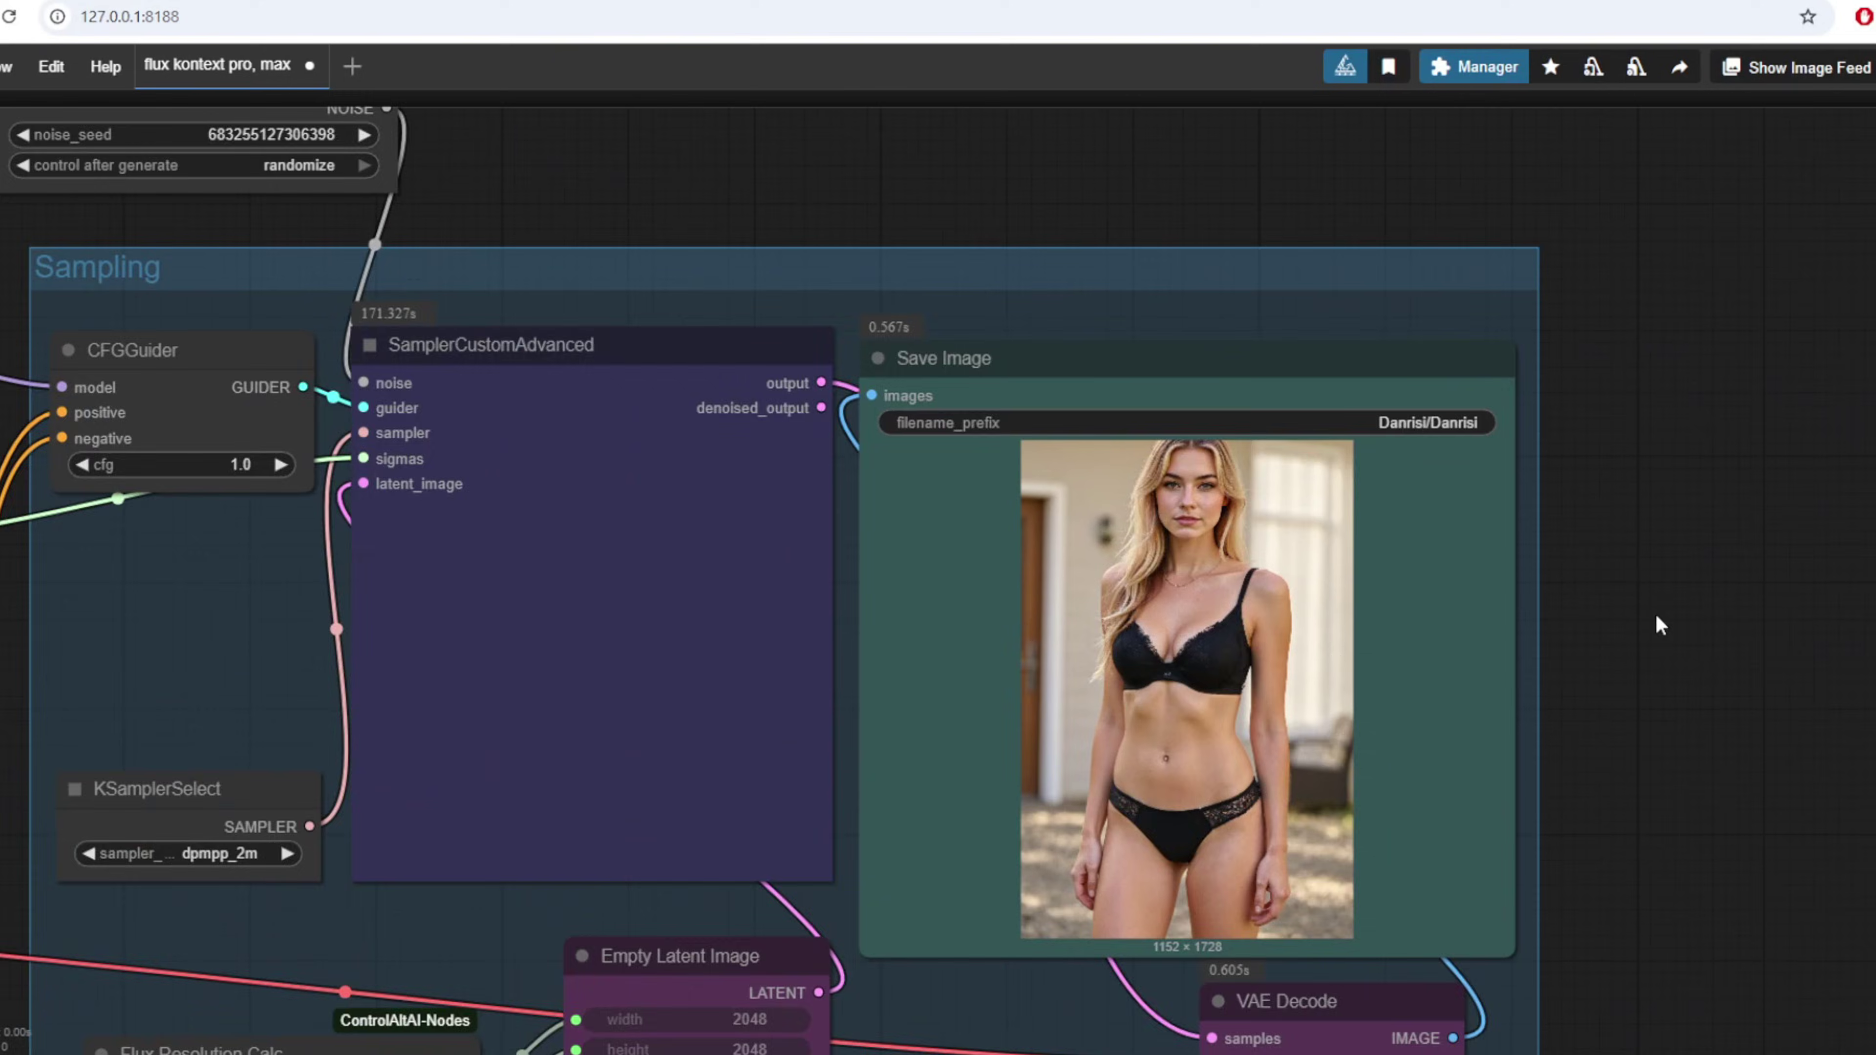
{"action": "scroll", "coordinate": [1477, 517], "scroll_direction": "up", "scroll_amount": 12}
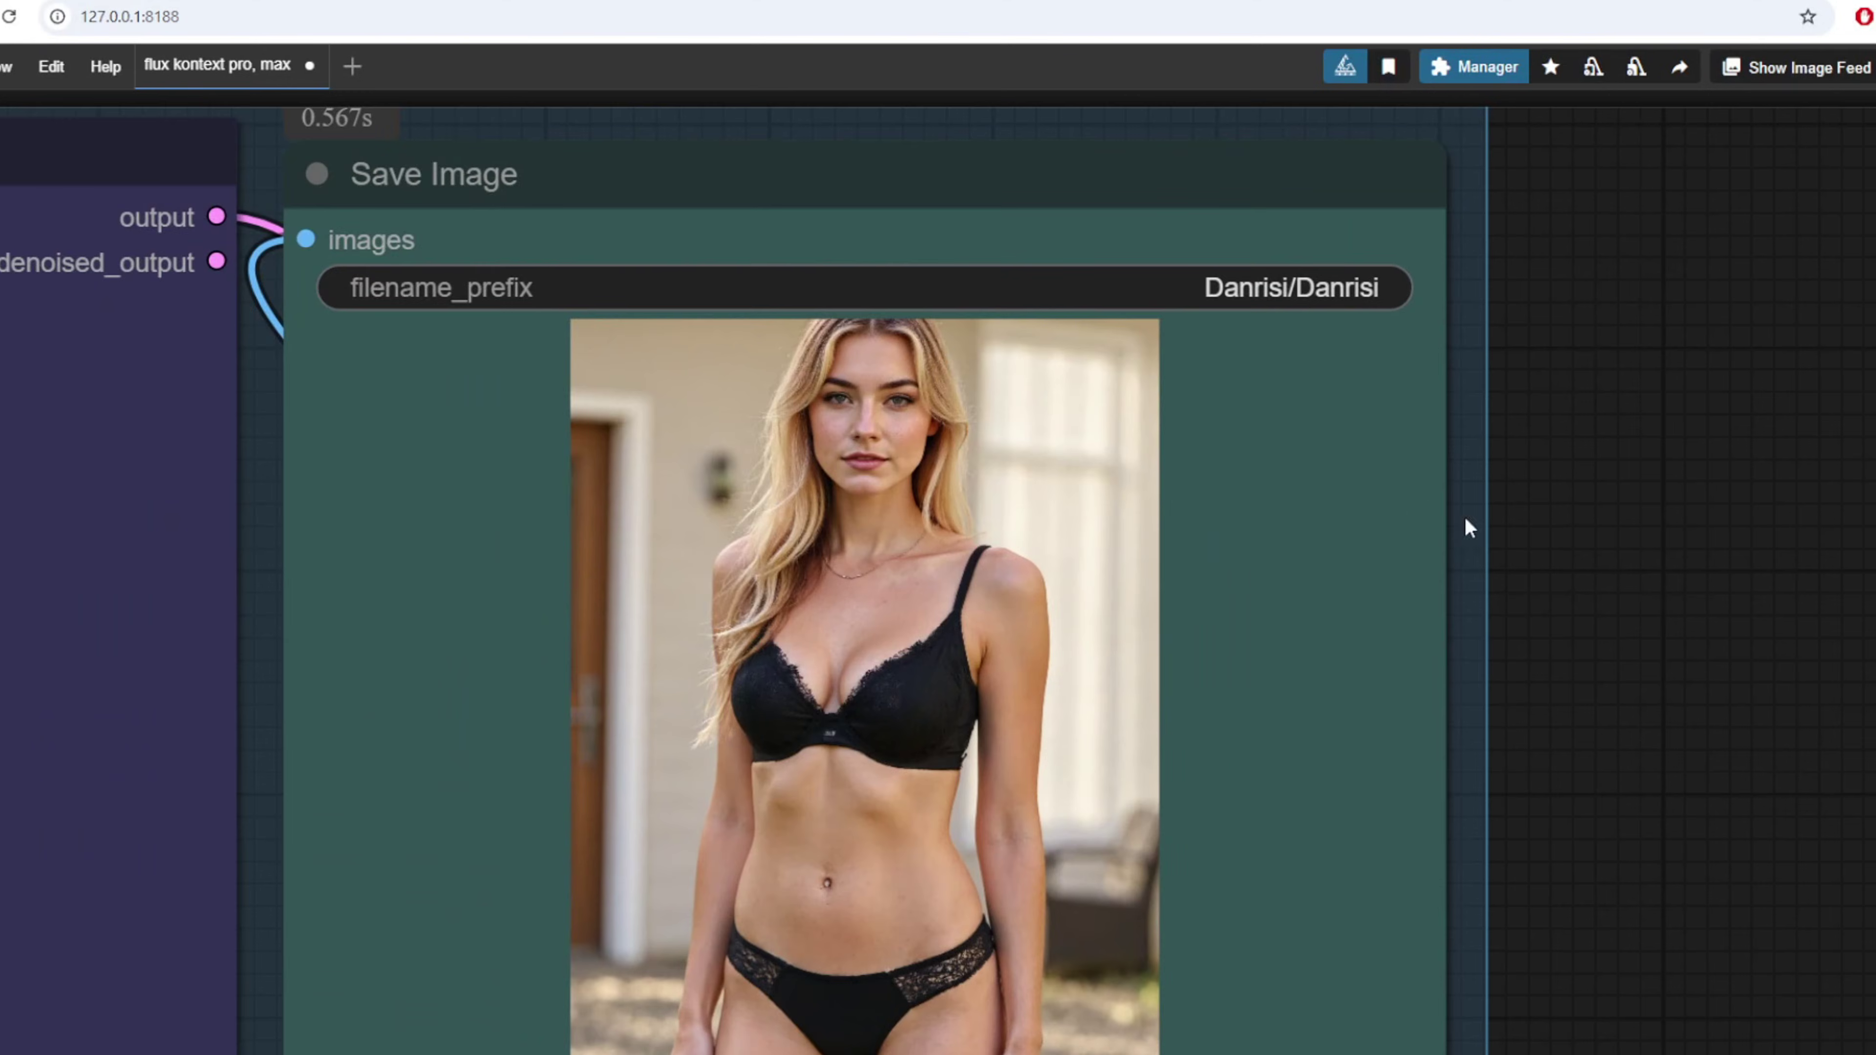
{"action": "scroll", "coordinate": [715, 328], "scroll_direction": "up", "scroll_amount": 6}
{"action": "scroll", "coordinate": [679, 584], "scroll_direction": "down", "scroll_amount": 4}
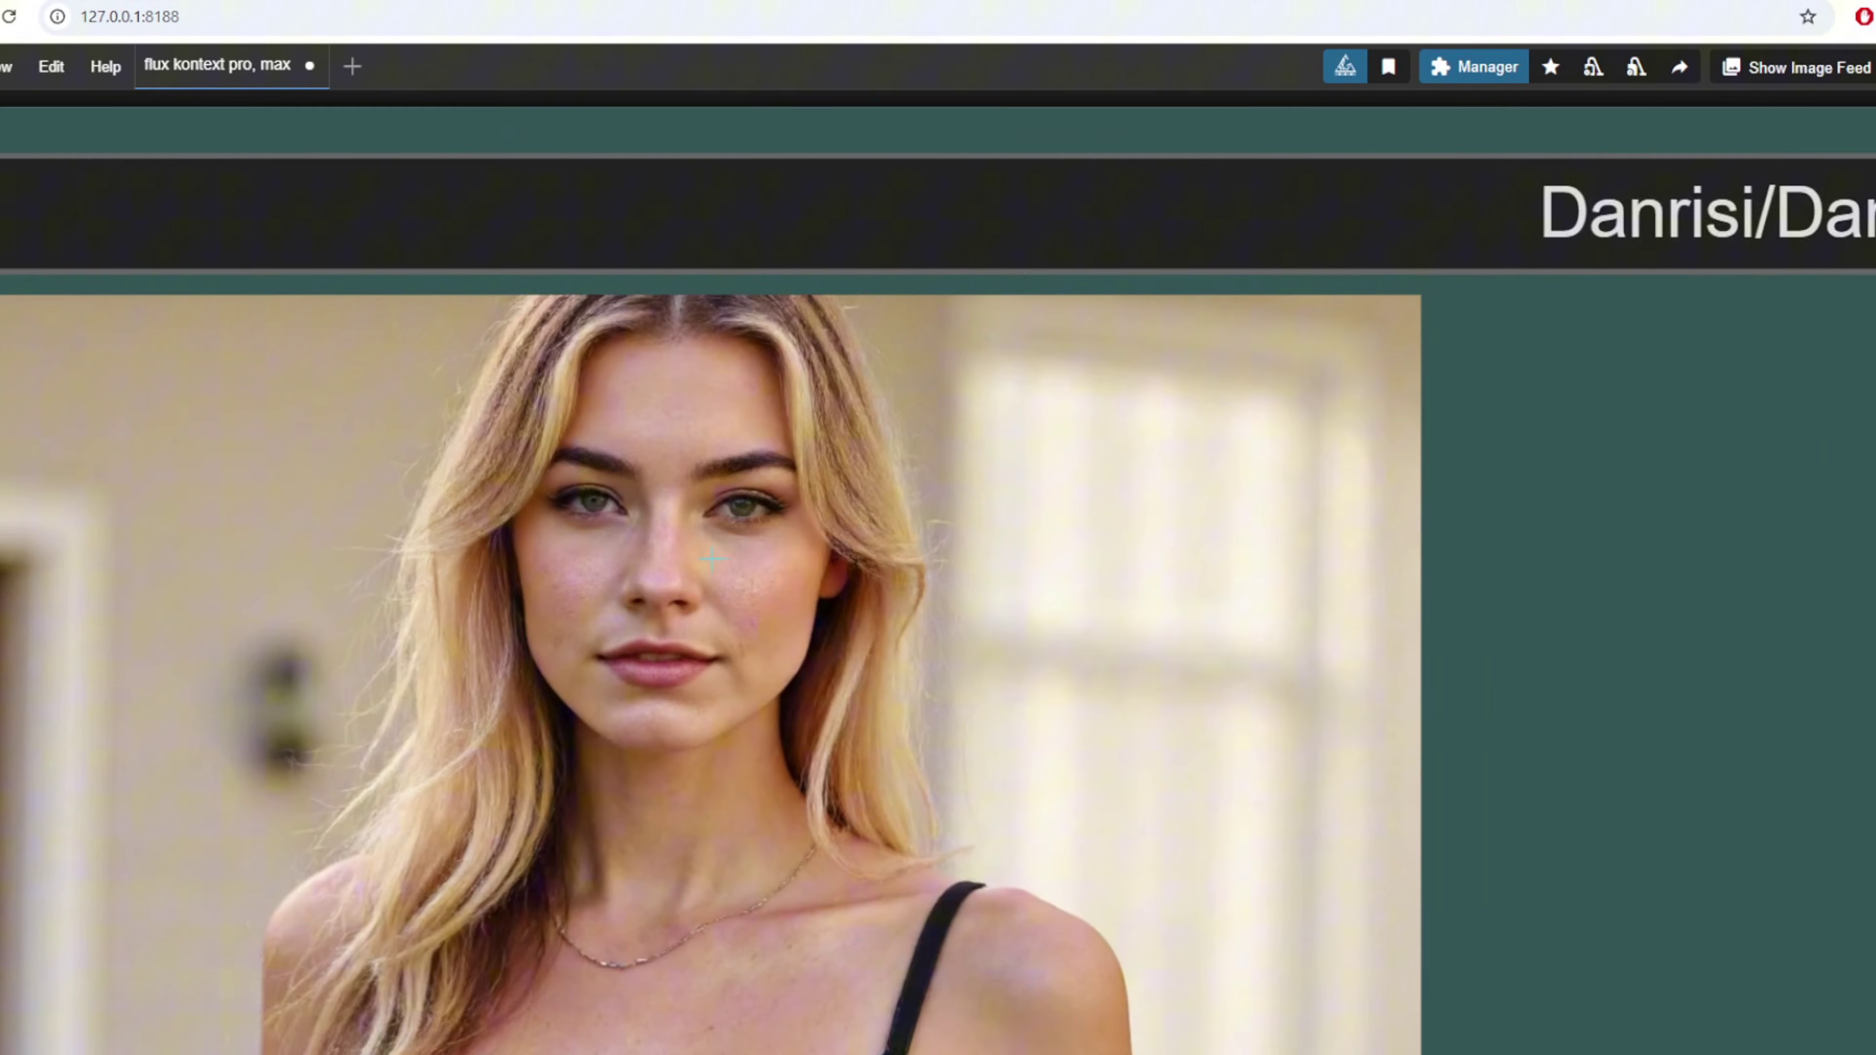
{"action": "scroll", "coordinate": [856, 539], "scroll_direction": "up", "scroll_amount": 2}
{"action": "scroll", "coordinate": [863, 534], "scroll_direction": "down", "scroll_amount": 6}
{"action": "scroll", "coordinate": [835, 519], "scroll_direction": "up", "scroll_amount": 8}
{"action": "scroll", "coordinate": [953, 595], "scroll_direction": "up", "scroll_amount": 2}
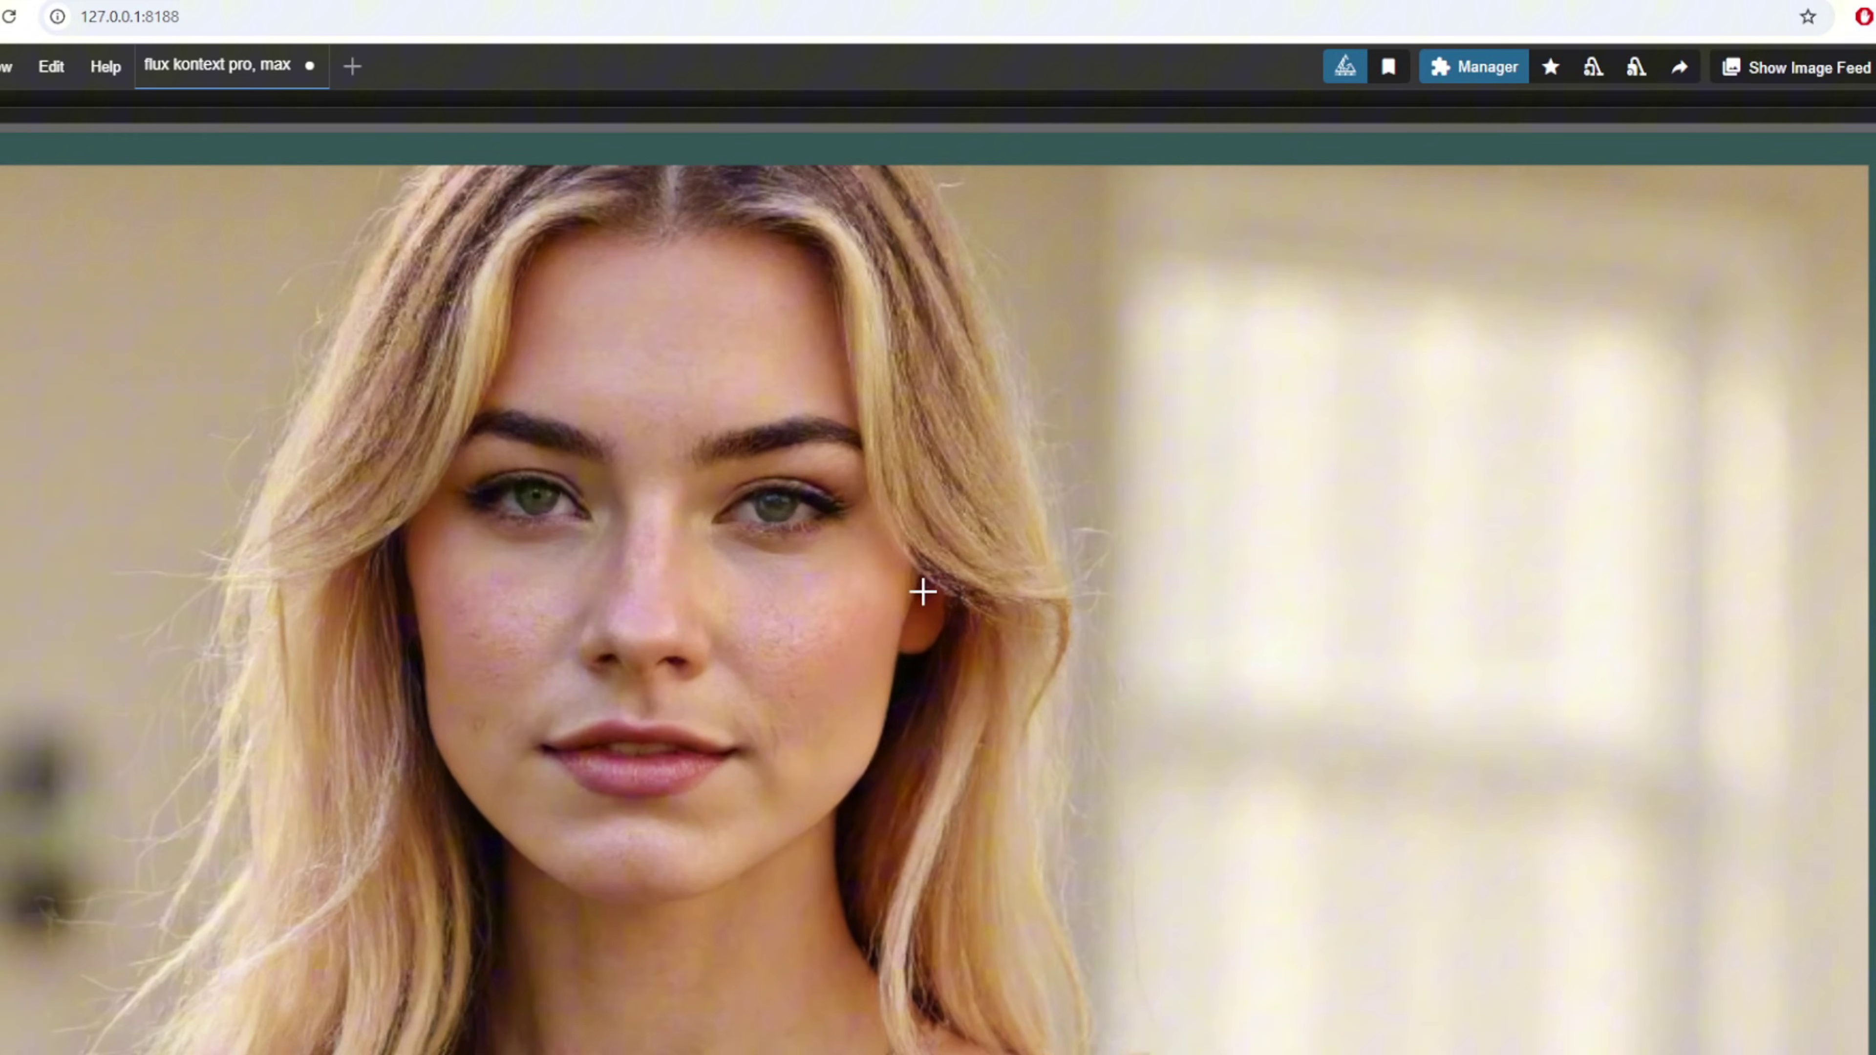
{"action": "scroll", "coordinate": [923, 591], "scroll_direction": "down", "scroll_amount": 10}
{"action": "scroll", "coordinate": [987, 629], "scroll_direction": "down", "scroll_amount": 3}
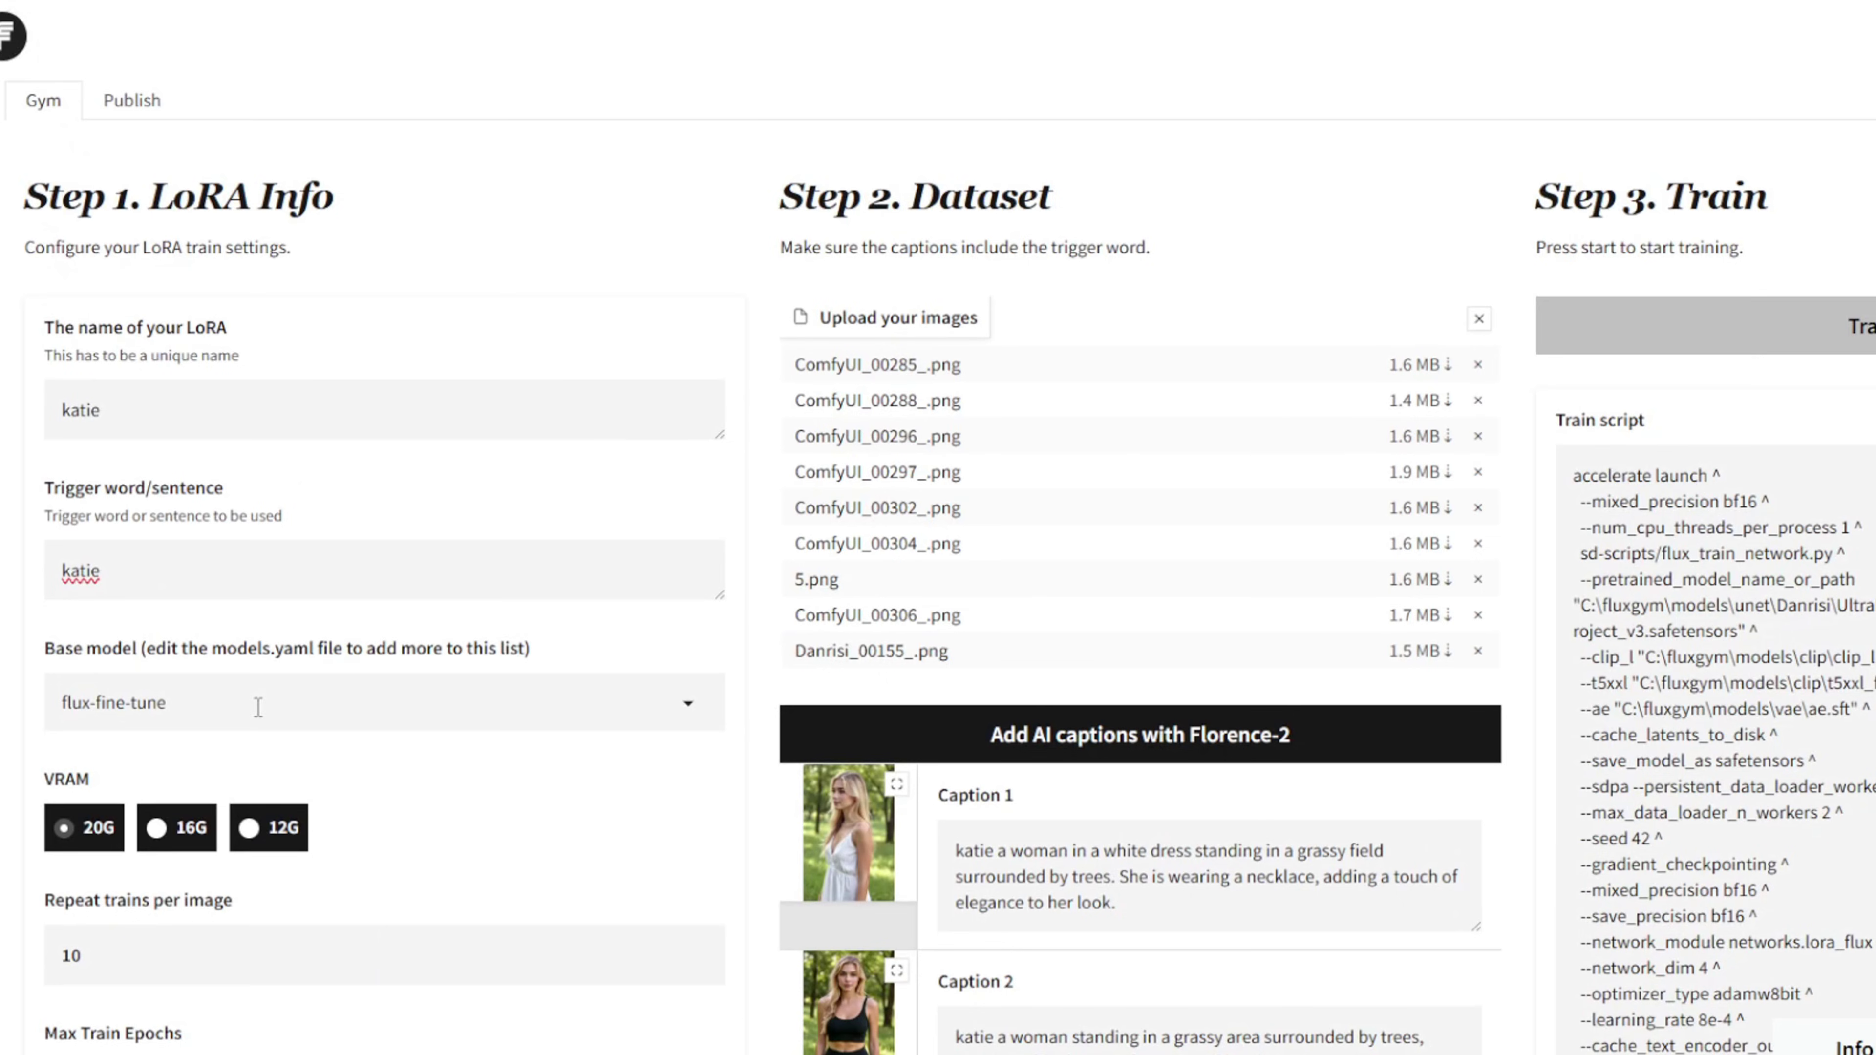
Keep flux-fine-tune as the base model and select its definition block in models.yaml.
{"action": "left_click", "coordinate": [247, 702]}
{"action": "left_click", "coordinate": [141, 650]}
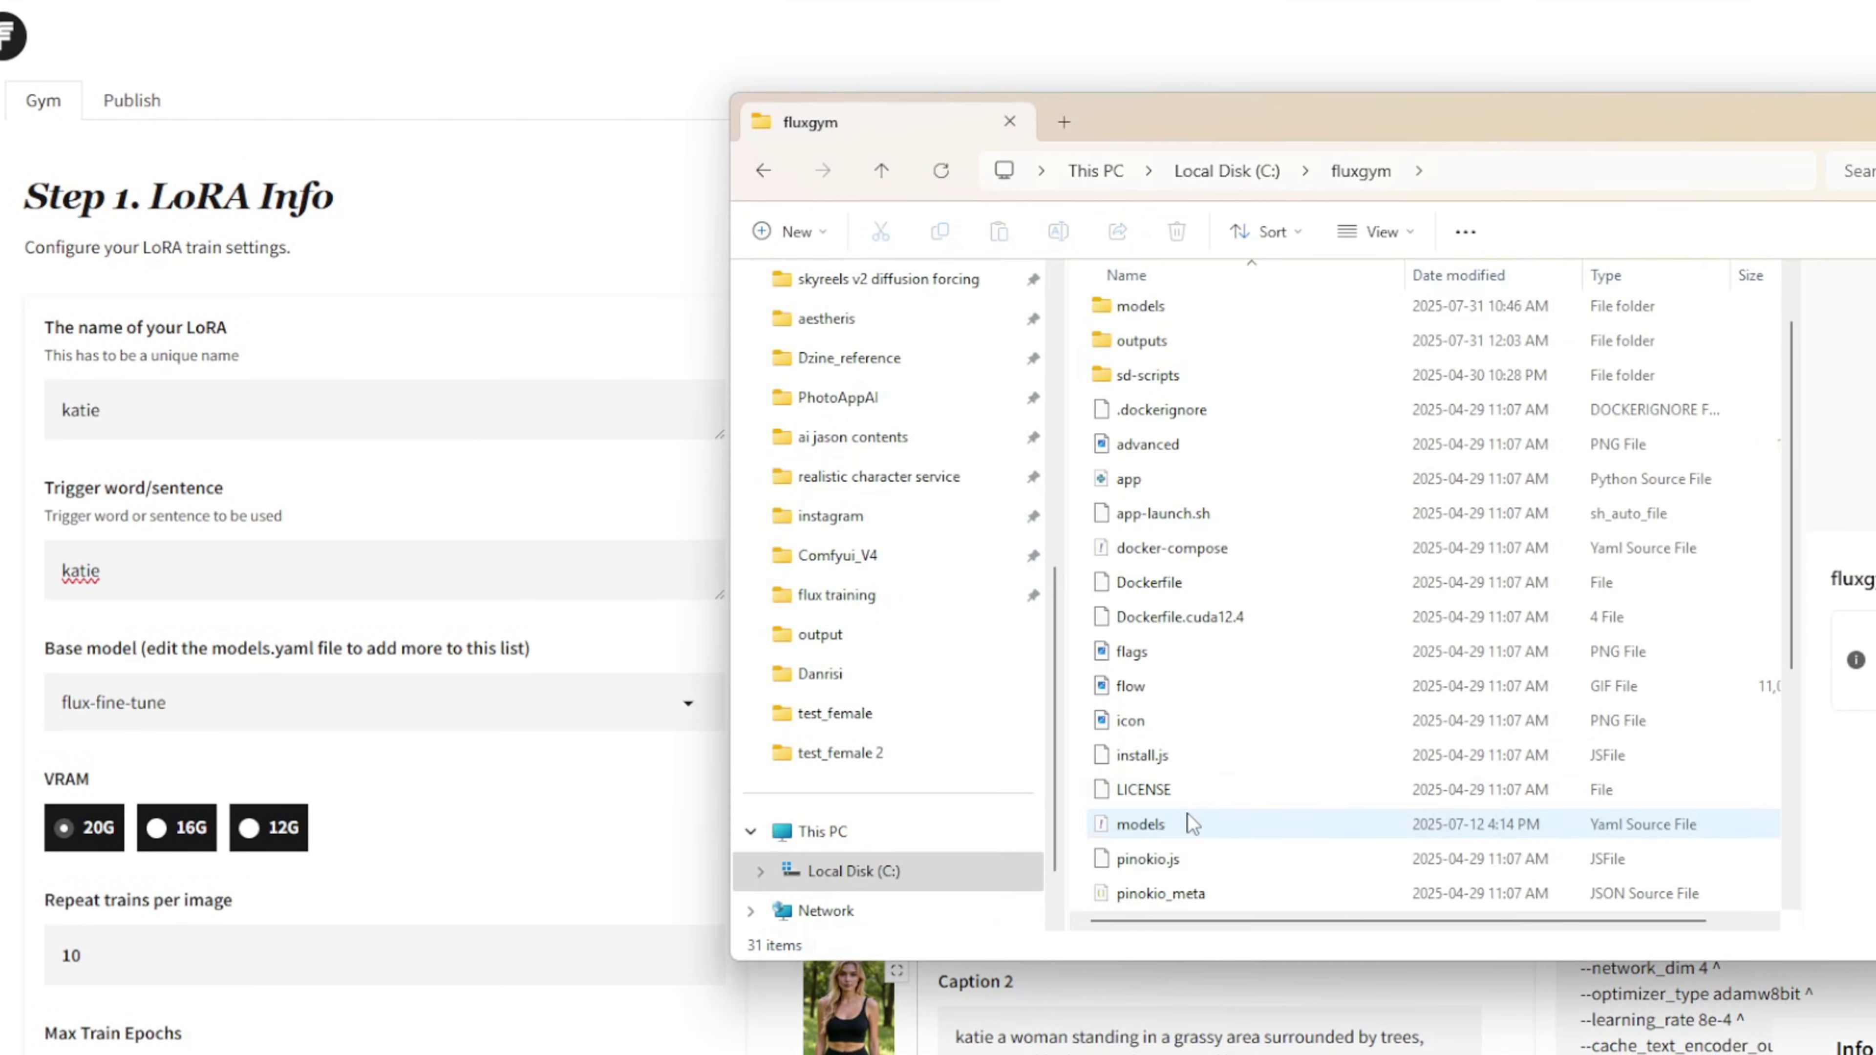
{"action": "left_click", "coordinate": [1189, 820]}
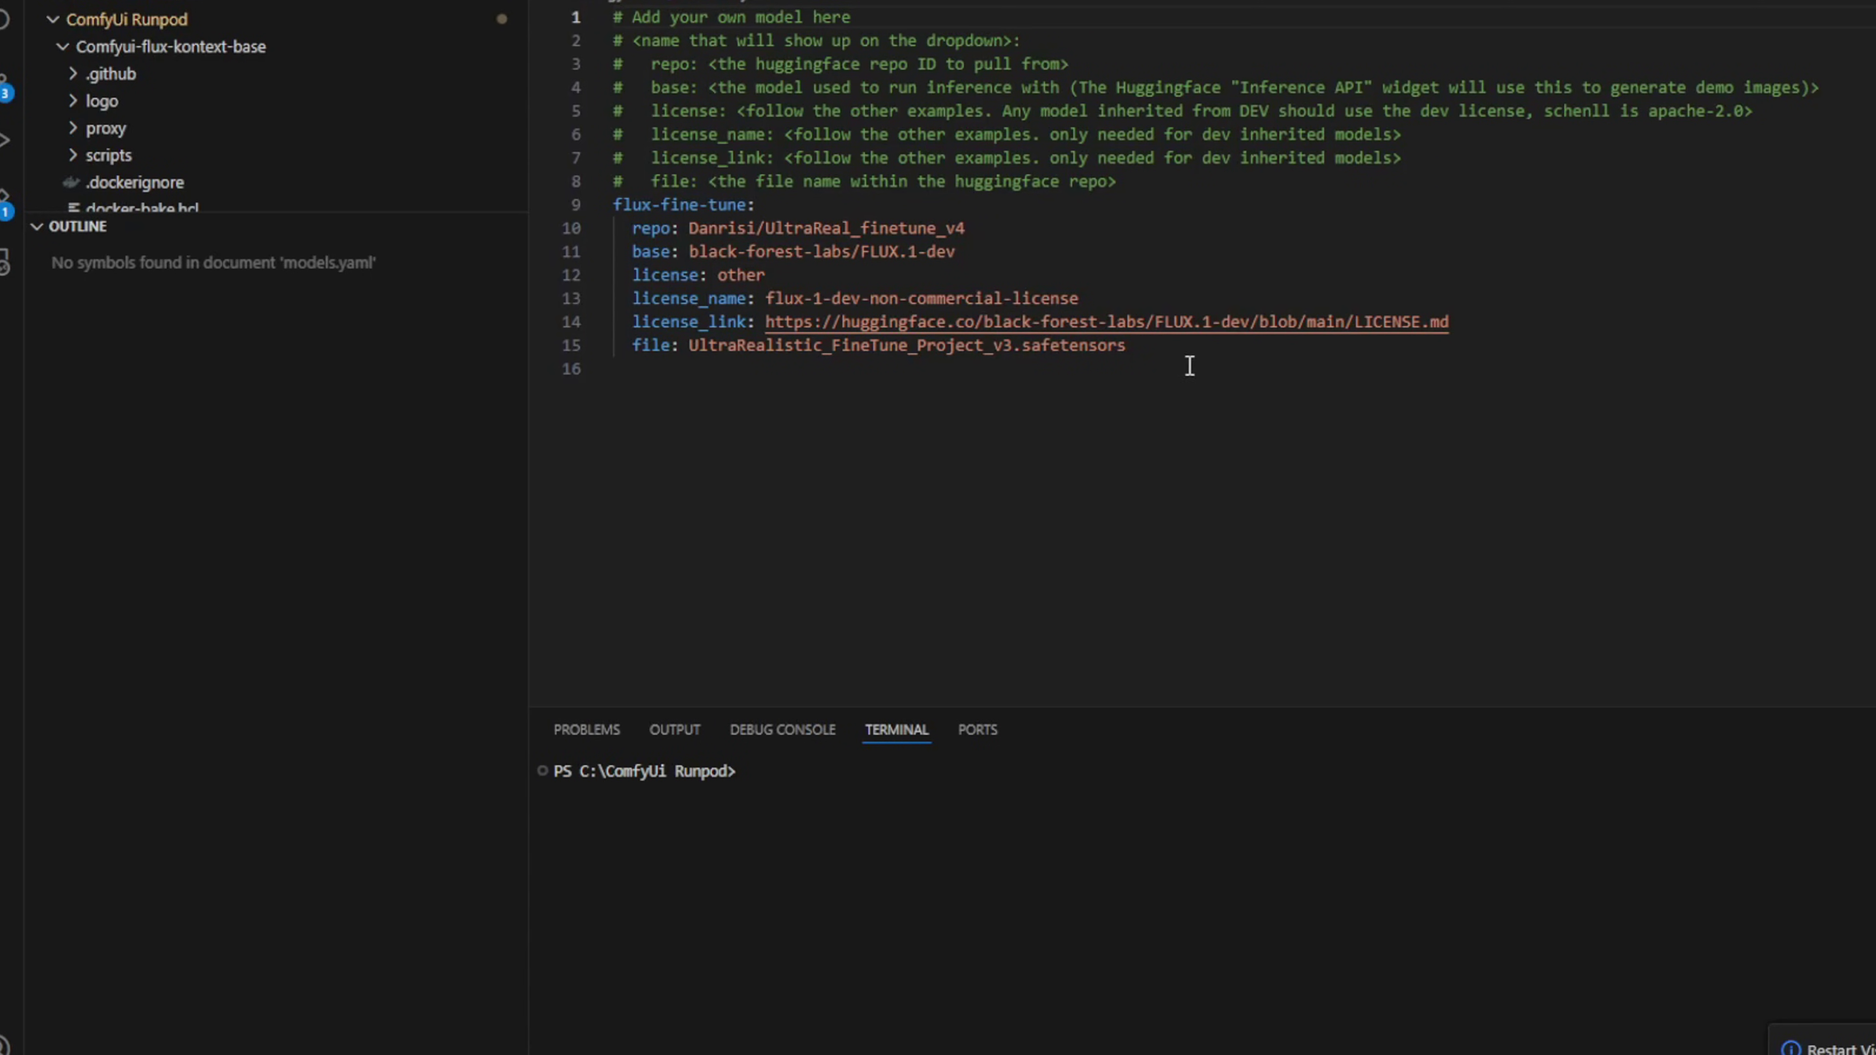
{"action": "left_click_drag", "start_coordinate": [1185, 364], "coordinate": [615, 205]}
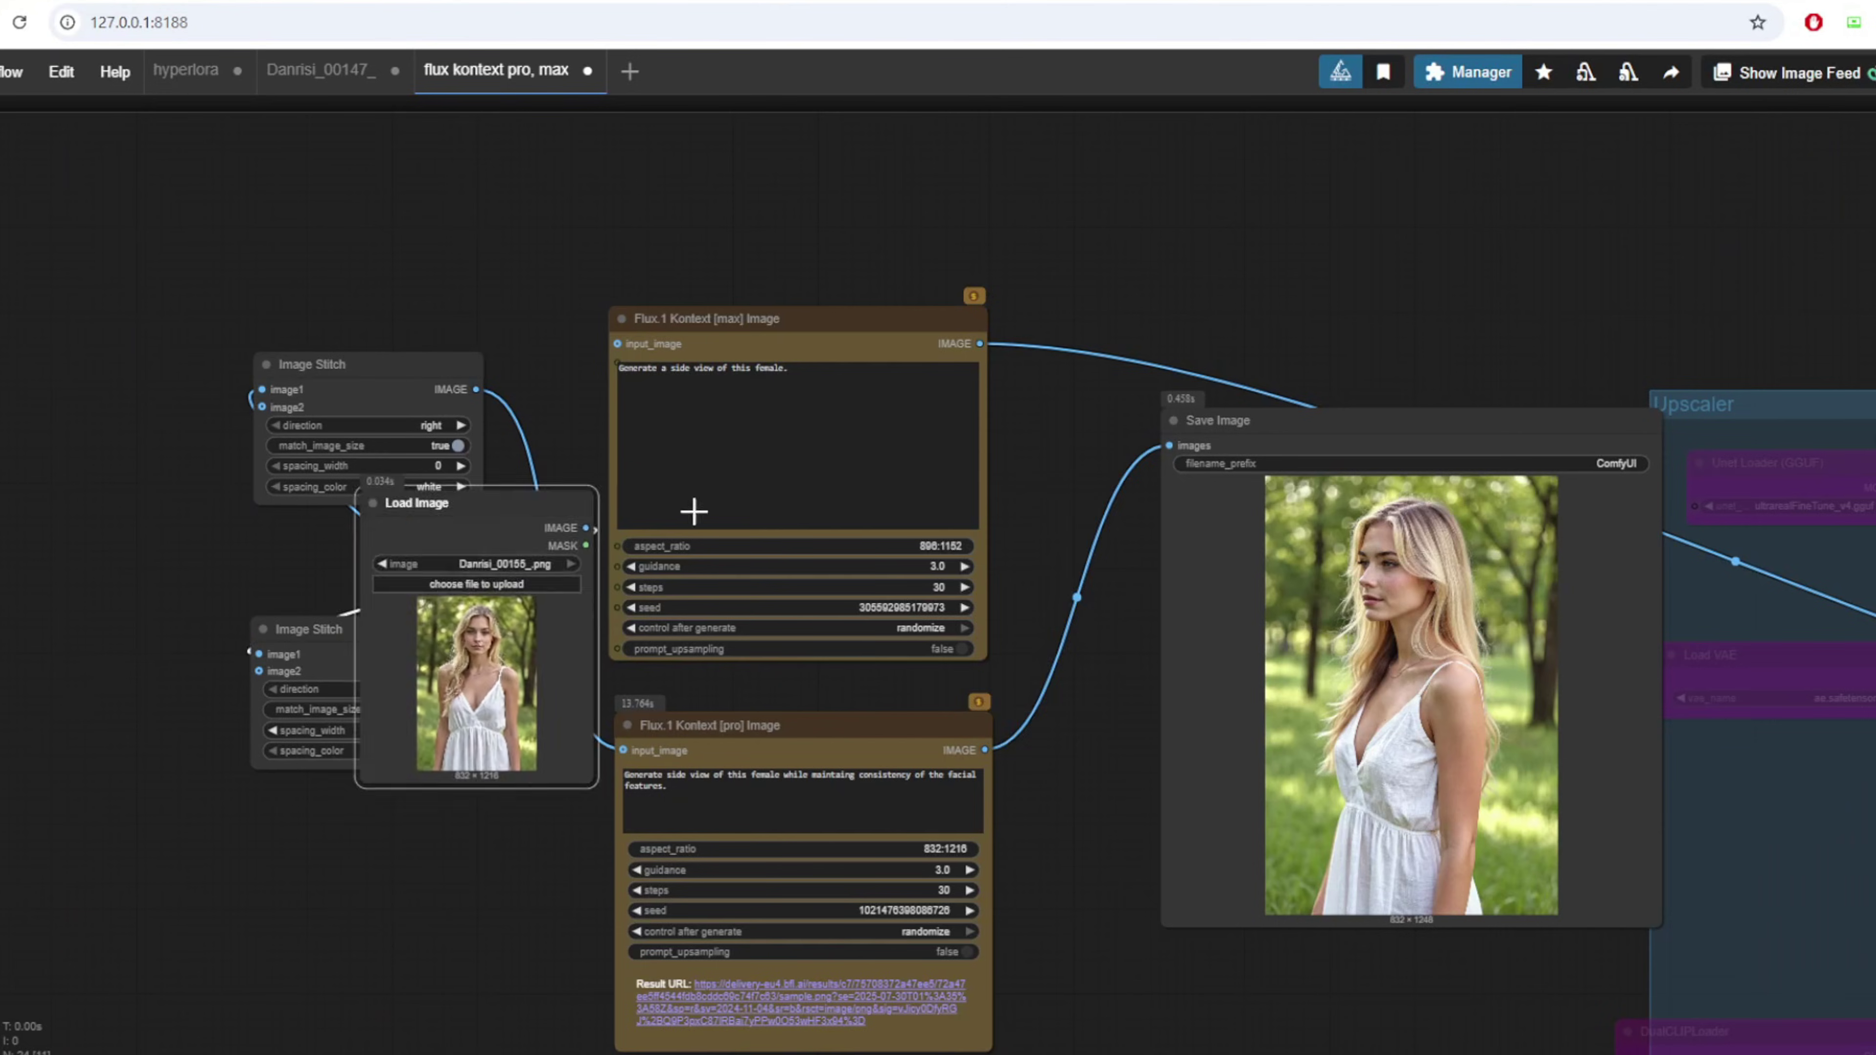
Place the Load Image source and Save Image result nodes side by side.
{"action": "left_click_drag", "start_coordinate": [690, 512], "coordinate": [1160, 368]}
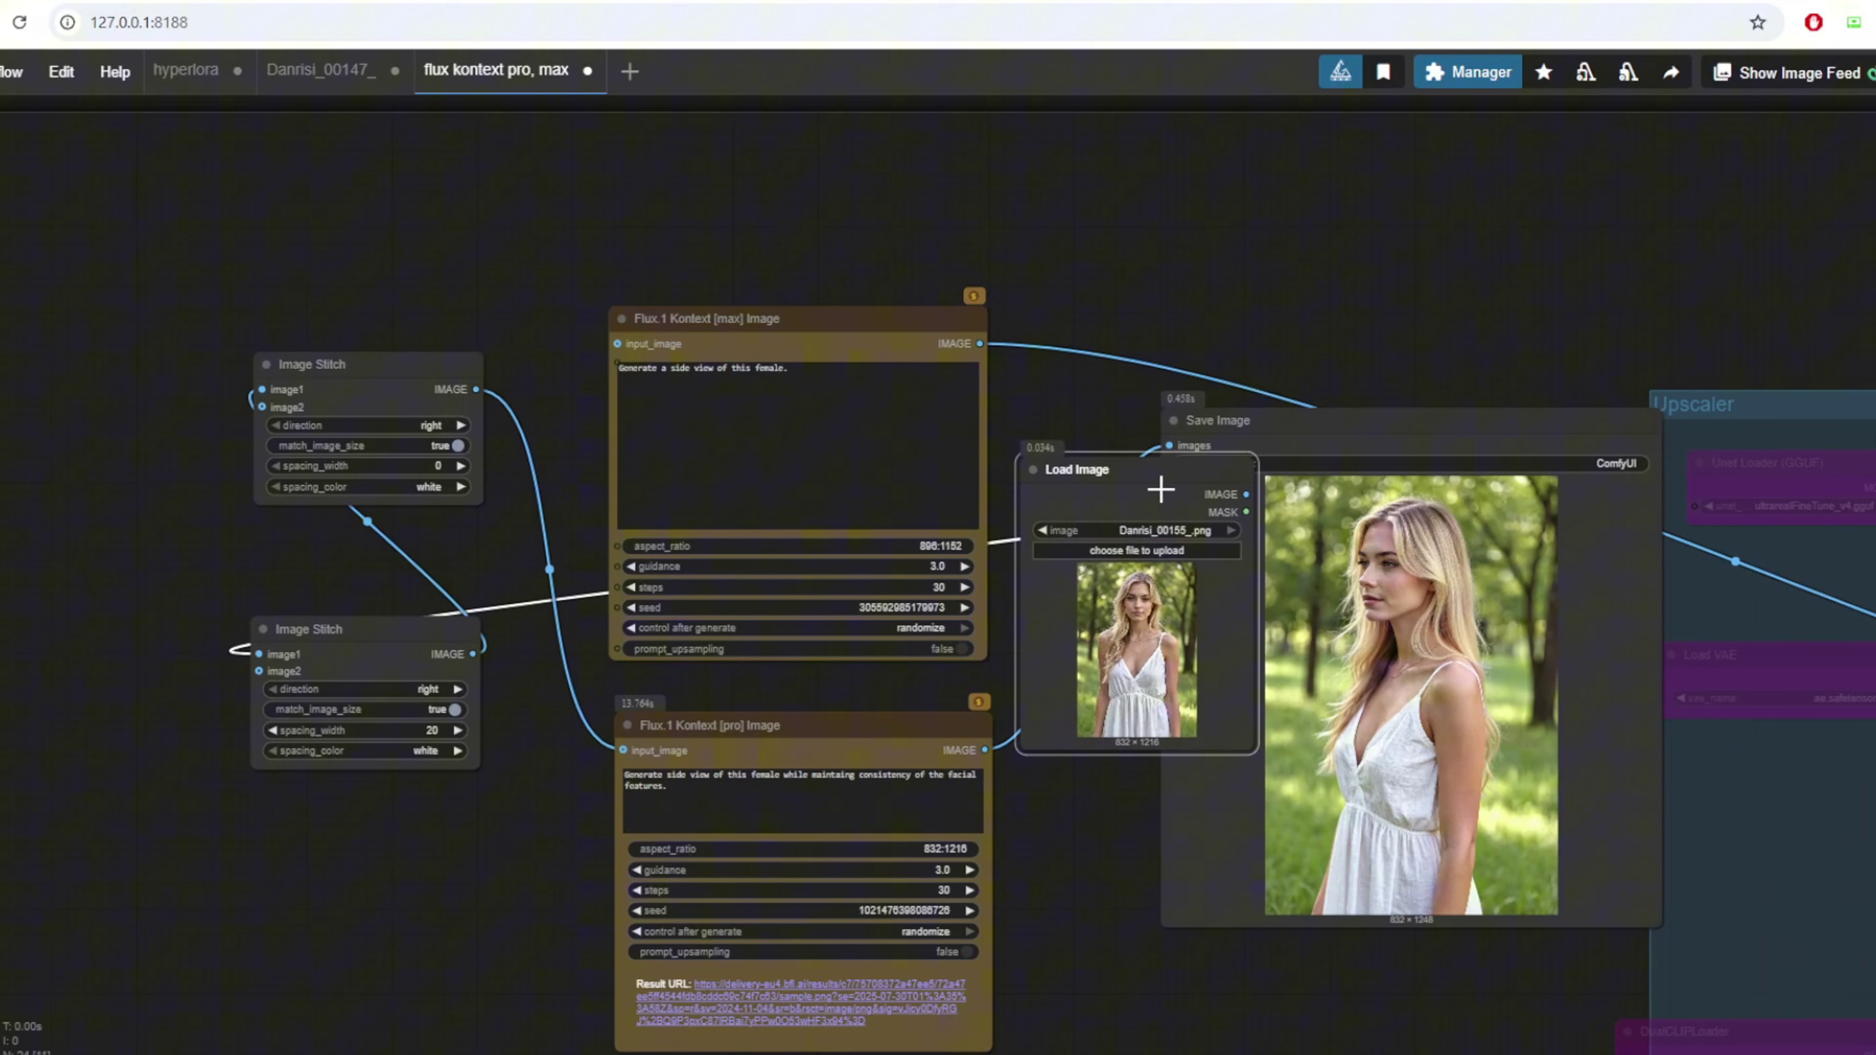
{"action": "scroll", "coordinate": [1122, 507], "scroll_direction": "up", "scroll_amount": 6}
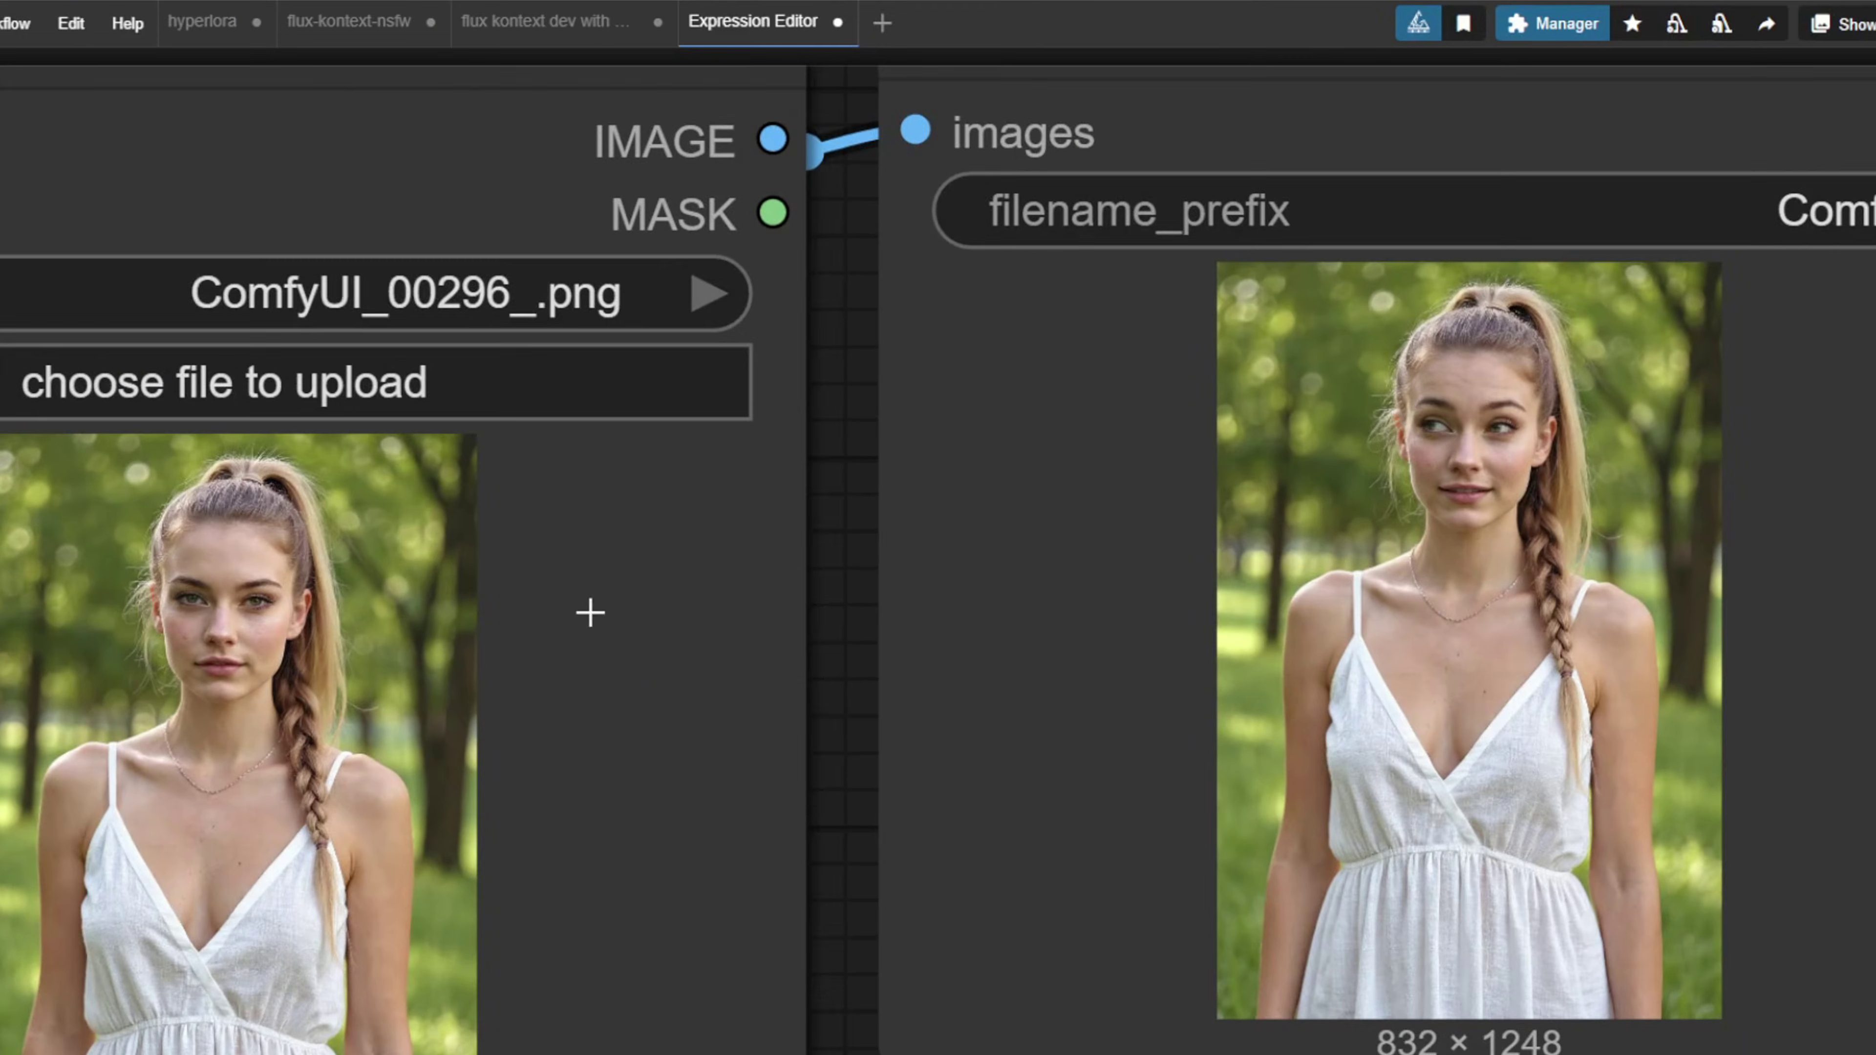
{"action": "scroll", "coordinate": [665, 739], "scroll_direction": "up", "scroll_amount": 2}
{"action": "left_click_drag", "start_coordinate": [1337, 660], "coordinate": [1263, 798]}
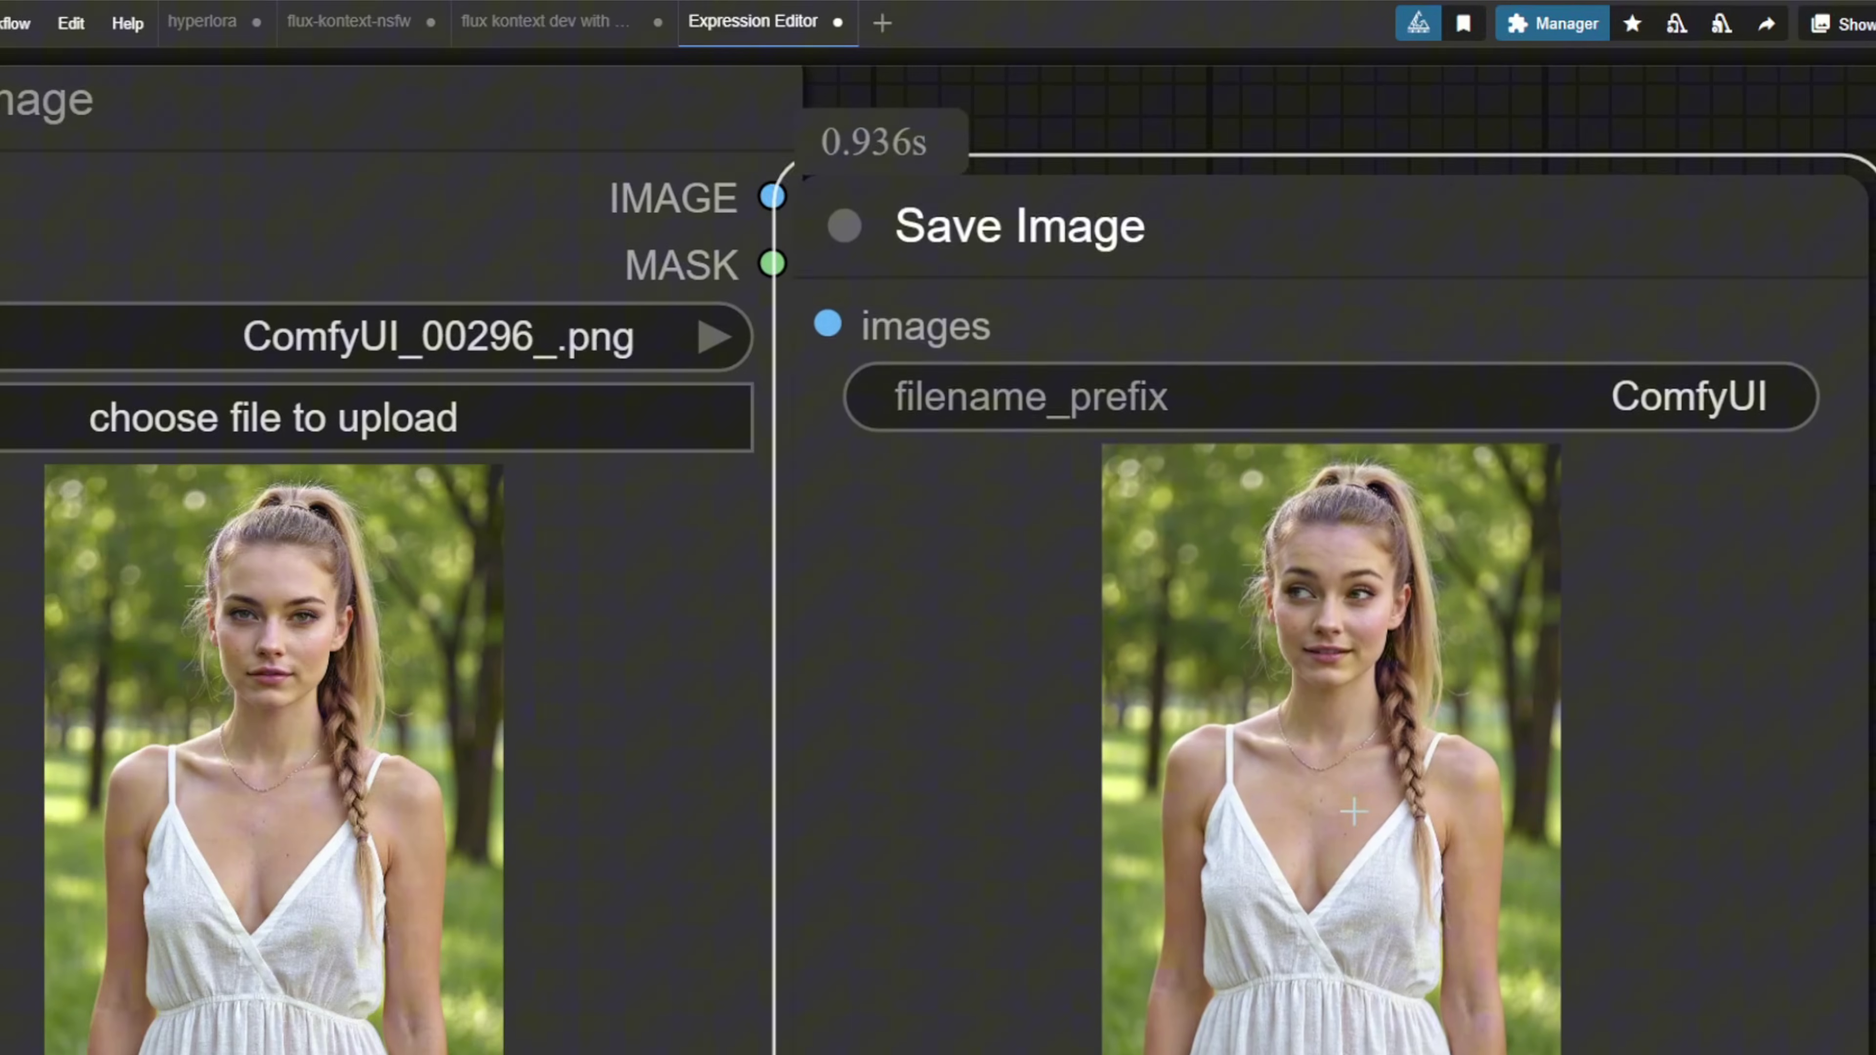
{"action": "scroll", "coordinate": [1276, 531], "scroll_direction": "up", "scroll_amount": 2}
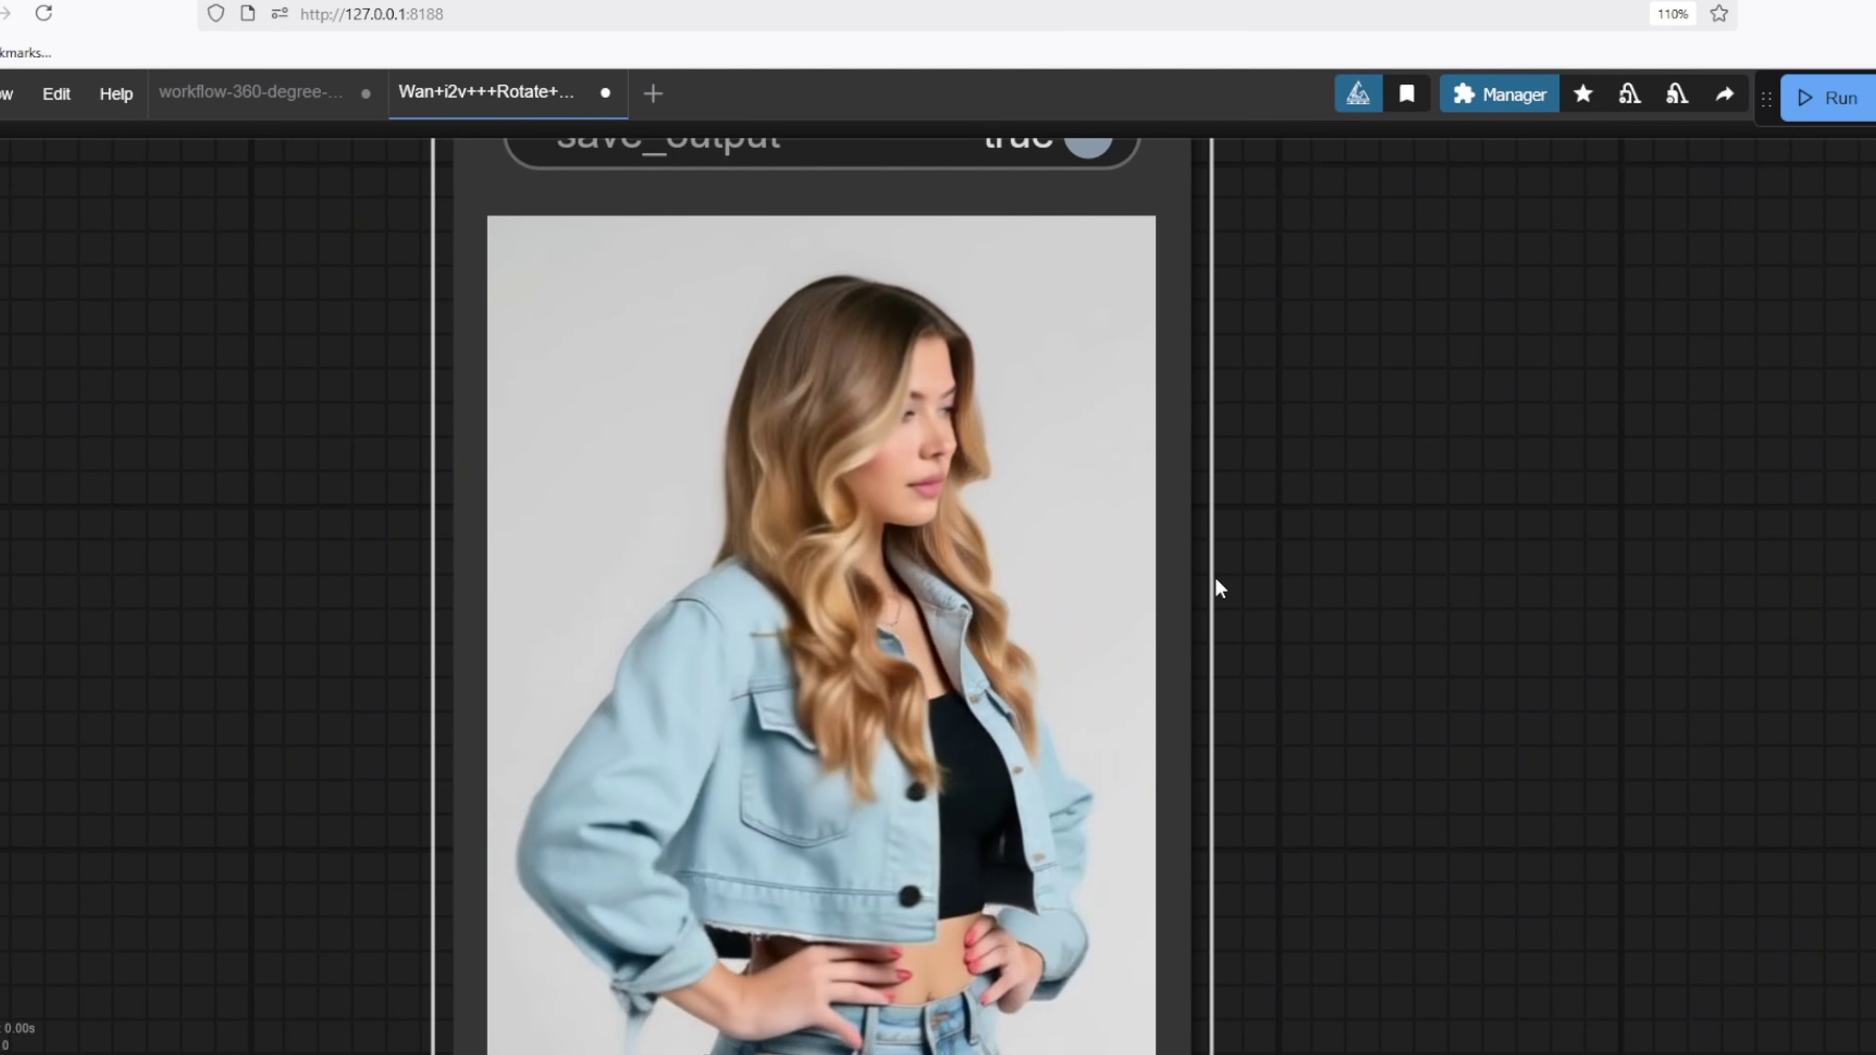
{"action": "scroll", "coordinate": [1252, 842], "scroll_direction": "down", "scroll_amount": 6}
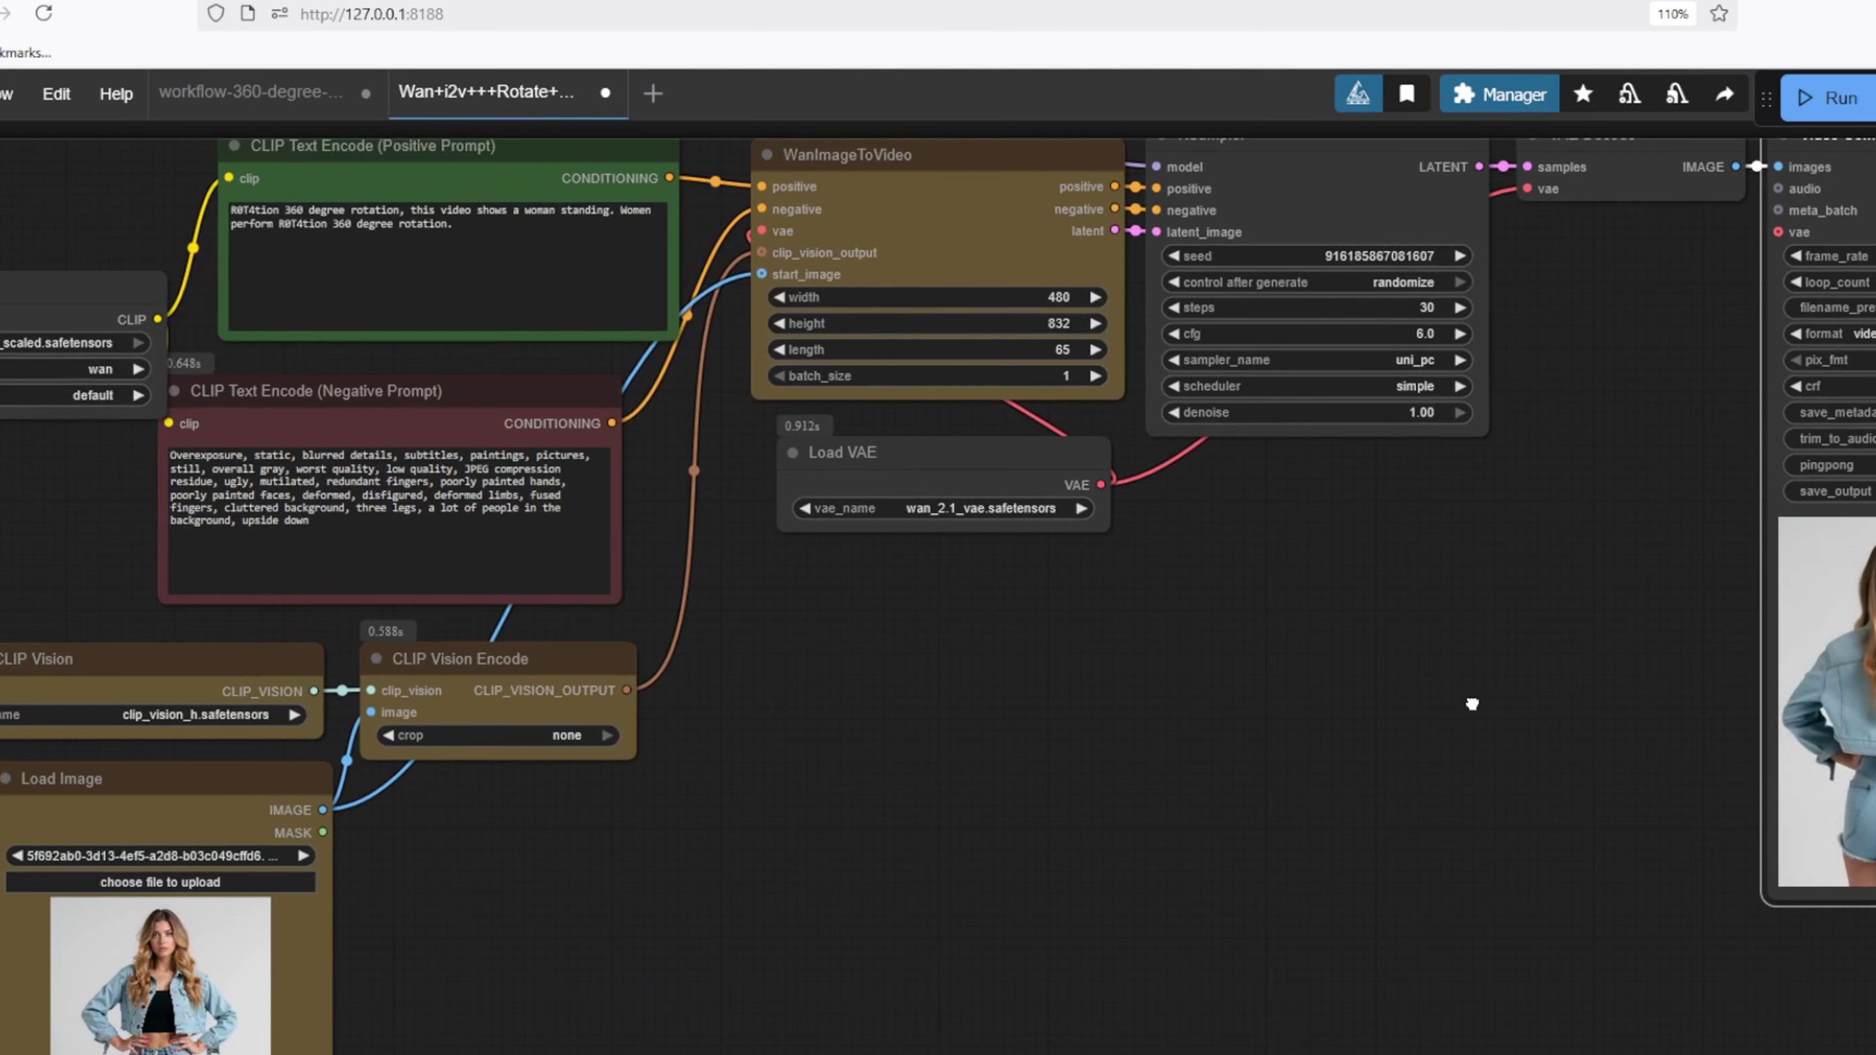
Bring the LoraLoaderModelOnly nodes and cafe prompt into view, select the prompt, and zoom into the output.
{"action": "mouse_move", "coordinate": [1470, 691]}
{"action": "left_mouse_down"}
{"action": "mouse_move", "coordinate": [1454, 757]}
{"action": "mouse_move", "coordinate": [1477, 670]}
{"action": "left_mouse_up"}
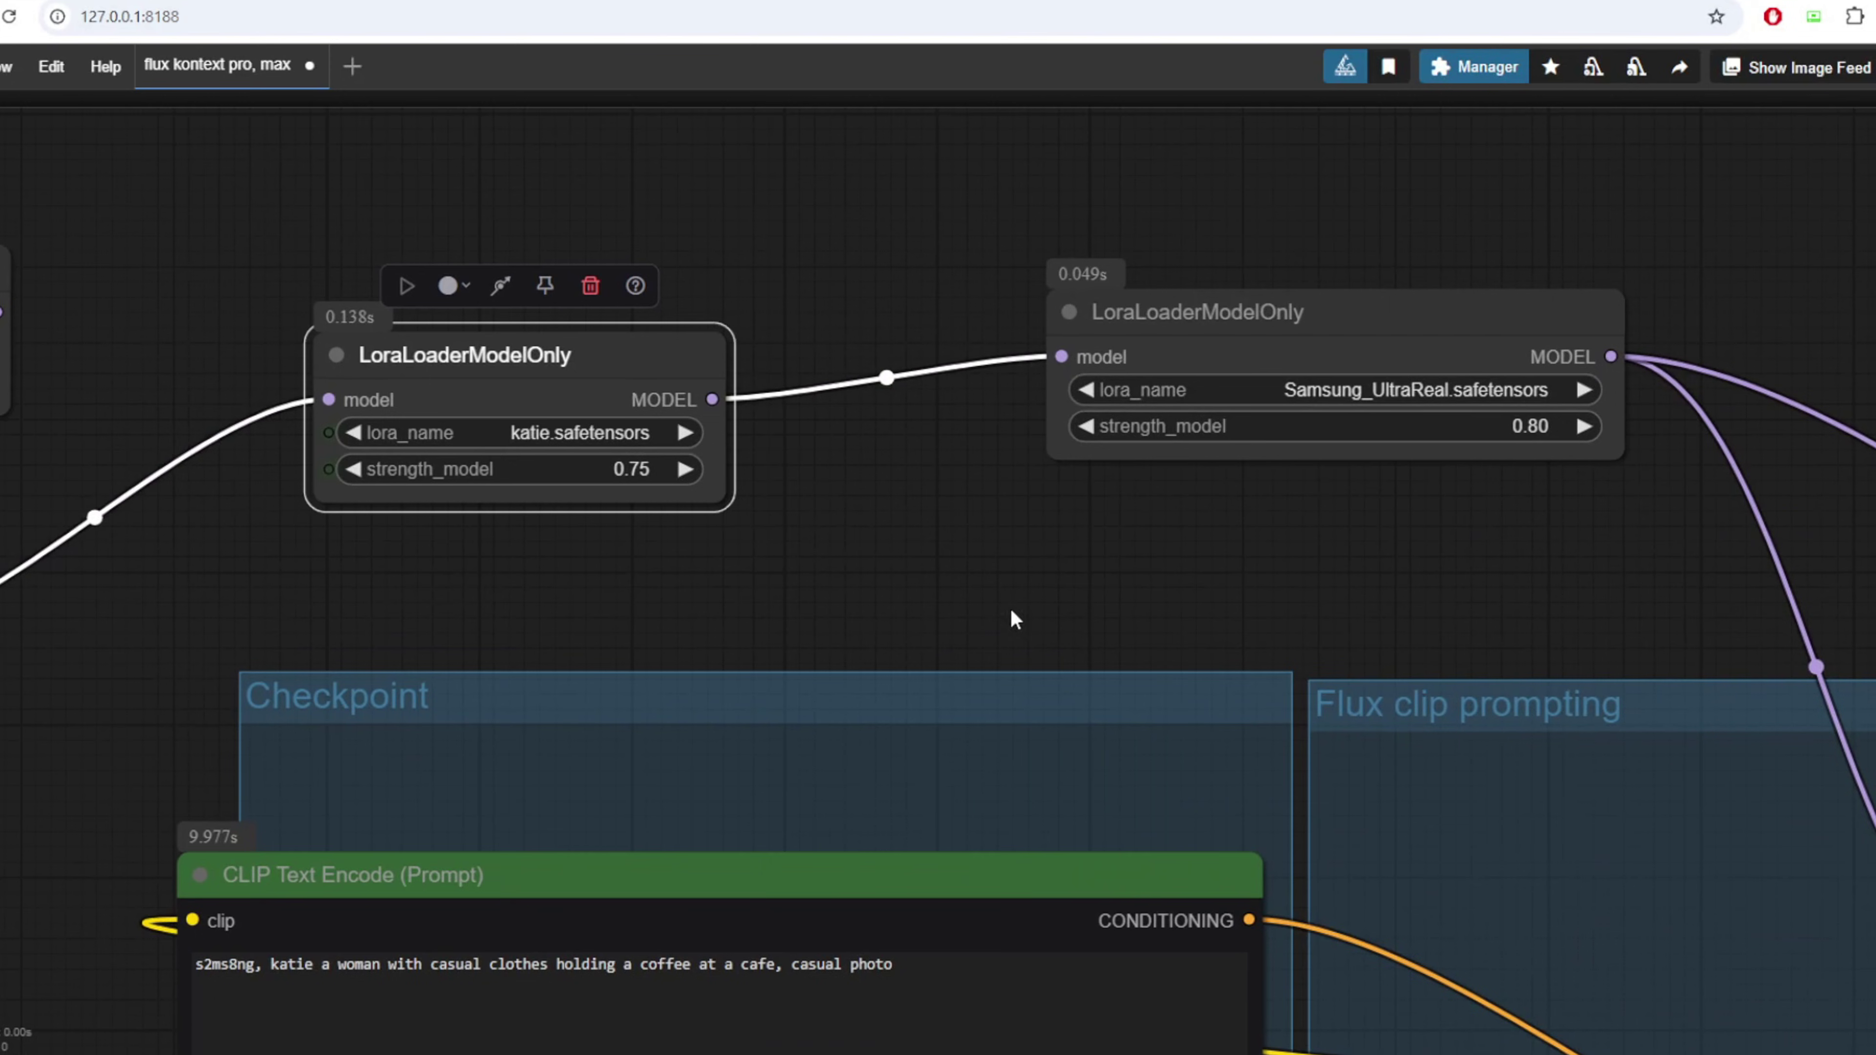
{"action": "left_click_drag", "start_coordinate": [1008, 620], "coordinate": [1020, 408]}
{"action": "left_click_drag", "start_coordinate": [943, 755], "coordinate": [168, 750]}
{"action": "scroll", "coordinate": [1105, 859], "scroll_direction": "down", "scroll_amount": 4}
{"action": "scroll", "coordinate": [1076, 507], "scroll_direction": "right", "scroll_amount": 10}
{"action": "scroll", "coordinate": [1565, 650], "scroll_direction": "up", "scroll_amount": 4}
{"action": "scroll", "coordinate": [1565, 650], "scroll_direction": "up", "scroll_amount": 2}
{"action": "scroll", "coordinate": [1558, 618], "scroll_direction": "up", "scroll_amount": 4}
{"action": "scroll", "coordinate": [1040, 414], "scroll_direction": "up", "scroll_amount": 8}
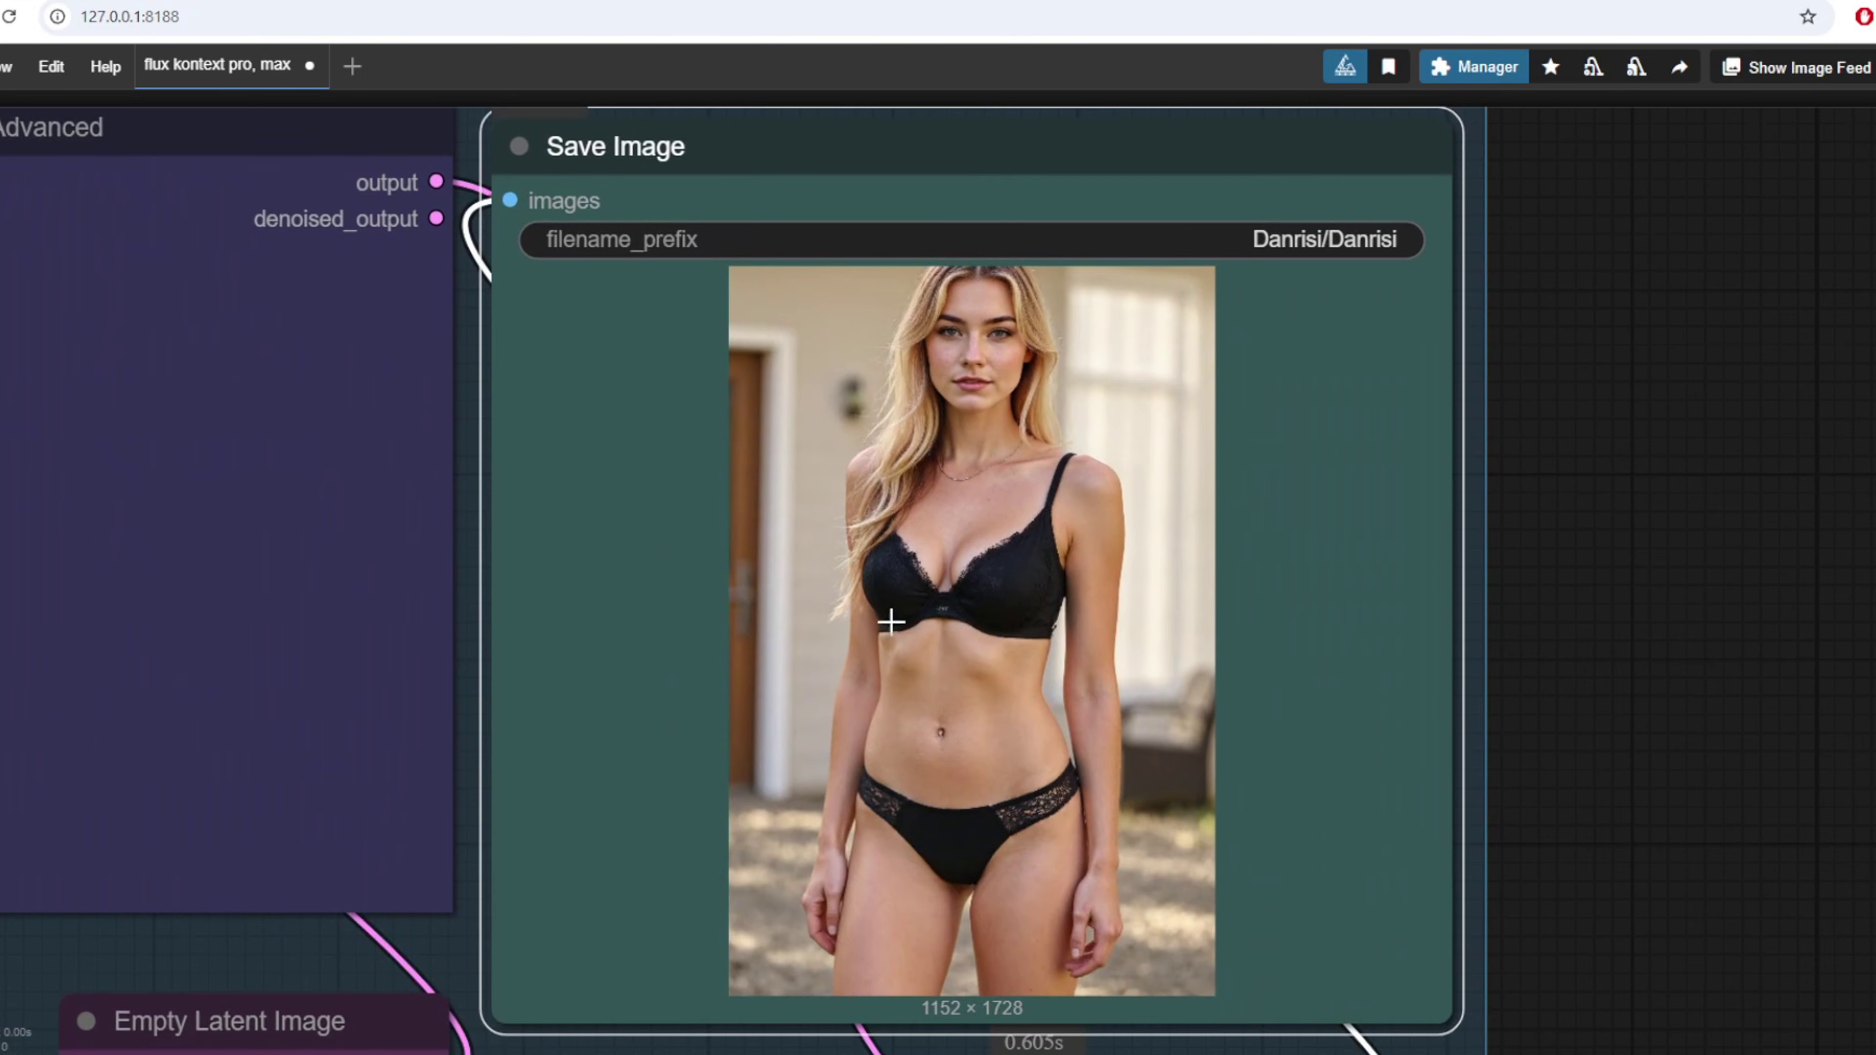
{"action": "scroll", "coordinate": [1297, 632], "scroll_direction": "down", "scroll_amount": 3}
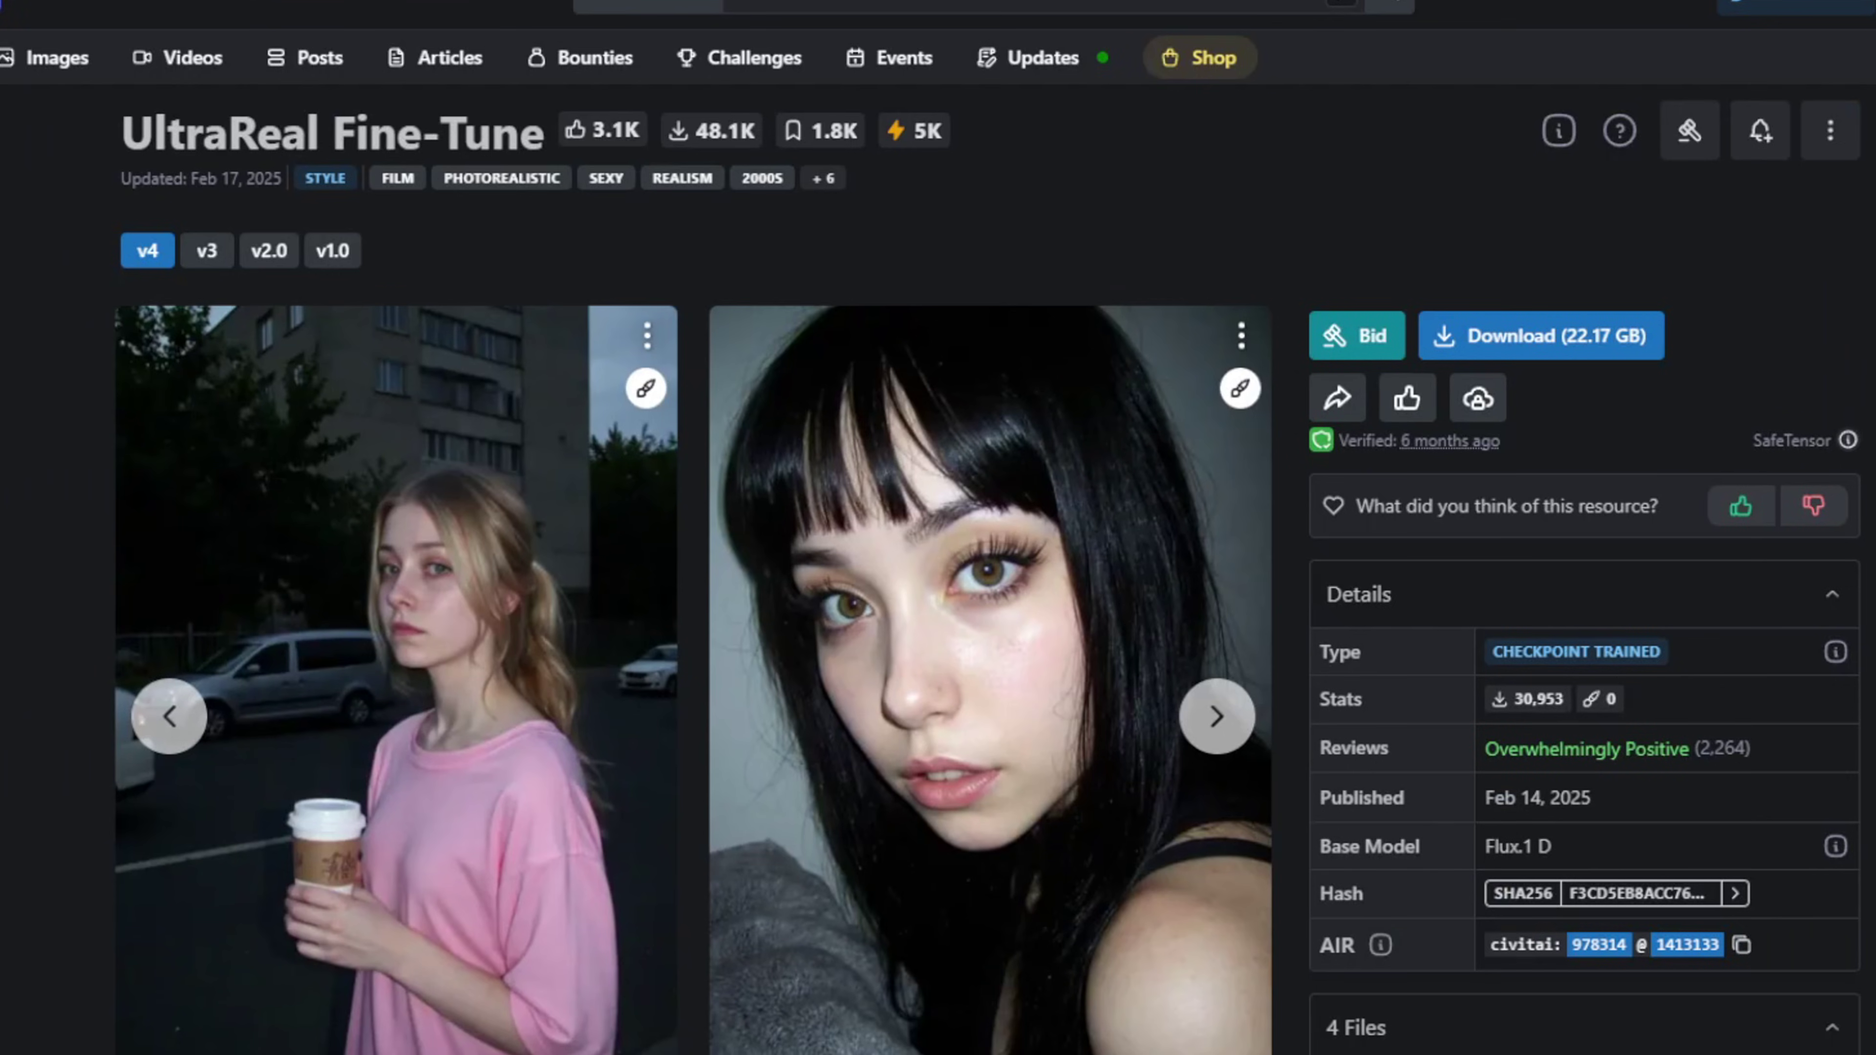
Scroll to the 4 Files list and highlight the Pruned Model fp16 (11.85 GB) entry.
{"action": "scroll", "coordinate": [1503, 921], "scroll_direction": "down", "scroll_amount": 3}
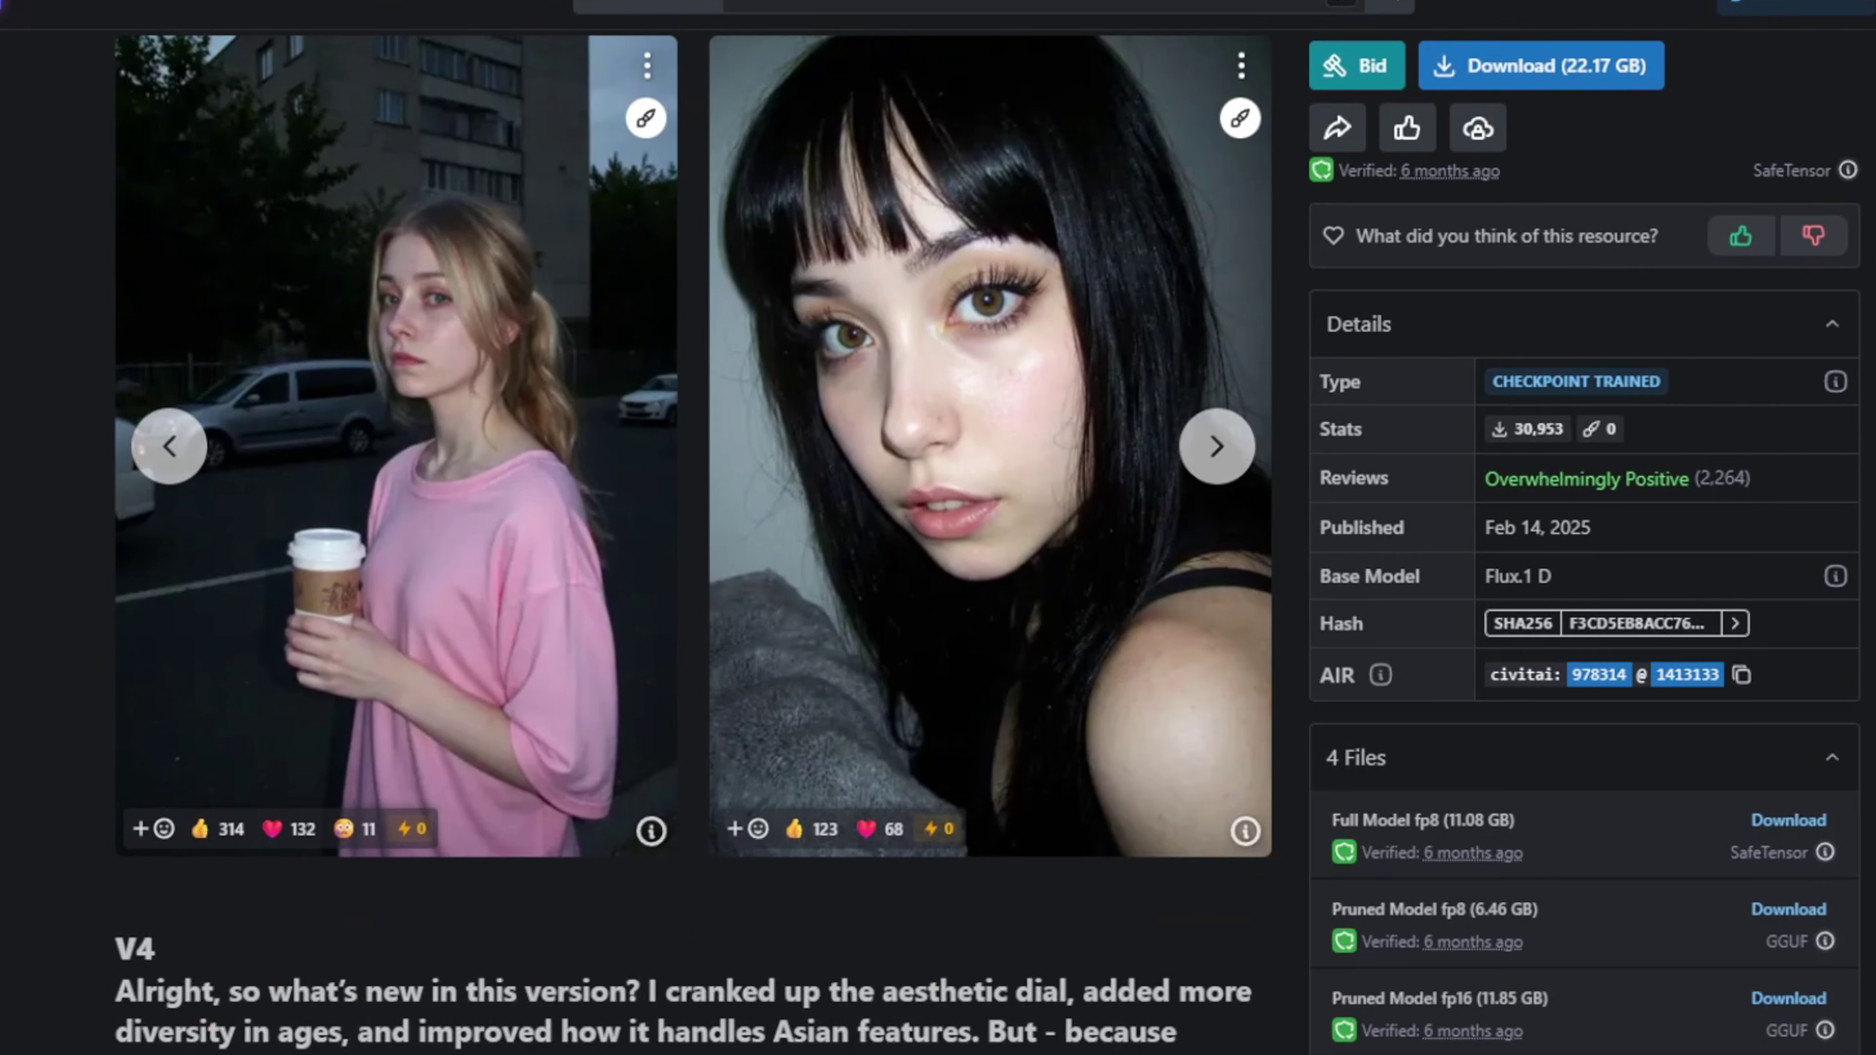
{"action": "left_click_drag", "start_coordinate": [1553, 996], "coordinate": [1336, 984]}
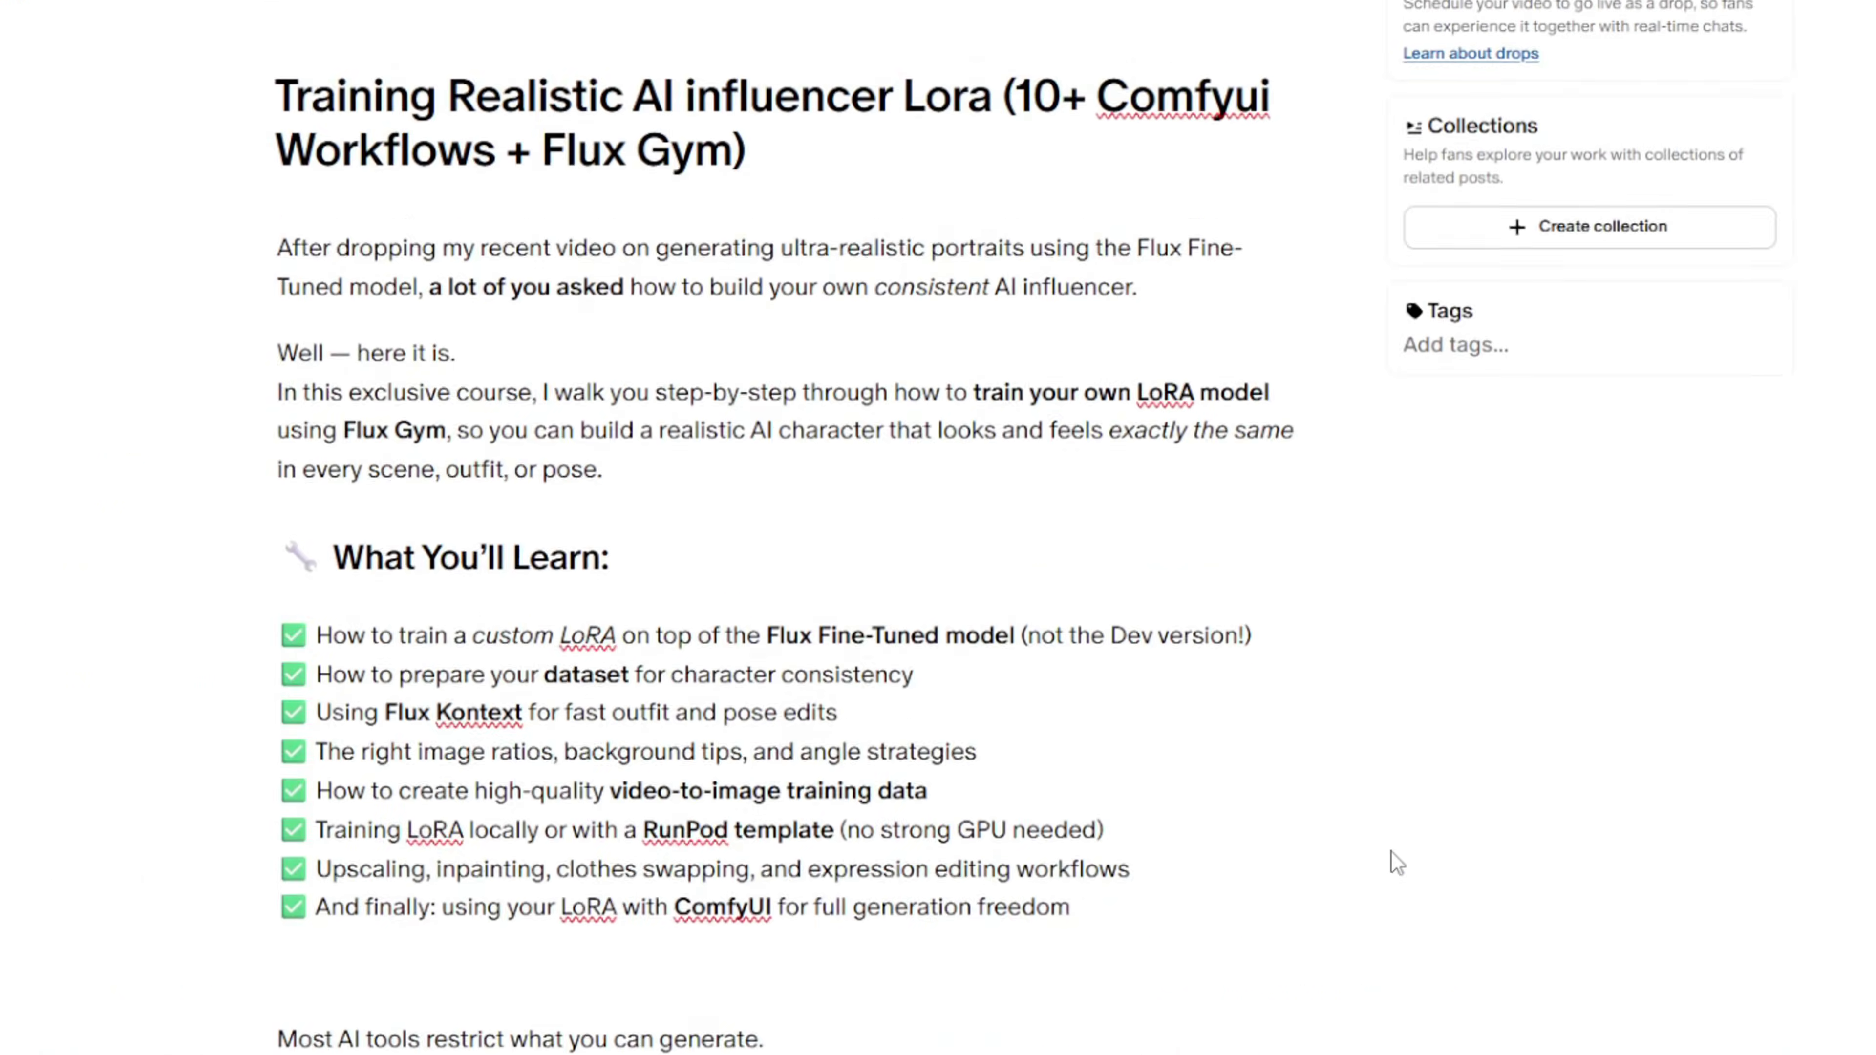
Scroll through Your Pod Templates to find flux-gym-fine-tune.
{"action": "scroll", "coordinate": [1376, 846], "scroll_direction": "up", "scroll_amount": 2}
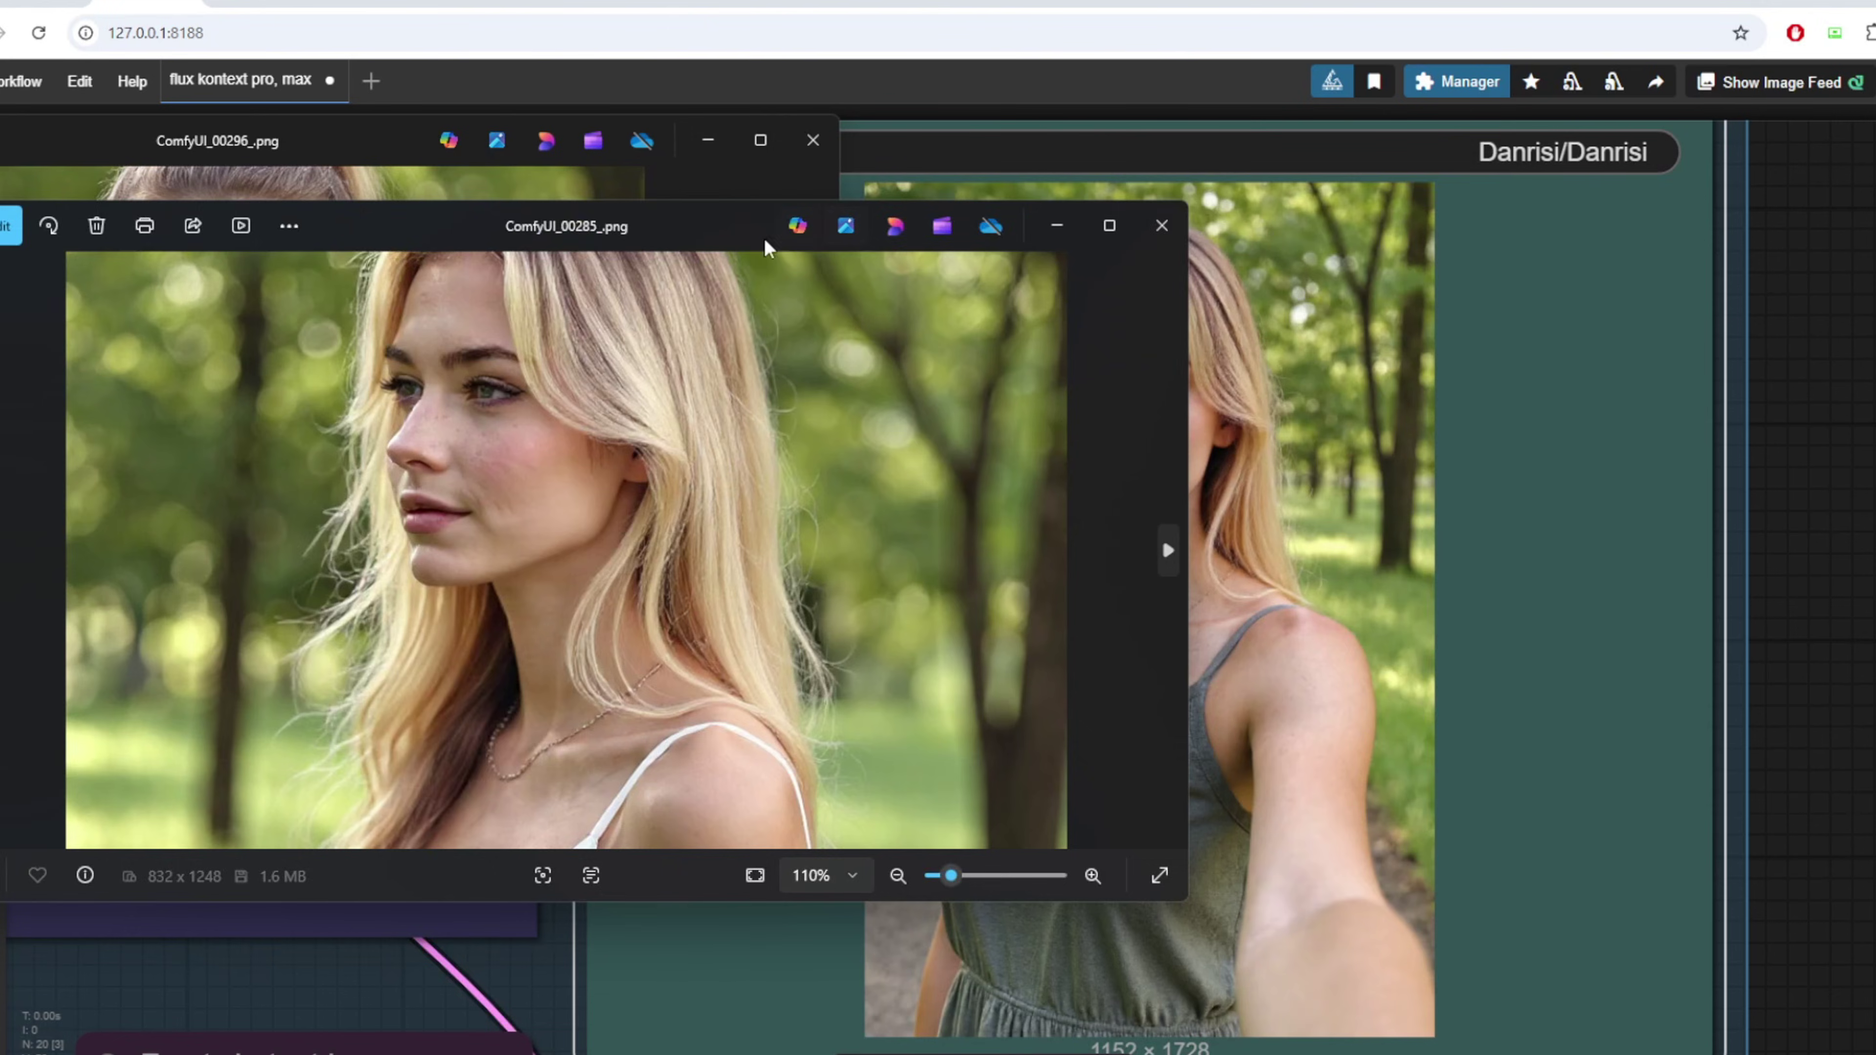
Close the ComfyUI_00285_.png preview and scroll through the nine test_female 2 images.
{"action": "left_click_drag", "start_coordinate": [763, 237], "coordinate": [306, 191]}
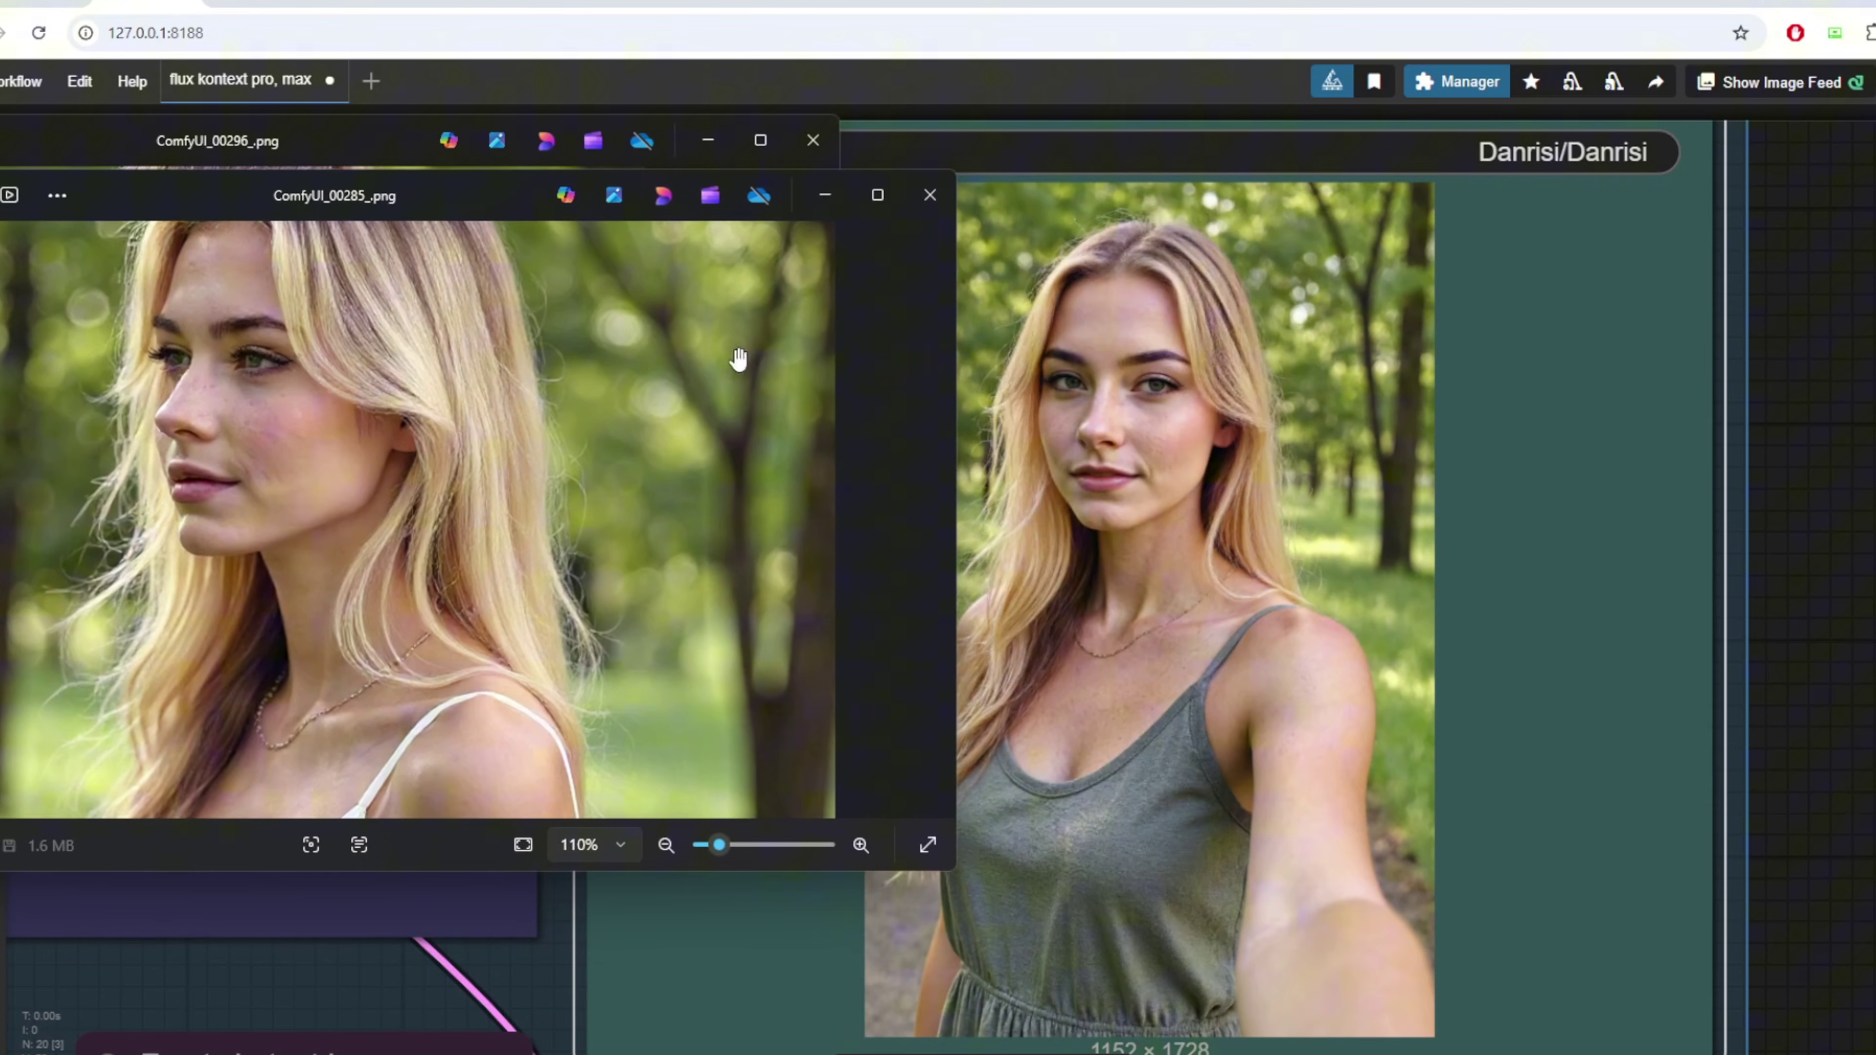
{"action": "left_click", "coordinate": [929, 195]}
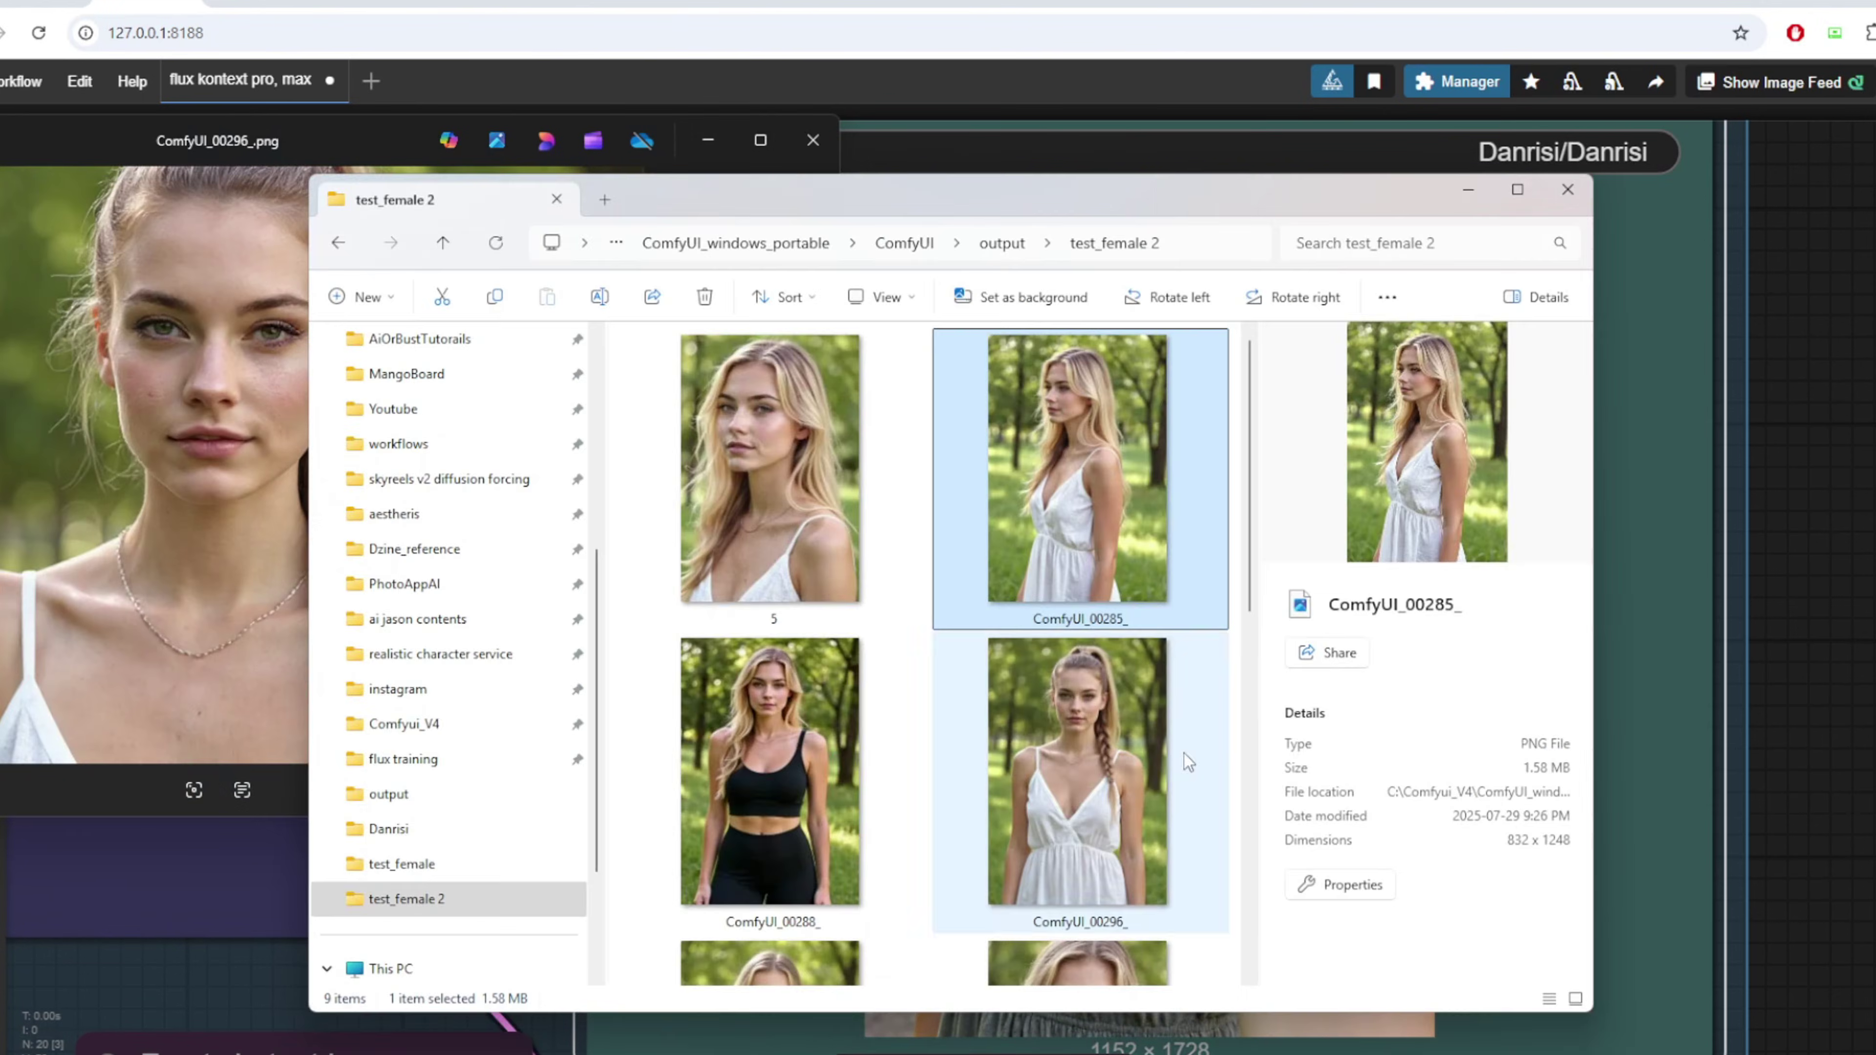
{"action": "scroll", "coordinate": [1184, 753], "scroll_direction": "down", "scroll_amount": 5}
{"action": "scroll", "coordinate": [1032, 675], "scroll_direction": "up", "scroll_amount": 5}
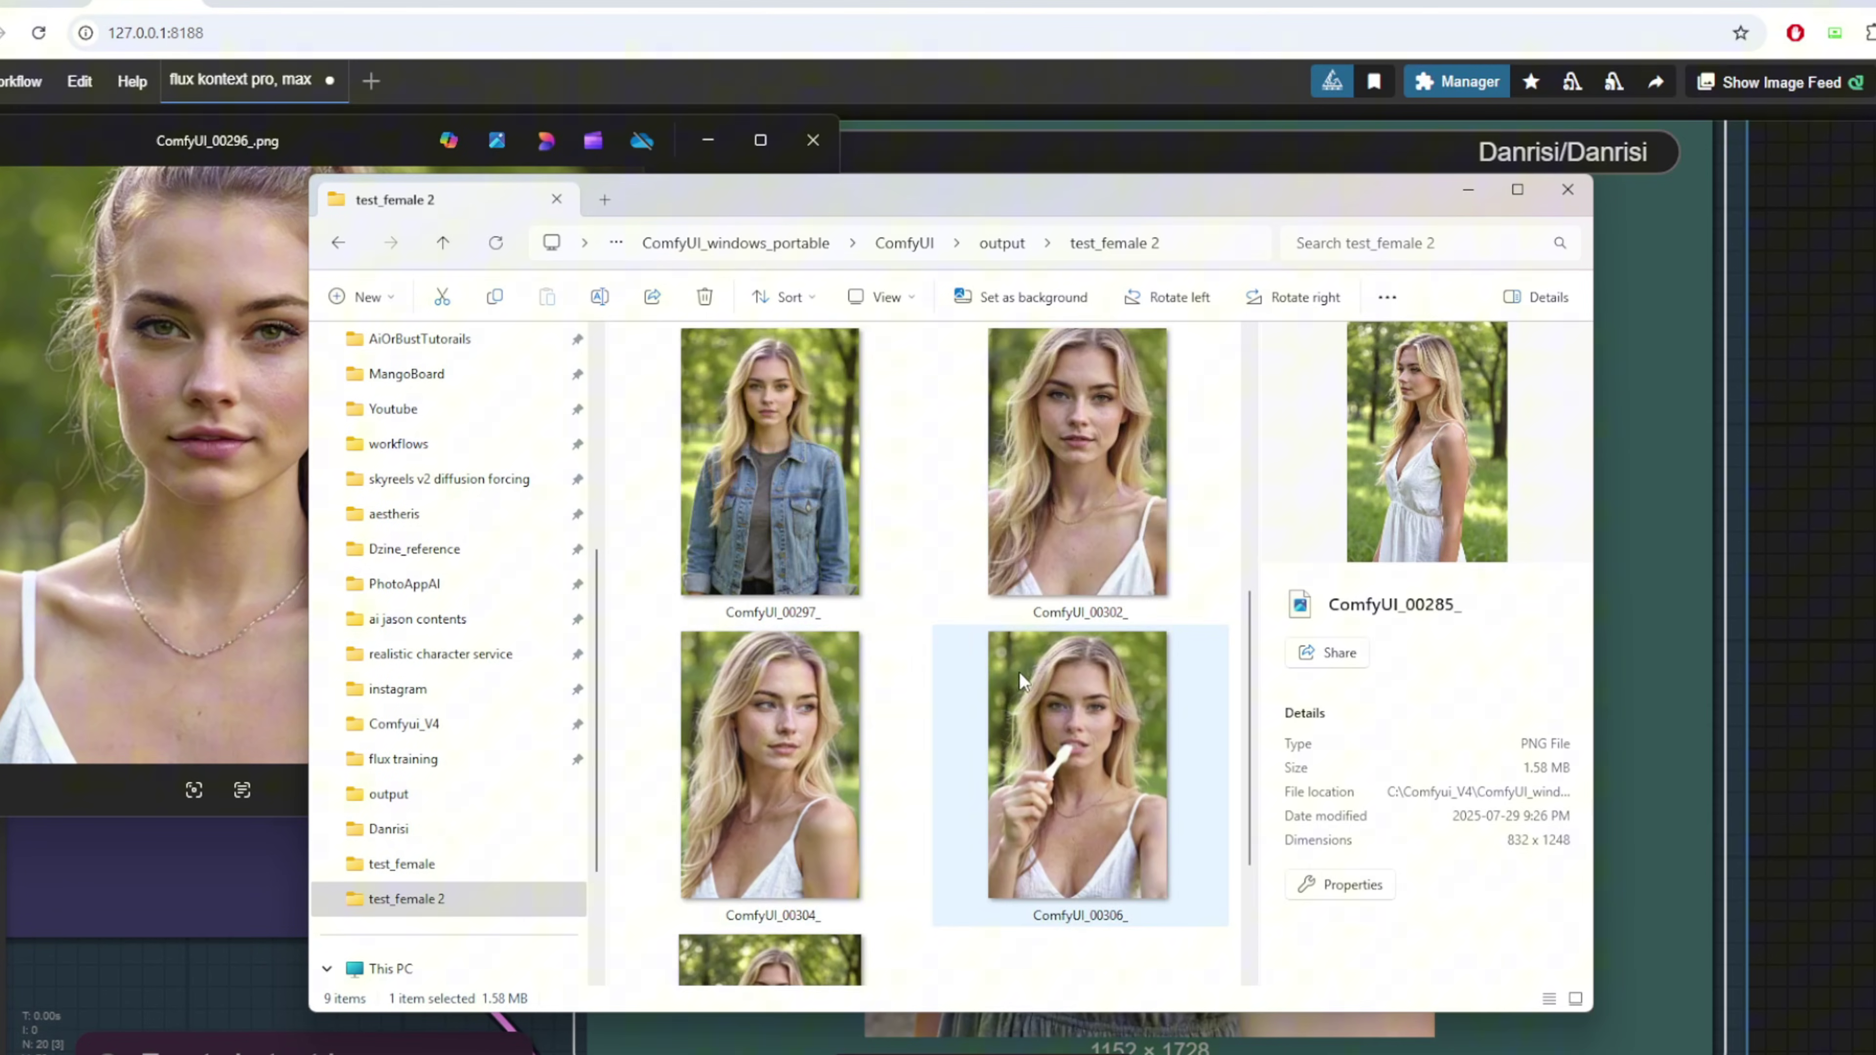
{"action": "scroll", "coordinate": [1168, 643], "scroll_direction": "up", "scroll_amount": 3}
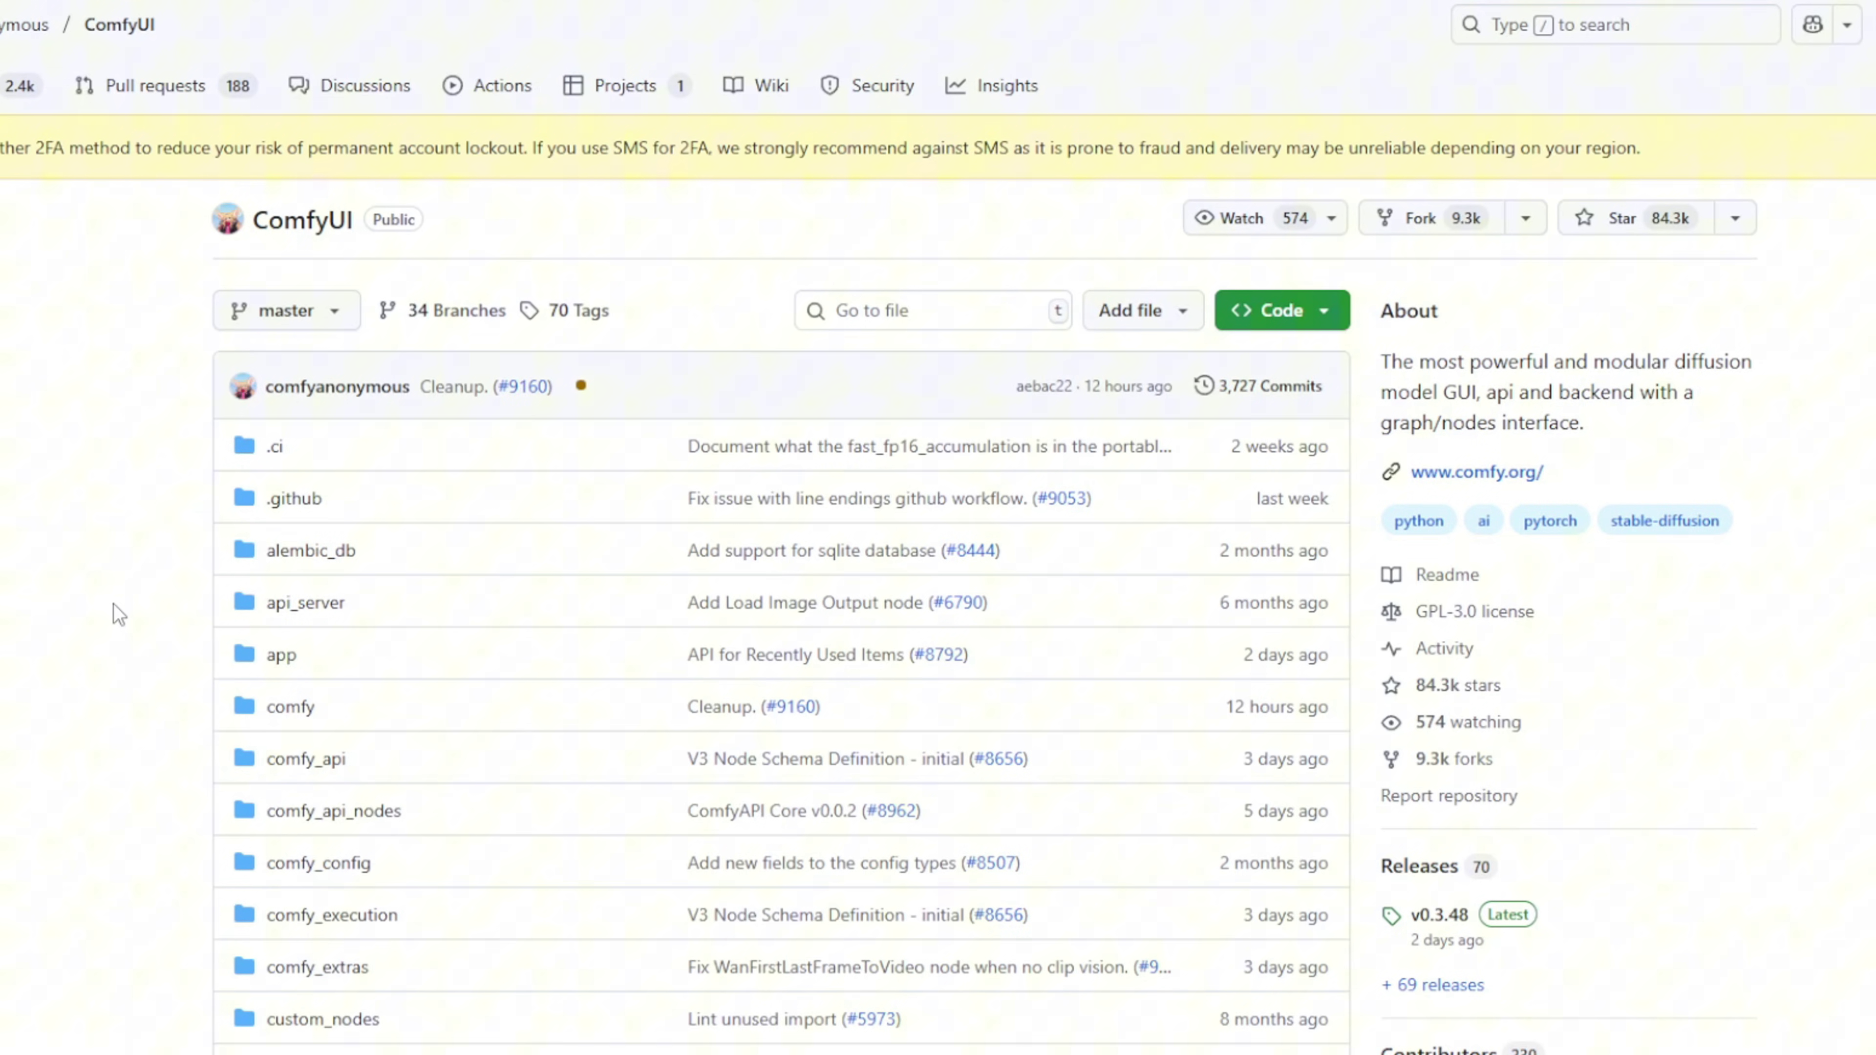
{"action": "scroll", "coordinate": [117, 616], "scroll_direction": "down", "scroll_amount": 8}
{"action": "scroll", "coordinate": [88, 653], "scroll_direction": "down", "scroll_amount": 20}
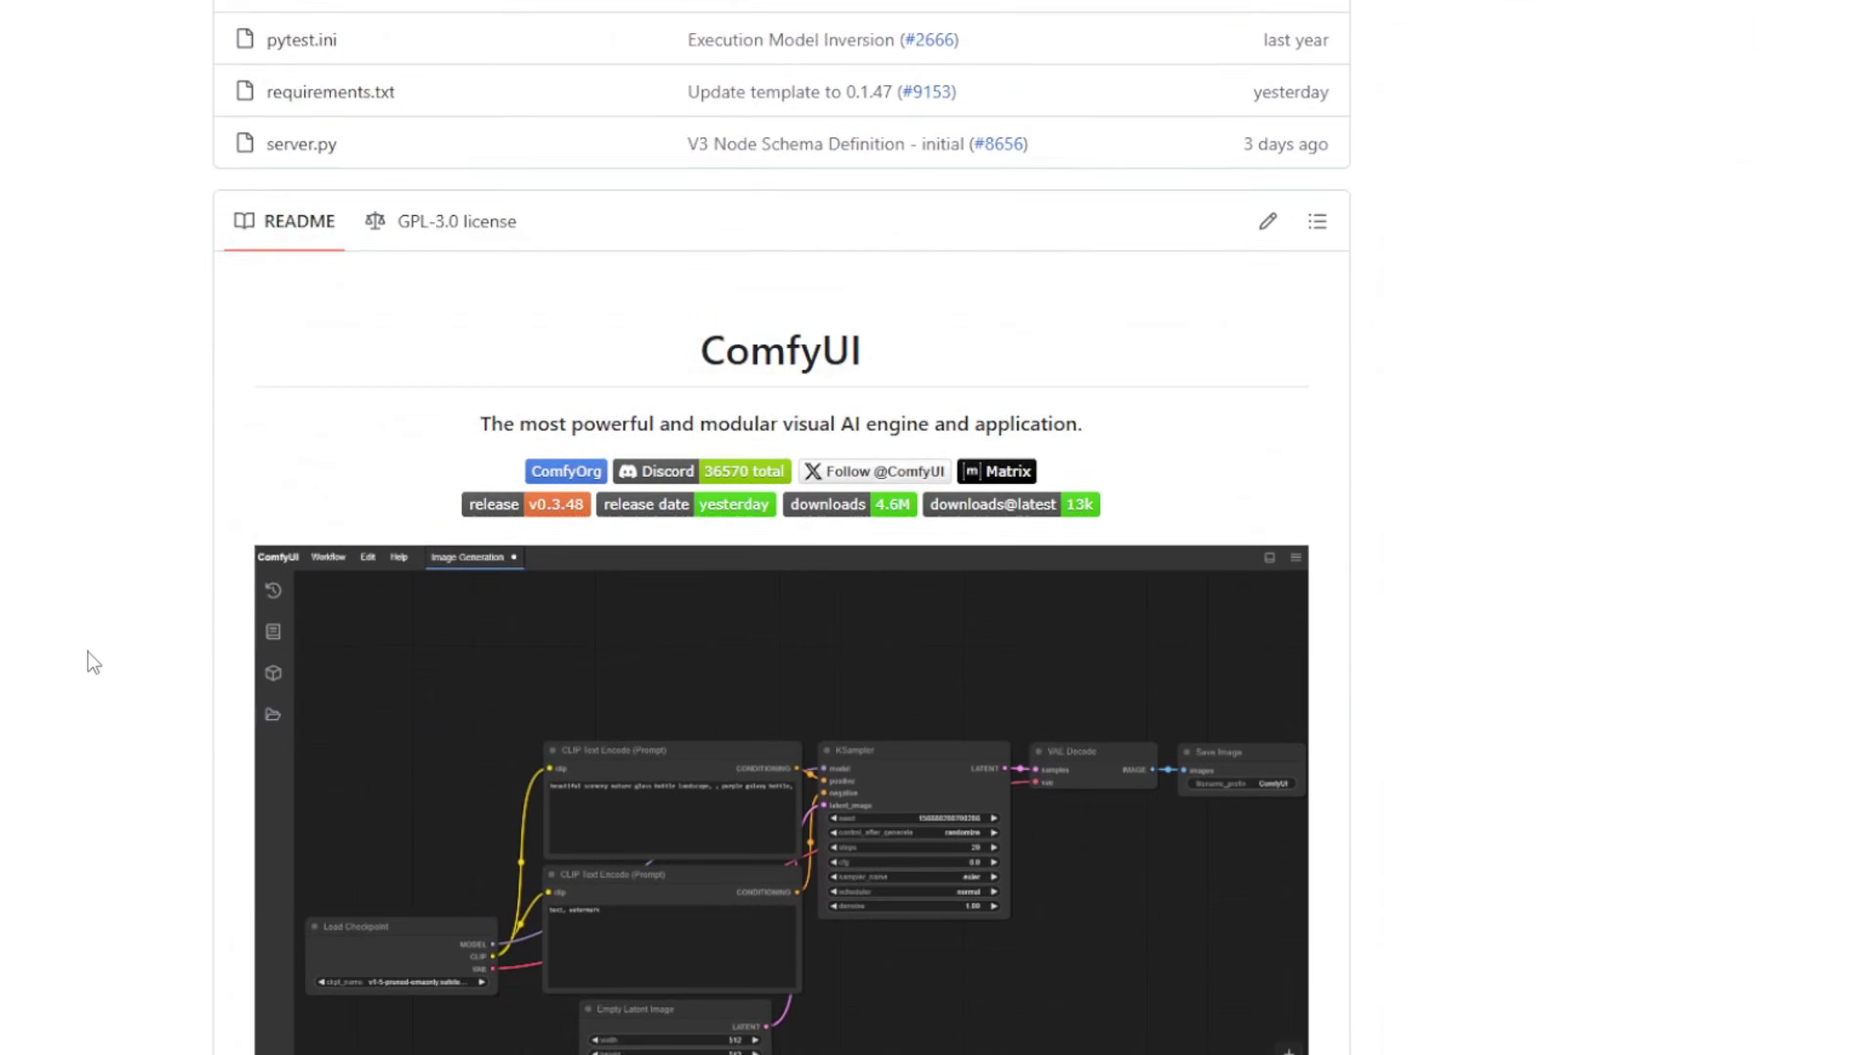
{"action": "scroll", "coordinate": [88, 653], "scroll_direction": "down", "scroll_amount": 15}
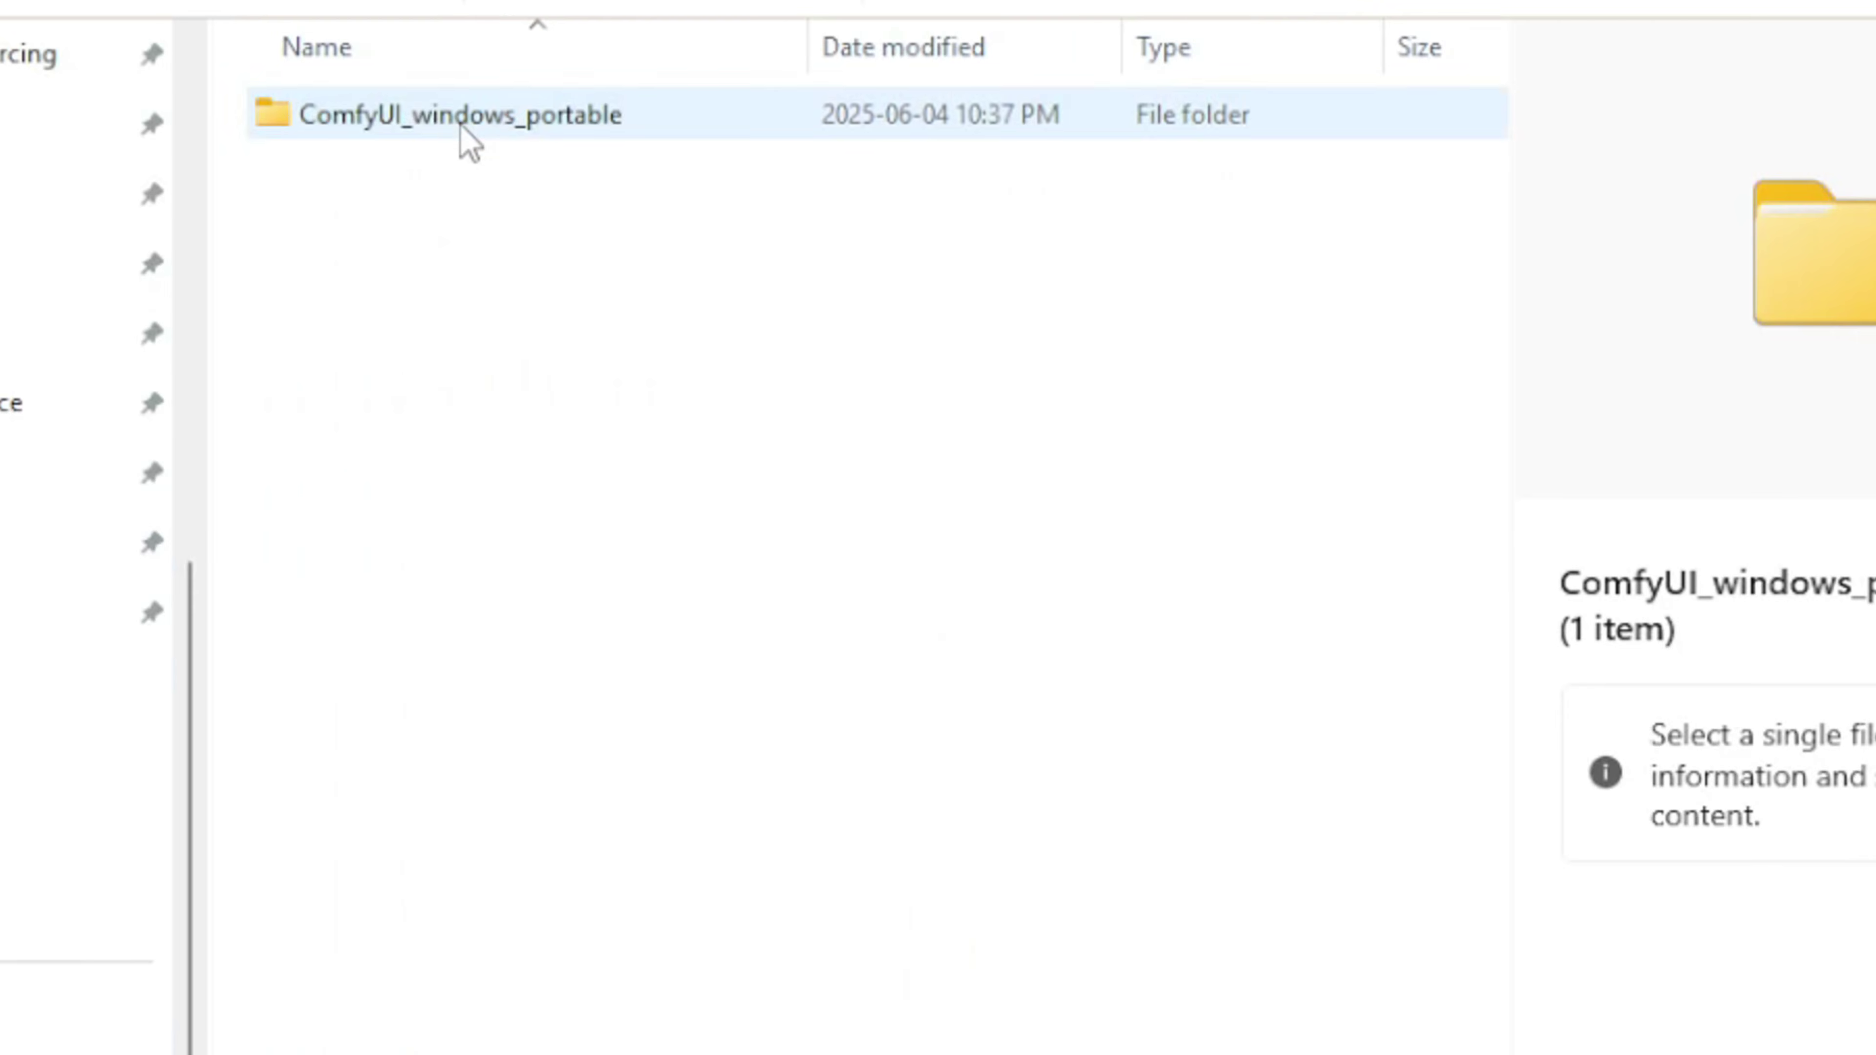
Launch ComfyUI with run_nvidia_gpu from the ComfyUI_windows_portable folder.
{"action": "double_click", "coordinate": [461, 131]}
{"action": "left_click", "coordinate": [390, 435]}
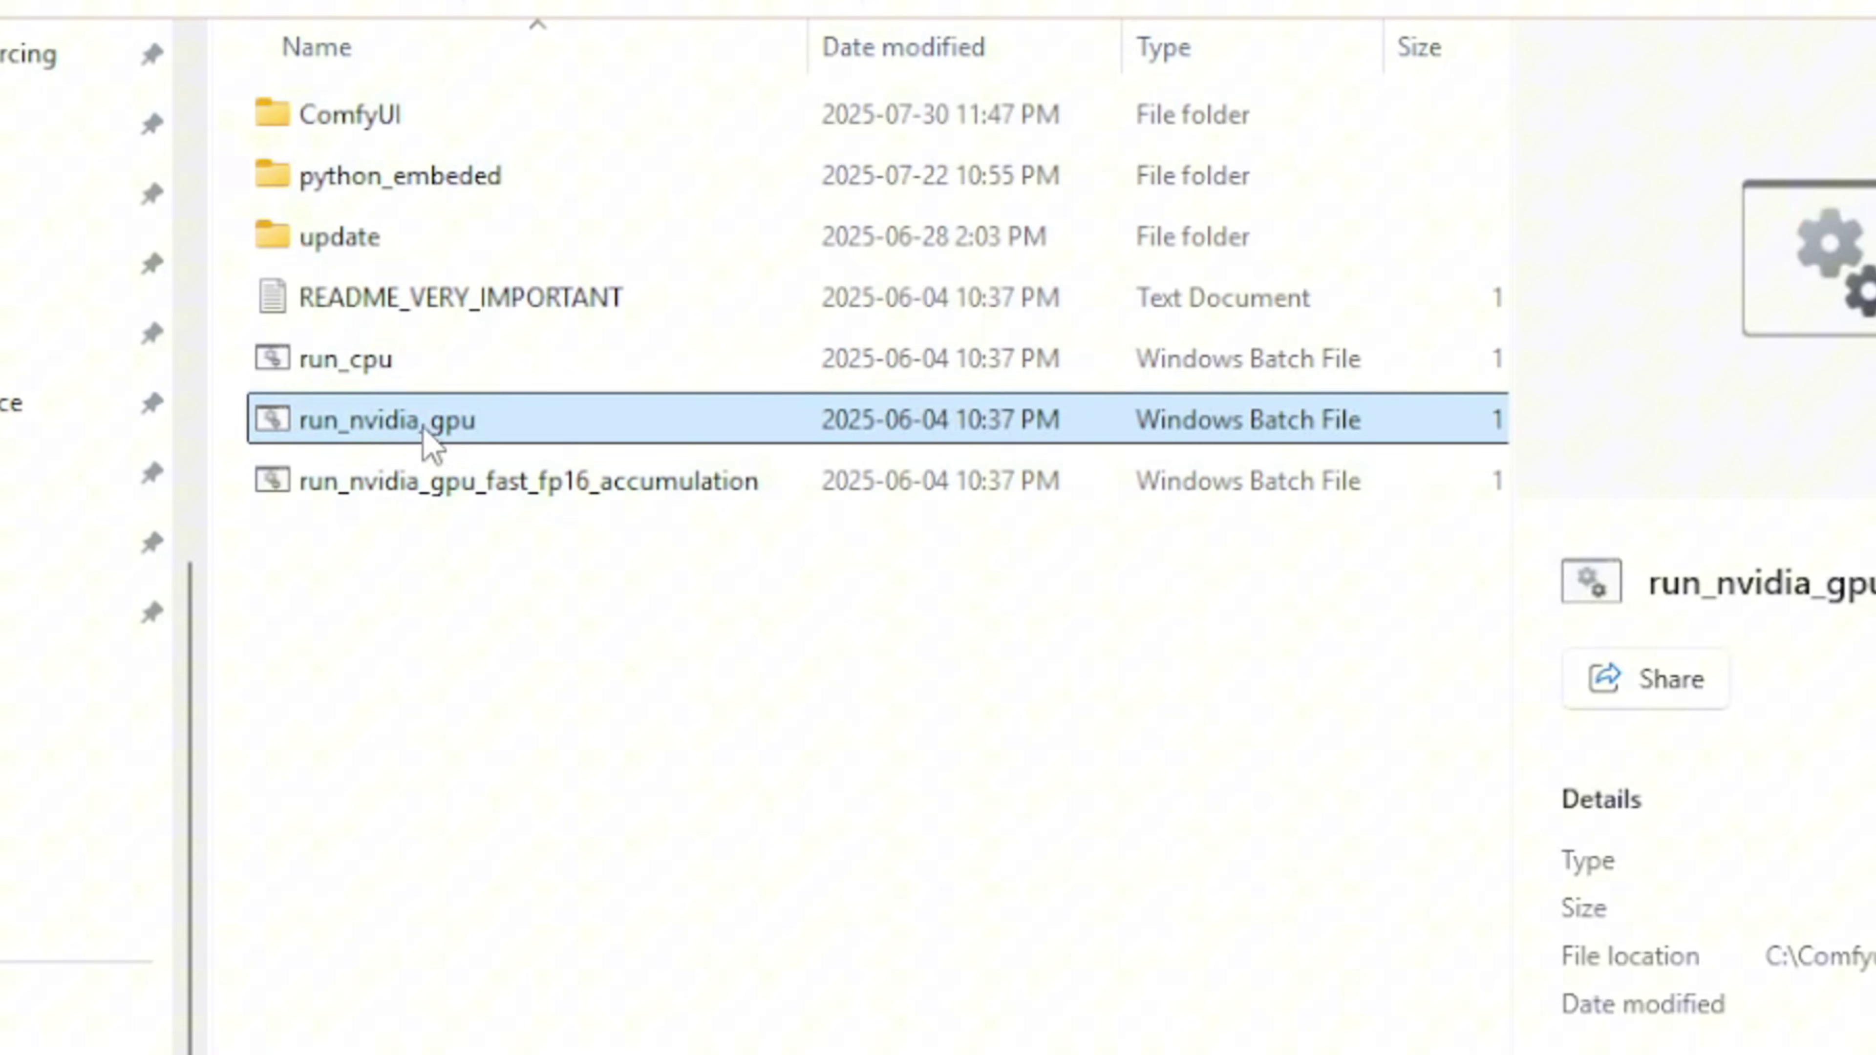
{"action": "key", "text": "Return"}
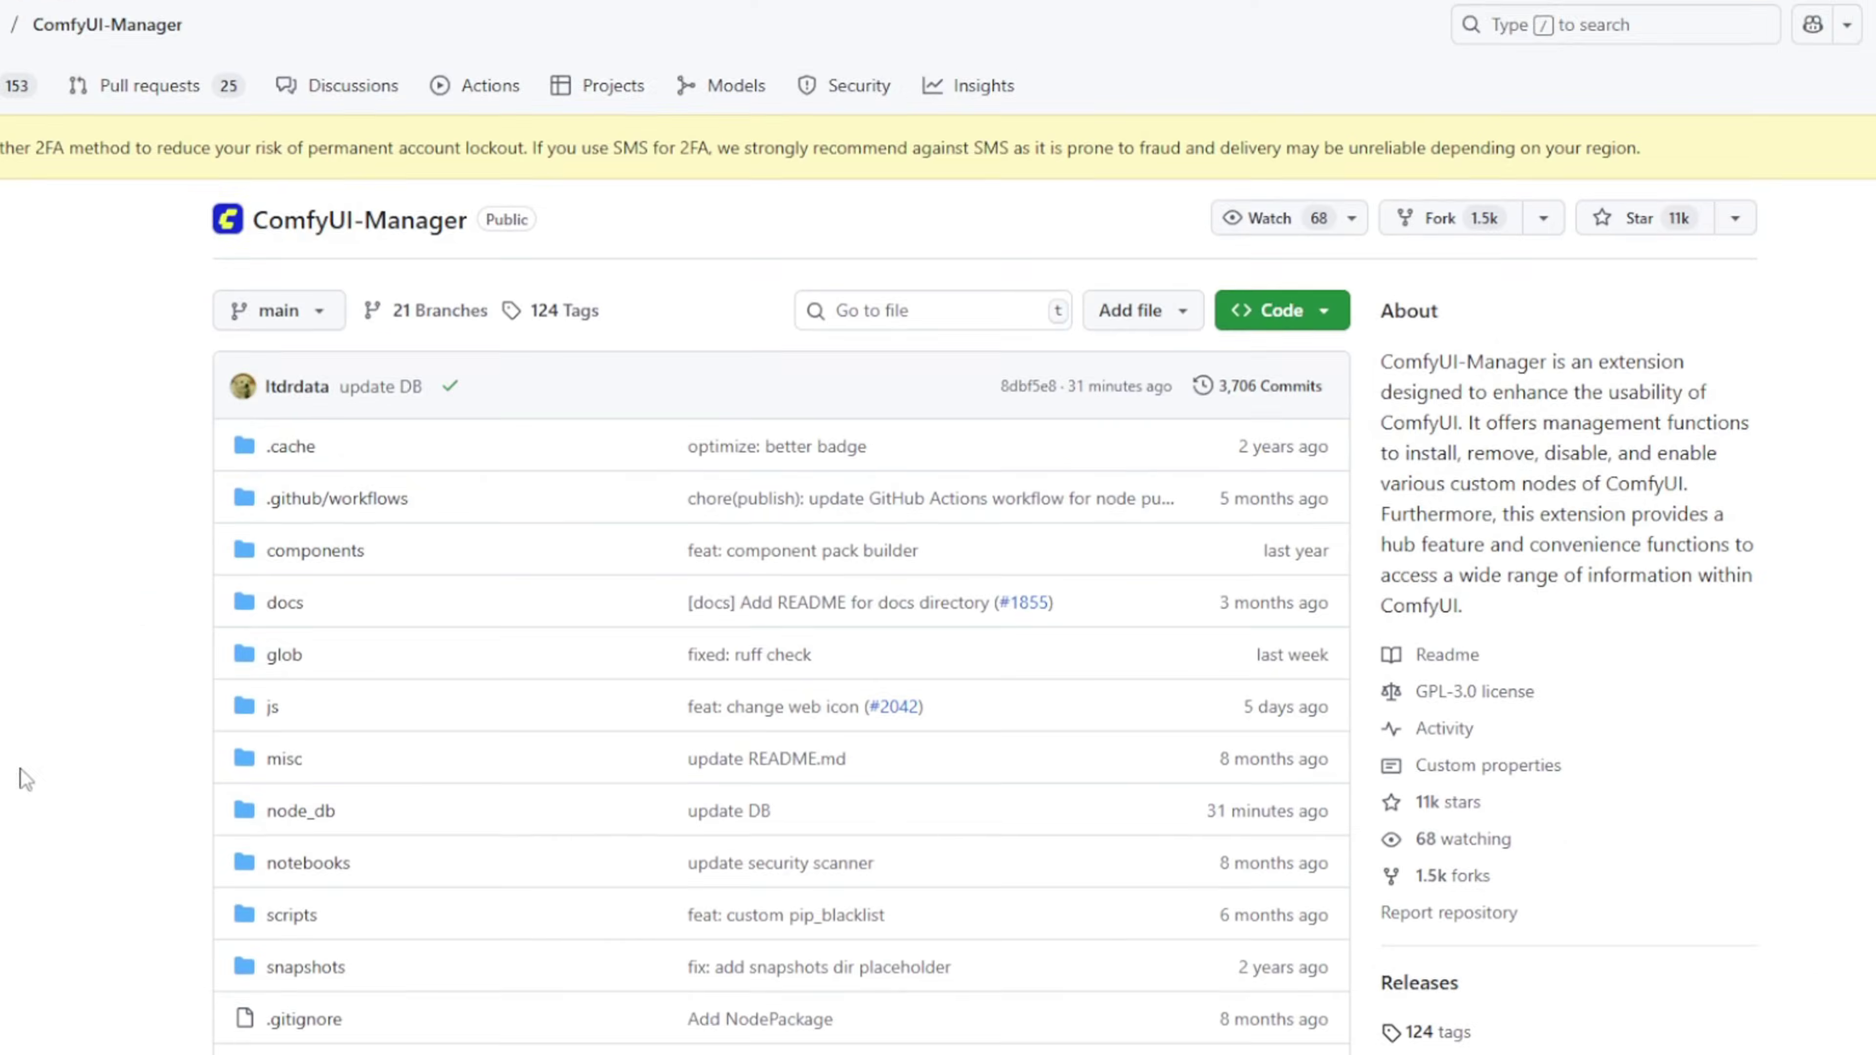
Copy the git clone command from ComfyUI-Manager's README and paste it into PowerShell.
{"action": "scroll", "coordinate": [20, 842], "scroll_direction": "down", "scroll_amount": 15}
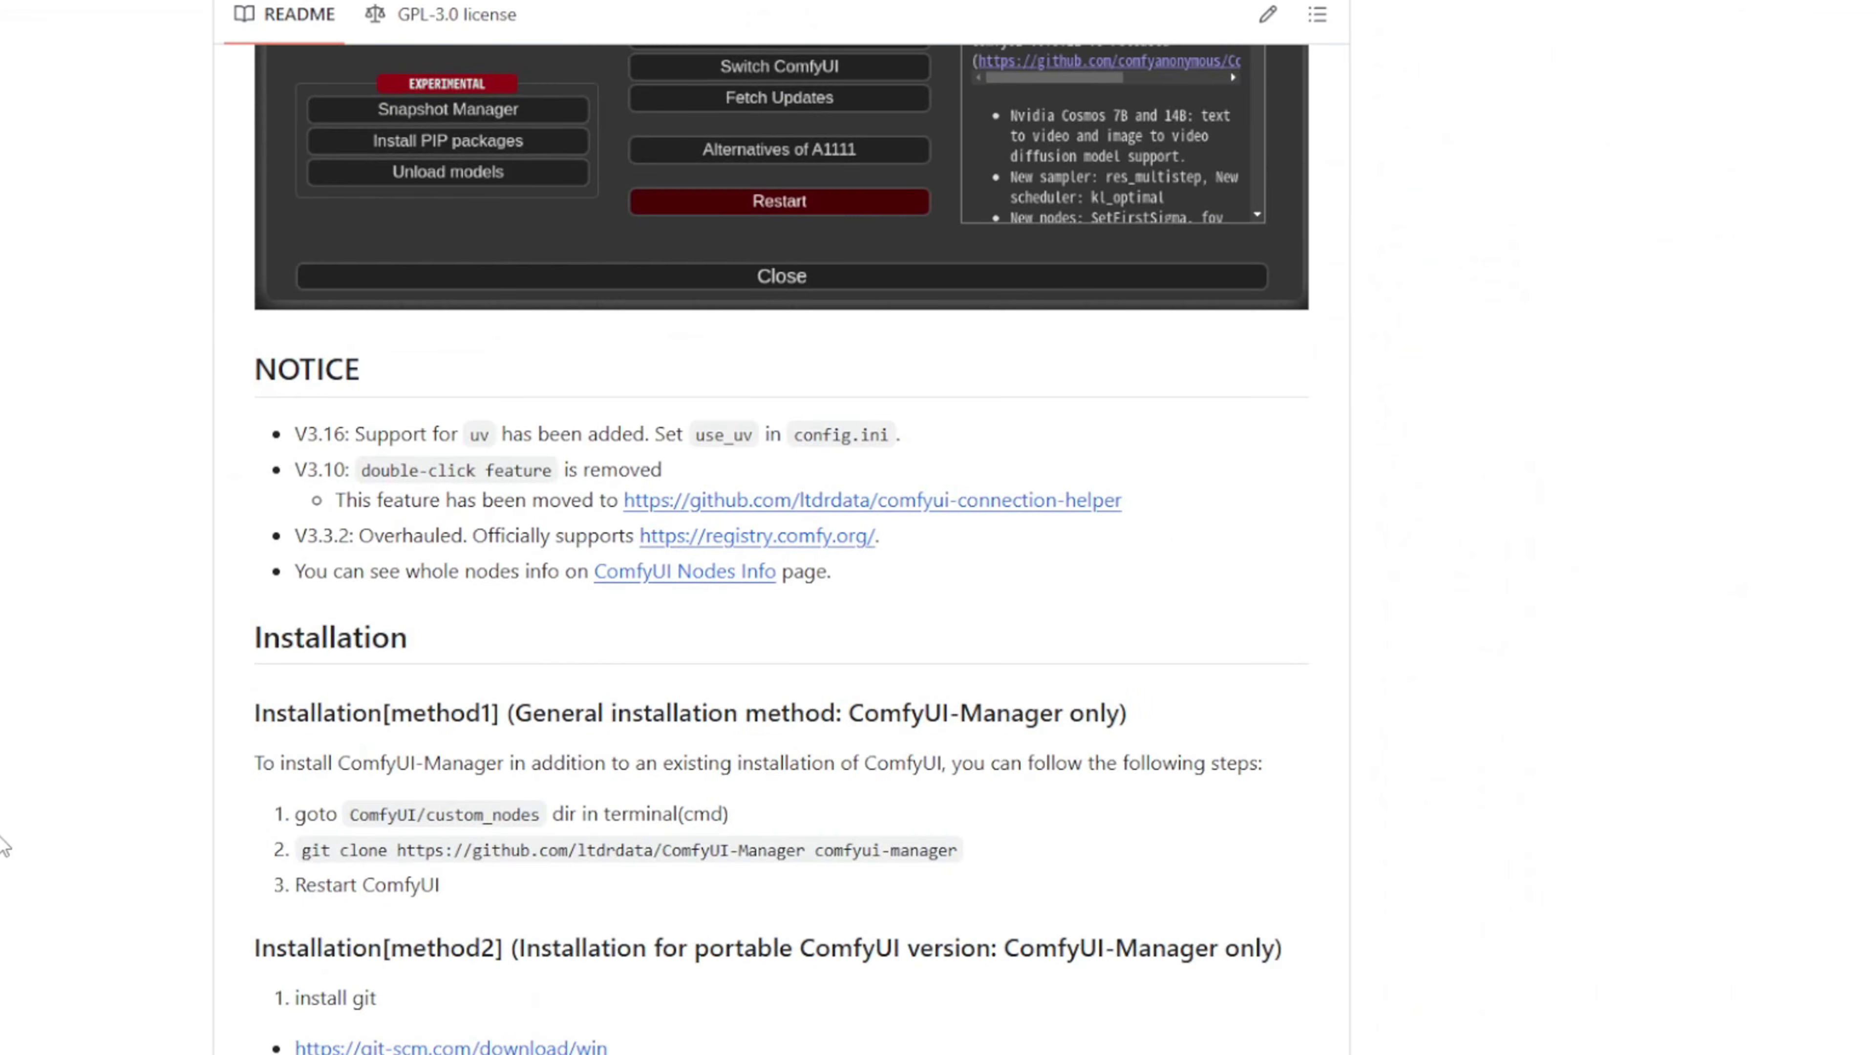
{"action": "scroll", "coordinate": [3, 846], "scroll_direction": "down", "scroll_amount": 7}
{"action": "mouse_move", "coordinate": [300, 342]}
{"action": "left_mouse_down"}
{"action": "mouse_move", "coordinate": [952, 329]}
{"action": "mouse_move", "coordinate": [982, 339]}
{"action": "mouse_move", "coordinate": [758, 342]}
{"action": "mouse_move", "coordinate": [1005, 348]}
{"action": "left_mouse_up"}
{"action": "key", "text": "ctrl+c"}
{"action": "key", "text": "alt+Tab"}
{"action": "key", "text": "ctrl+v"}
{"action": "left_click_drag", "start_coordinate": [505, 352], "coordinate": [1081, 317]}
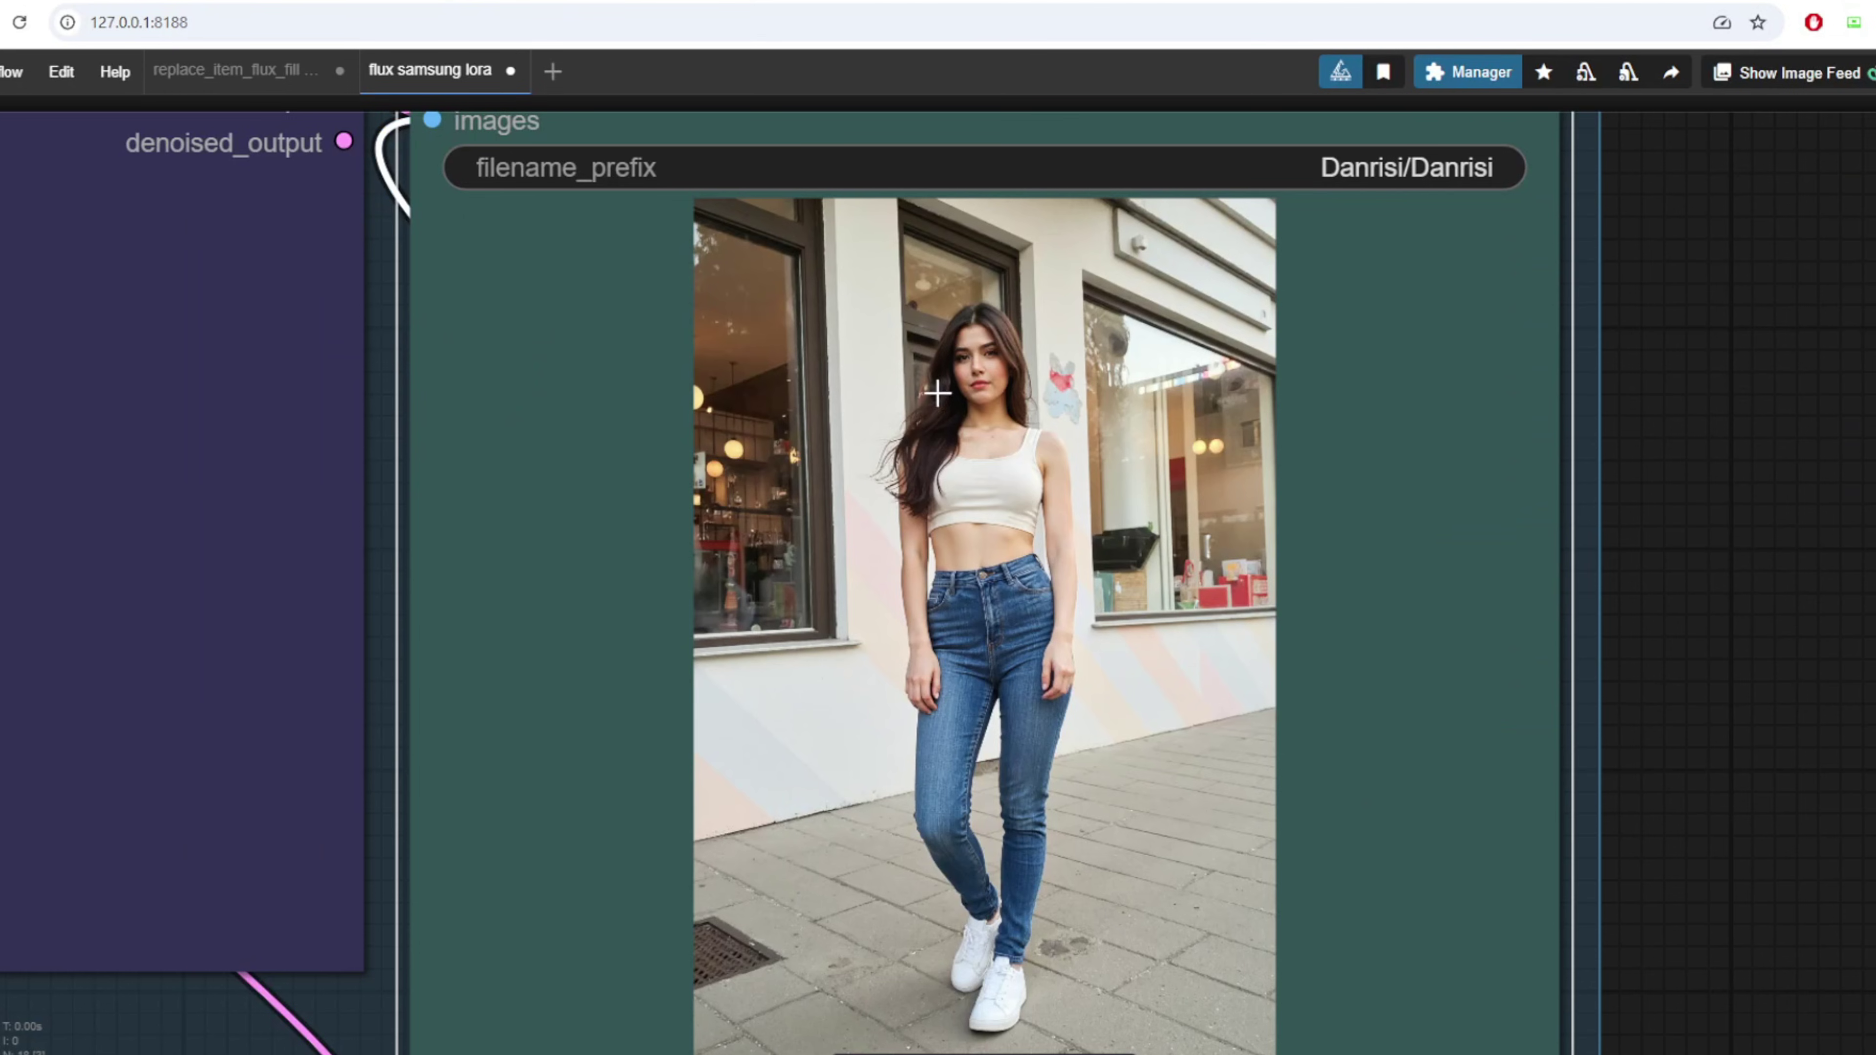
Review the Danrisi_00155_ saved image and its full body portrait prompt.
{"action": "scroll", "coordinate": [937, 393], "scroll_direction": "up", "scroll_amount": 10}
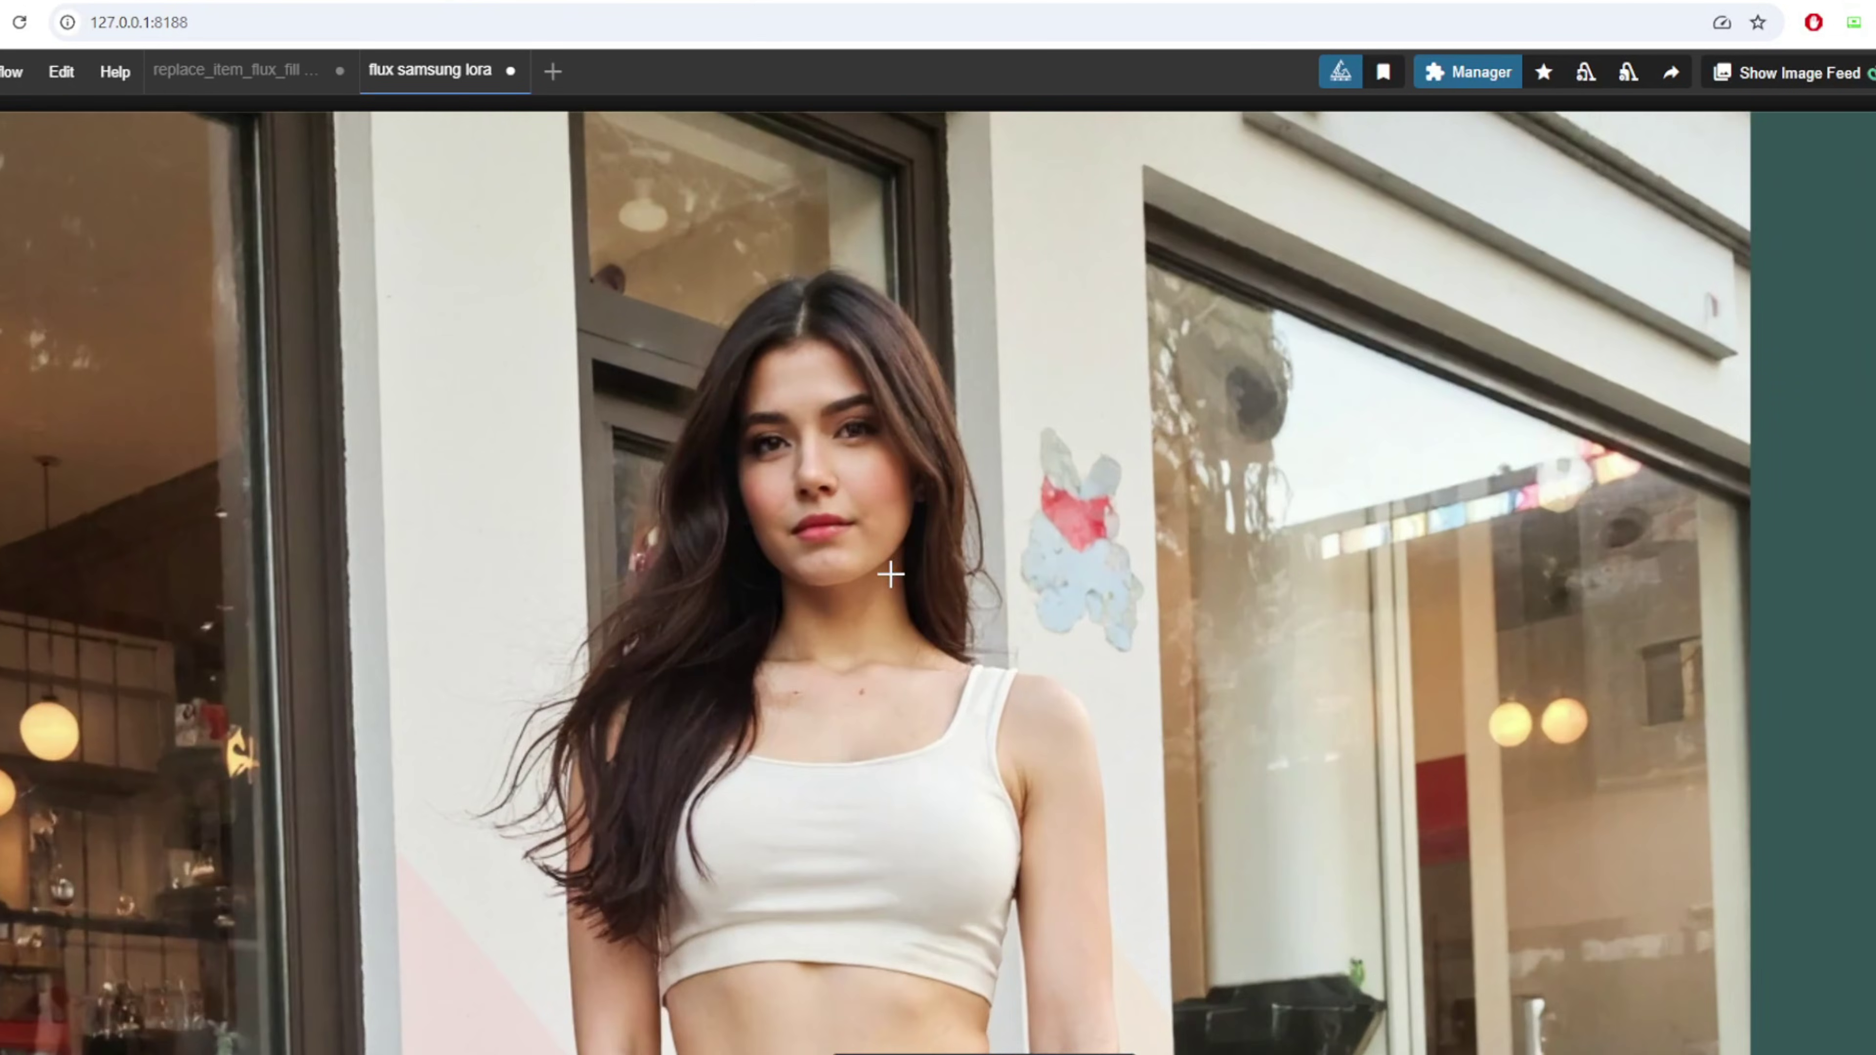
{"action": "scroll", "coordinate": [891, 574], "scroll_direction": "down", "scroll_amount": 8}
{"action": "left_click_drag", "start_coordinate": [1625, 758], "coordinate": [1662, 538]}
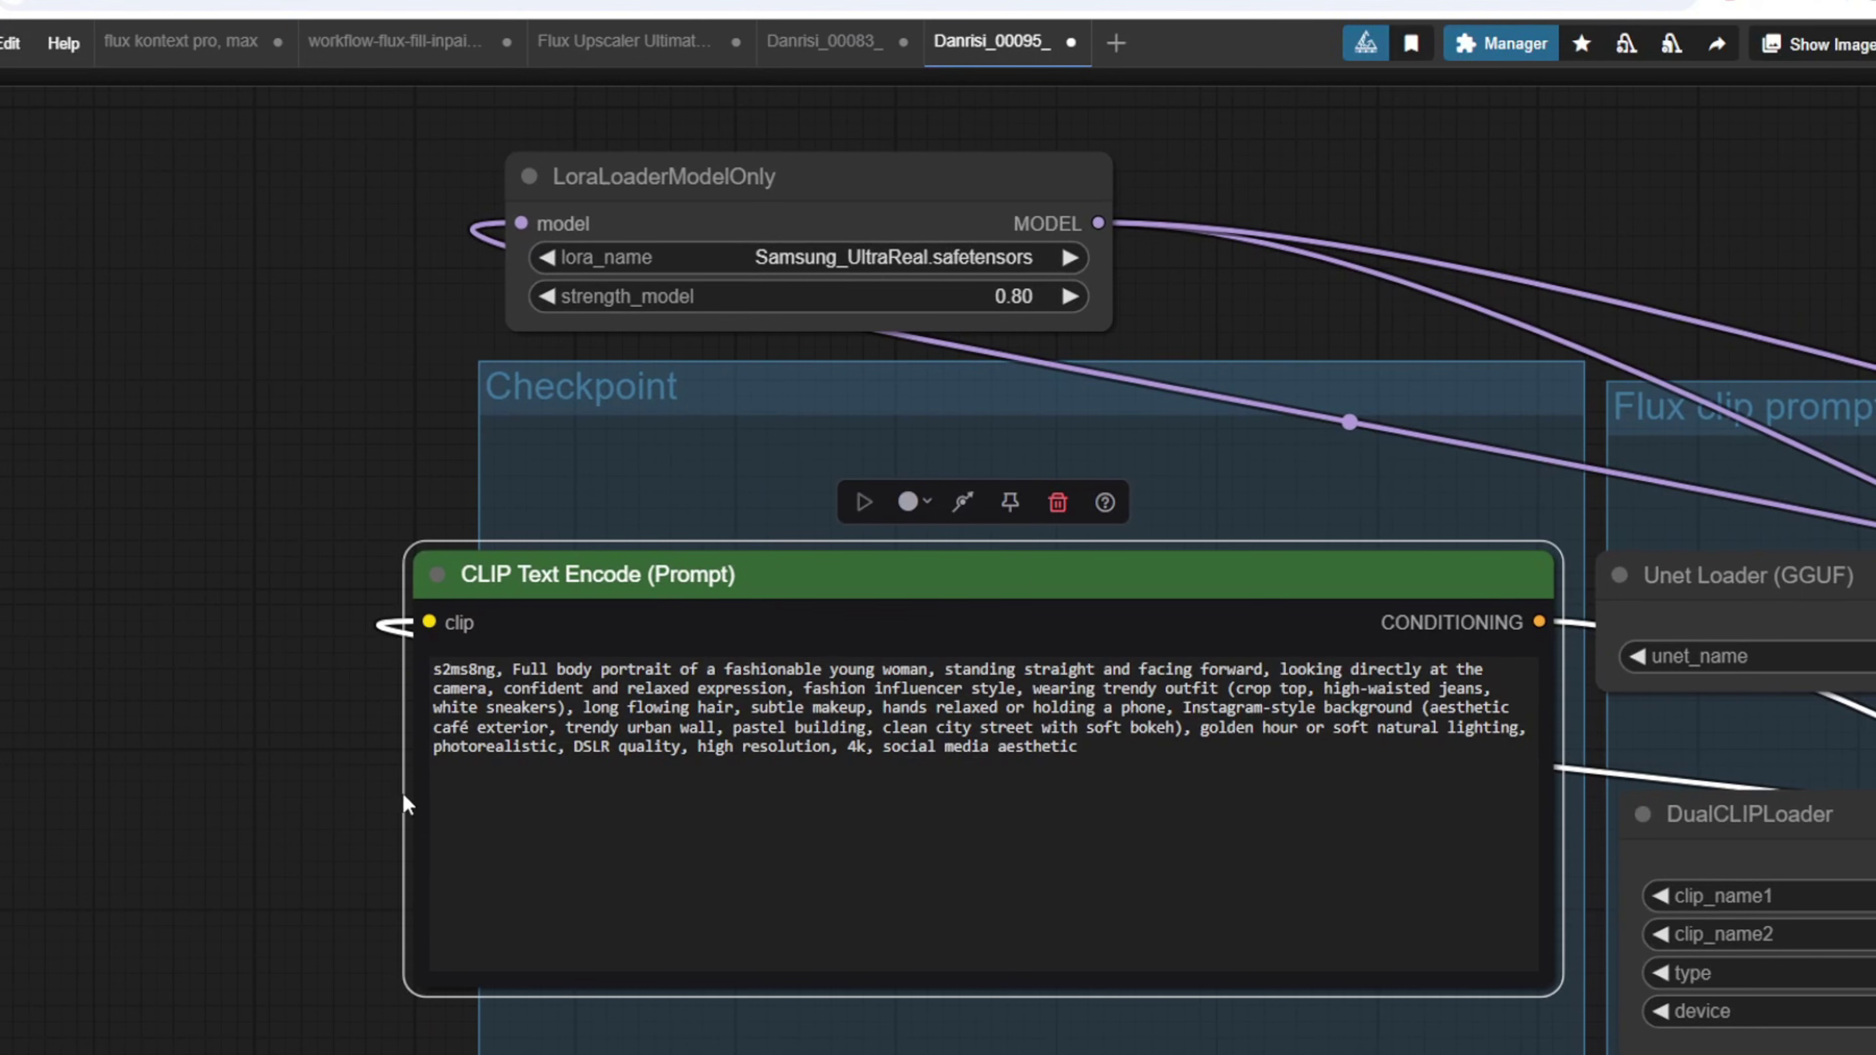
{"action": "left_click", "coordinate": [654, 799]}
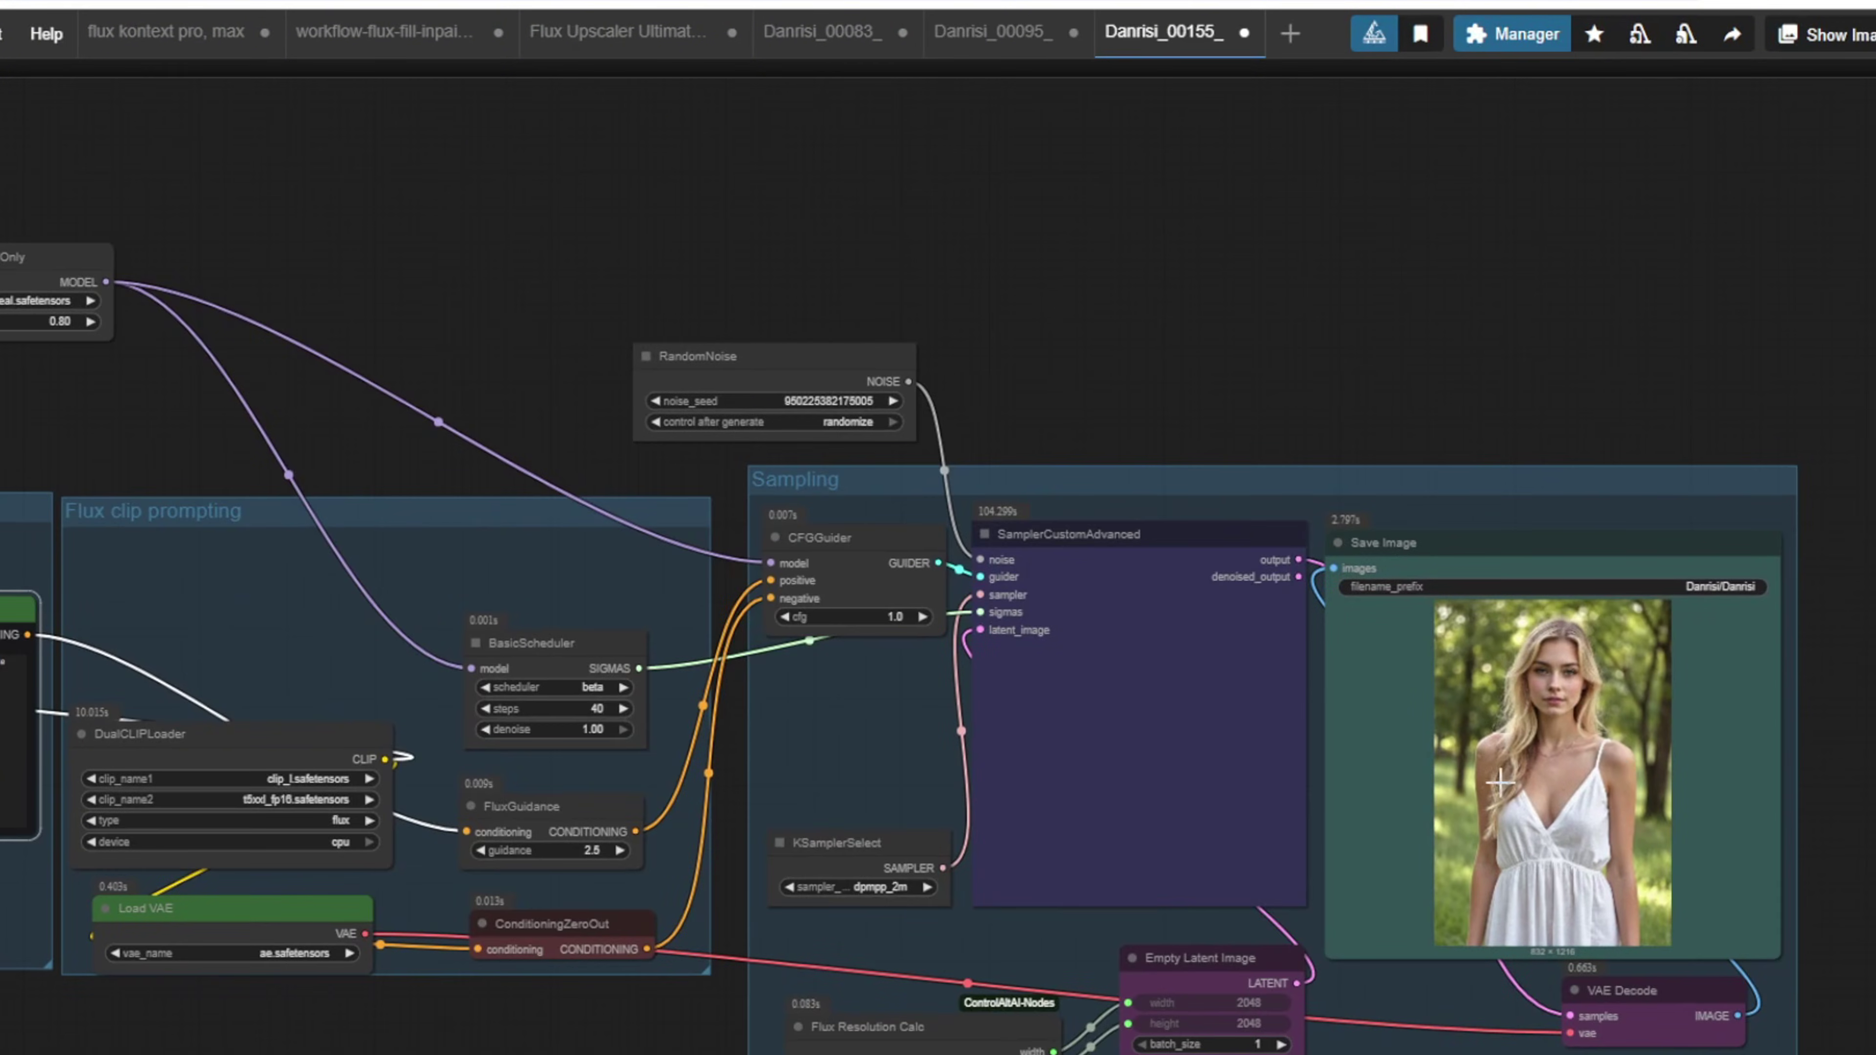
{"action": "left_click", "coordinate": [1612, 762]}
Move the Sampling group to the right, keeping the Checkpoint and prompting groups visible.
{"action": "scroll", "coordinate": [1770, 713], "scroll_direction": "up", "scroll_amount": 6}
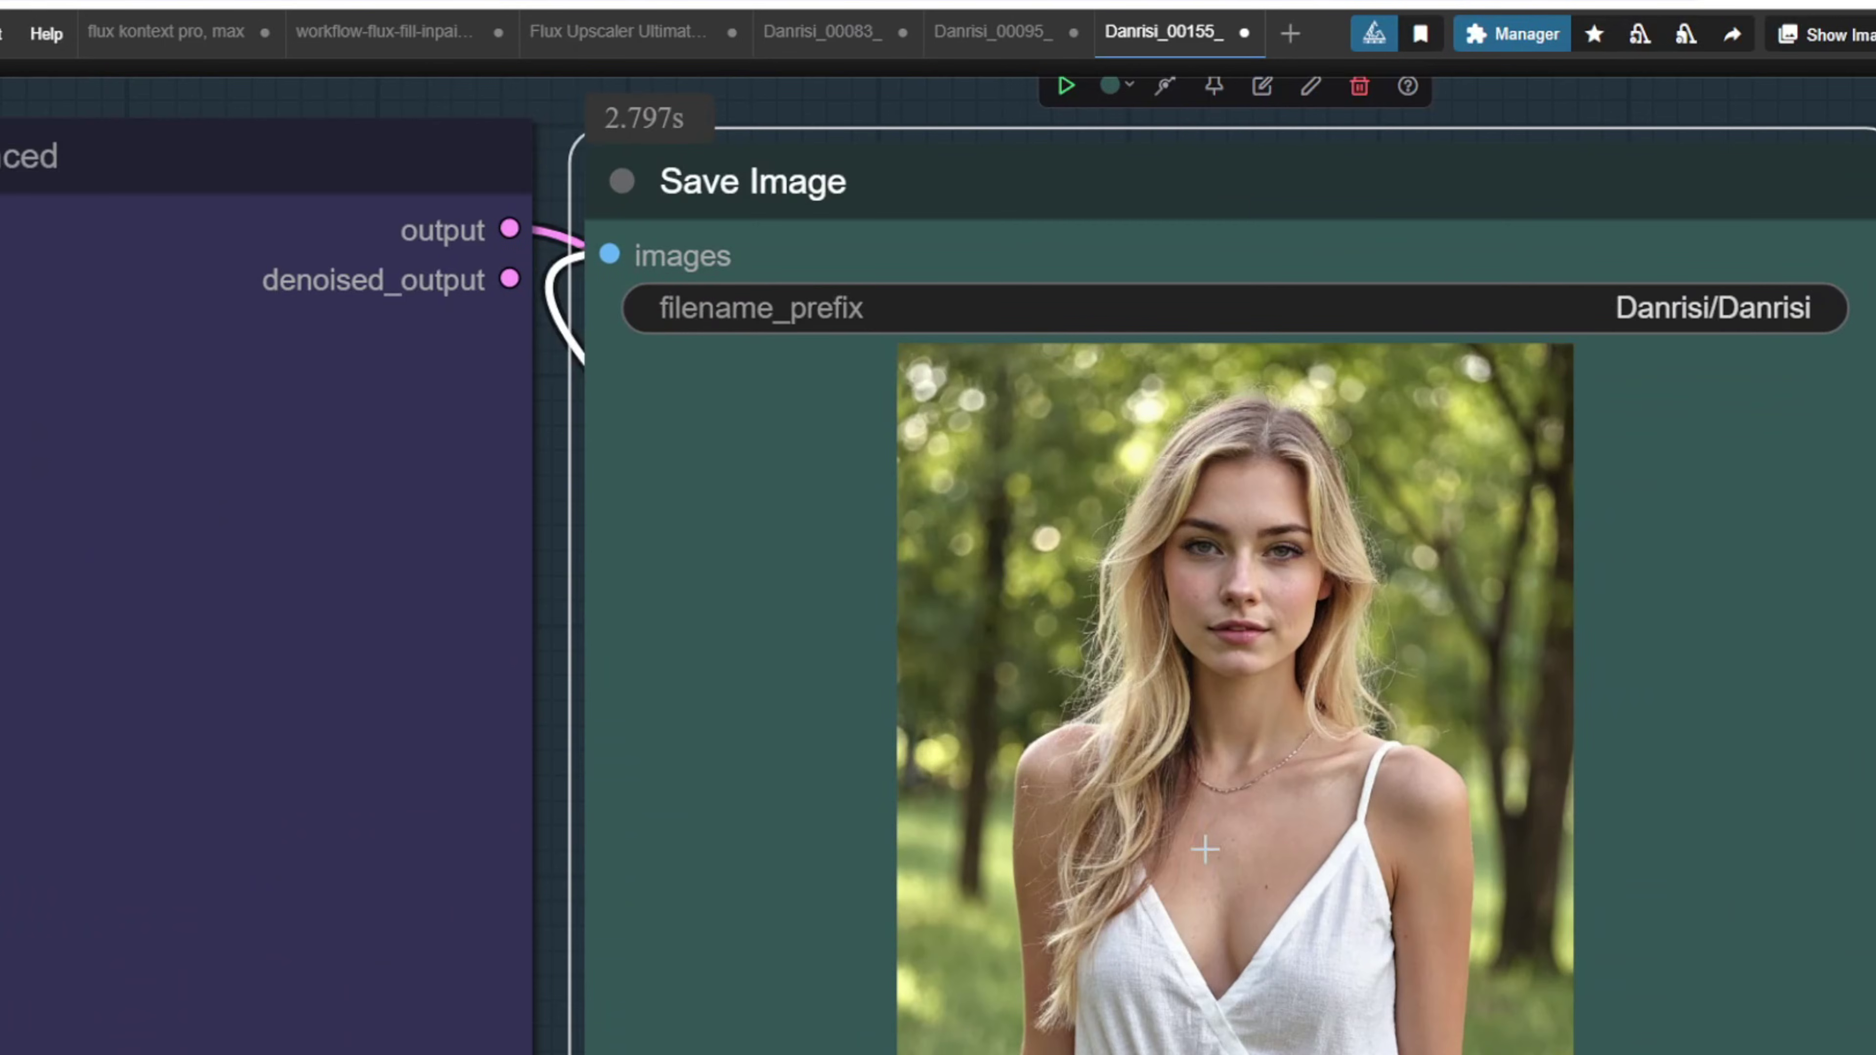
{"action": "scroll", "coordinate": [1287, 839], "scroll_direction": "down", "scroll_amount": 2}
{"action": "scroll", "coordinate": [1287, 839], "scroll_direction": "down", "scroll_amount": 5}
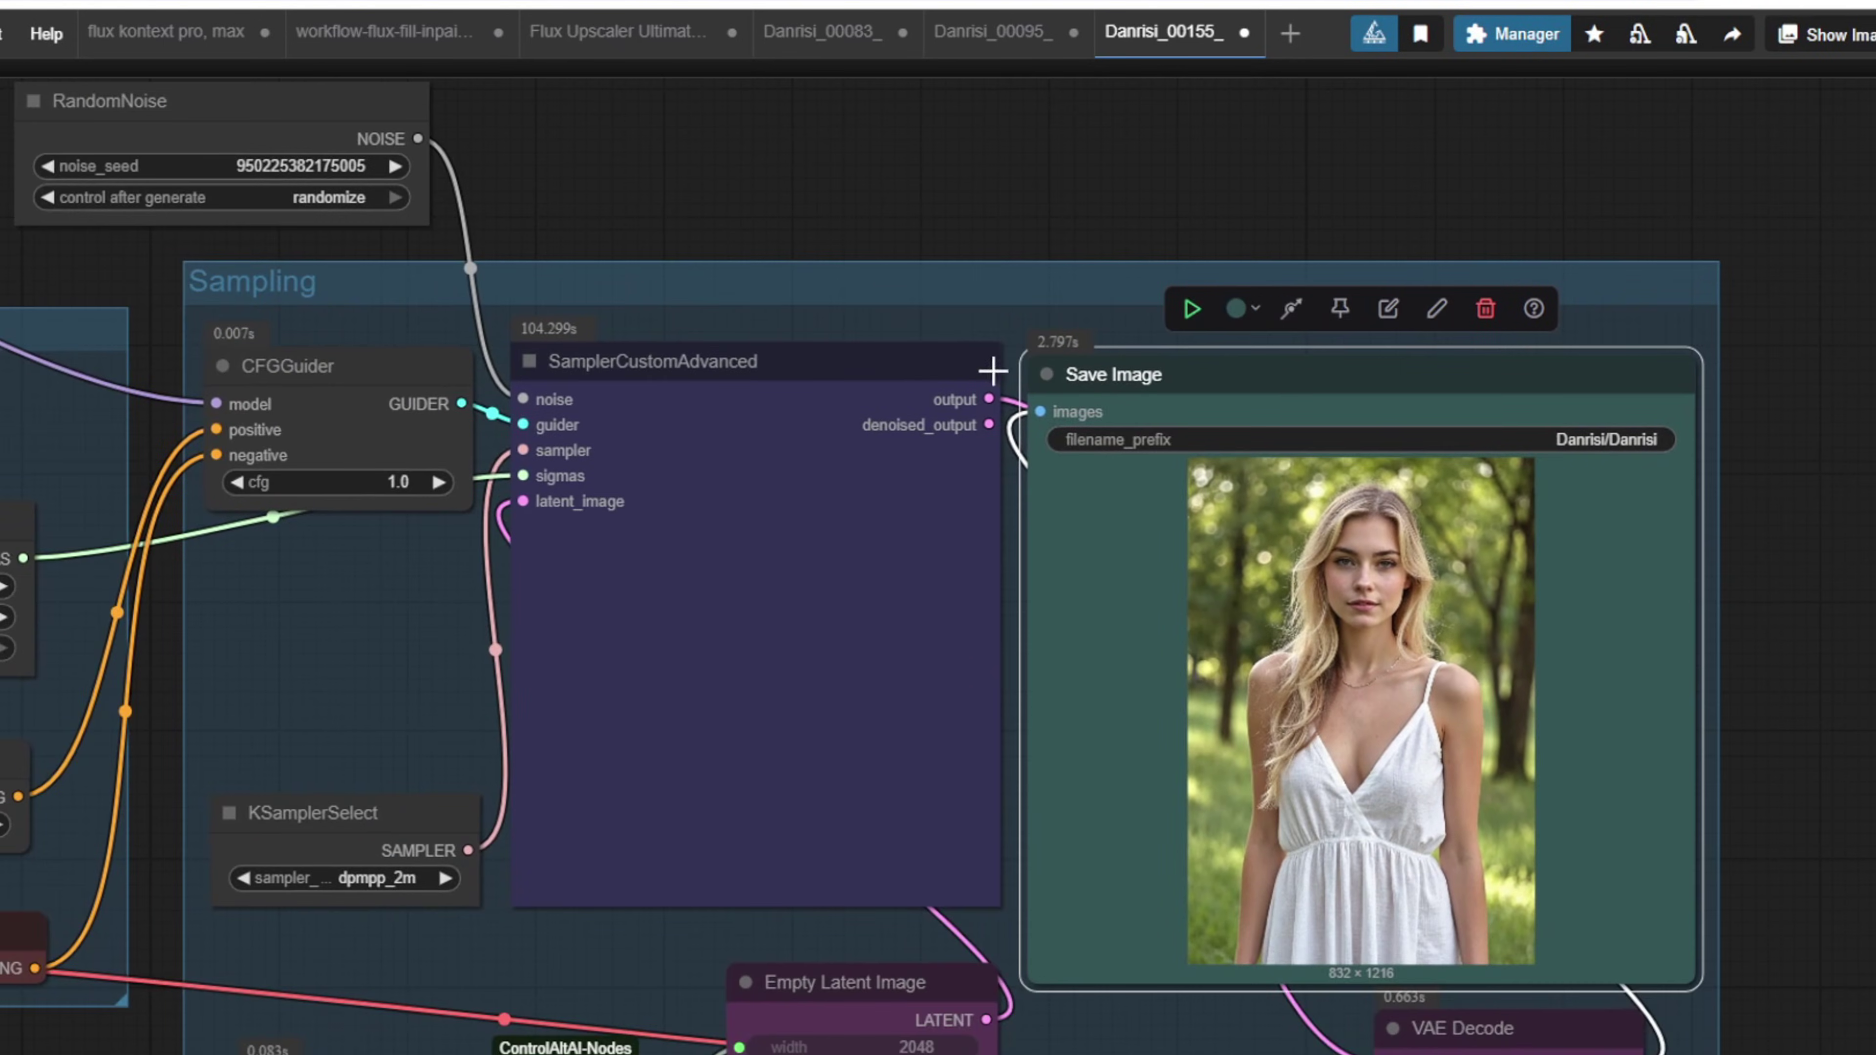
{"action": "scroll", "coordinate": [968, 403], "scroll_direction": "down", "scroll_amount": 1}
{"action": "scroll", "coordinate": [871, 322], "scroll_direction": "down", "scroll_amount": 1}
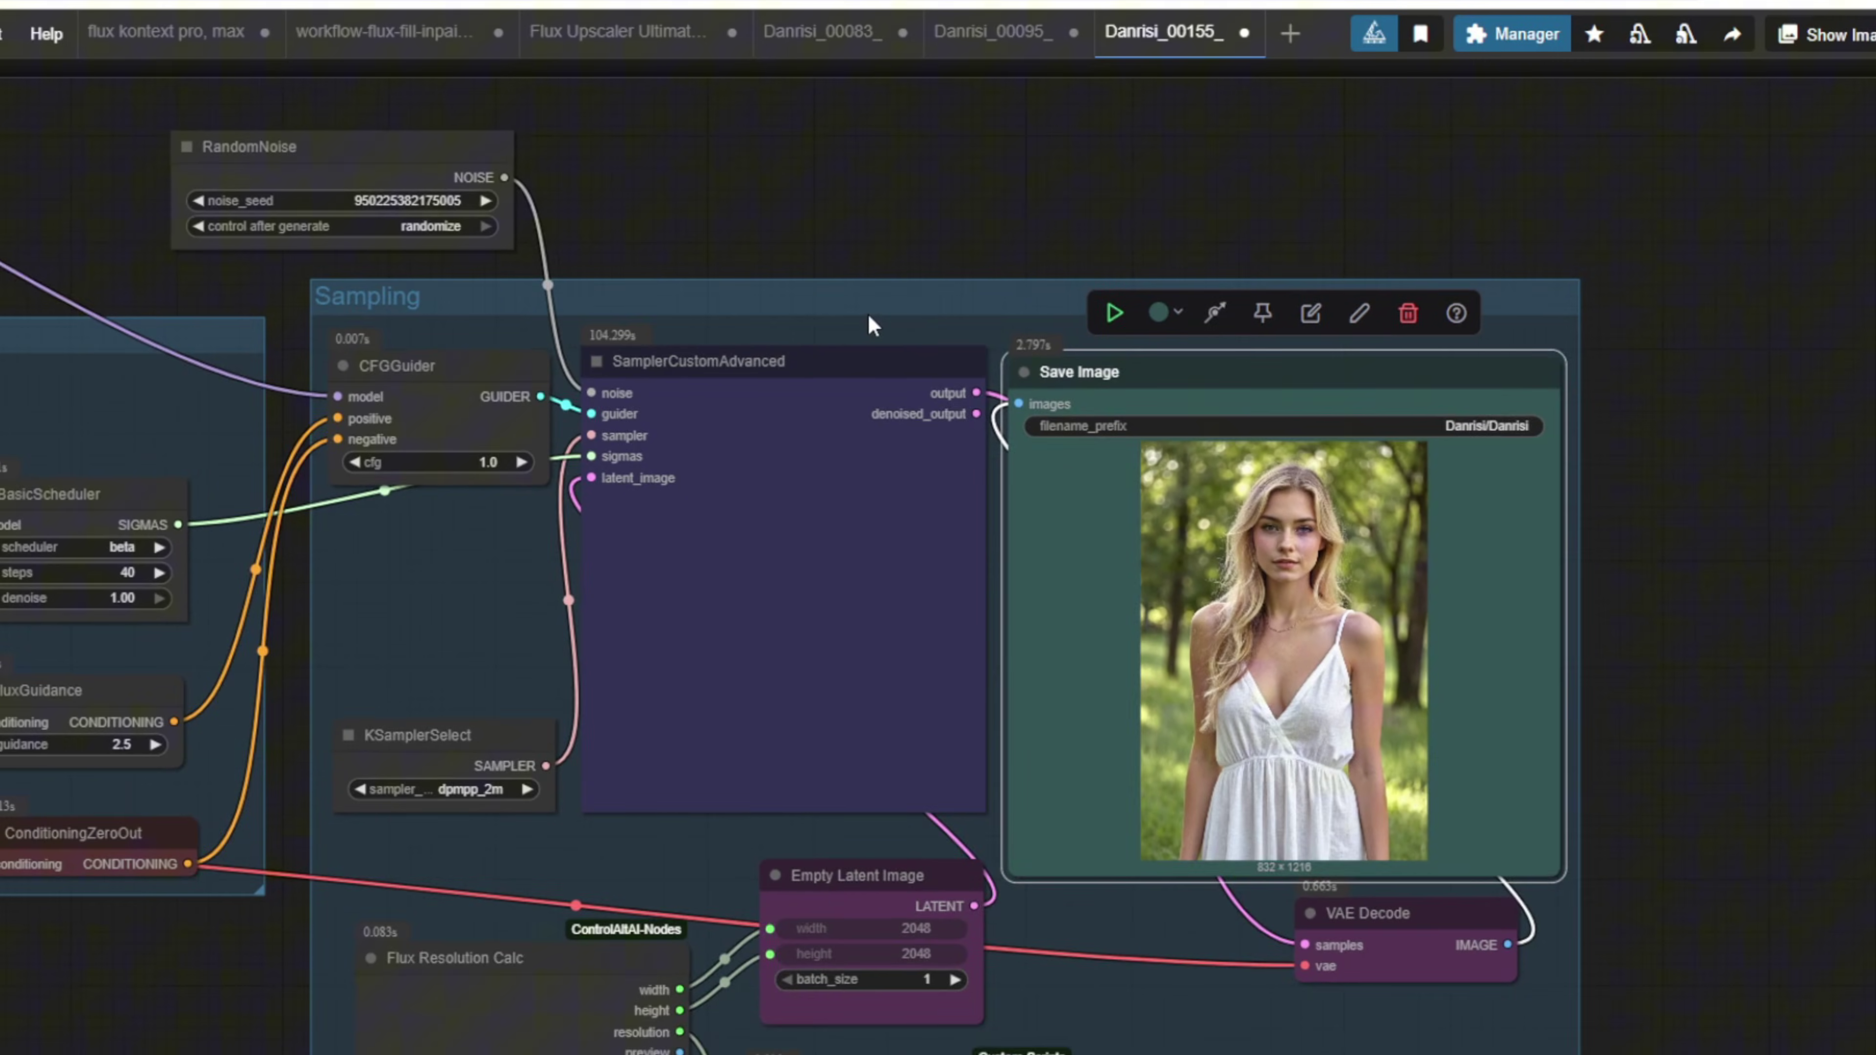
{"action": "left_click_drag", "start_coordinate": [872, 325], "coordinate": [1668, 328]}
{"action": "left_click_drag", "start_coordinate": [1203, 325], "coordinate": [652, 328]}
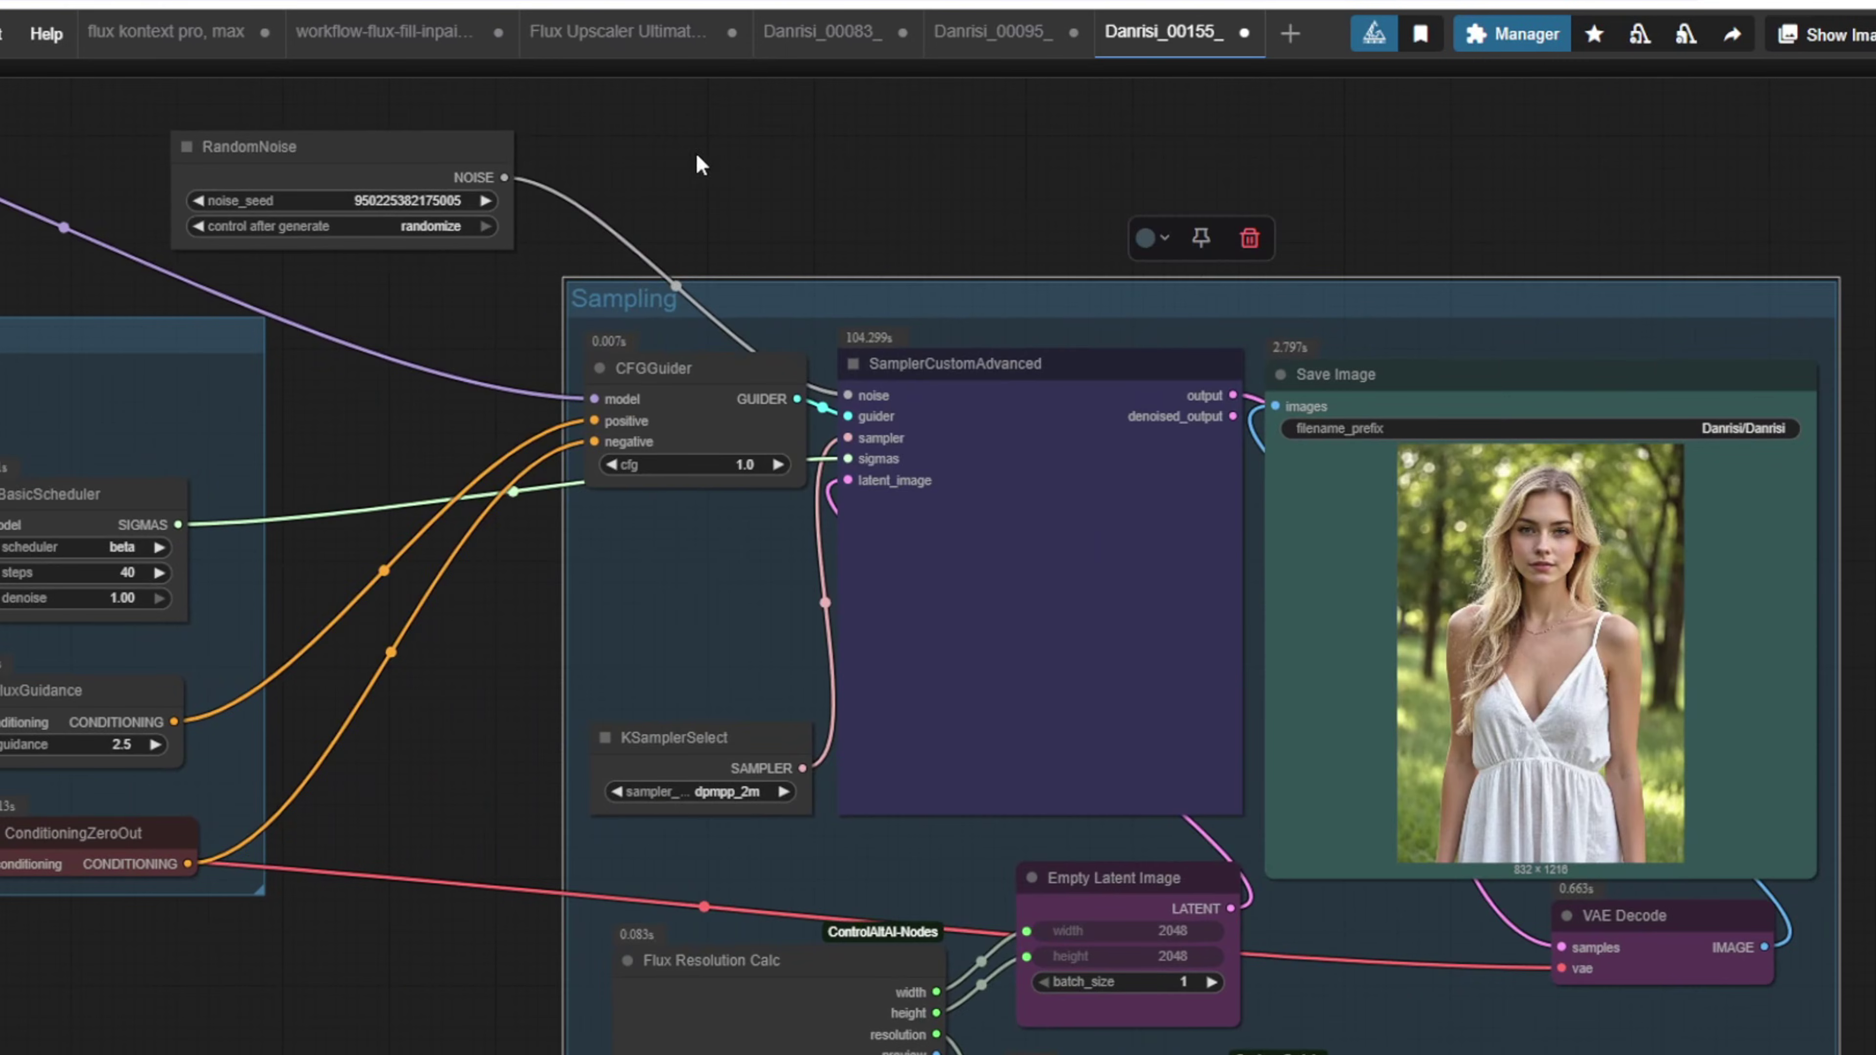
{"action": "scroll", "coordinate": [684, 162], "scroll_direction": "down", "scroll_amount": 3}
{"action": "left_click_drag", "start_coordinate": [684, 163], "coordinate": [1504, 166]}
Set Flux Resolution Calc's aspect_ratio to 2:3 (Classic Portrait).
{"action": "left_click_drag", "start_coordinate": [74, 419], "coordinate": [463, 419]}
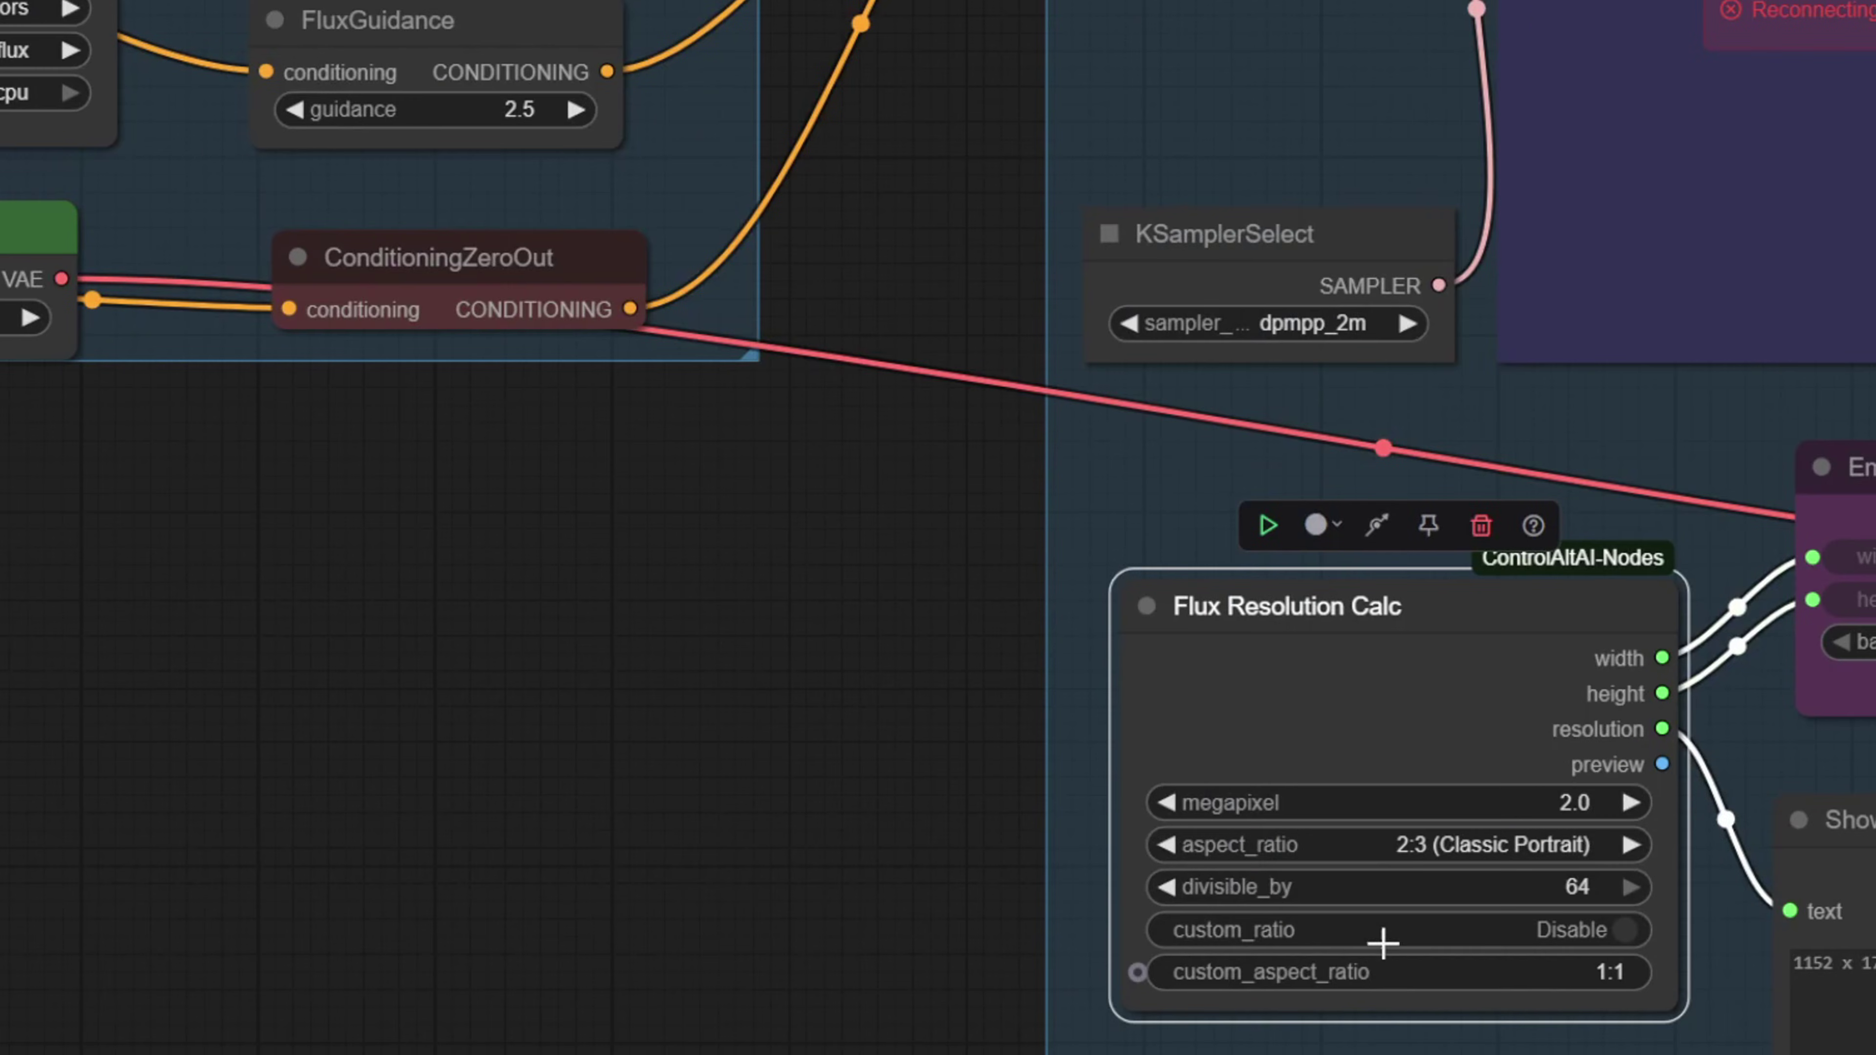
{"action": "left_click", "coordinate": [1457, 846]}
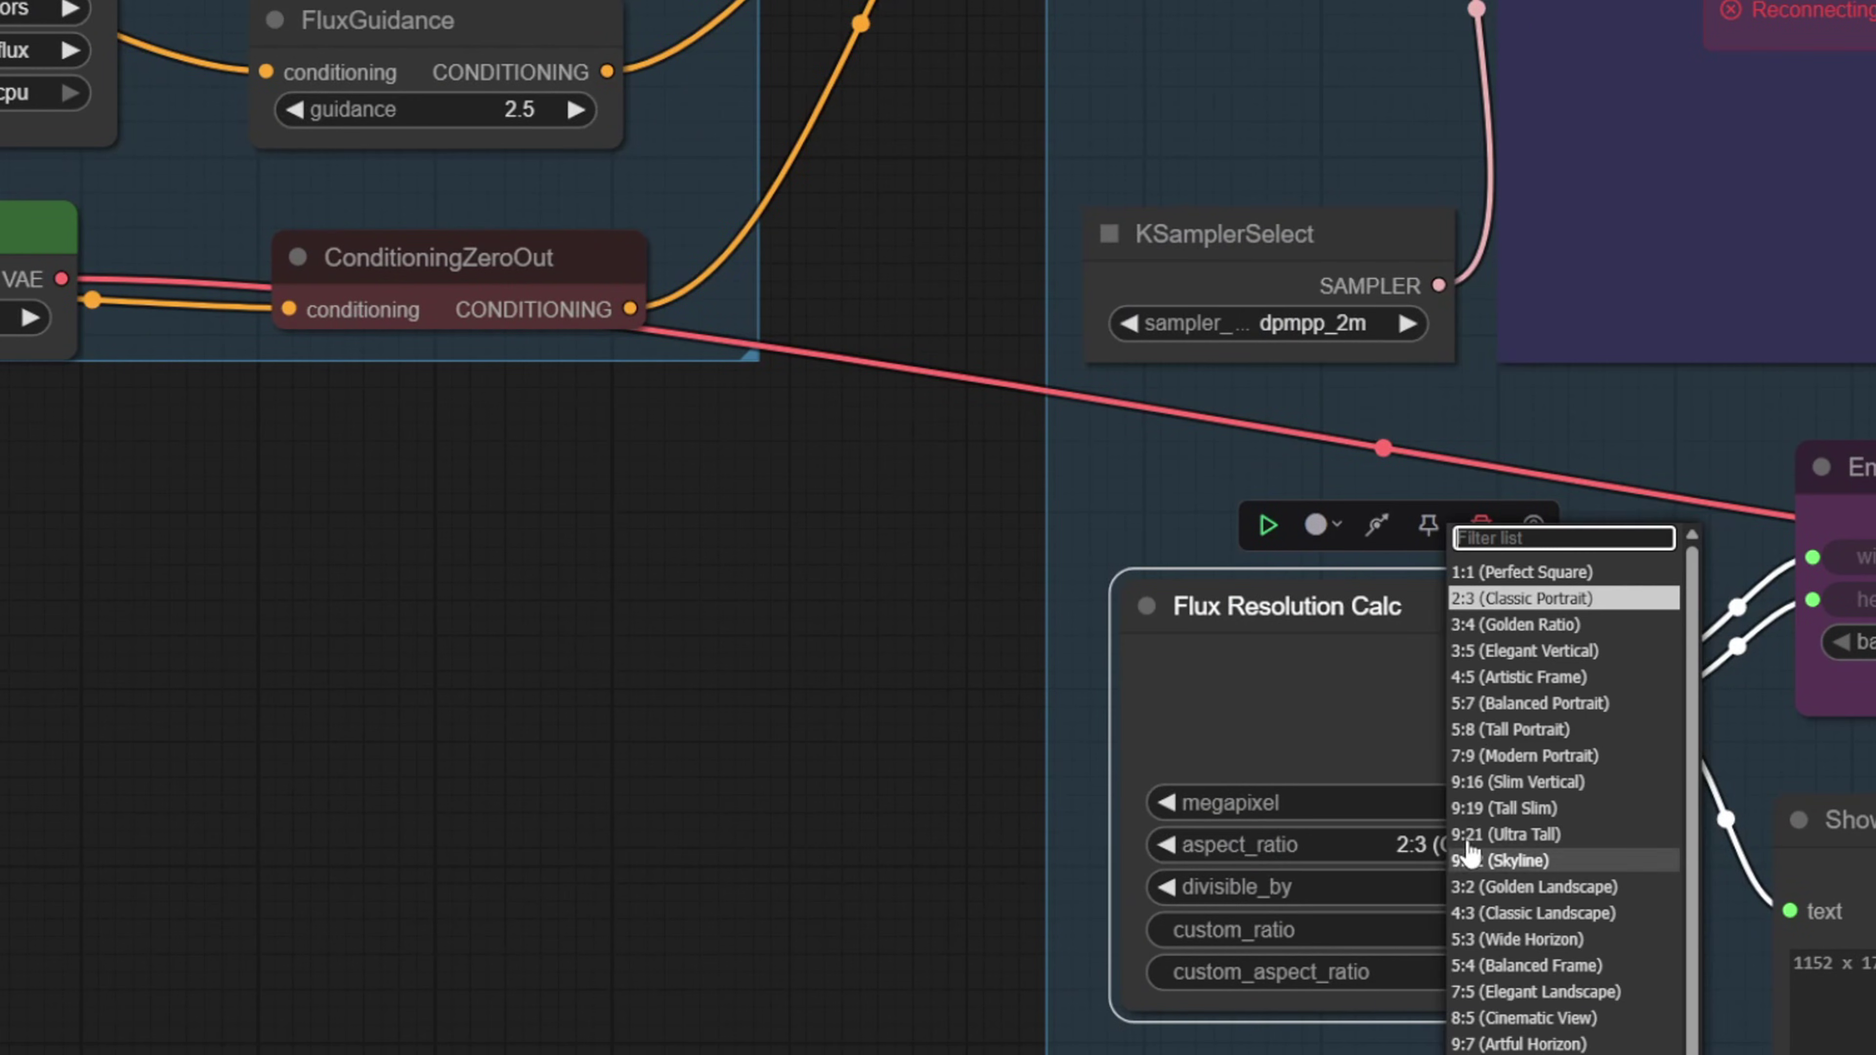
{"action": "left_click", "coordinate": [1503, 600]}
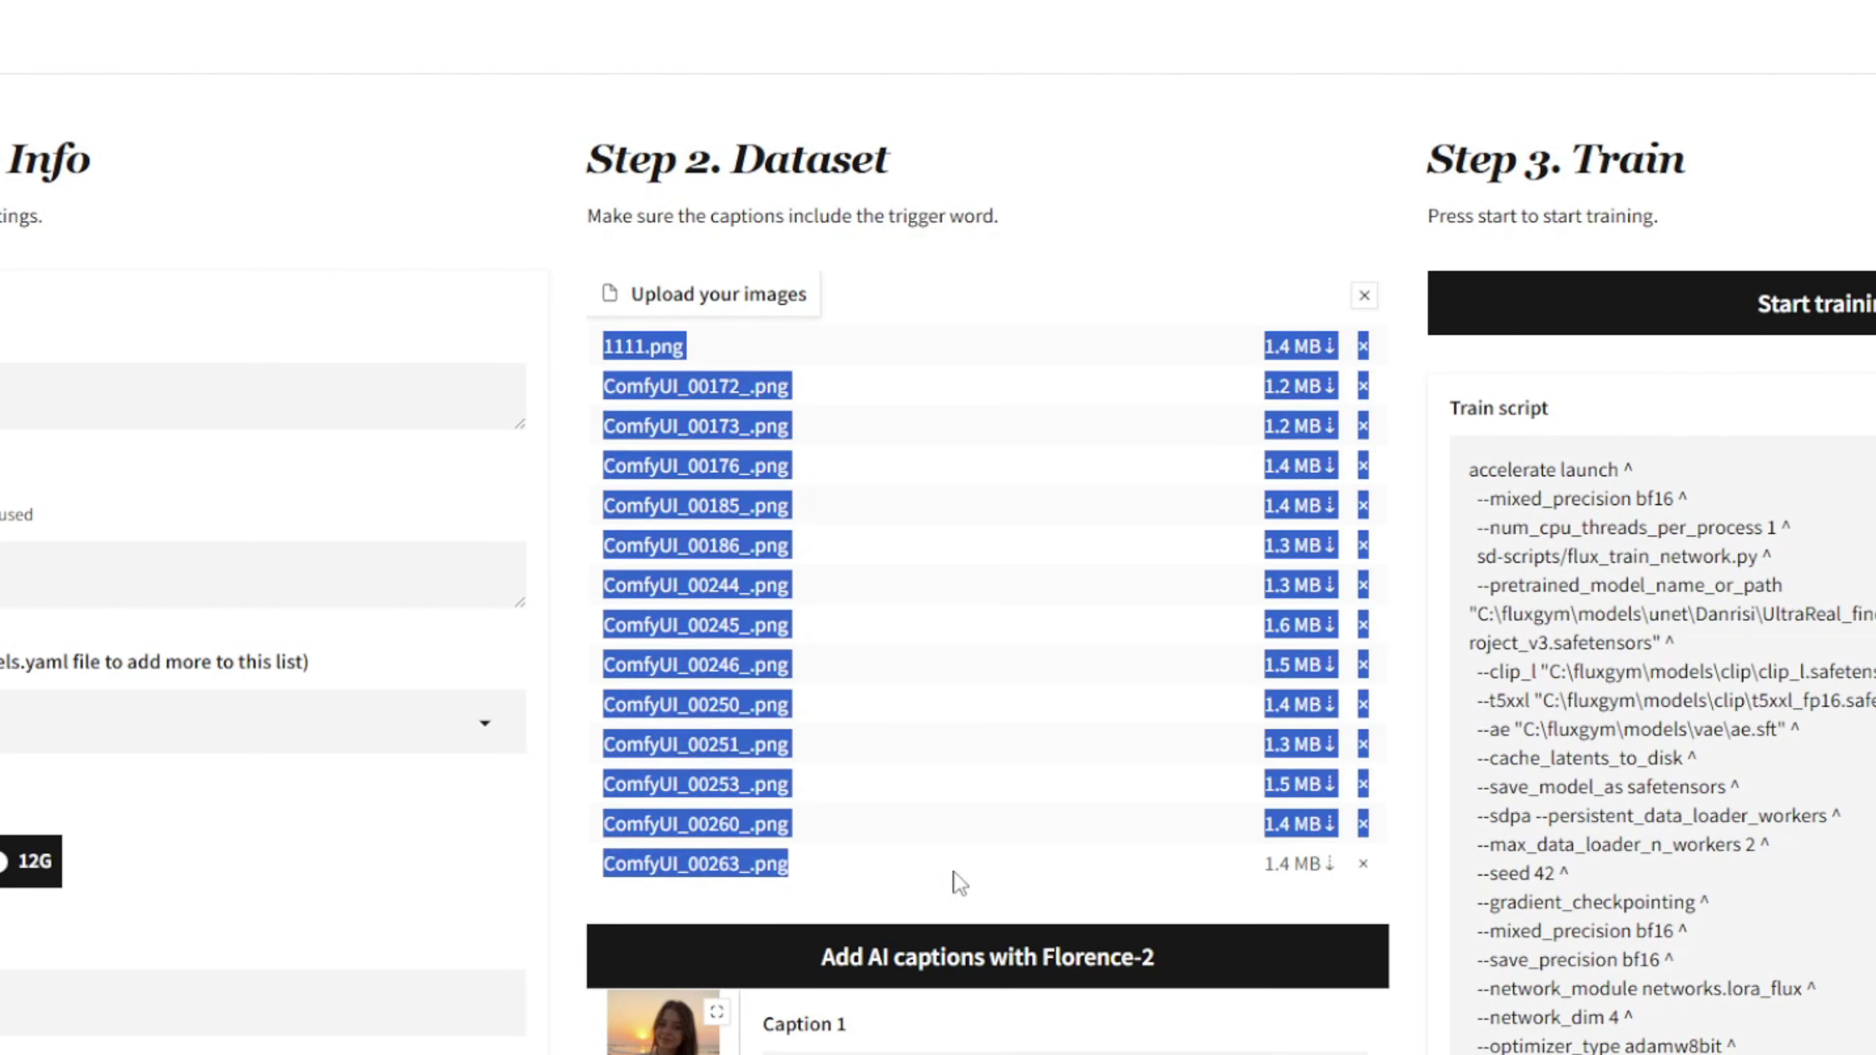
{"action": "left_click", "coordinate": [849, 806]}
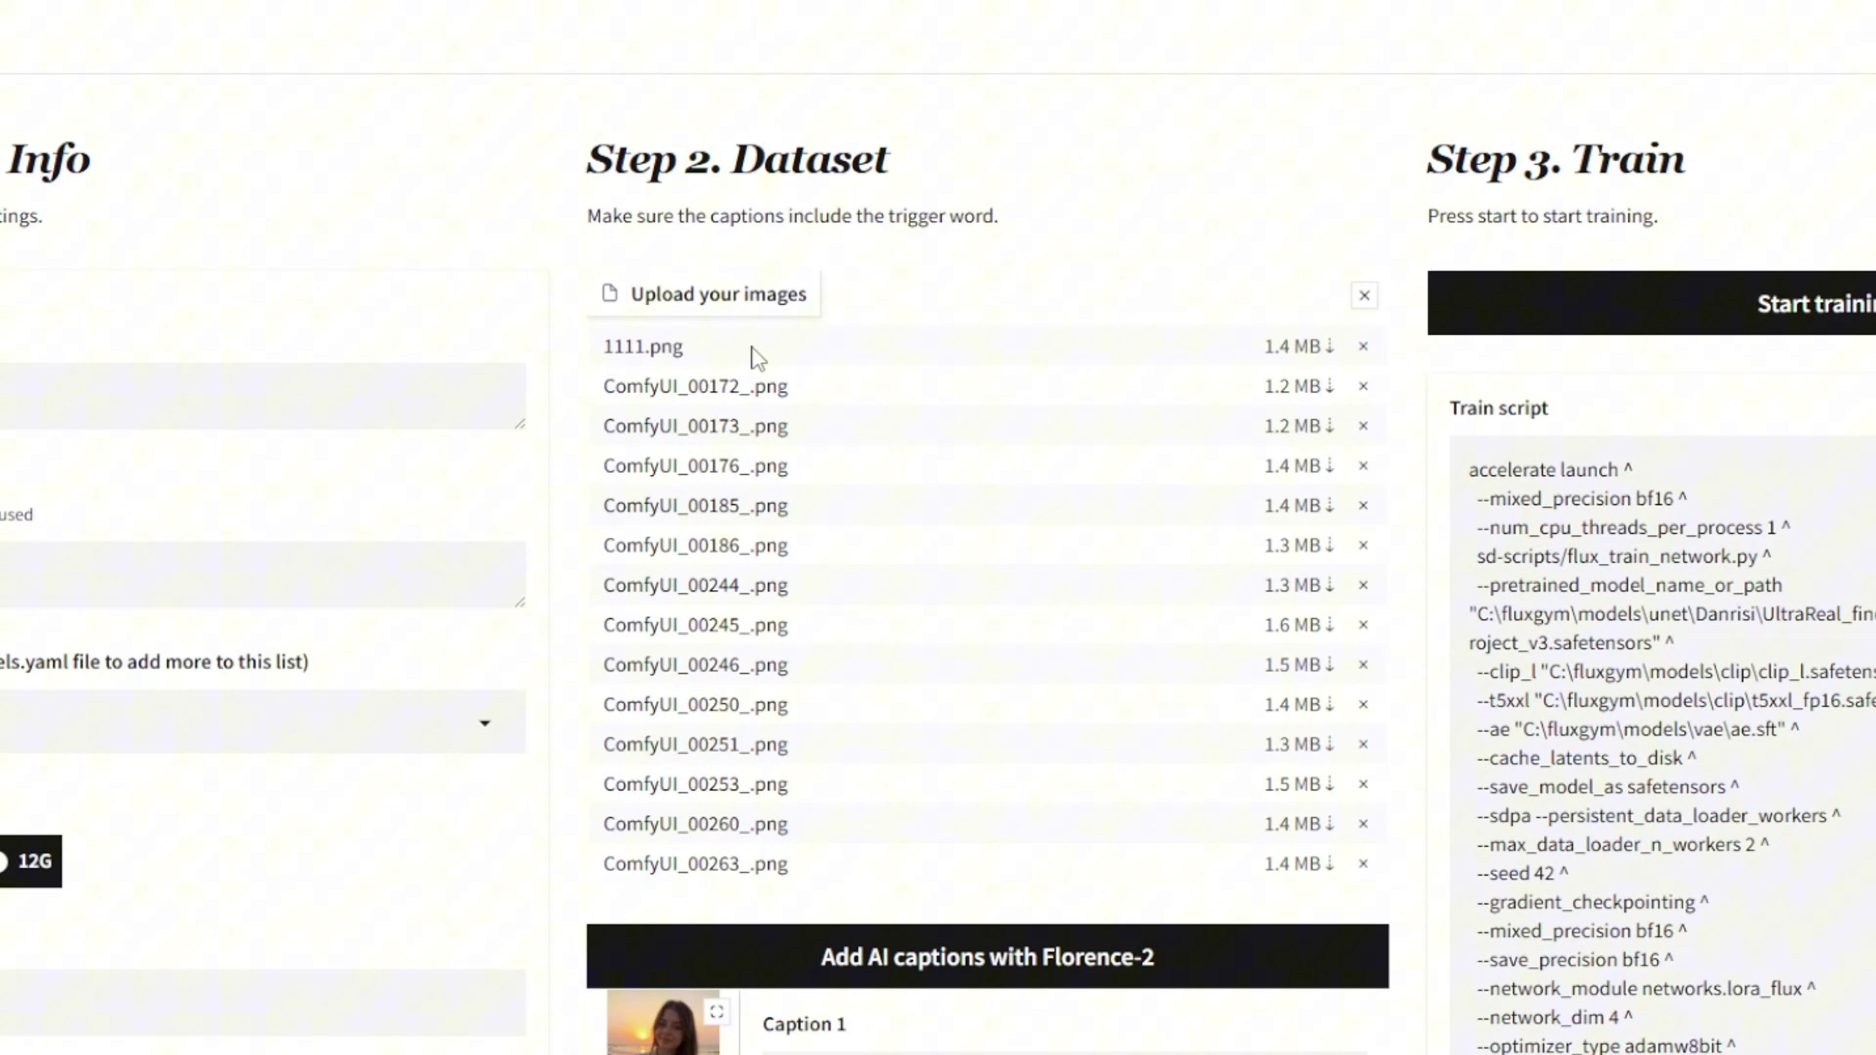
Check the test_female folder, then run 'Add AI captions with Florence-2' on all 14 images.
{"action": "mouse_move", "coordinate": [942, 1054]}
{"action": "left_click", "coordinate": [886, 1030]}
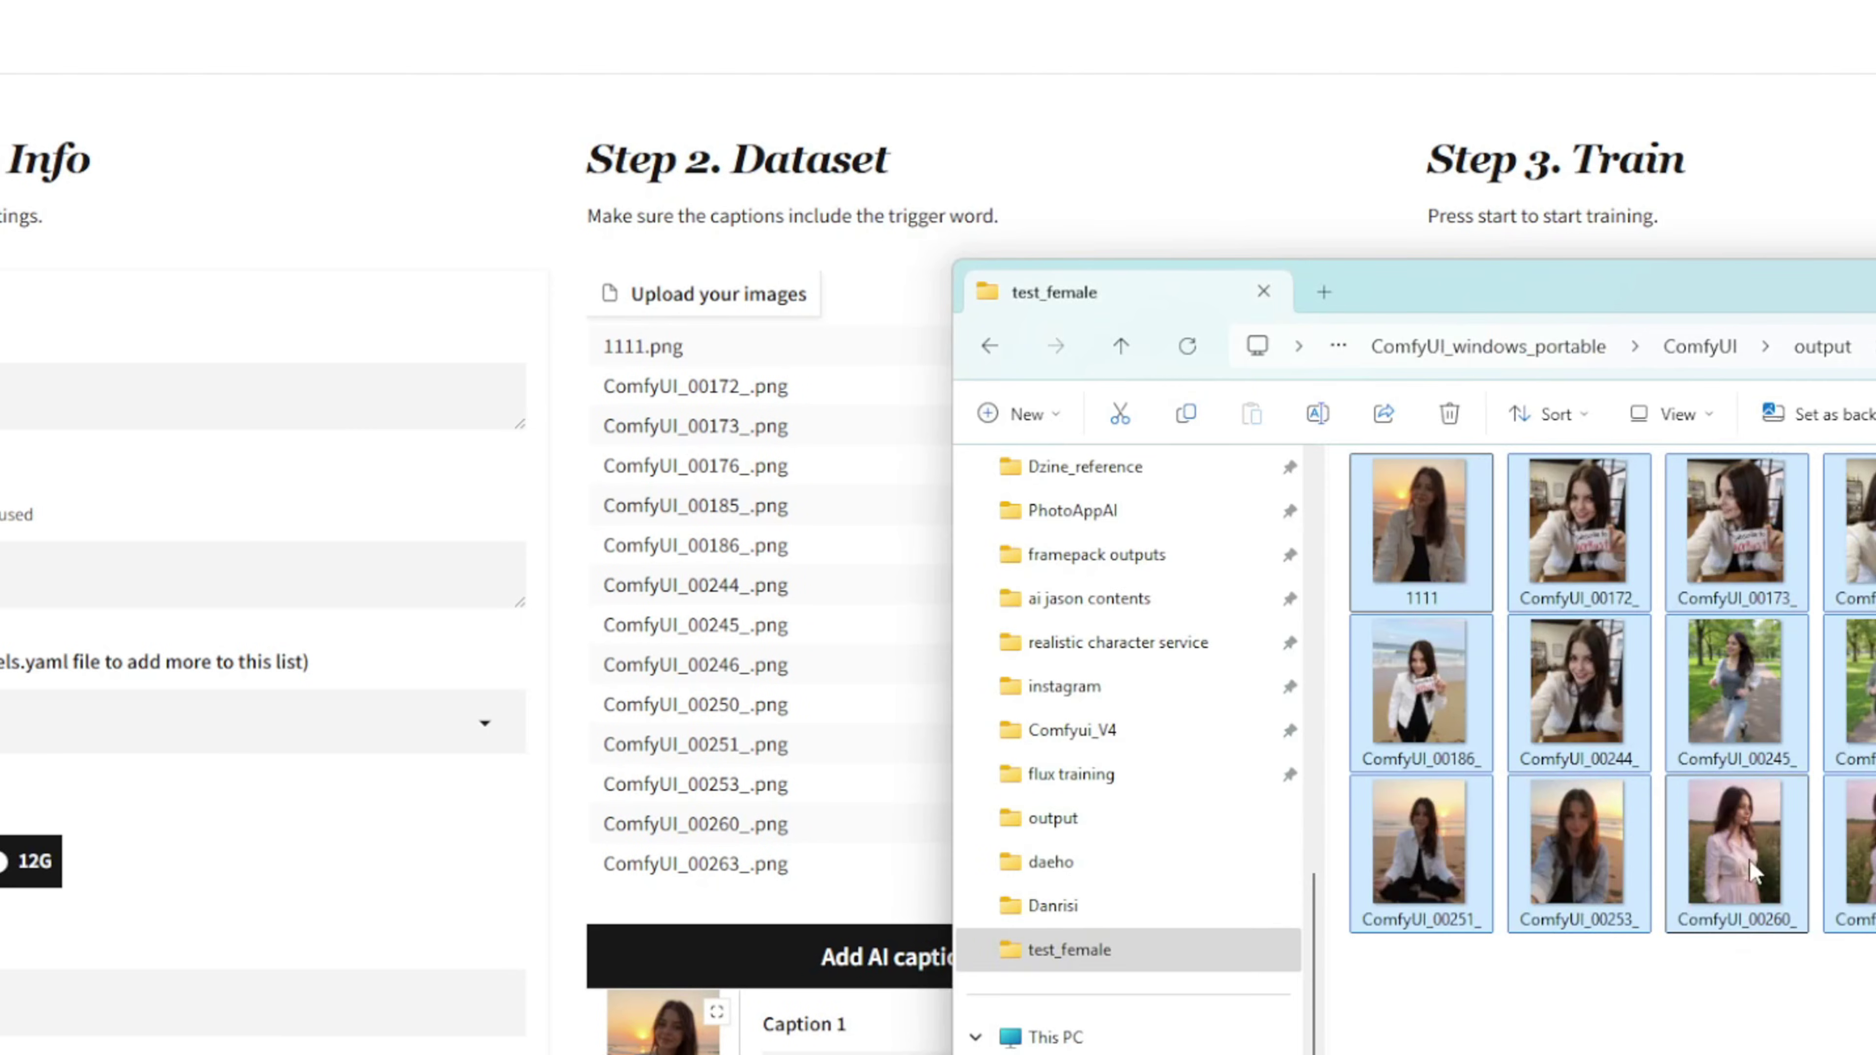
{"action": "left_click", "coordinate": [849, 176]}
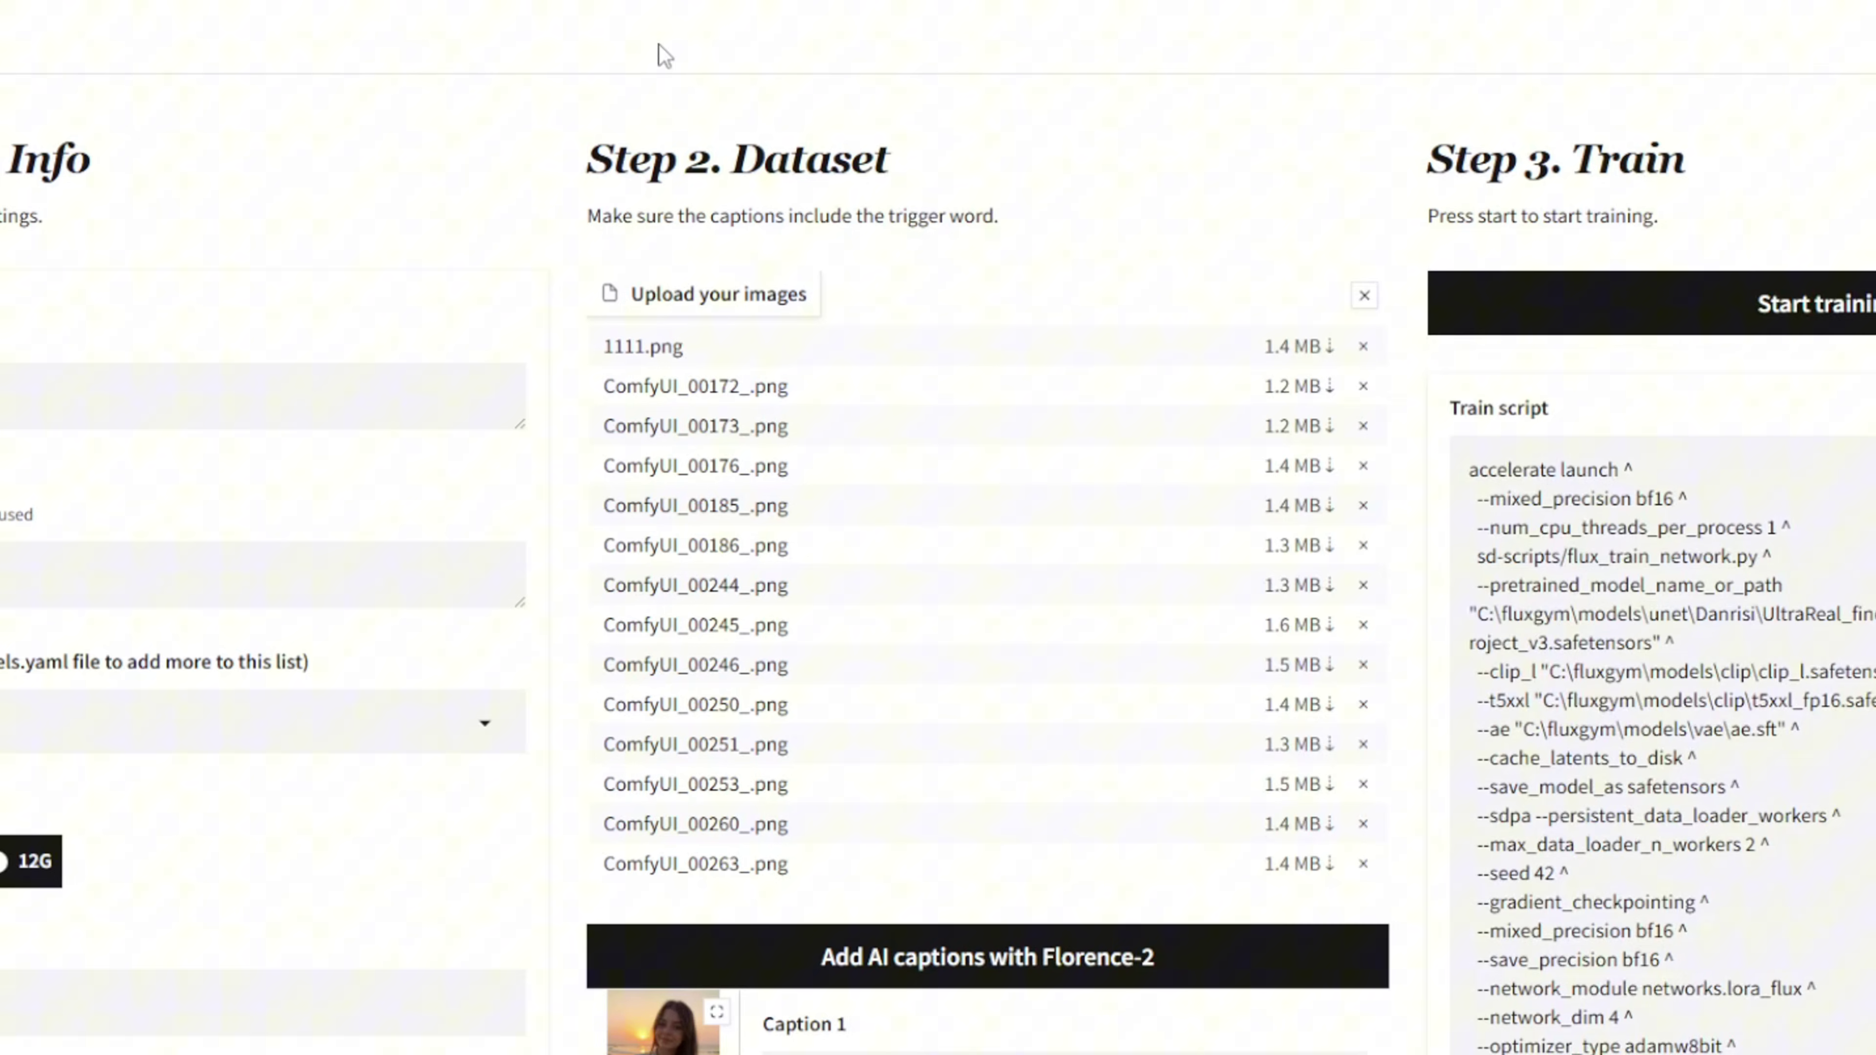
{"action": "scroll", "coordinate": [284, 809], "scroll_direction": "down", "scroll_amount": 3}
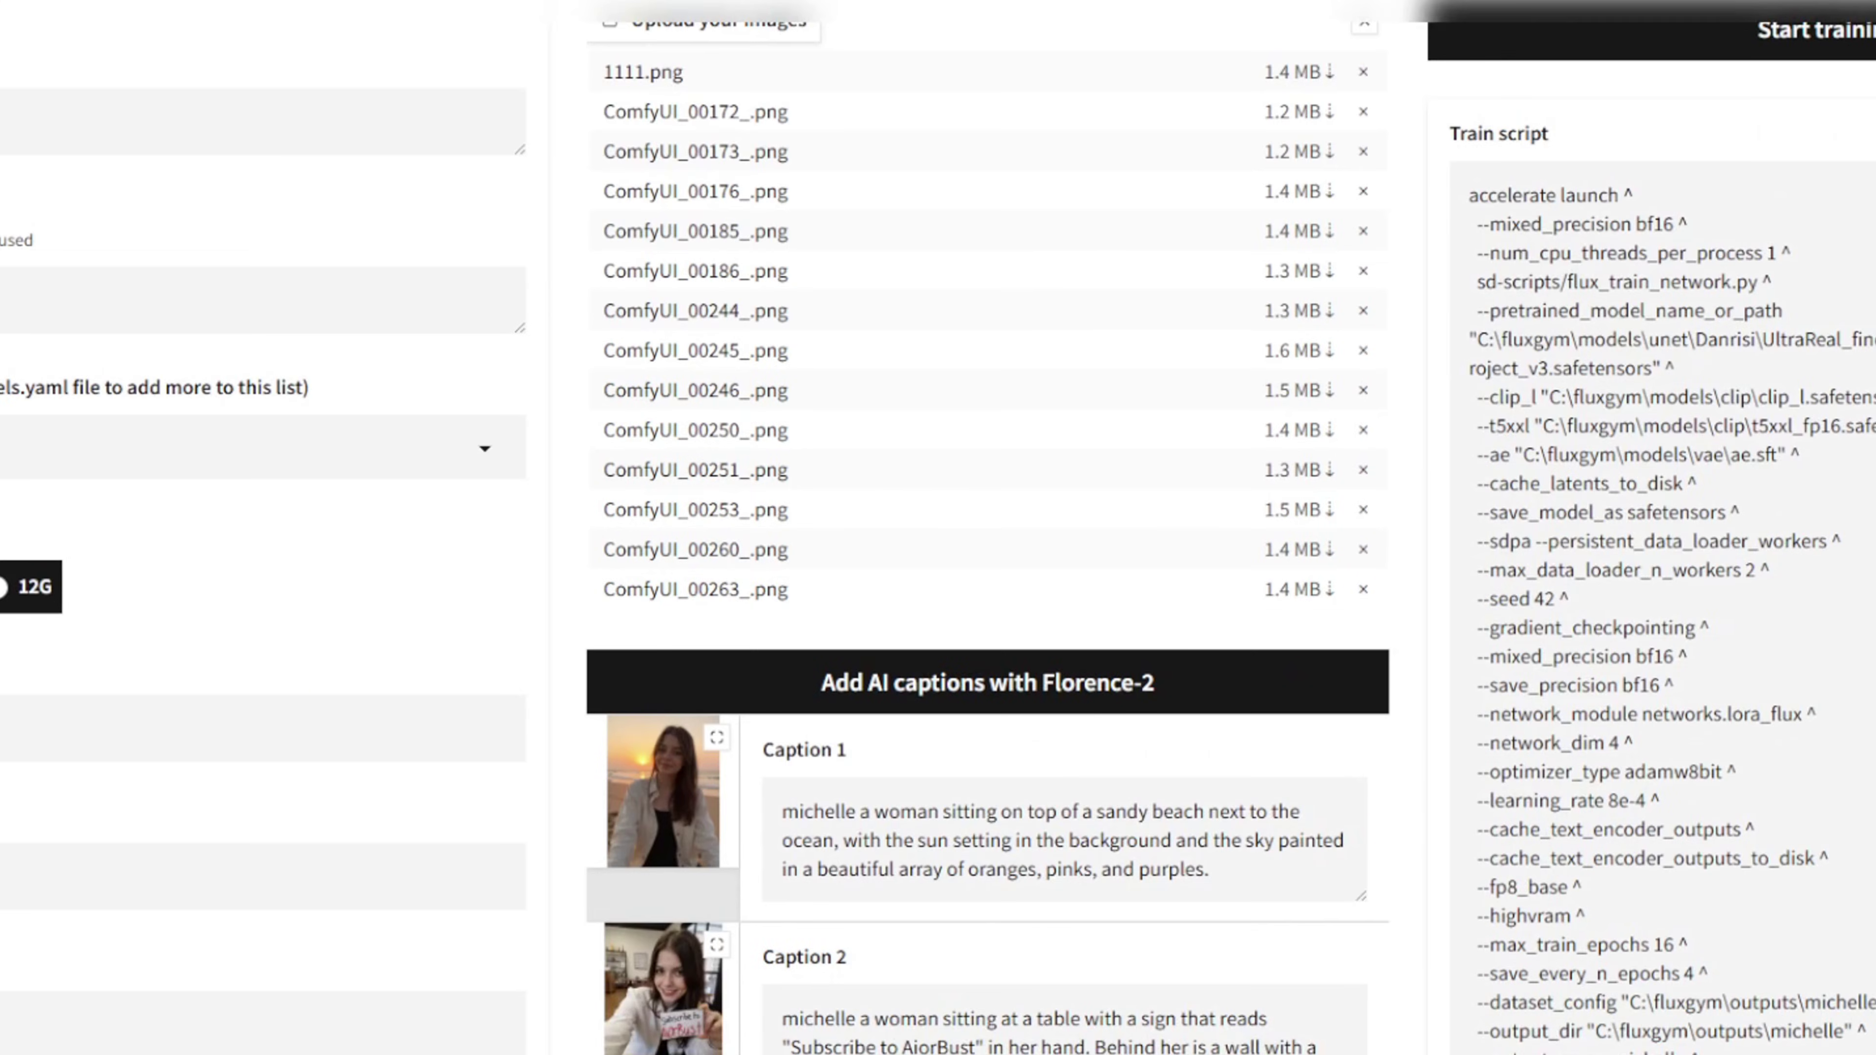
{"action": "scroll", "coordinate": [284, 809], "scroll_direction": "up", "scroll_amount": 3}
{"action": "scroll", "coordinate": [938, 665], "scroll_direction": "down", "scroll_amount": 2}
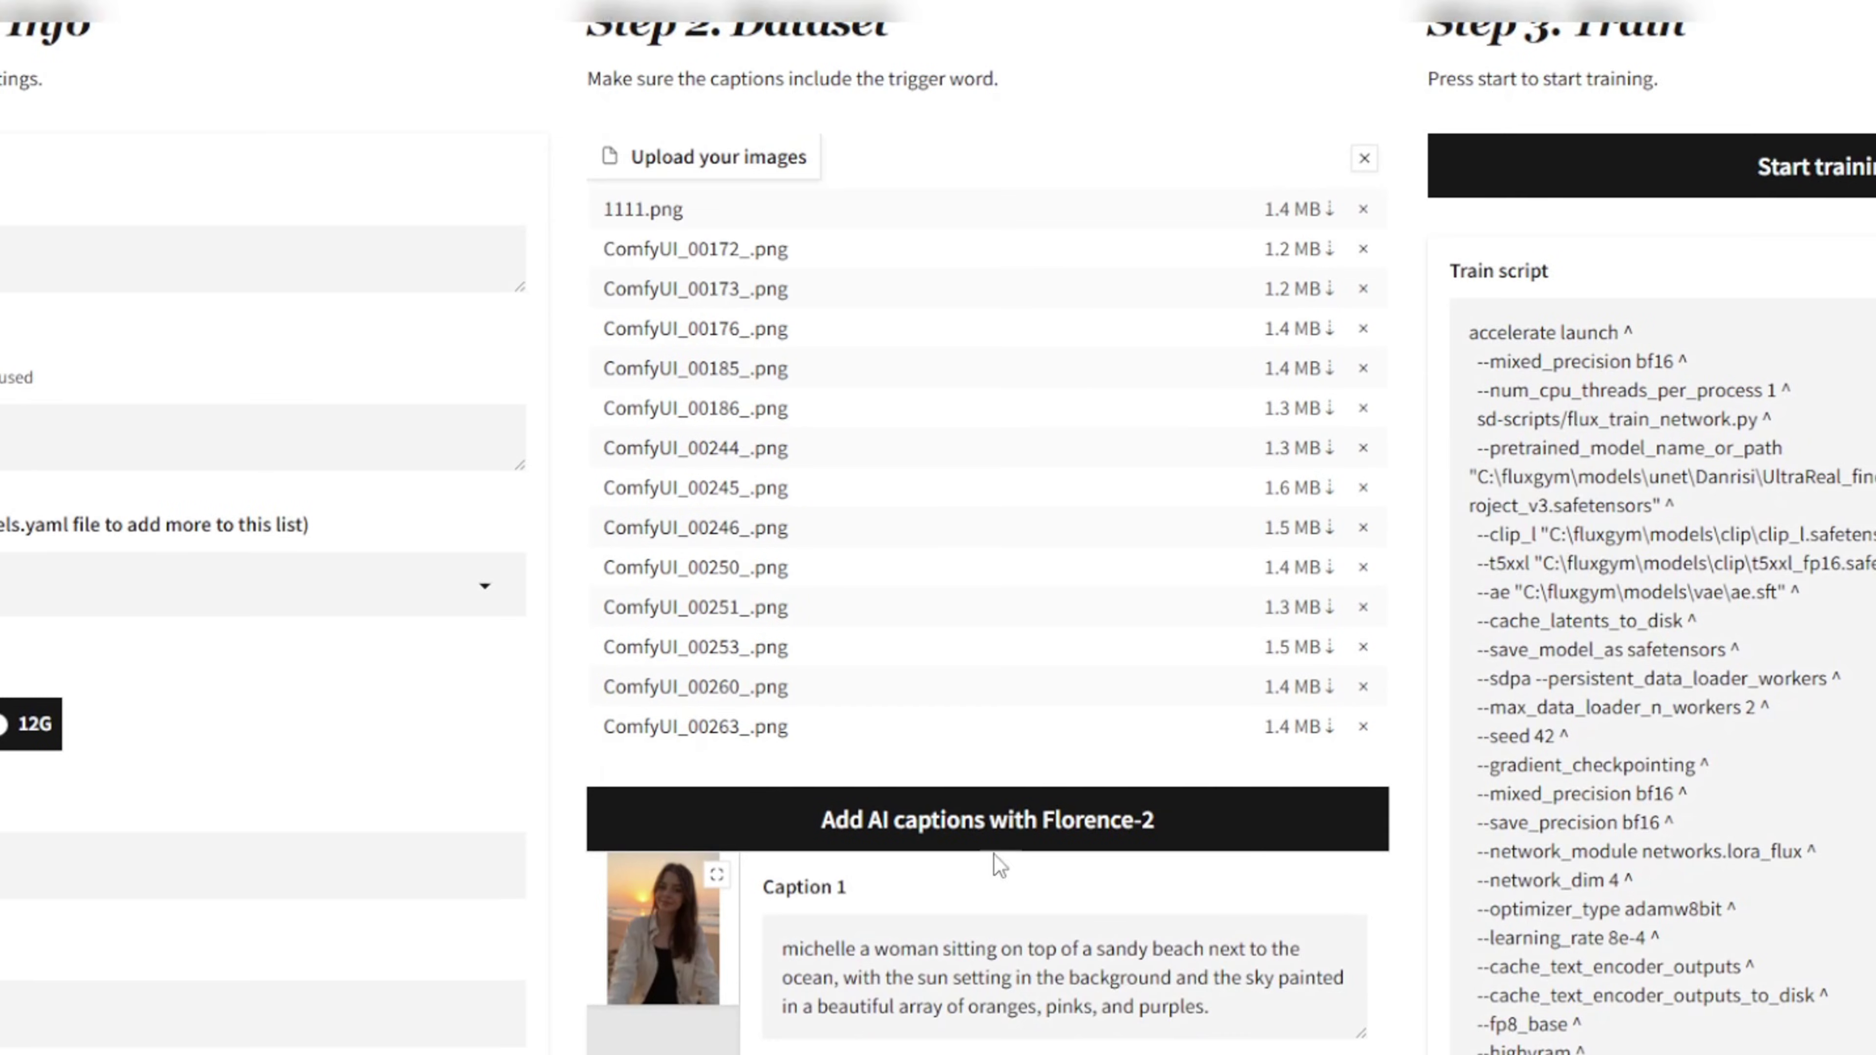
{"action": "left_click", "coordinate": [1009, 839]}
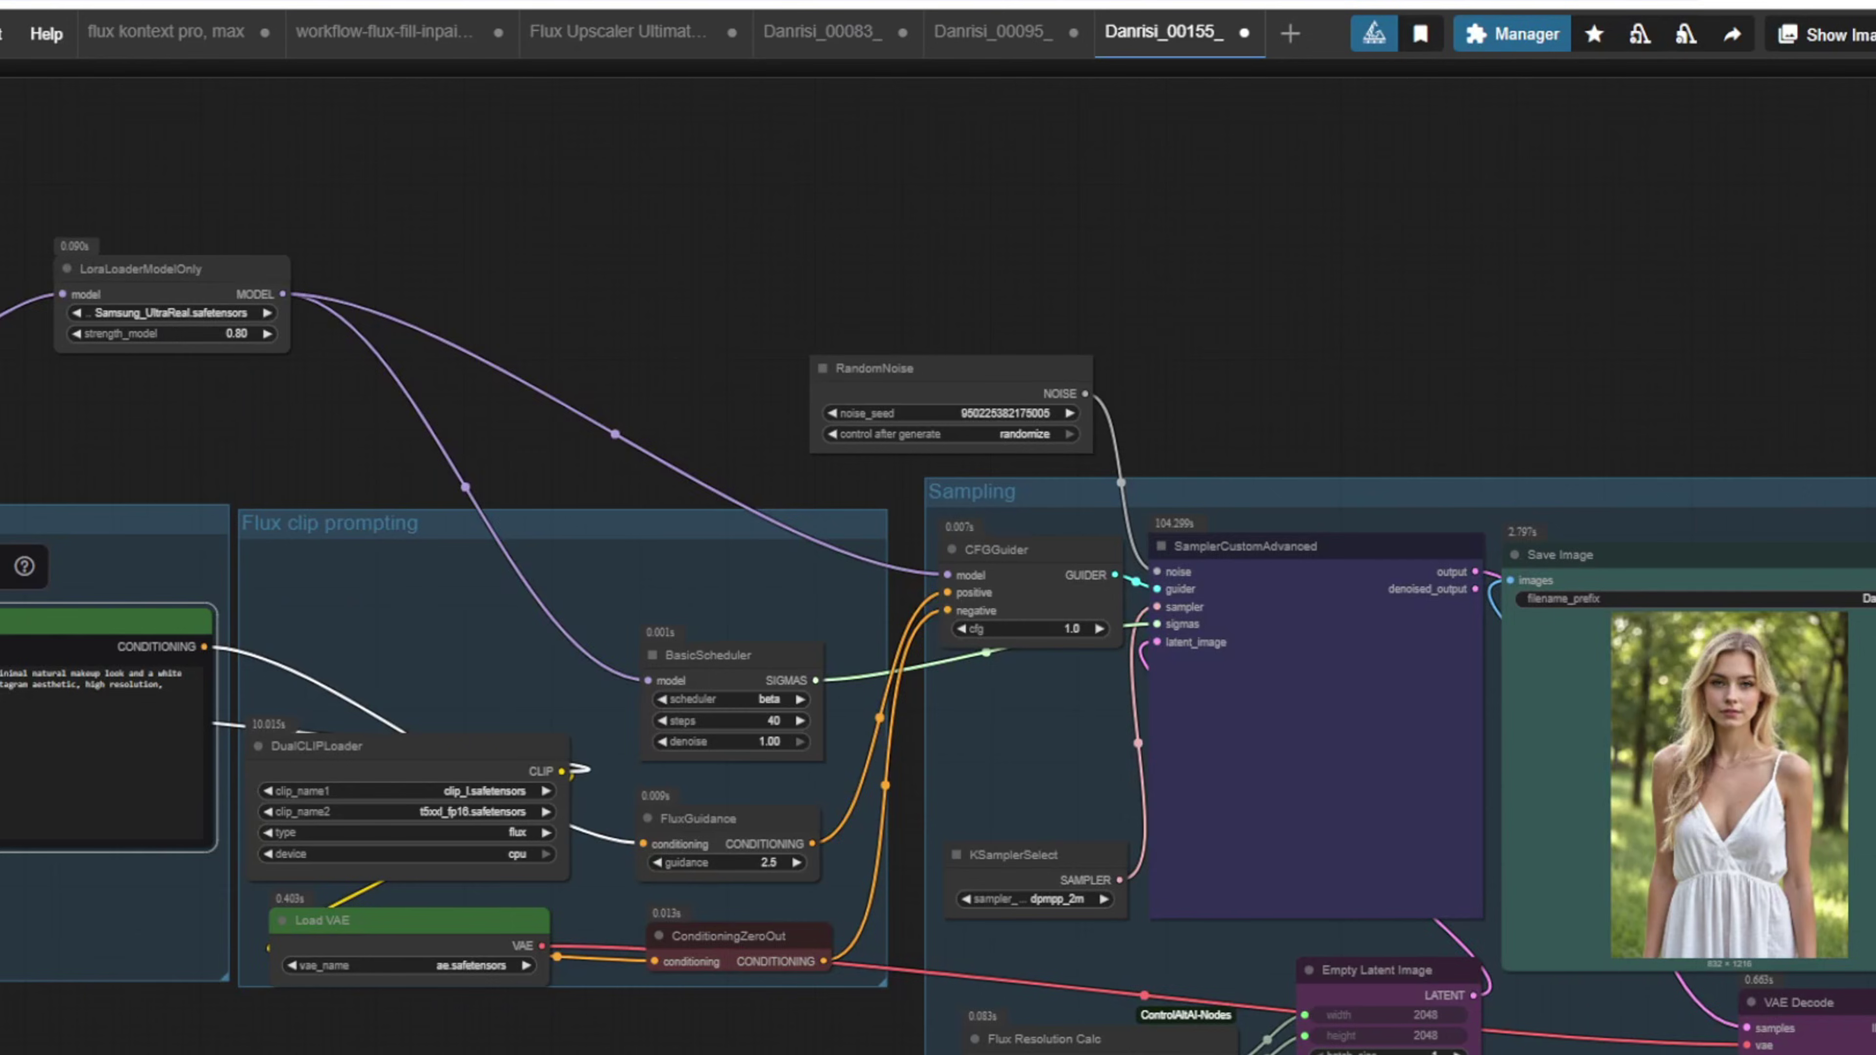
{"action": "left_click_drag", "start_coordinate": [1578, 850], "coordinate": [1411, 837]}
{"action": "left_click", "coordinate": [1410, 838]}
{"action": "scroll", "coordinate": [1690, 714], "scroll_direction": "up", "scroll_amount": 4}
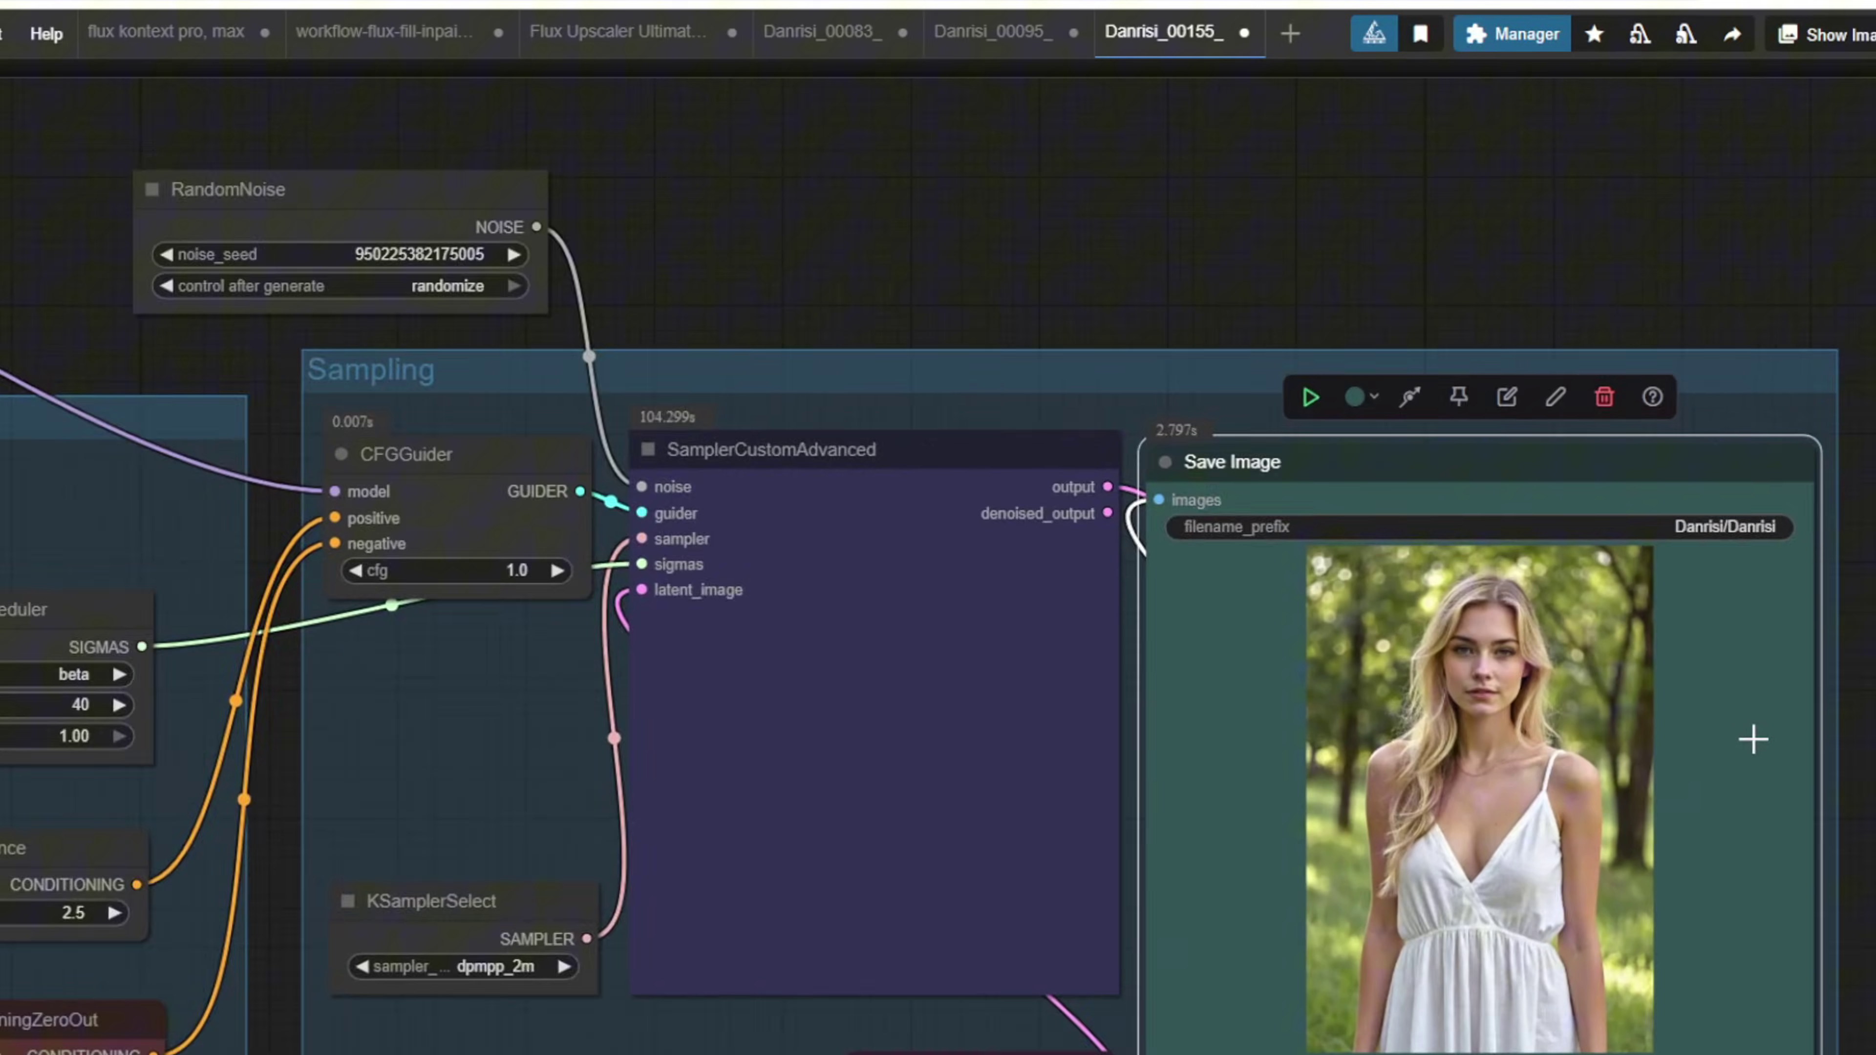
{"action": "scroll", "coordinate": [1754, 739], "scroll_direction": "up", "scroll_amount": 5}
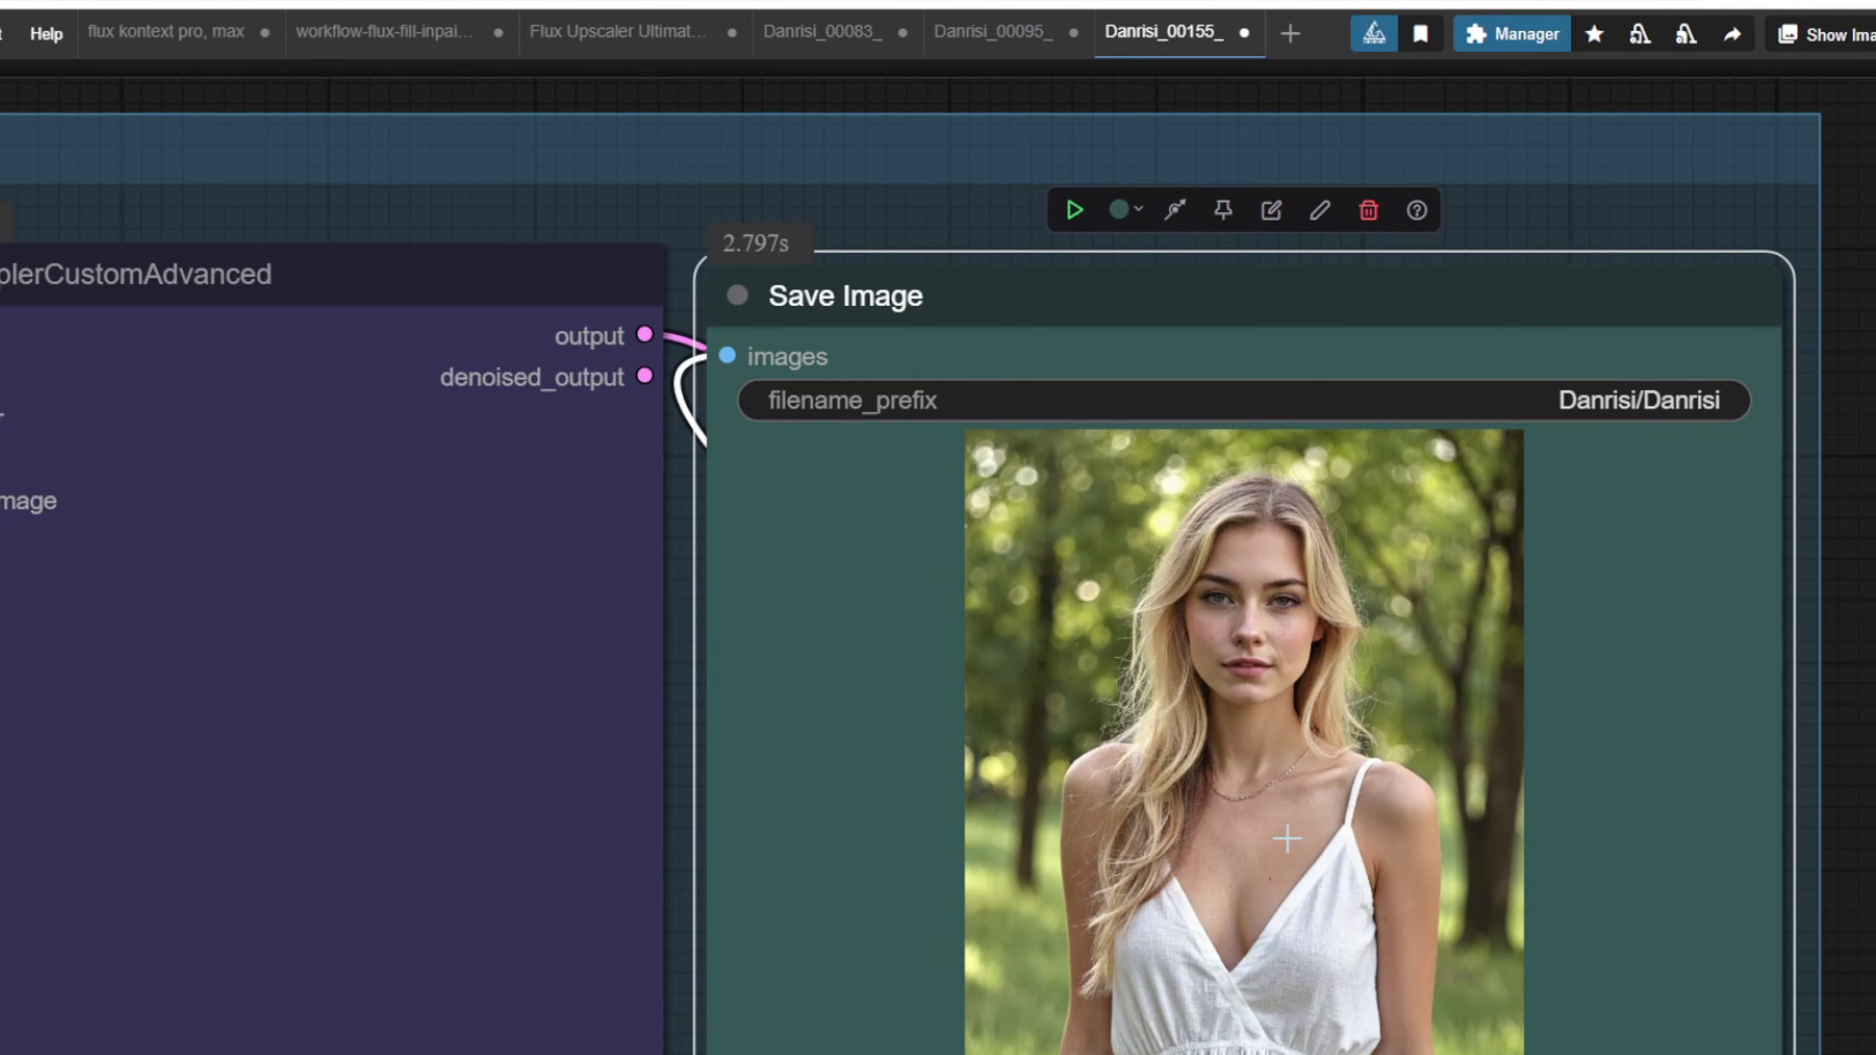
{"action": "scroll", "coordinate": [1287, 839], "scroll_direction": "down", "scroll_amount": 3}
{"action": "scroll", "coordinate": [1287, 839], "scroll_direction": "down", "scroll_amount": 2}
{"action": "left_click_drag", "start_coordinate": [878, 356], "coordinate": [980, 248]}
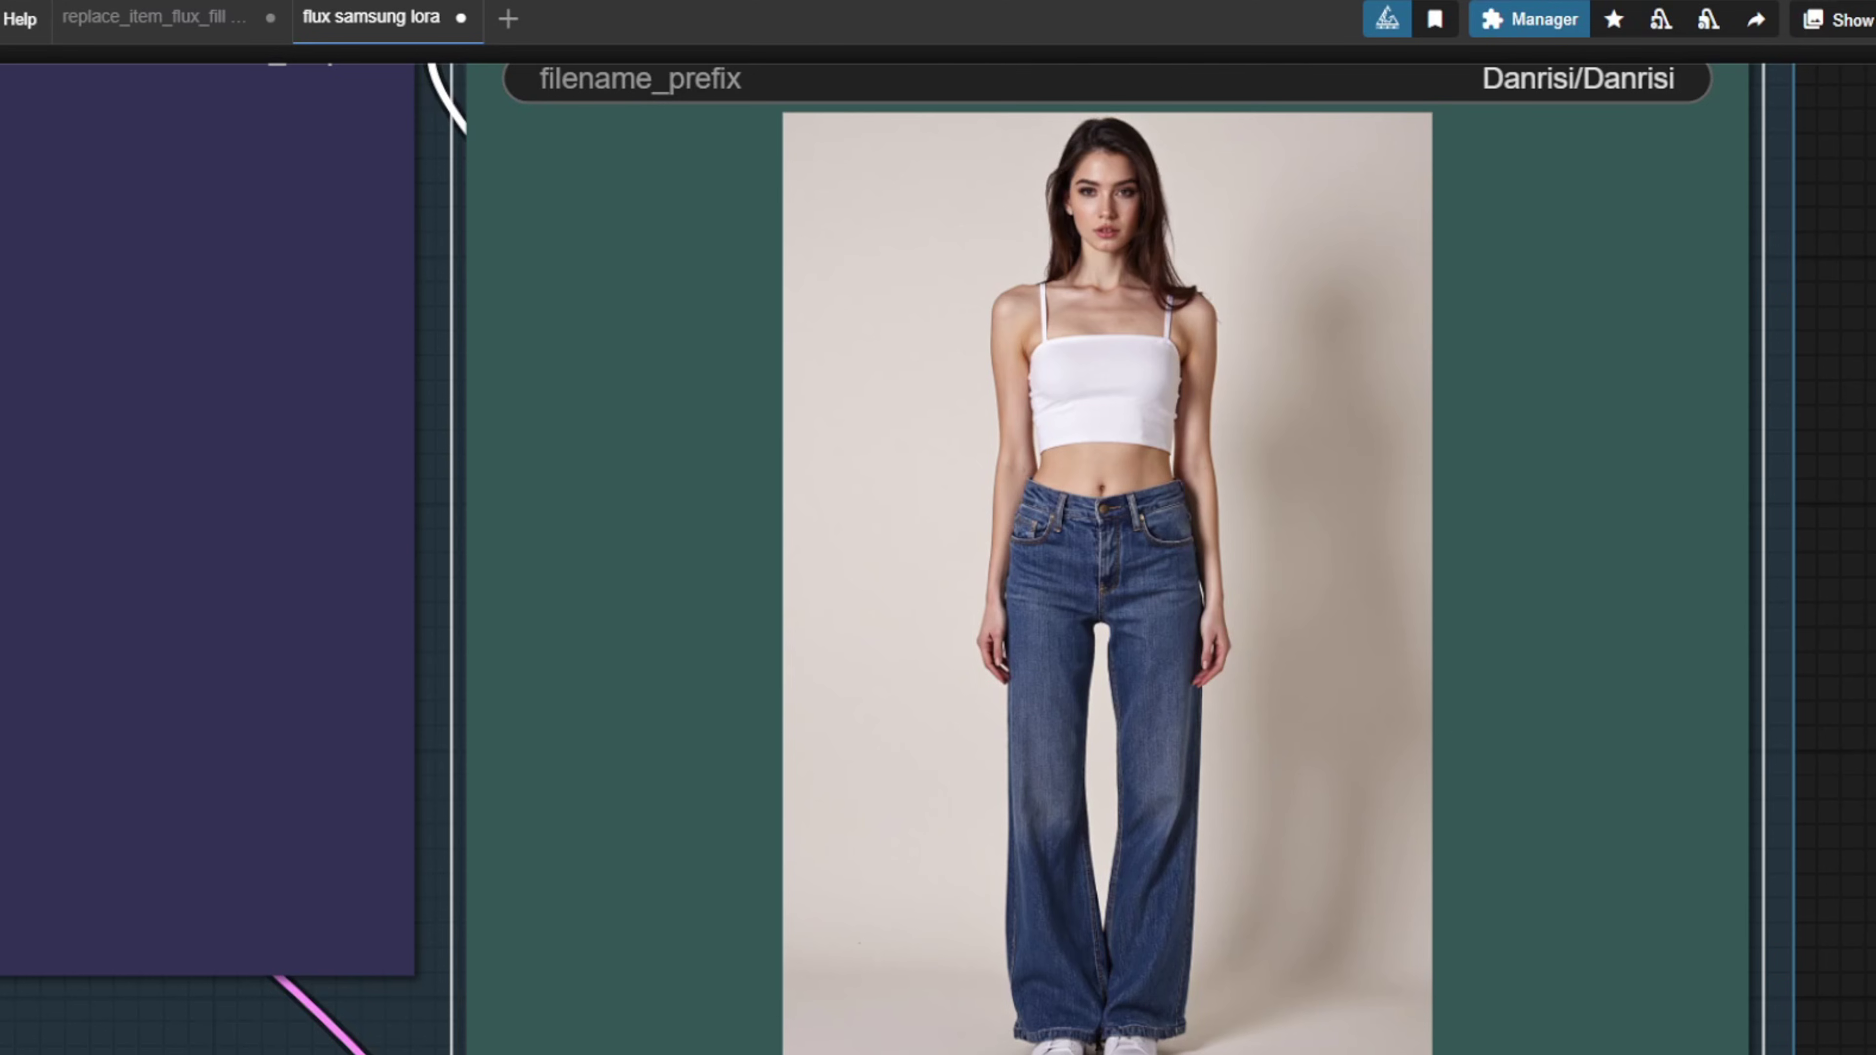
{"action": "scroll", "coordinate": [1181, 562], "scroll_direction": "down", "scroll_amount": 1}
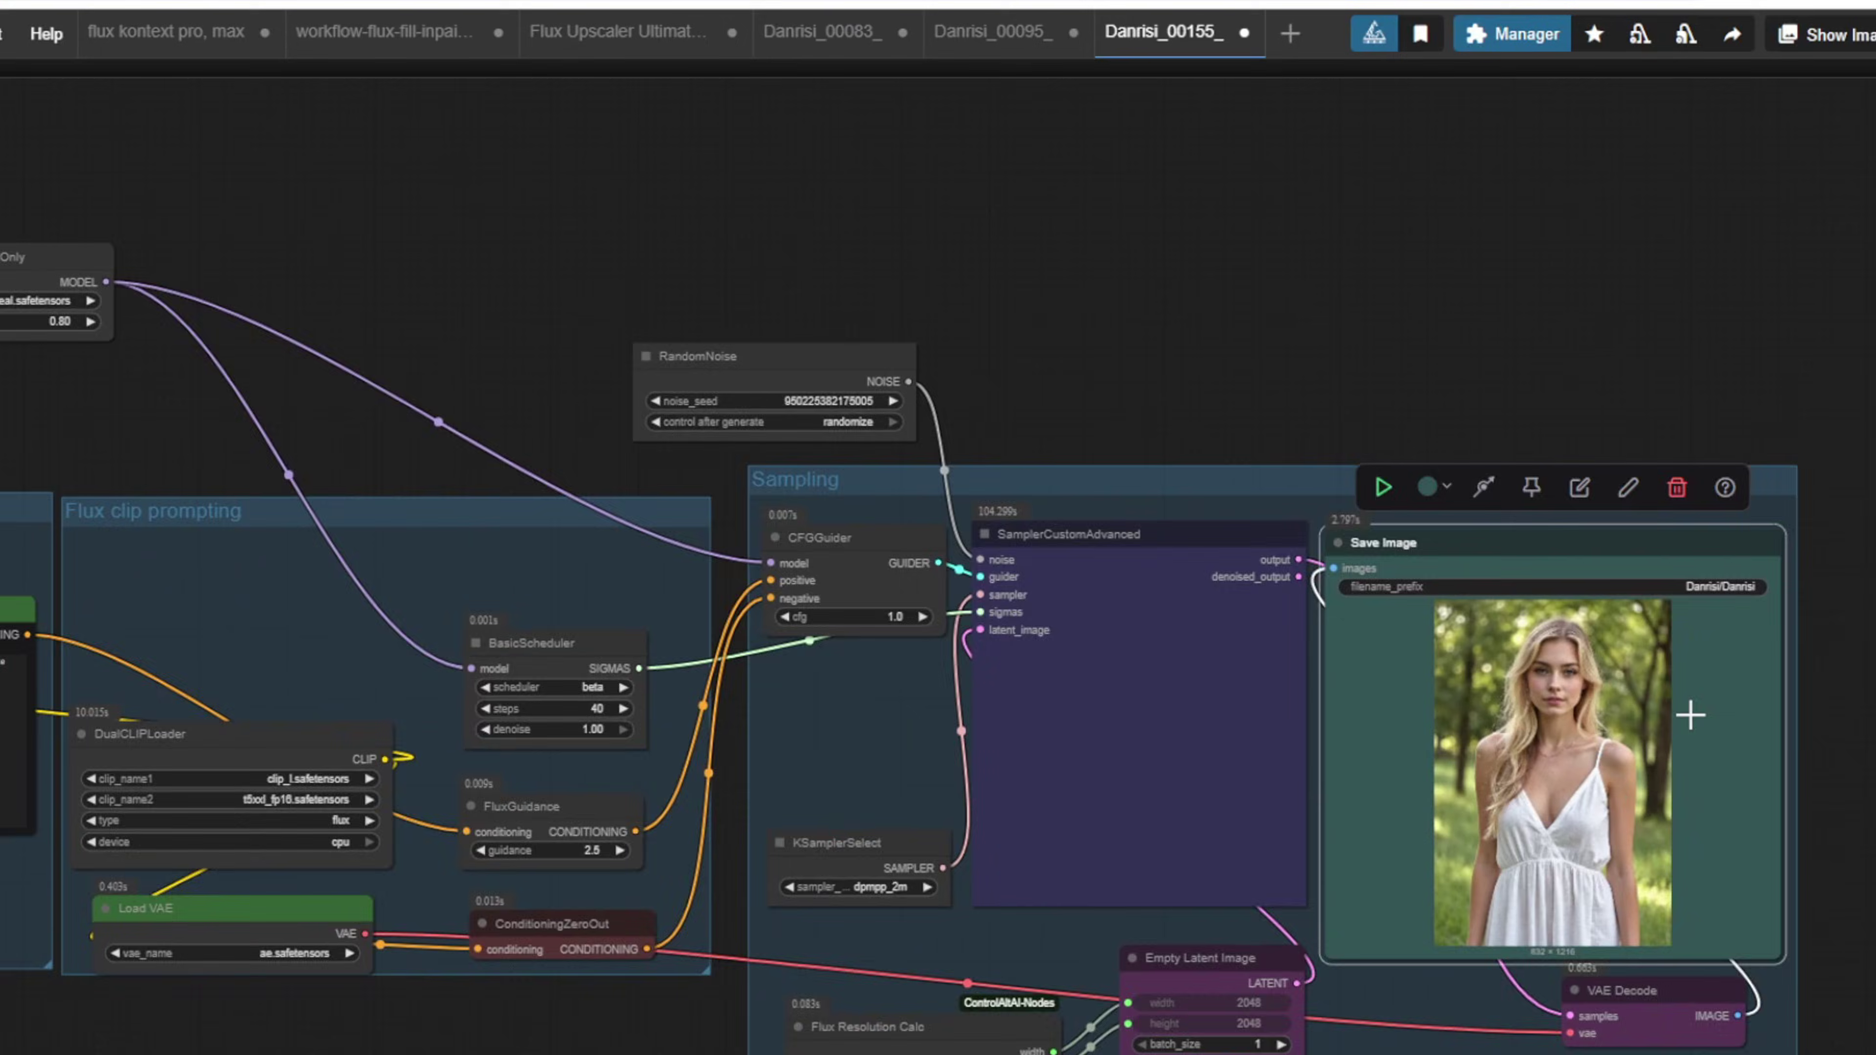
{"action": "scroll", "coordinate": [1687, 712], "scroll_direction": "up", "scroll_amount": 5}
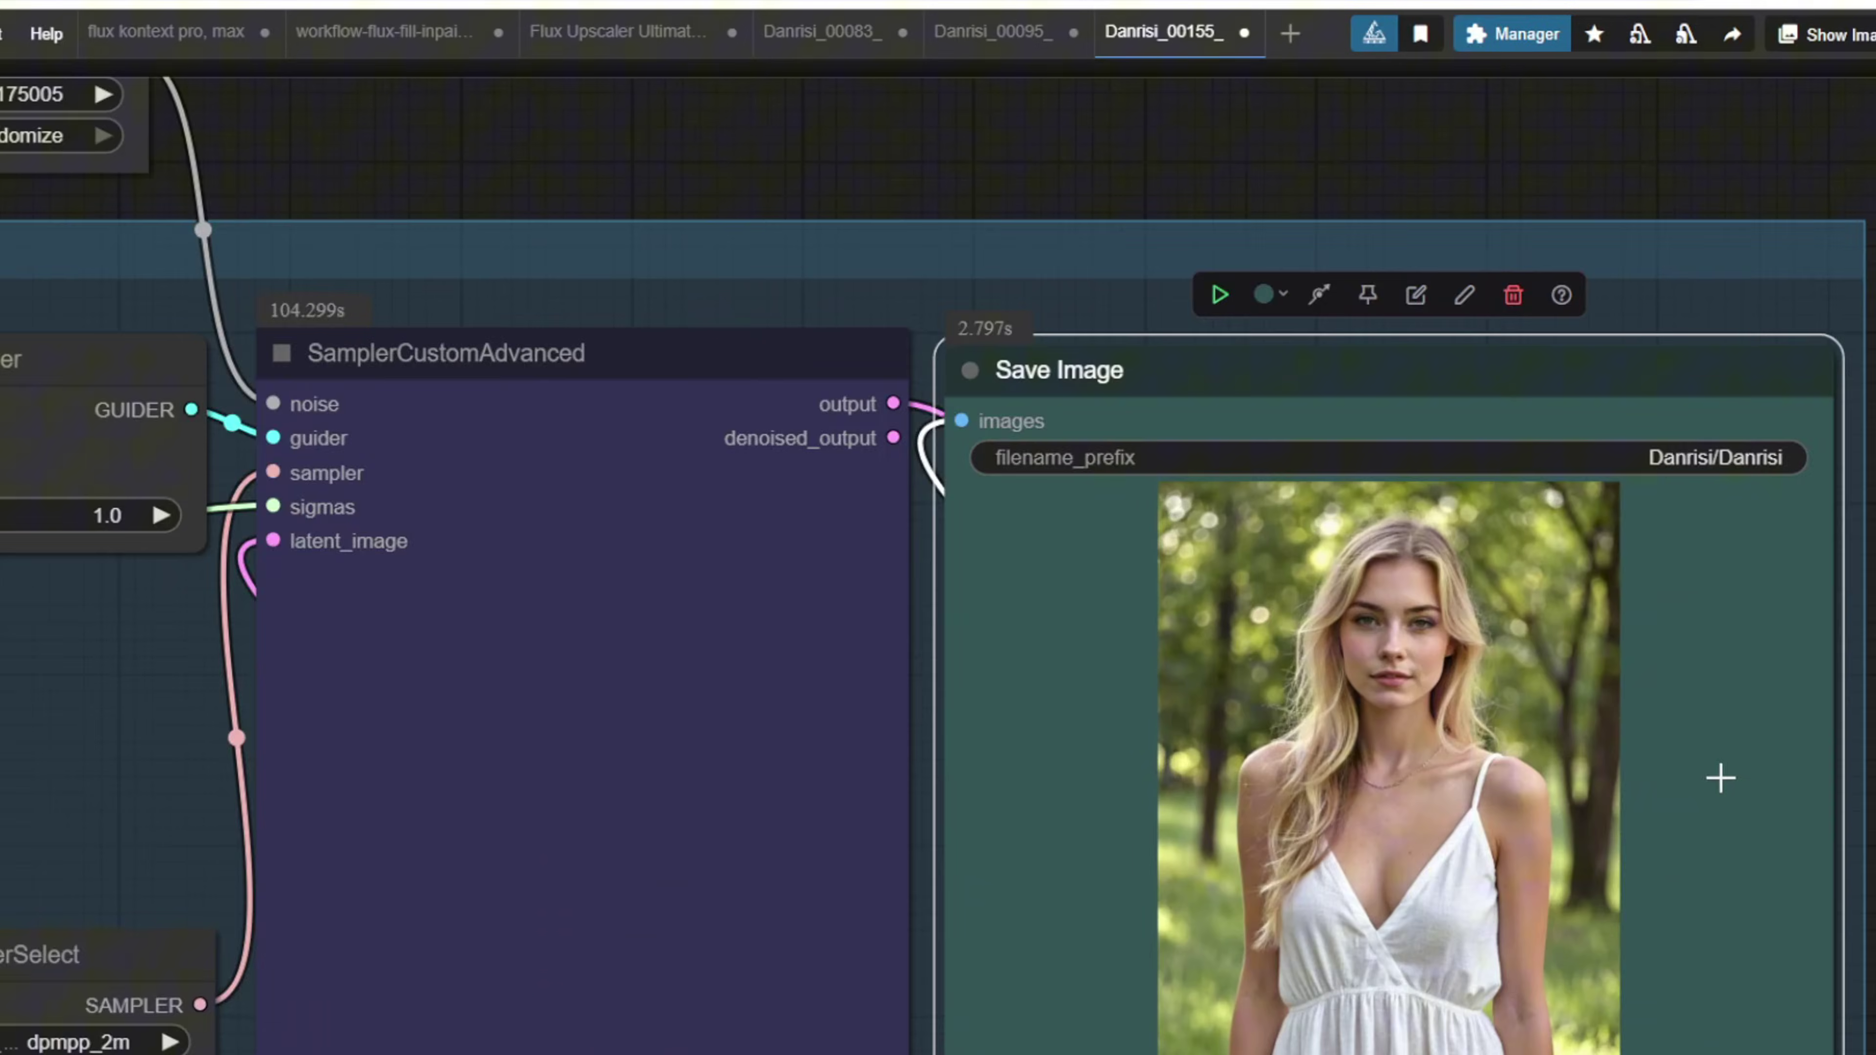
{"action": "scroll", "coordinate": [1286, 839], "scroll_direction": "down", "scroll_amount": 5}
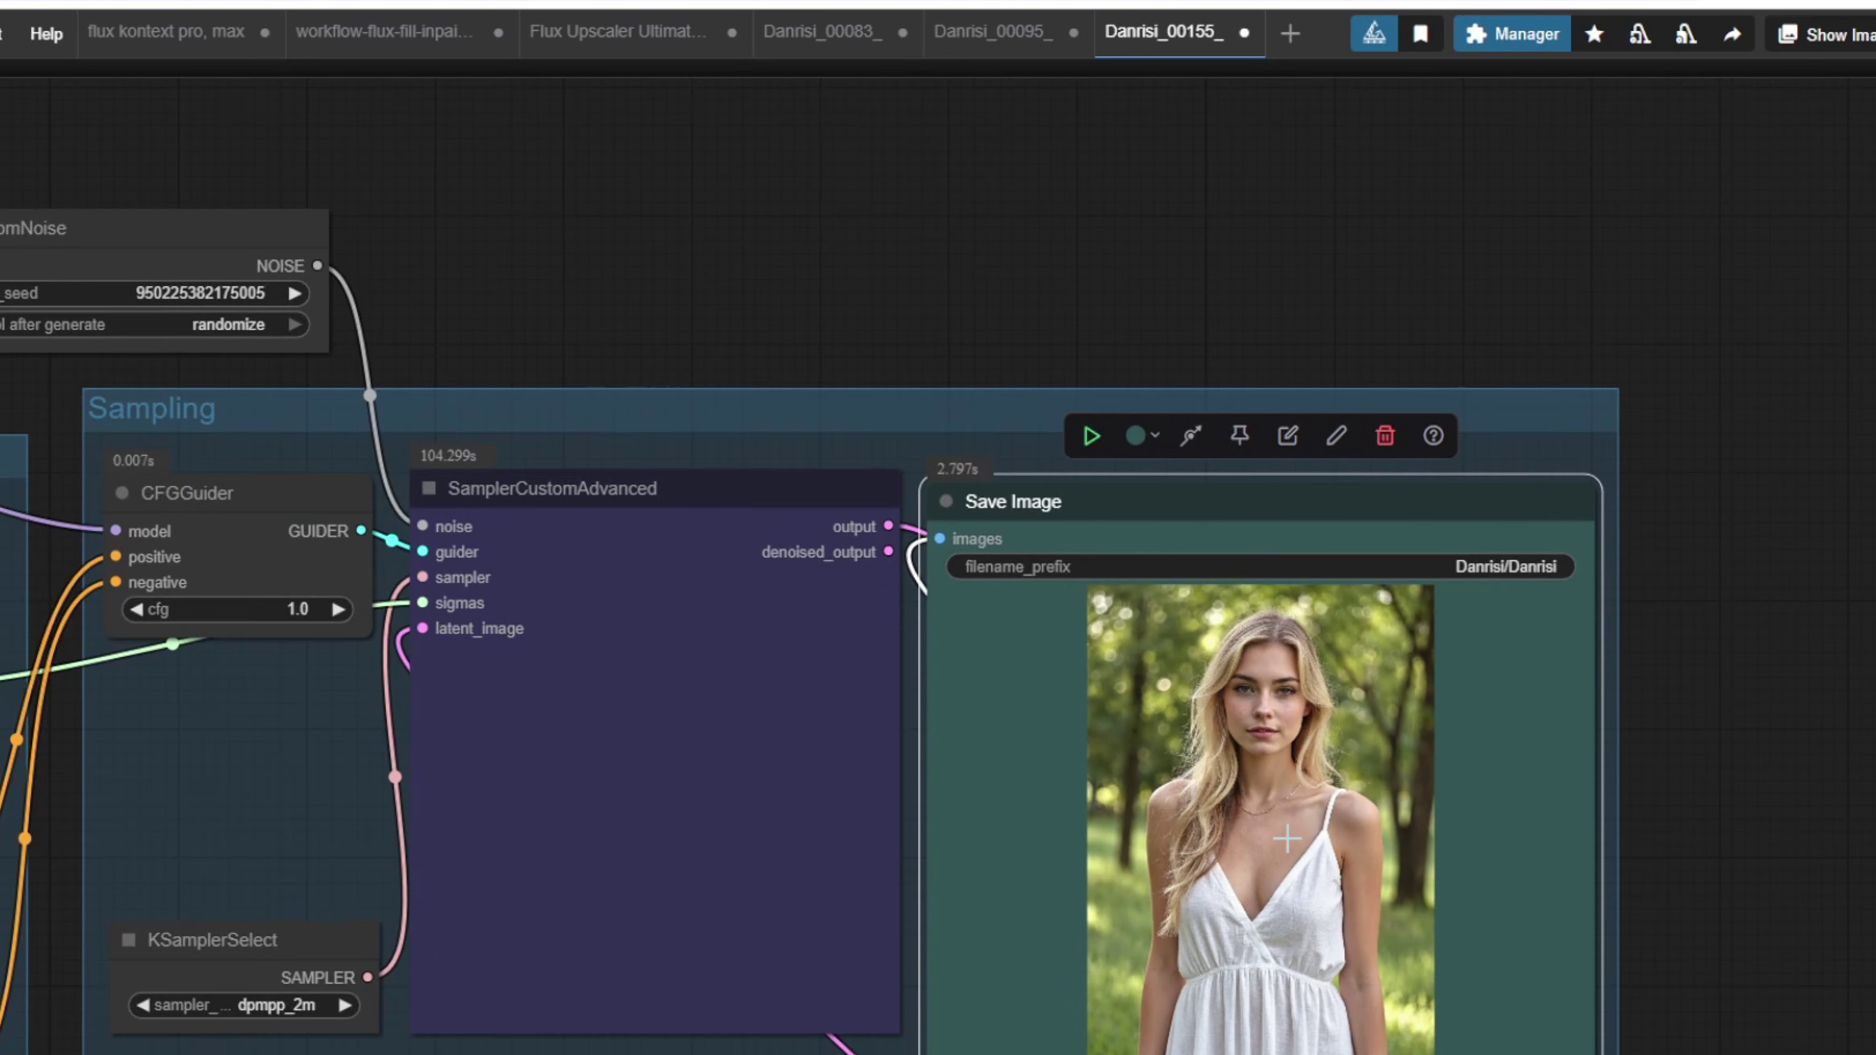
{"action": "left_click_drag", "start_coordinate": [876, 339], "coordinate": [978, 243]}
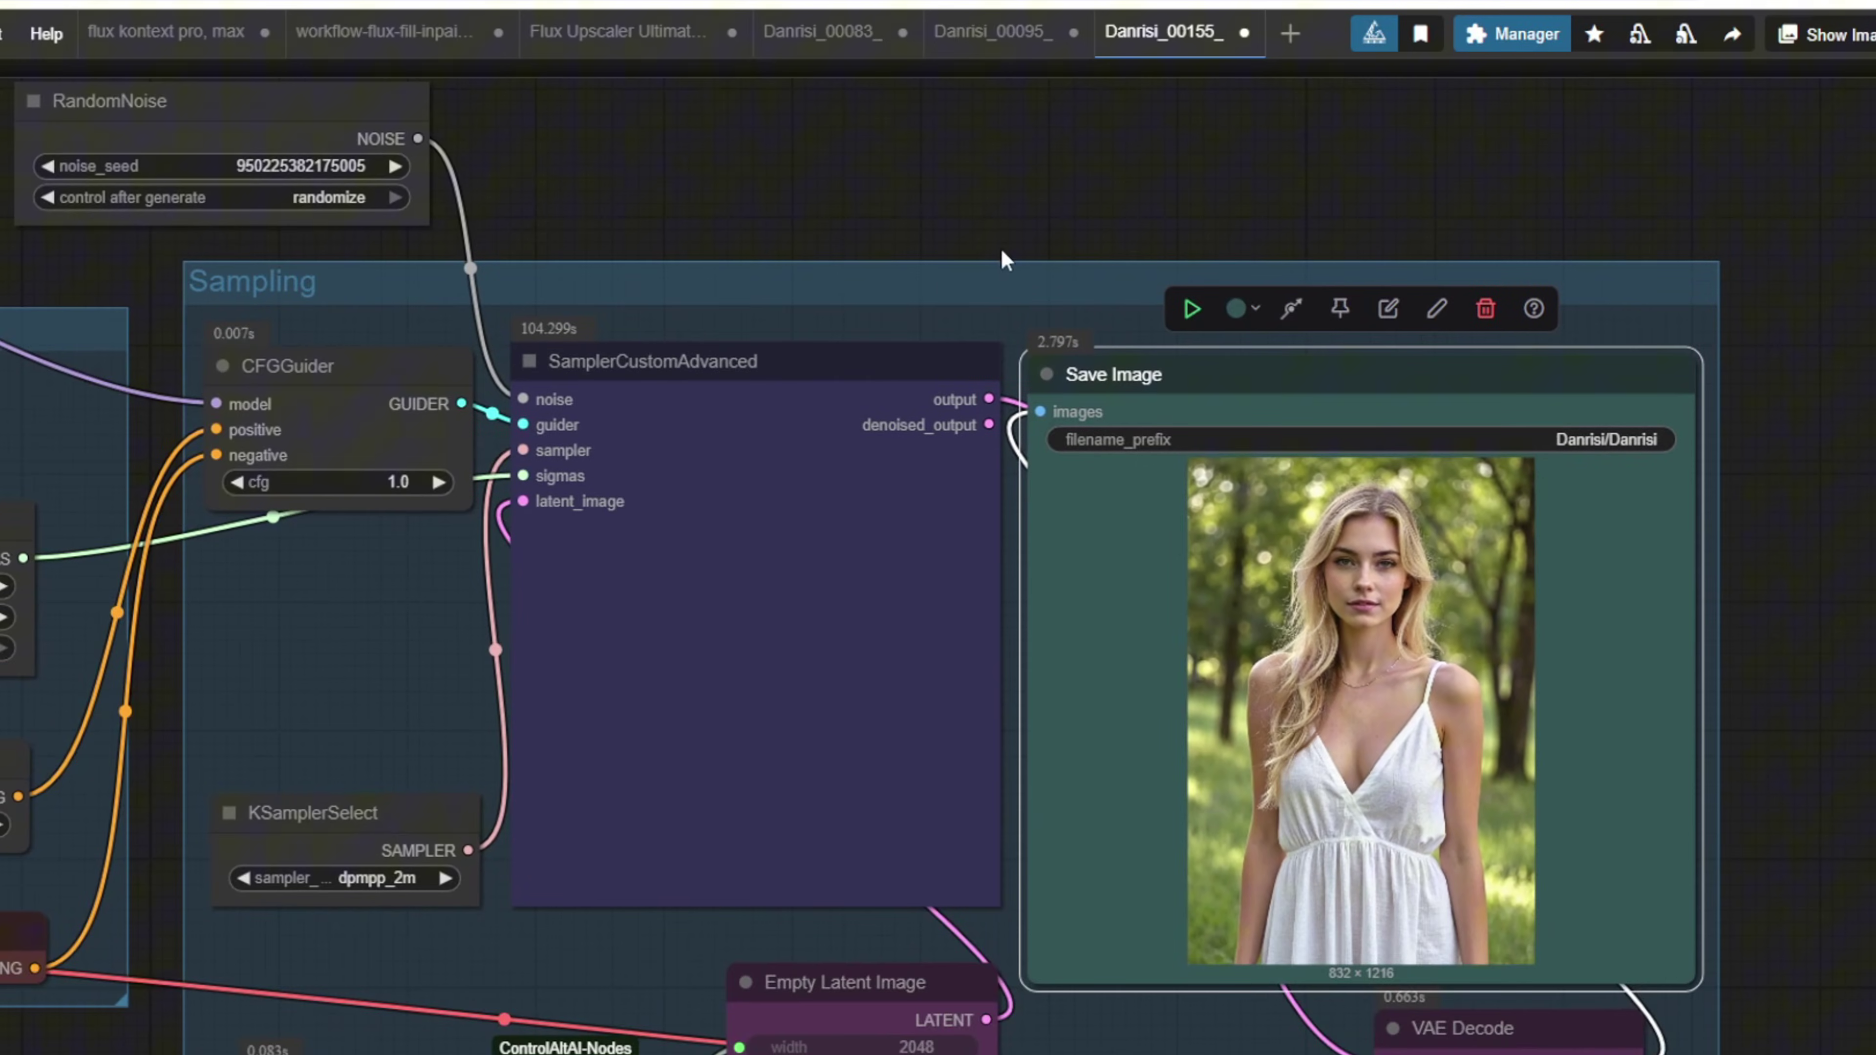
{"action": "scroll", "coordinate": [968, 421], "scroll_direction": "down", "scroll_amount": 1}
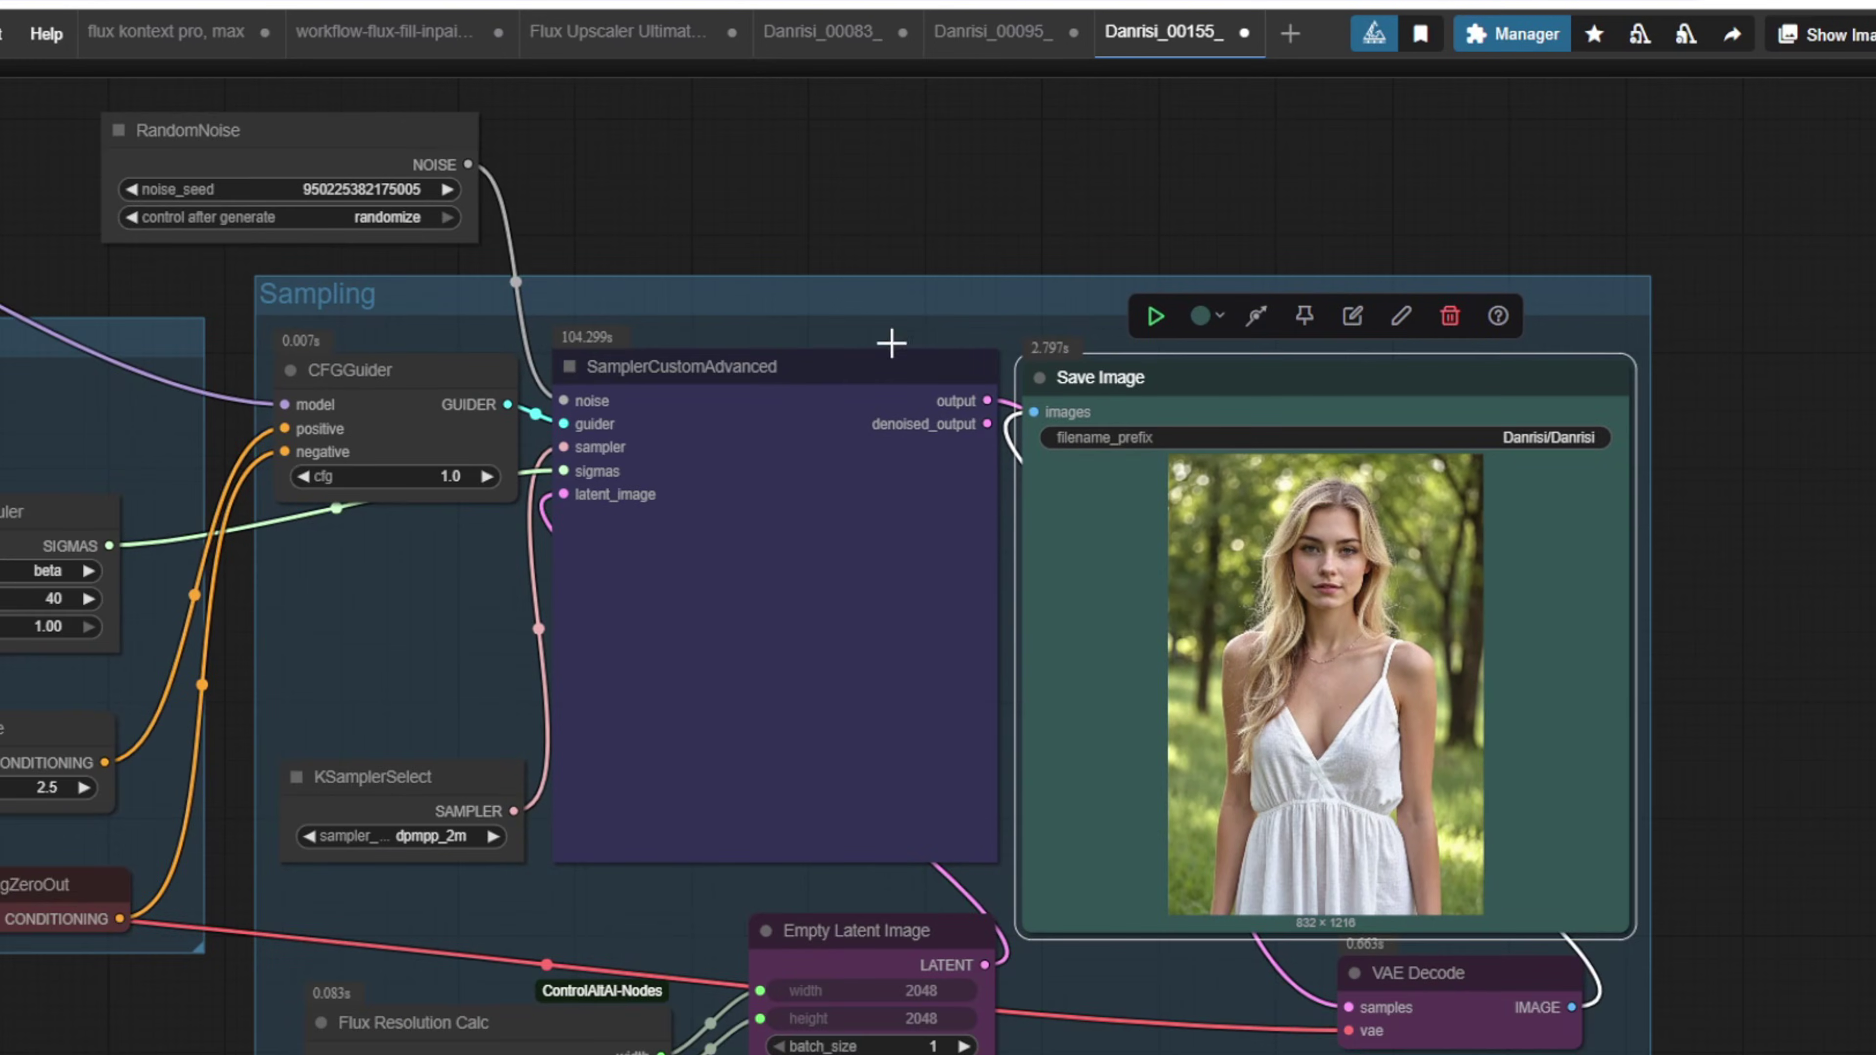
{"action": "left_click_drag", "start_coordinate": [870, 325], "coordinate": [1180, 311]}
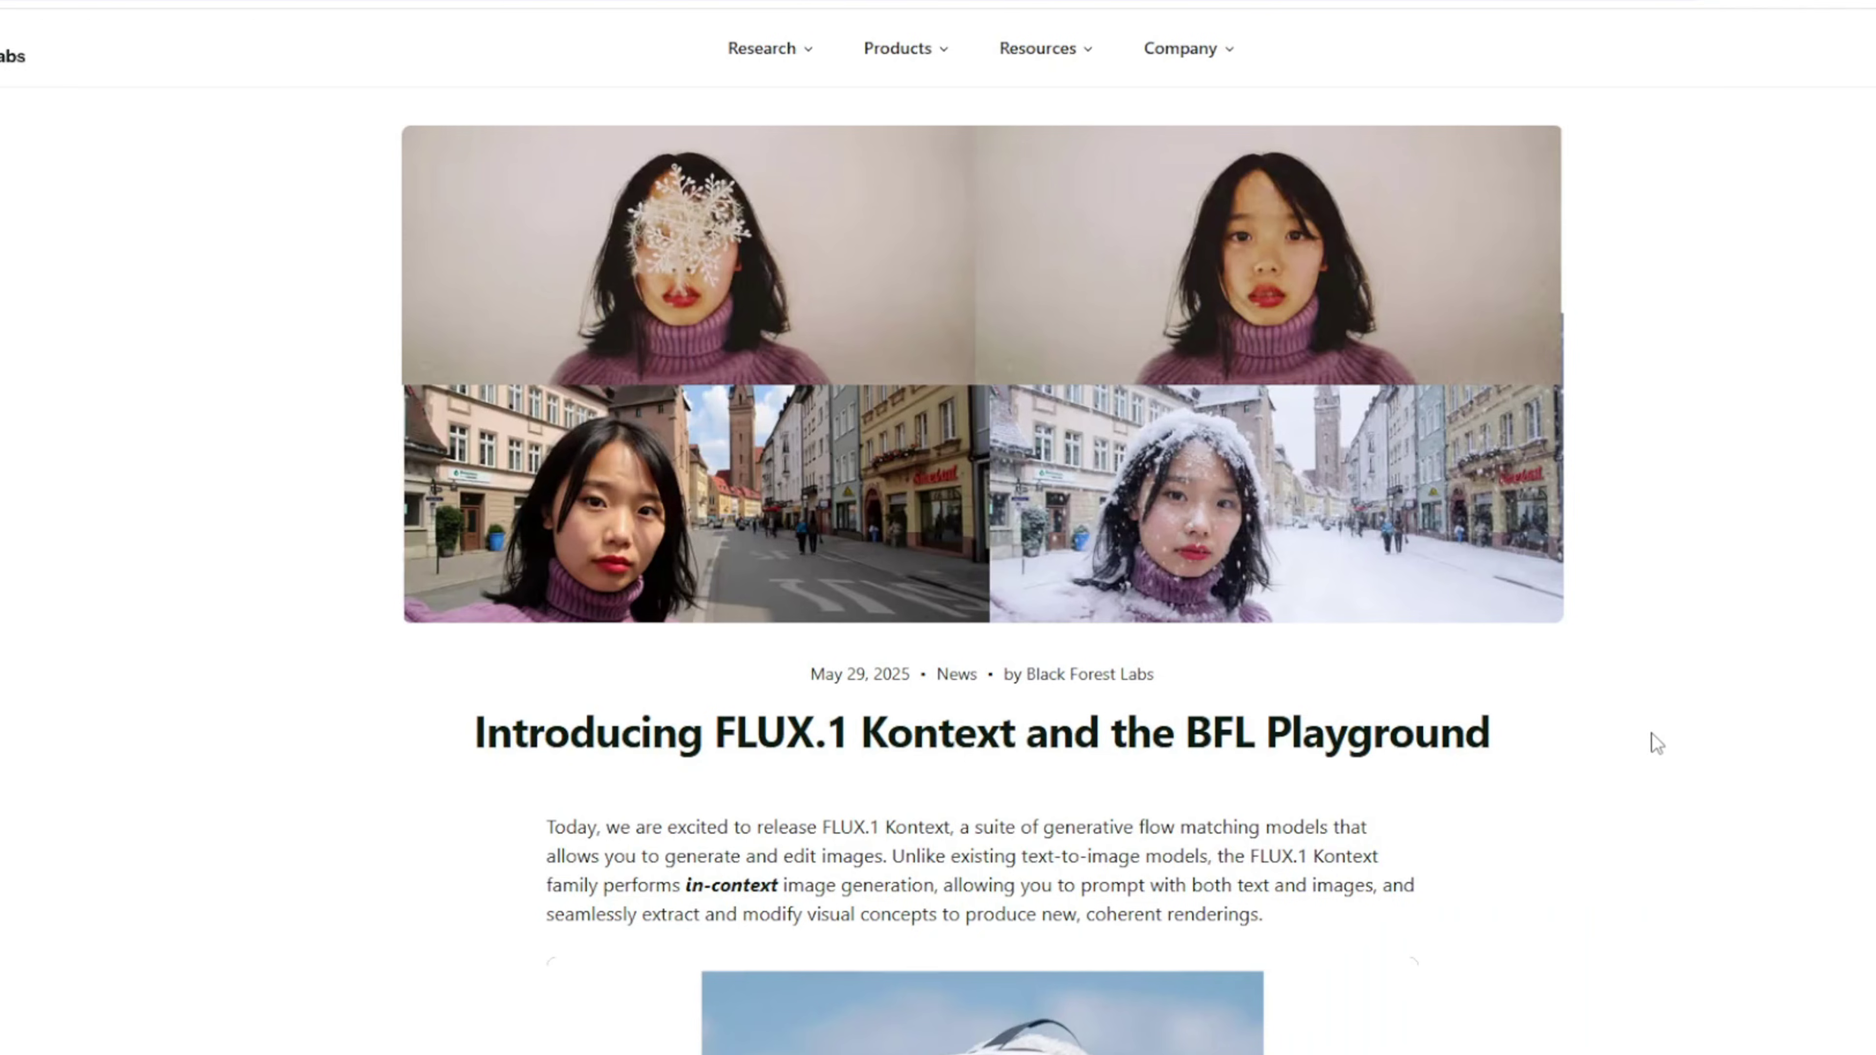
{"action": "scroll", "coordinate": [1656, 741], "scroll_direction": "down", "scroll_amount": 10}
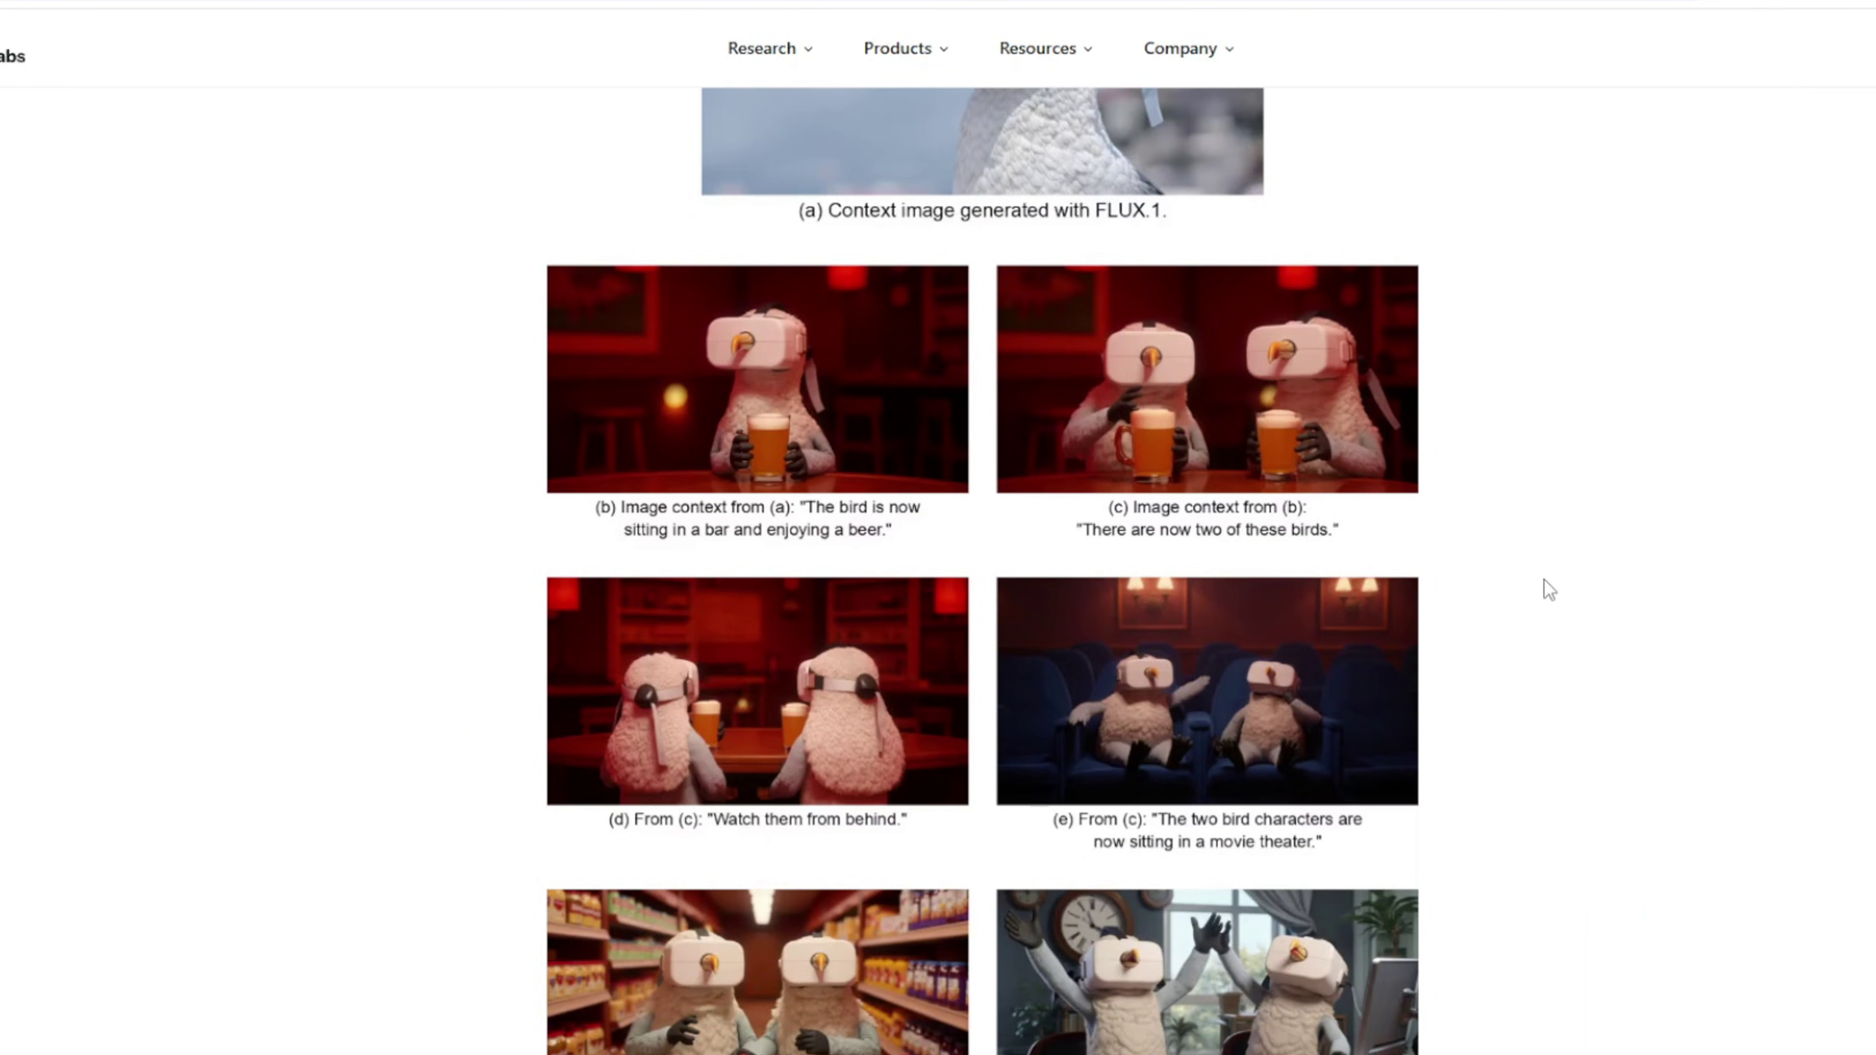
{"action": "scroll", "coordinate": [1543, 579], "scroll_direction": "down", "scroll_amount": 2}
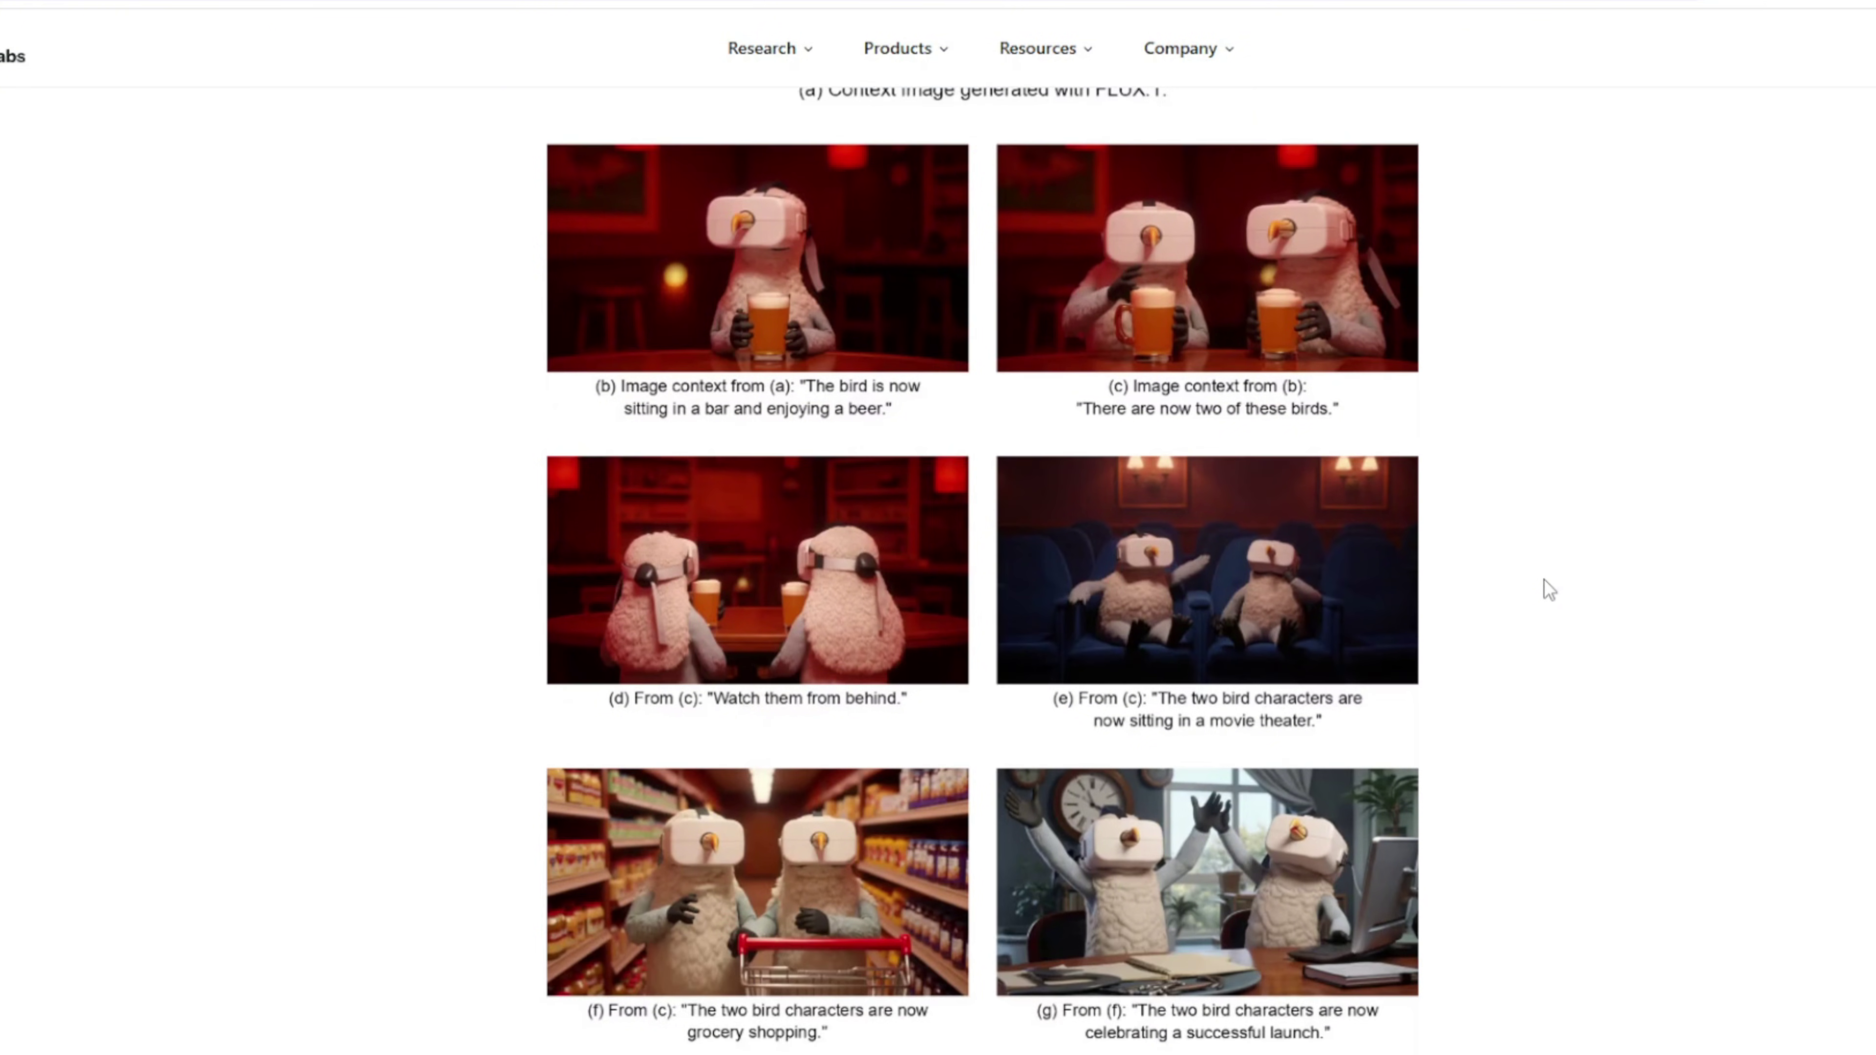
{"action": "scroll", "coordinate": [1543, 579], "scroll_direction": "down", "scroll_amount": 20}
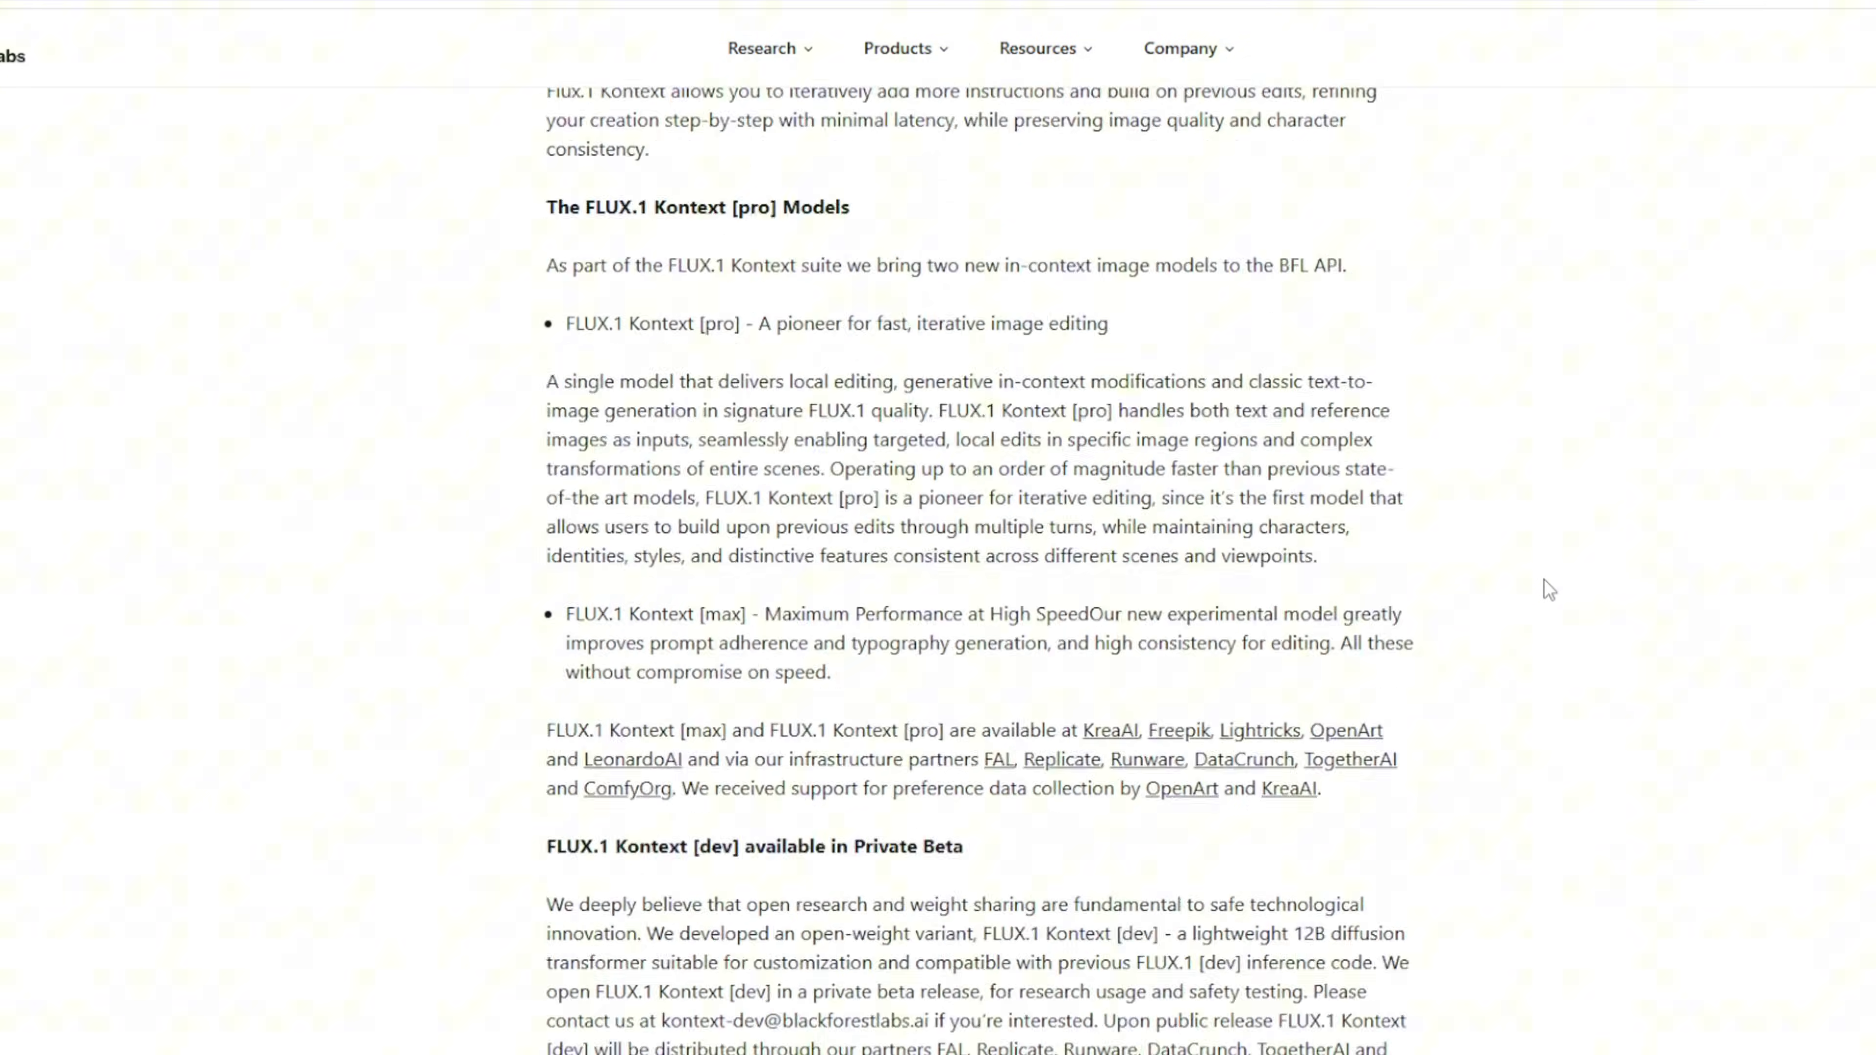
{"action": "scroll", "coordinate": [1544, 580], "scroll_direction": "down", "scroll_amount": 15}
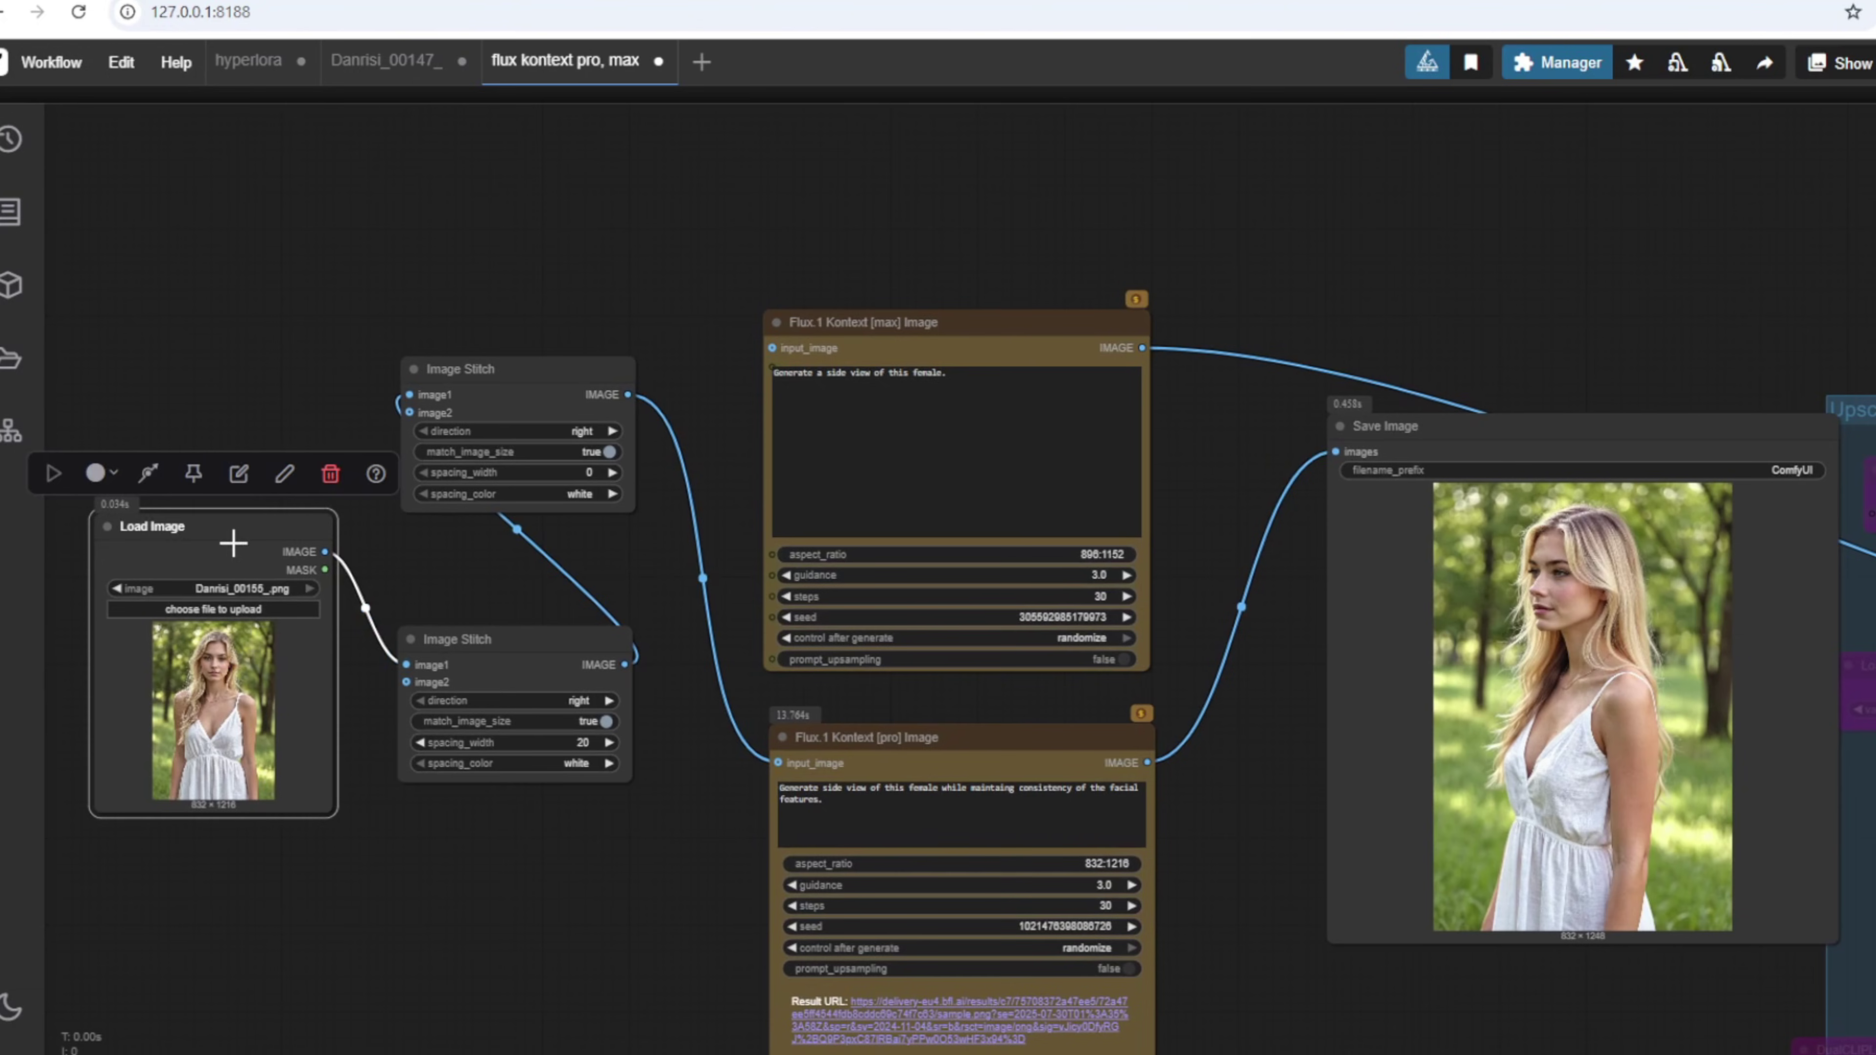
Move the Load Image node beside the Save Image node.
{"action": "left_click_drag", "start_coordinate": [236, 532], "coordinate": [1306, 552]}
{"action": "scroll", "coordinate": [1306, 552], "scroll_direction": "up", "scroll_amount": 12}
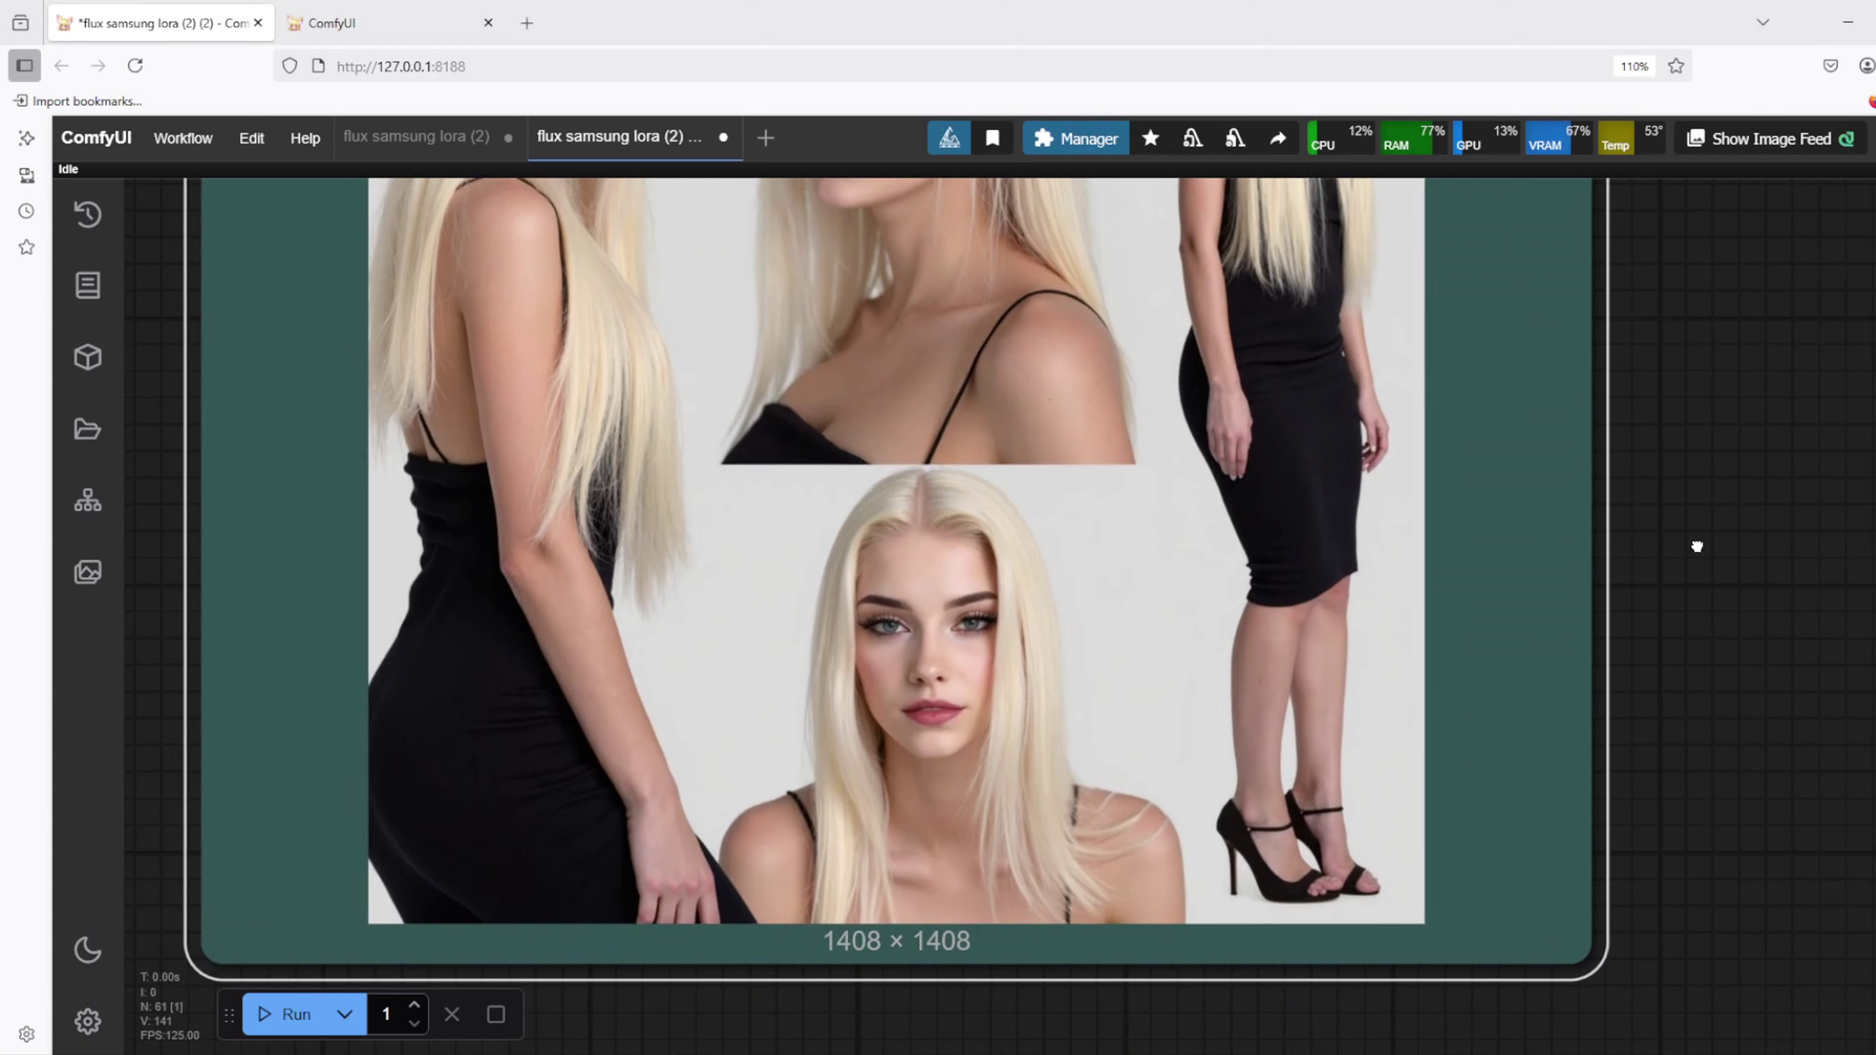
{"action": "scroll", "coordinate": [1035, 561], "scroll_direction": "up", "scroll_amount": 8}
{"action": "scroll", "coordinate": [1035, 561], "scroll_direction": "down", "scroll_amount": 5}
{"action": "scroll", "coordinate": [1035, 561], "scroll_direction": "down", "scroll_amount": 5}
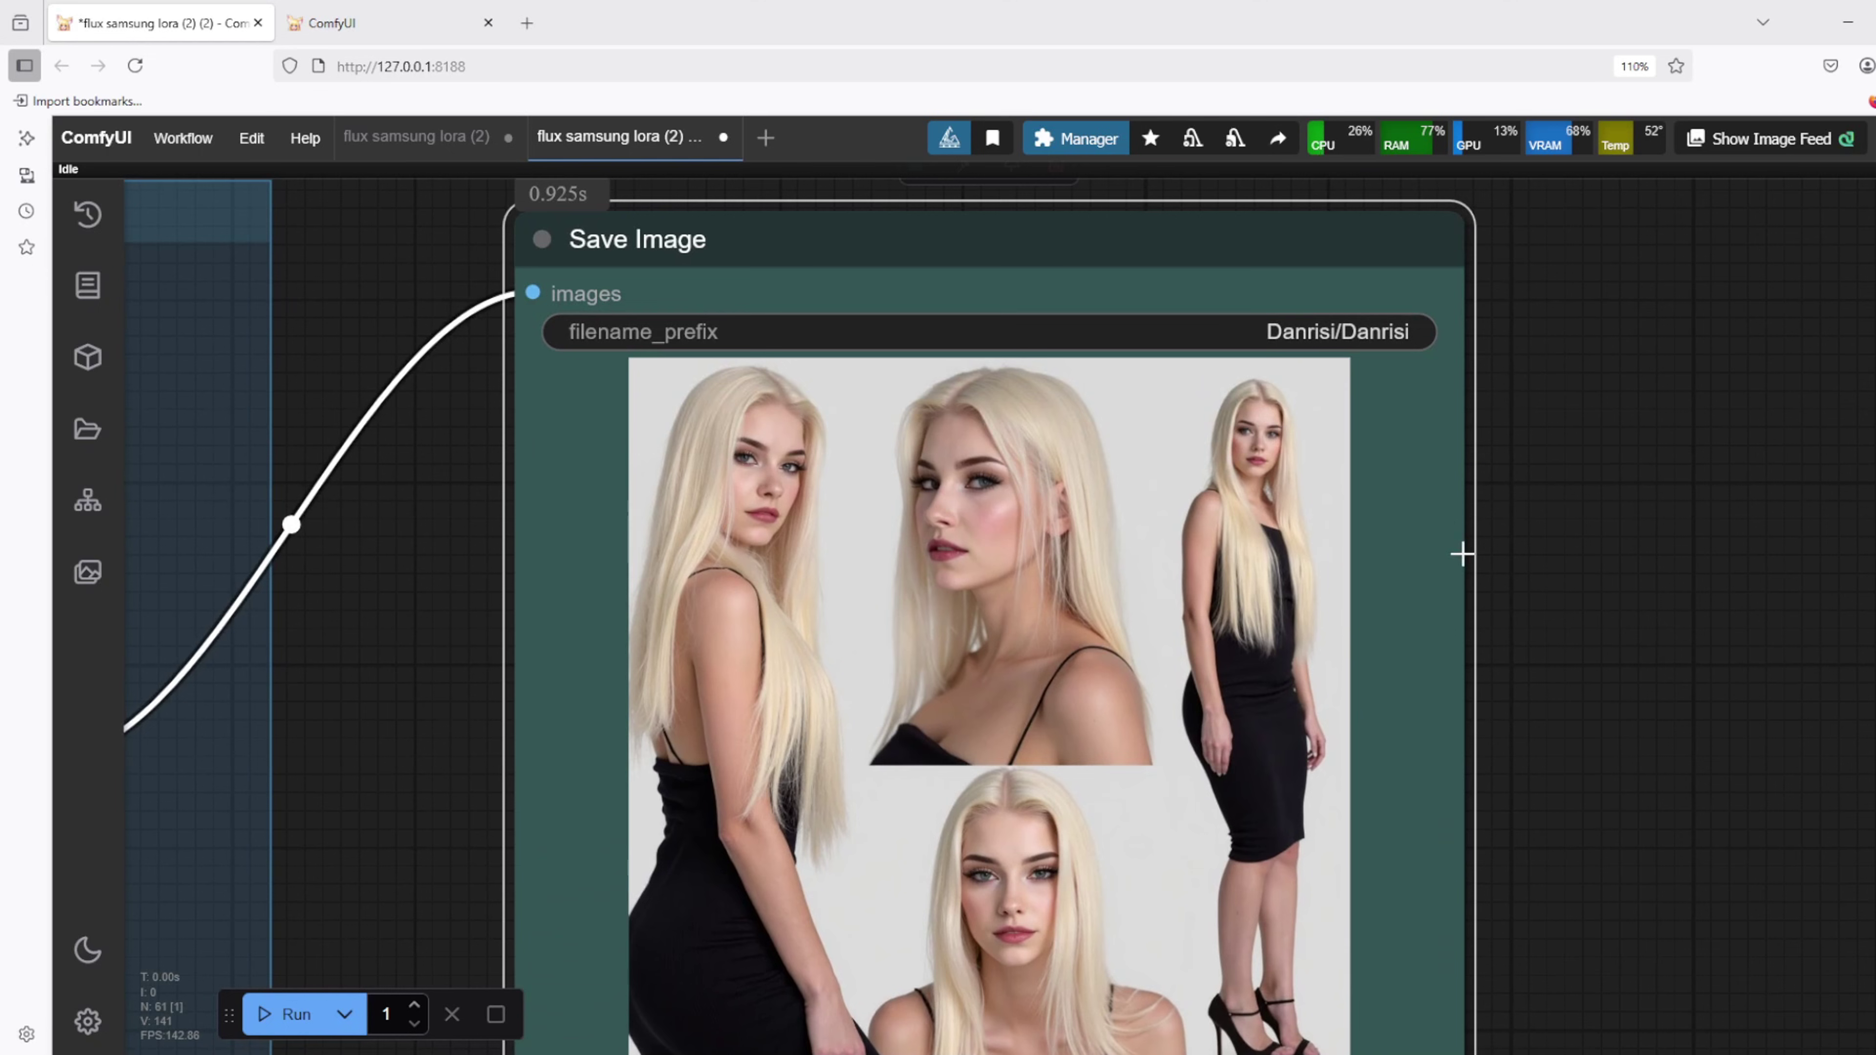
{"action": "scroll", "coordinate": [1462, 554], "scroll_direction": "down", "scroll_amount": 5}
{"action": "scroll", "coordinate": [1351, 314], "scroll_direction": "down", "scroll_amount": 5}
{"action": "scroll", "coordinate": [841, 544], "scroll_direction": "up", "scroll_amount": 3}
Upload Danrisi_00259 from the Danrisi folder as the input image and select Save Image.
{"action": "left_click", "coordinate": [841, 544]}
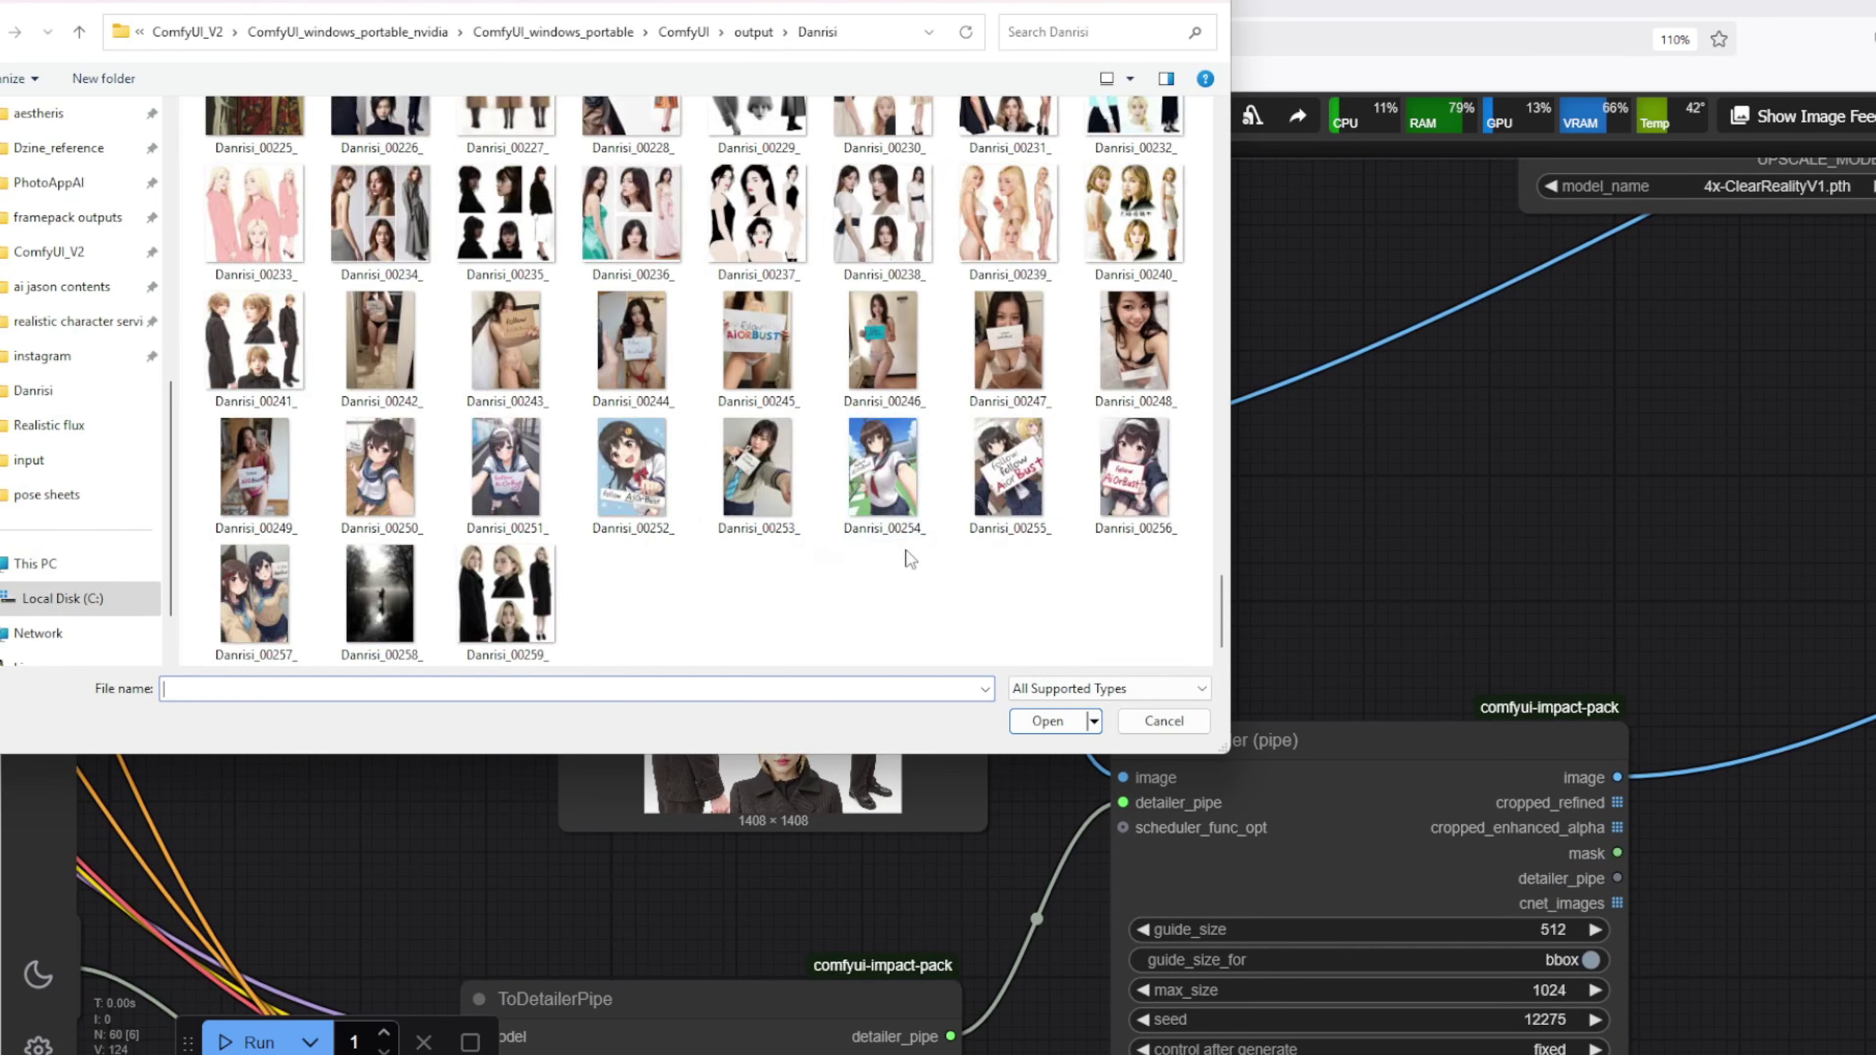
{"action": "double_click", "coordinate": [506, 595]}
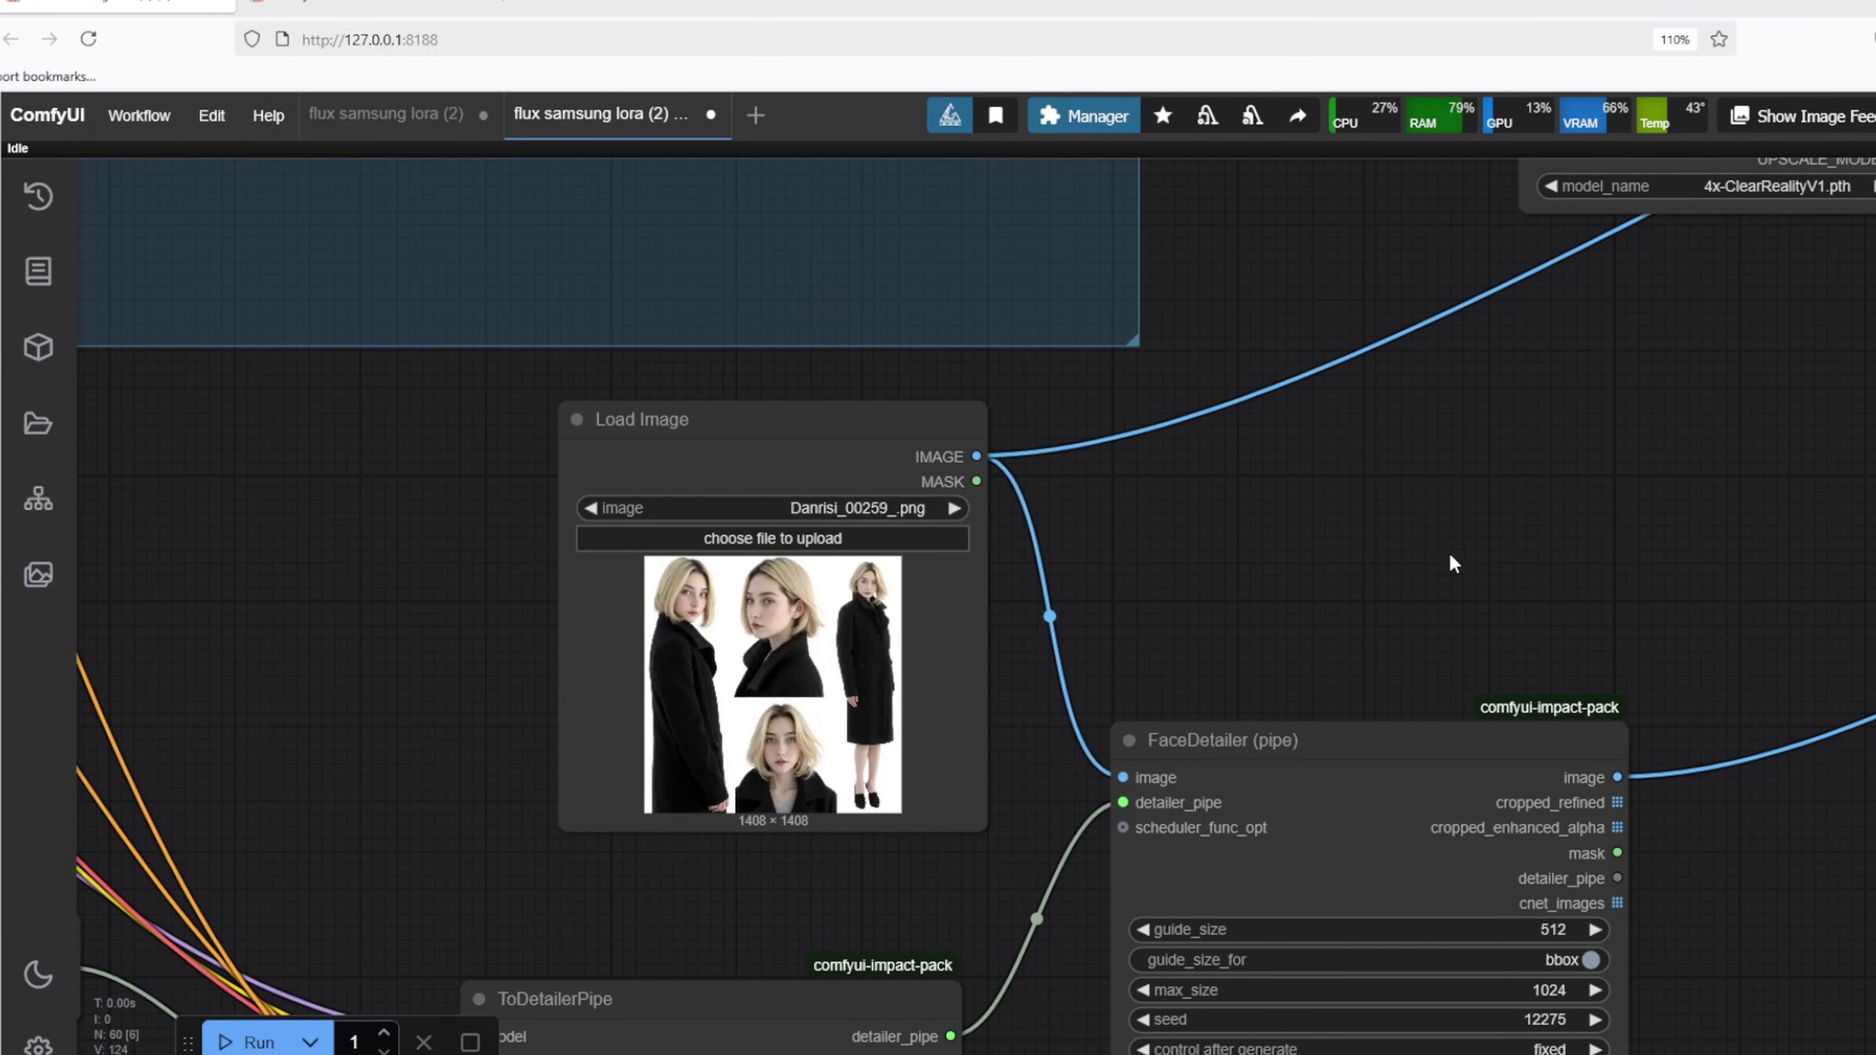
{"action": "left_click_drag", "start_coordinate": [1453, 557], "coordinate": [1331, 473]}
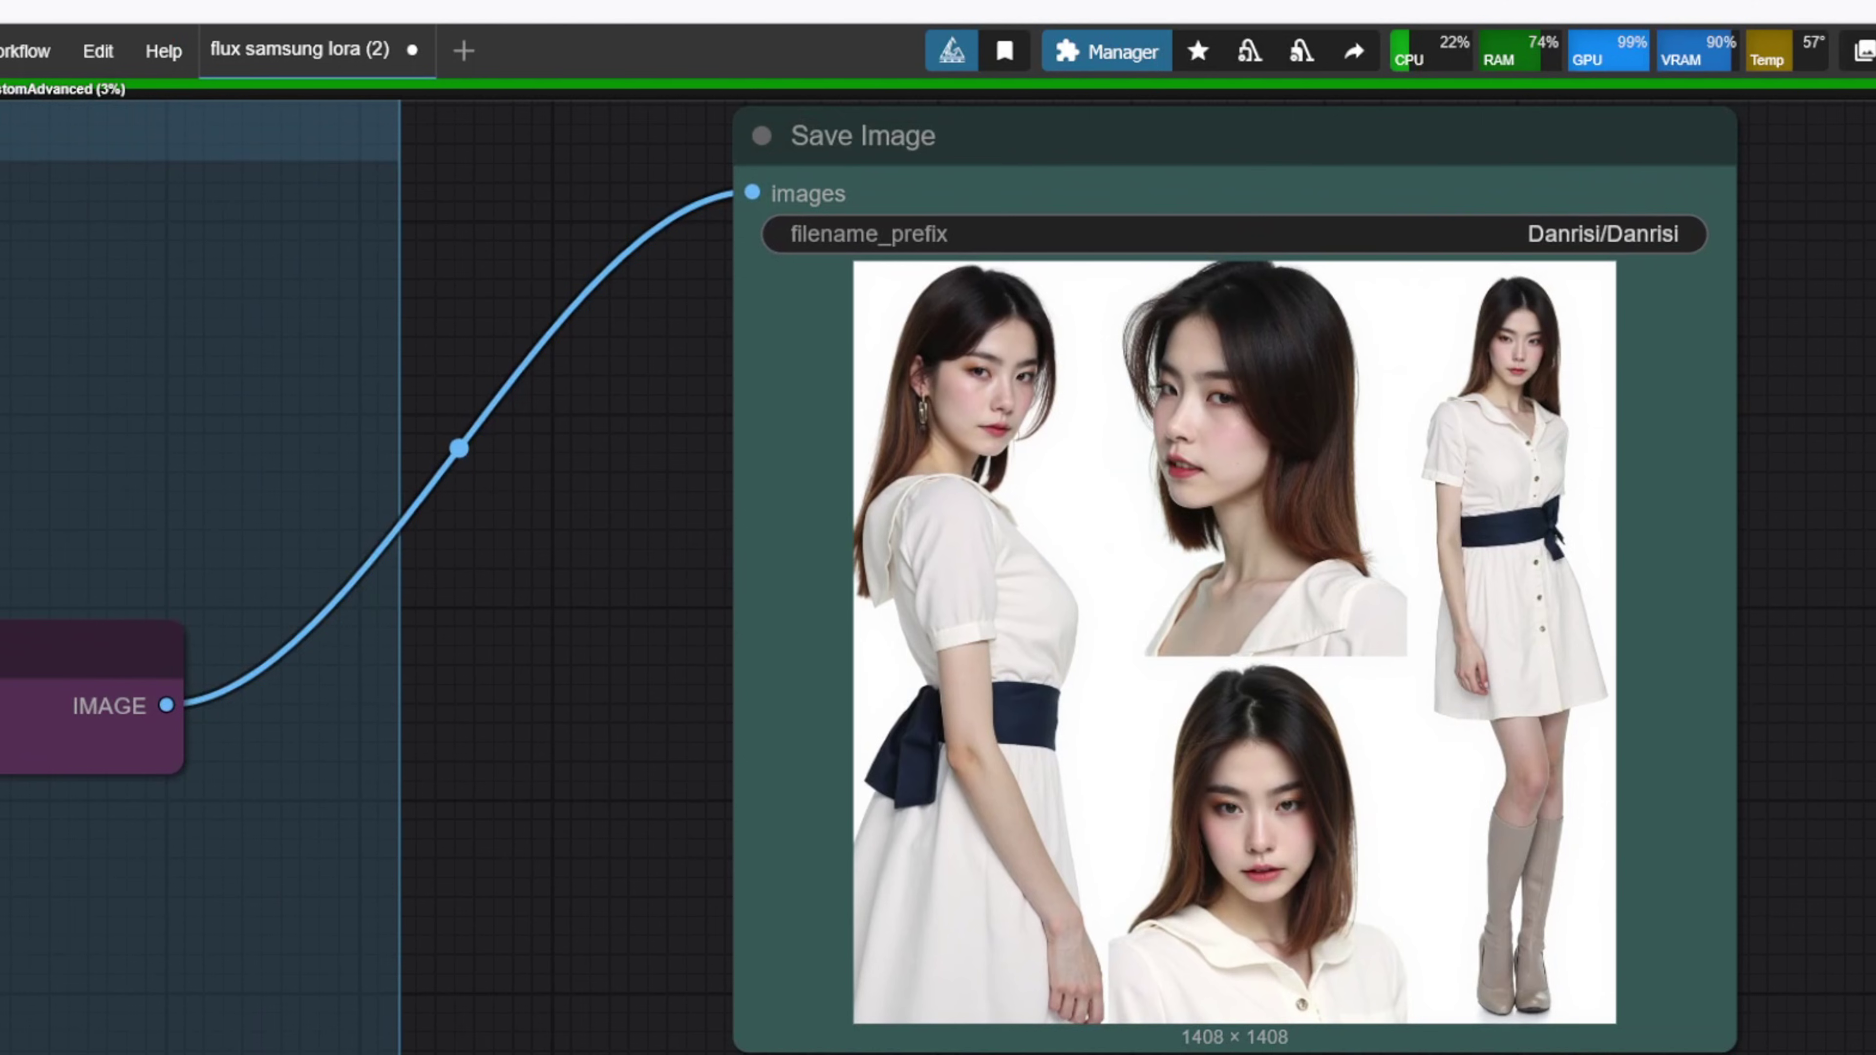
{"action": "left_click_drag", "start_coordinate": [1298, 229], "coordinate": [1321, 245]}
{"action": "left_click", "coordinate": [1316, 231]}
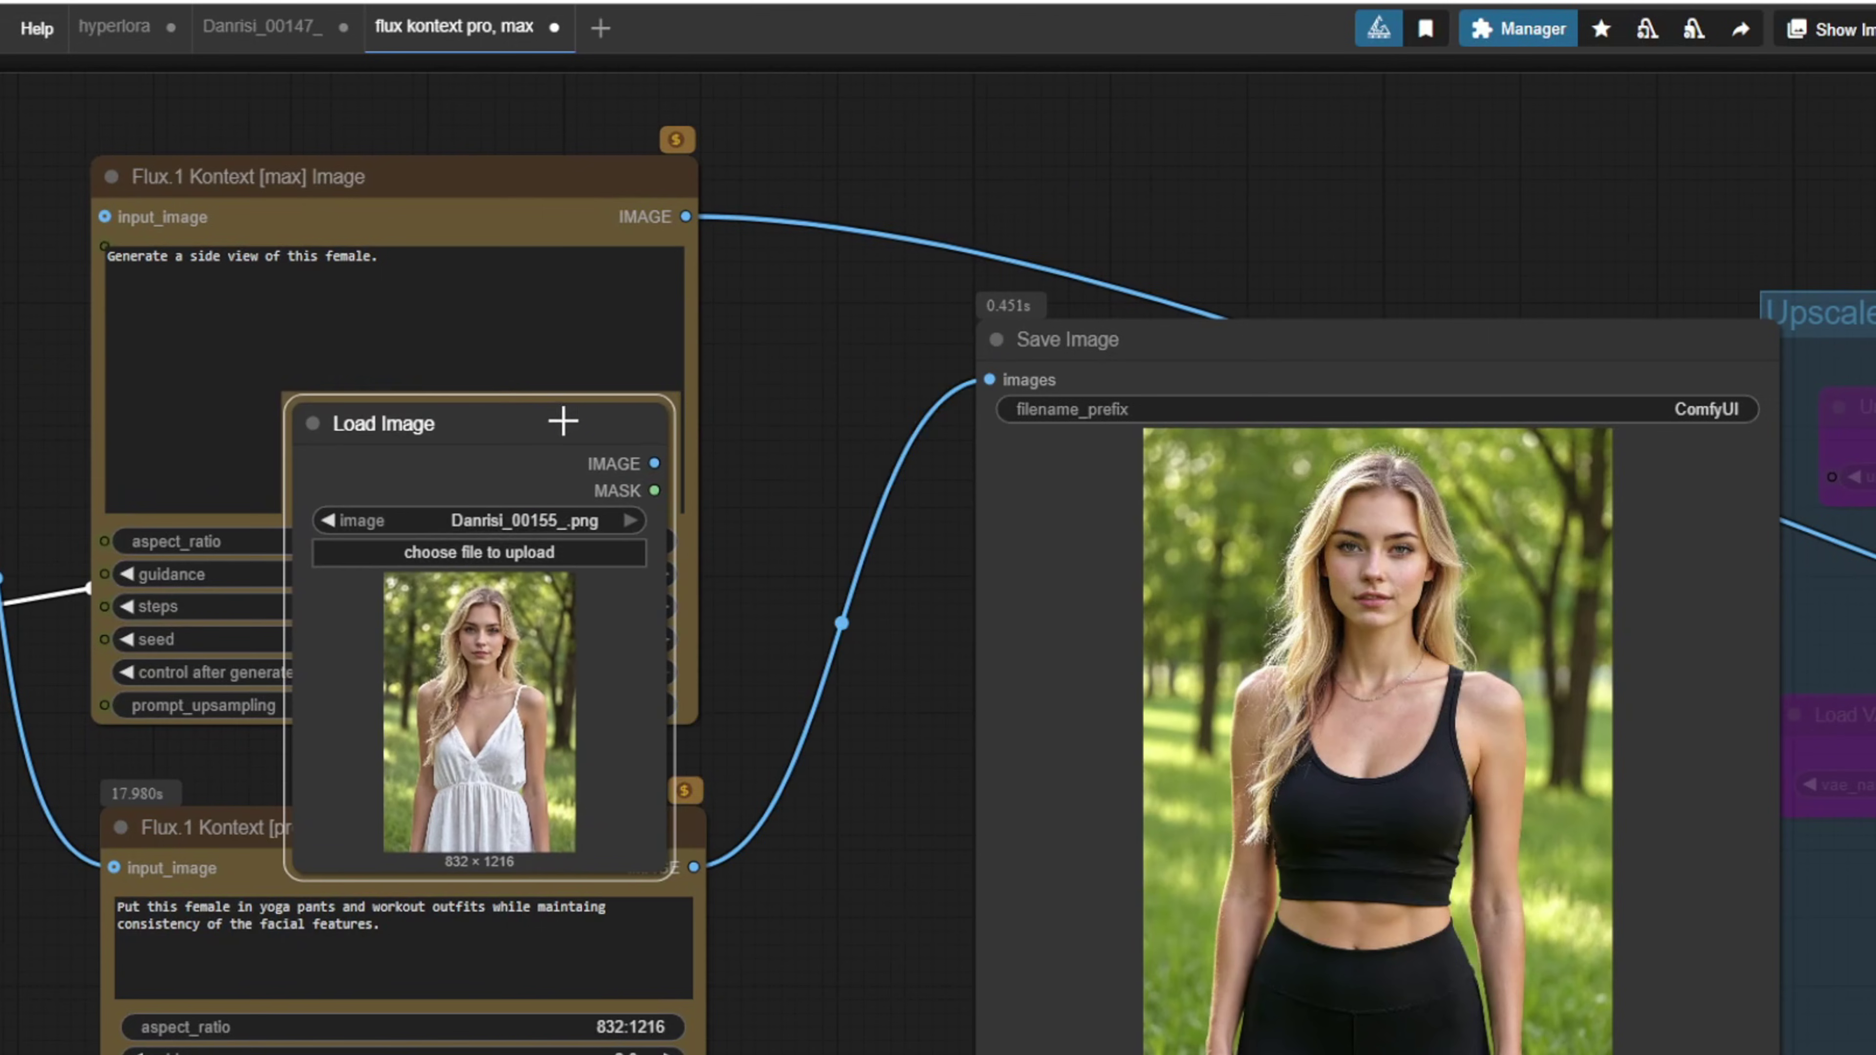
Move the Load Image node to the far left and select the flux kontext workflow JSONs.
{"action": "left_click_drag", "start_coordinate": [573, 460], "coordinate": [1012, 439]}
{"action": "scroll", "coordinate": [1413, 591], "scroll_direction": "up", "scroll_amount": 5}
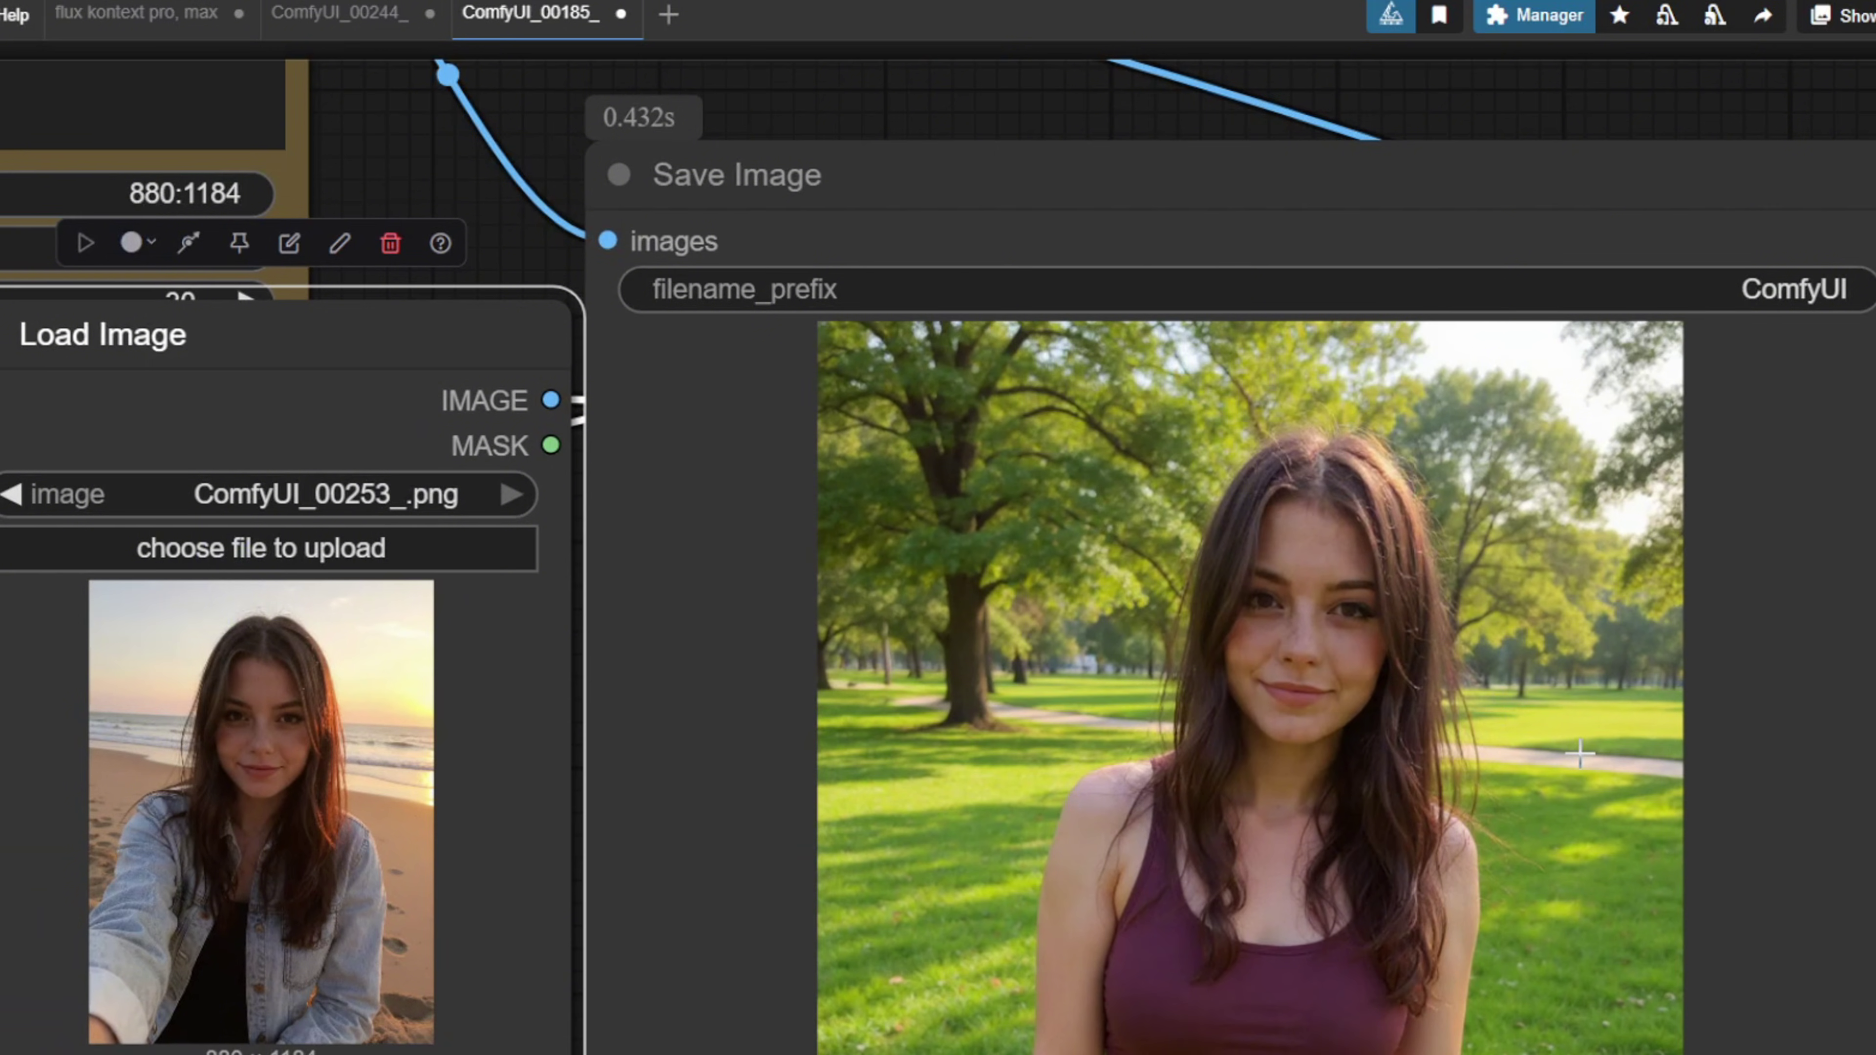
{"action": "scroll", "coordinate": [1580, 752], "scroll_direction": "down", "scroll_amount": 5}
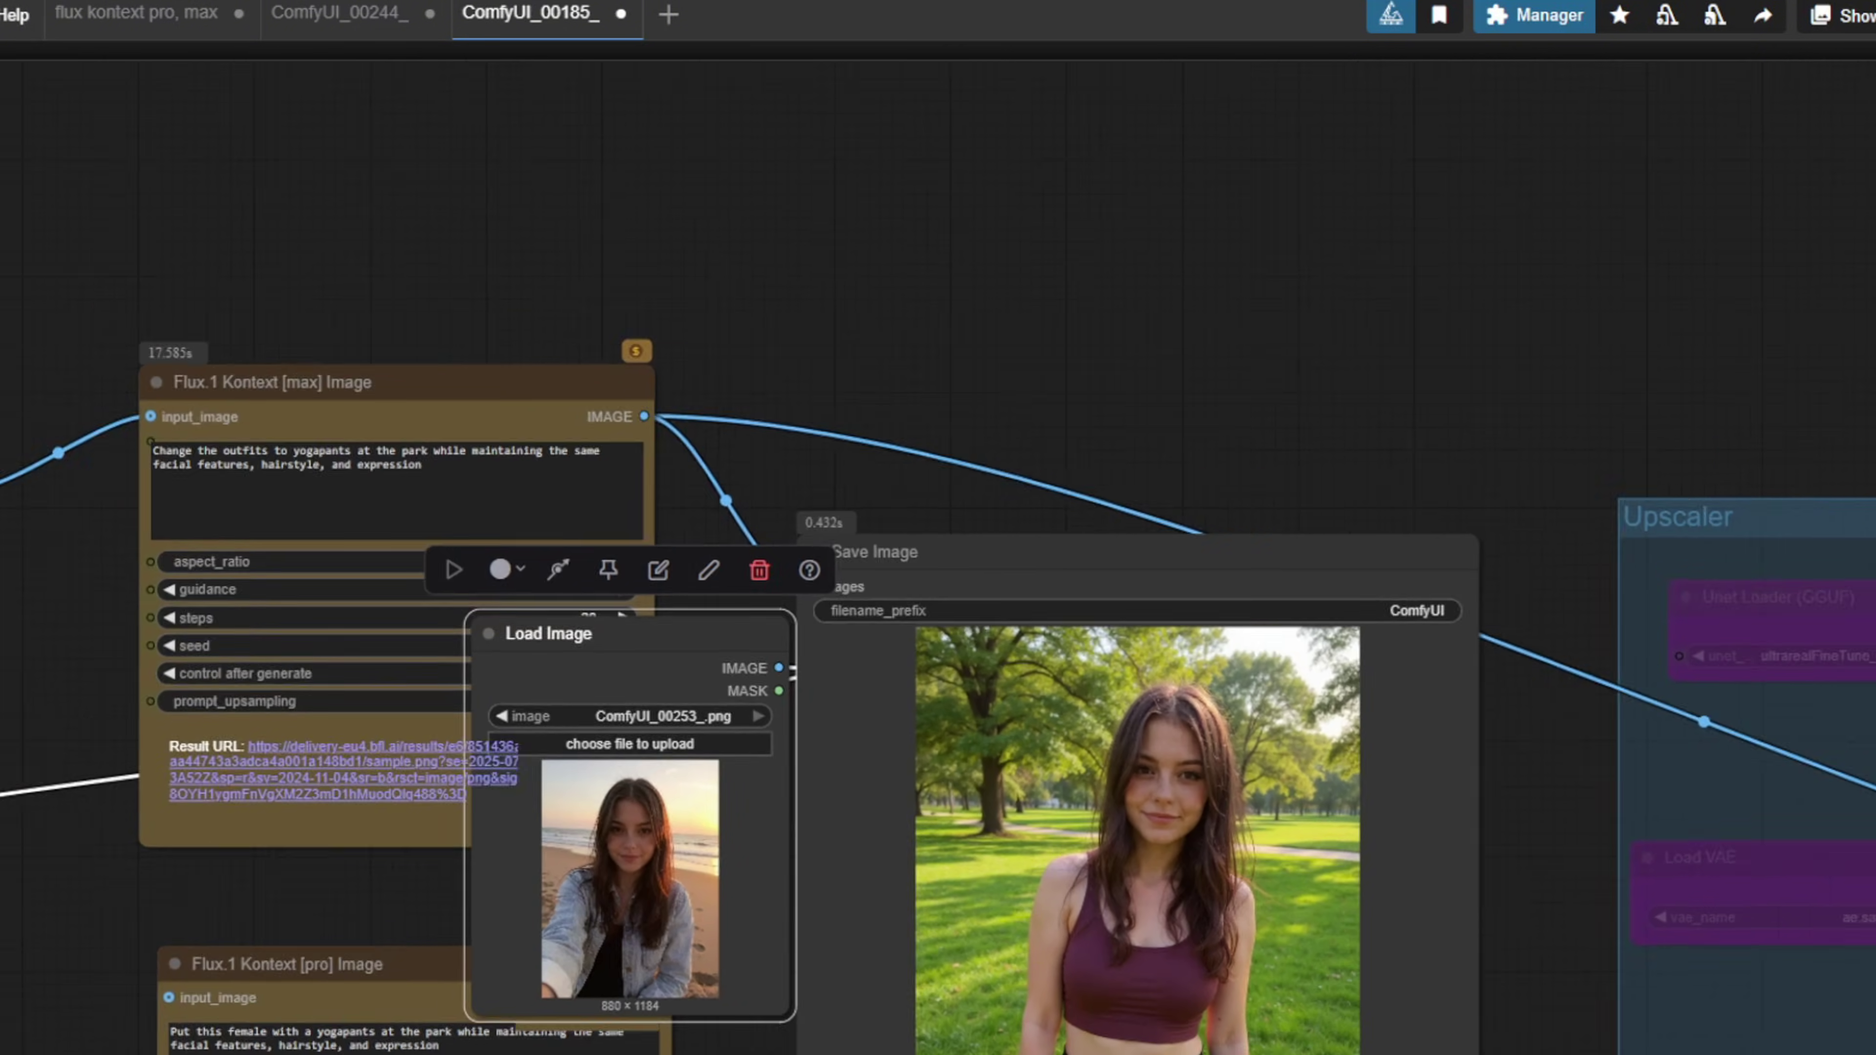
{"action": "left_click_drag", "start_coordinate": [768, 857], "coordinate": [105, 549]}
{"action": "left_click_drag", "start_coordinate": [708, 366], "coordinate": [648, 553]}
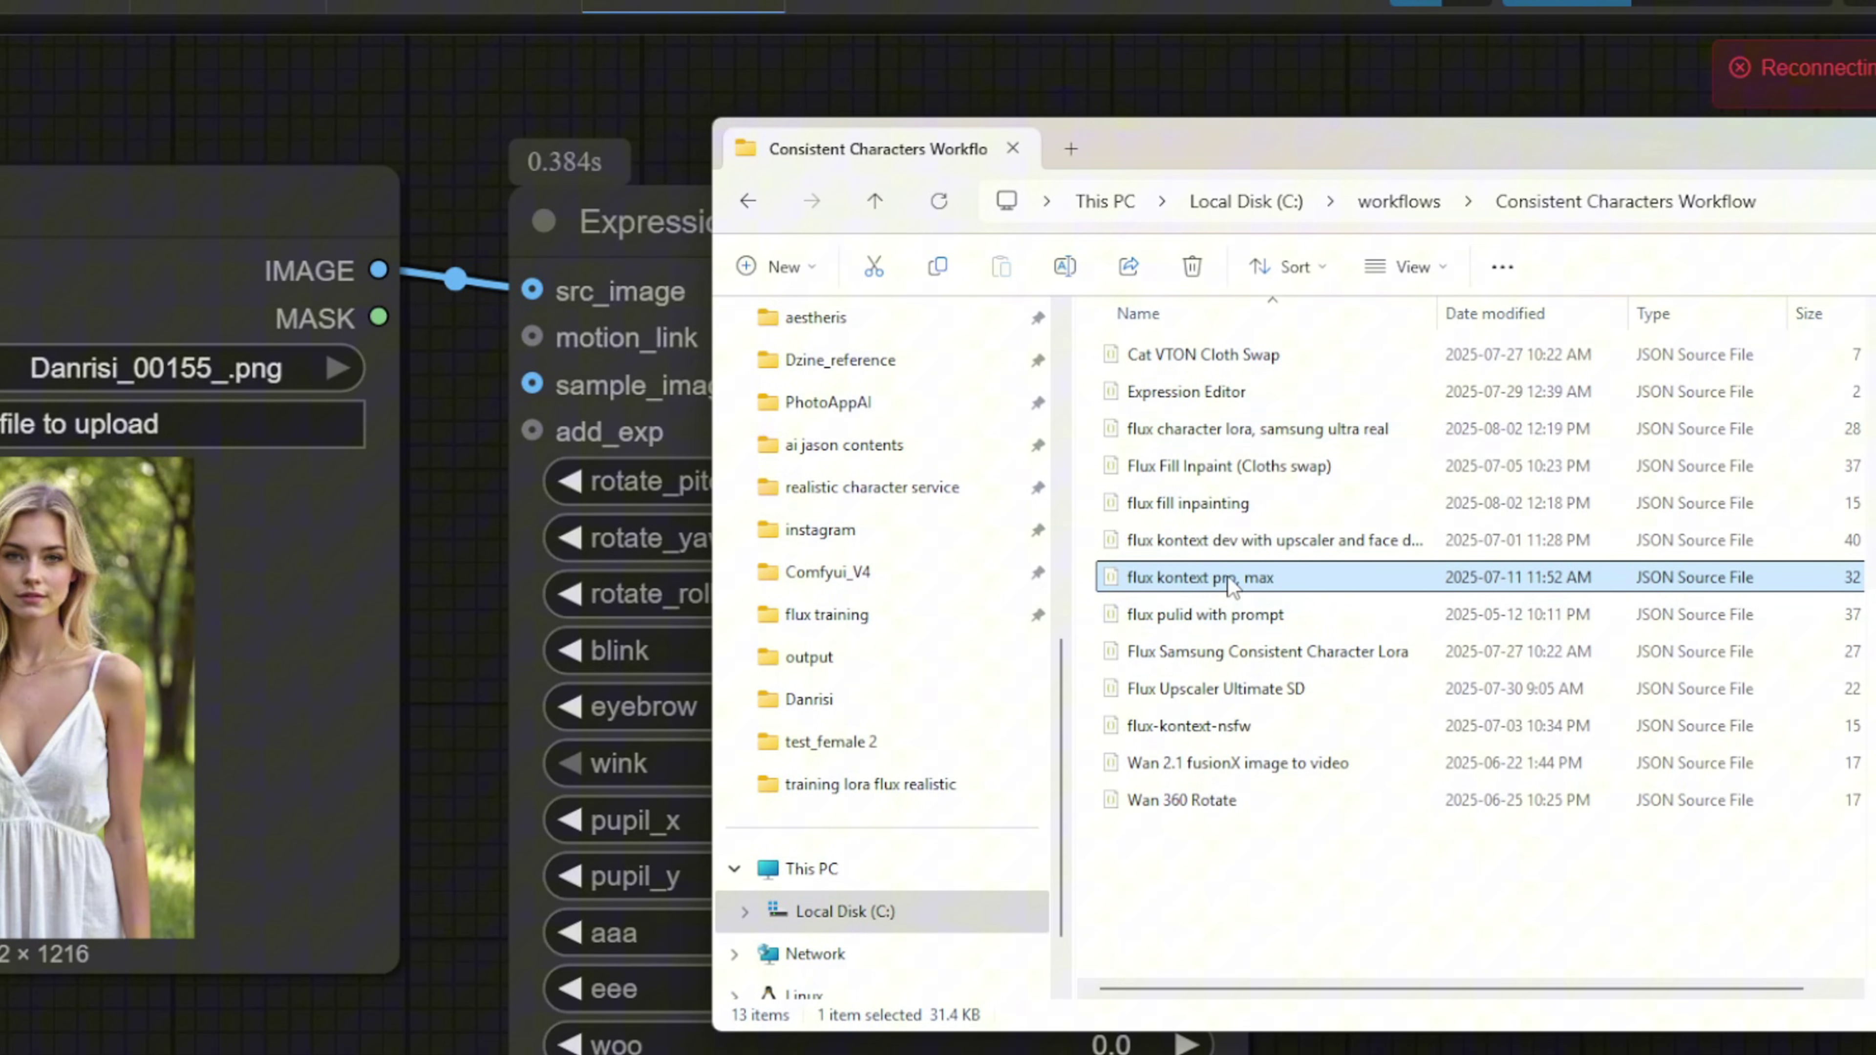
{"action": "left_click", "coordinate": [1250, 548], "text": "ctrl"}
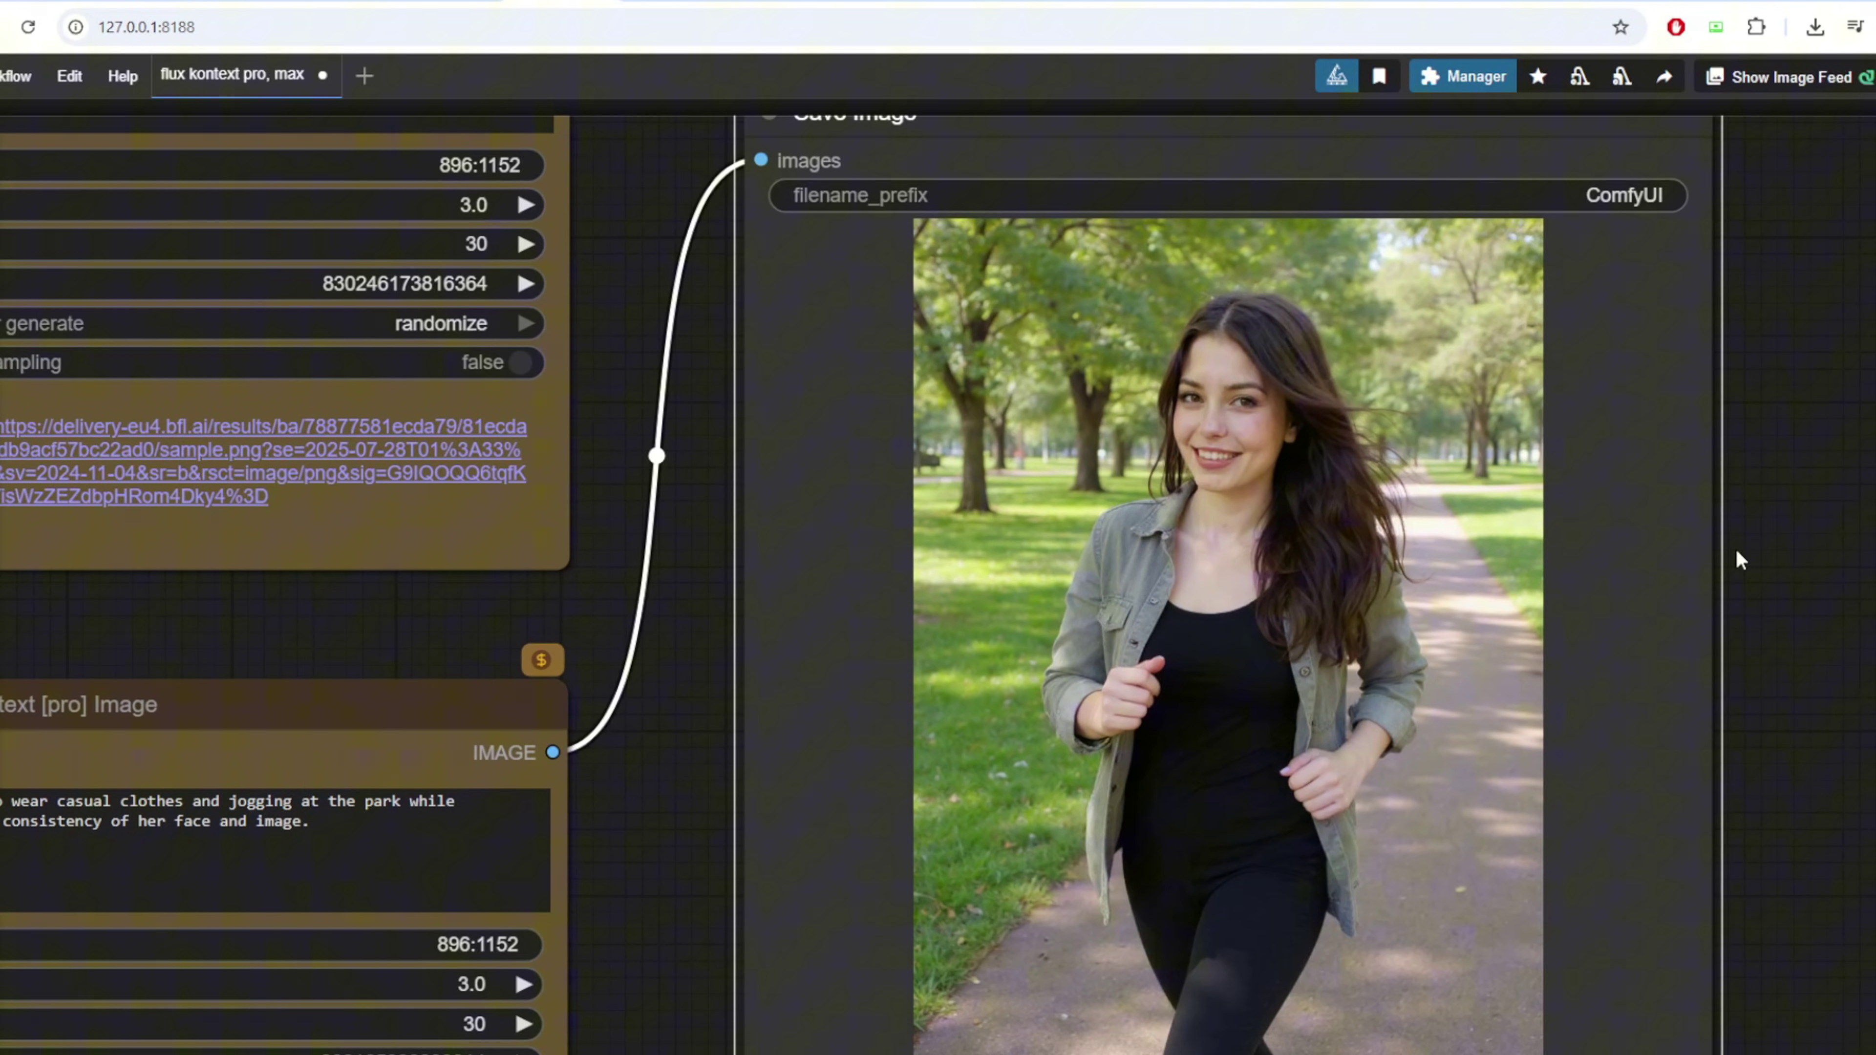
Zoom in and out around the Save Image previews of the current workflow.
{"action": "scroll", "coordinate": [1381, 443], "scroll_direction": "up", "scroll_amount": 7}
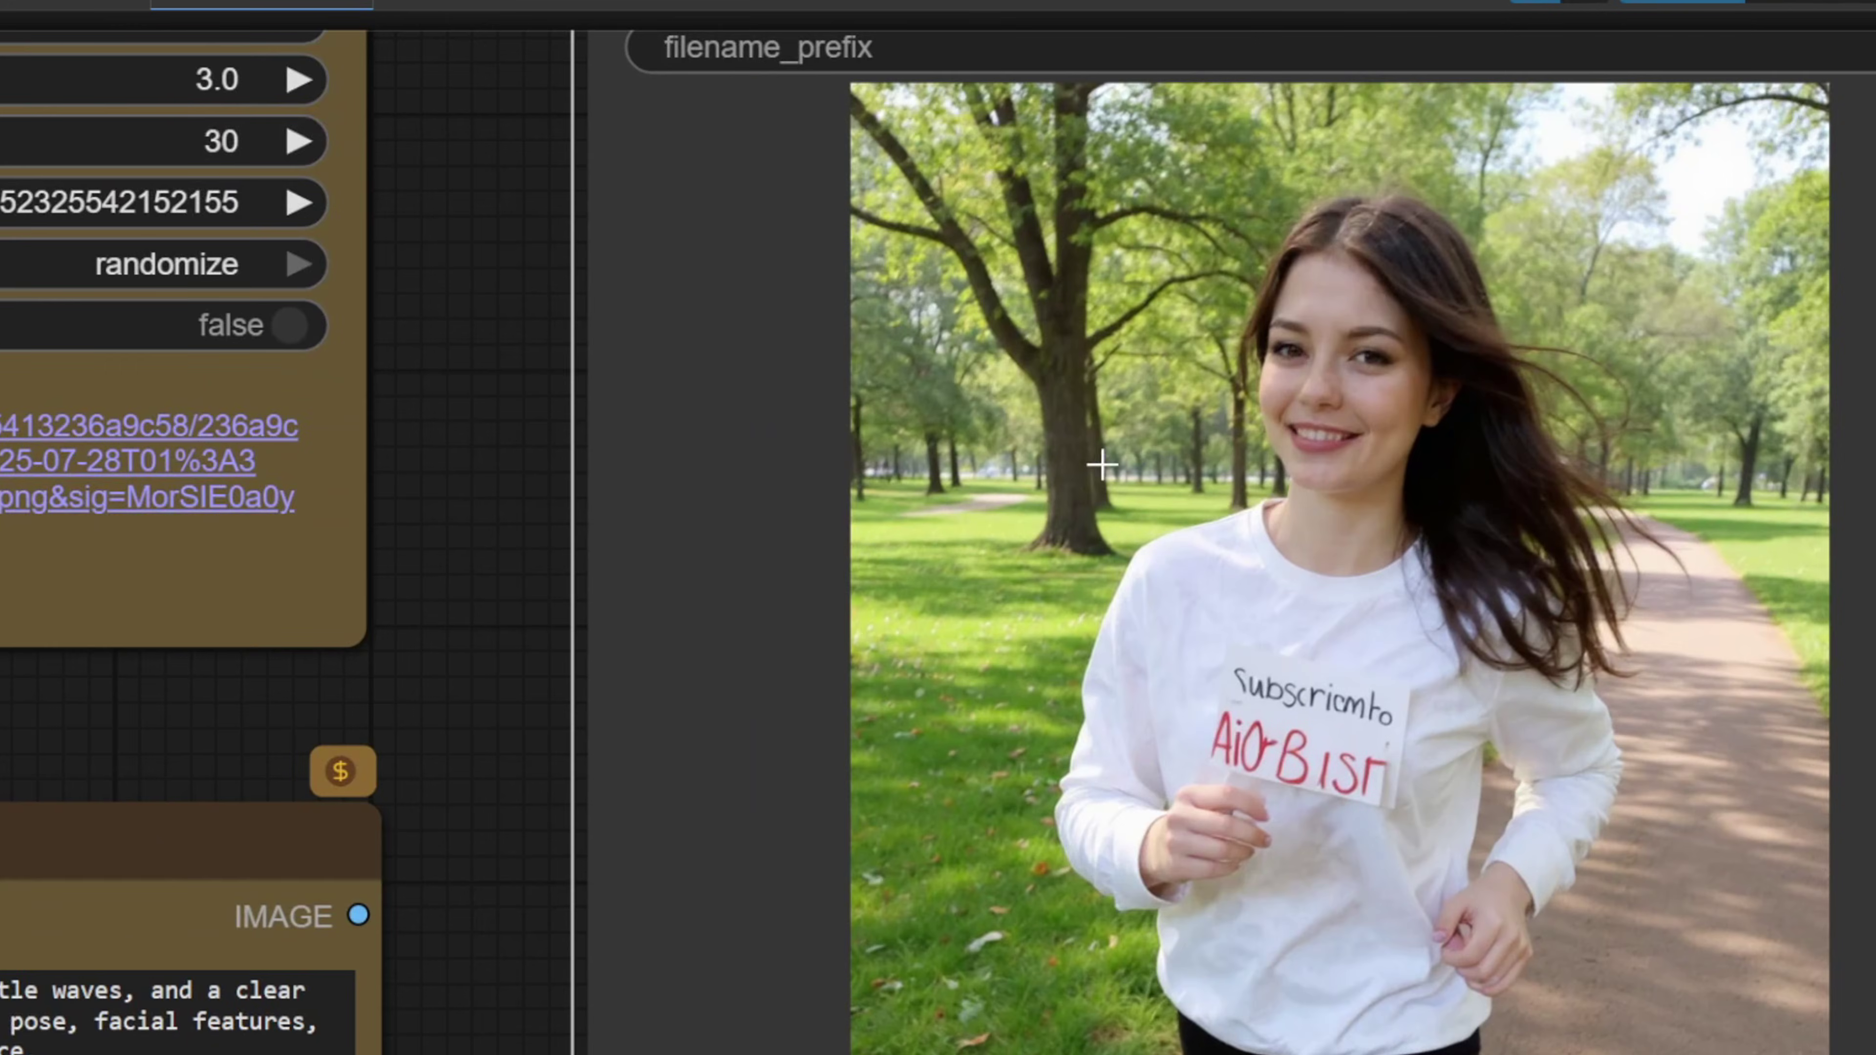
{"action": "scroll", "coordinate": [1297, 334], "scroll_direction": "down", "scroll_amount": 5}
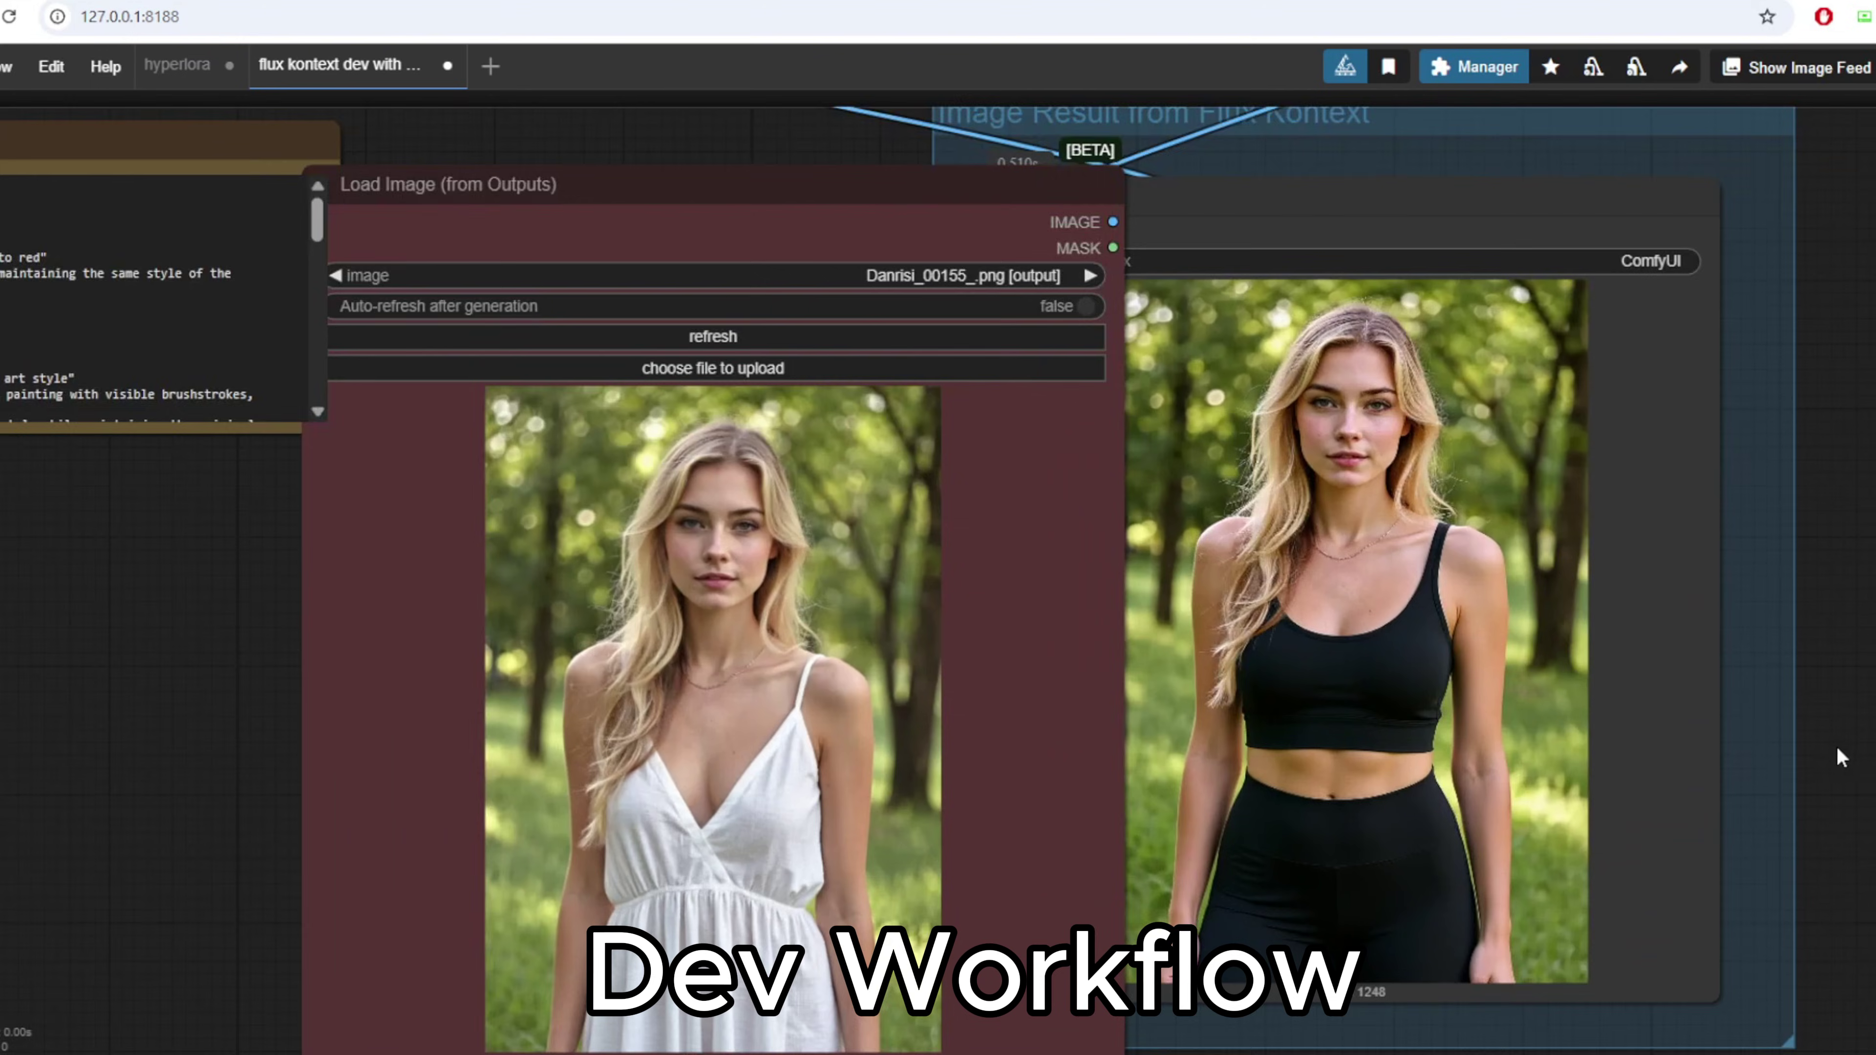
{"action": "scroll", "coordinate": [1821, 683], "scroll_direction": "up", "scroll_amount": 3}
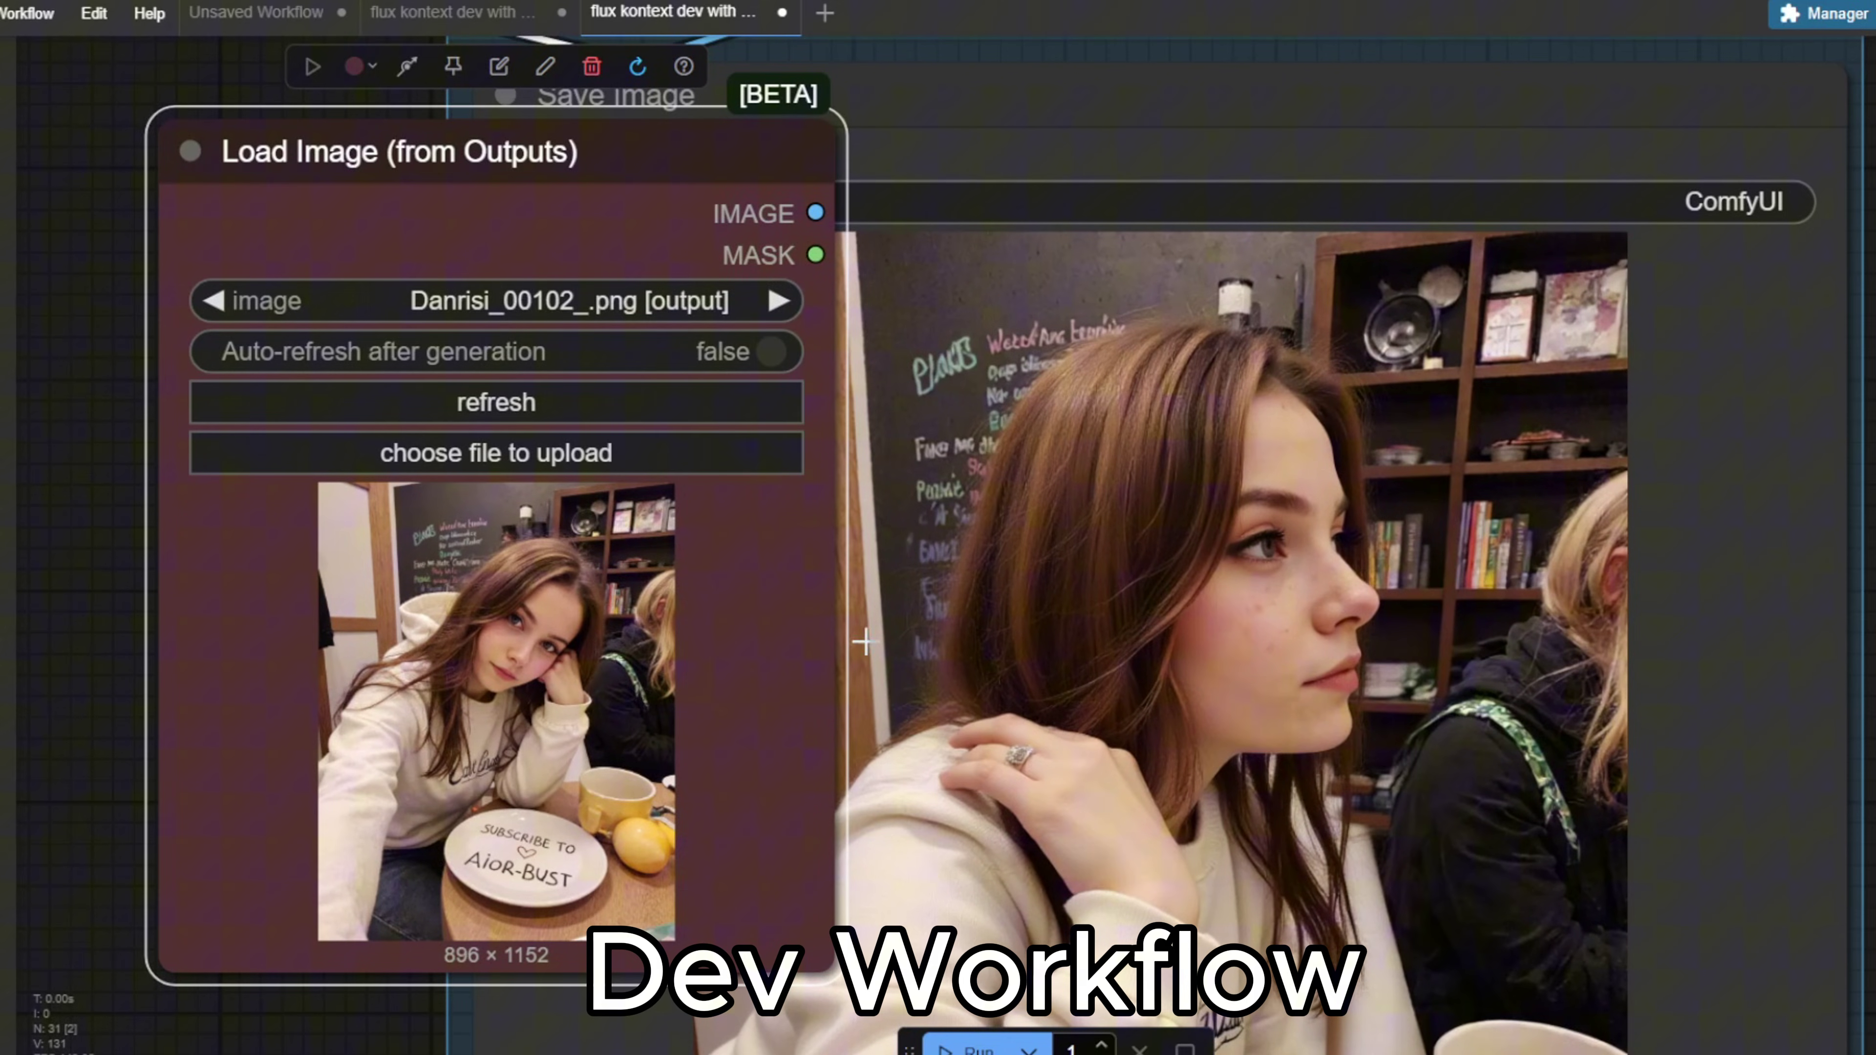
{"action": "scroll", "coordinate": [913, 643], "scroll_direction": "up", "scroll_amount": 3}
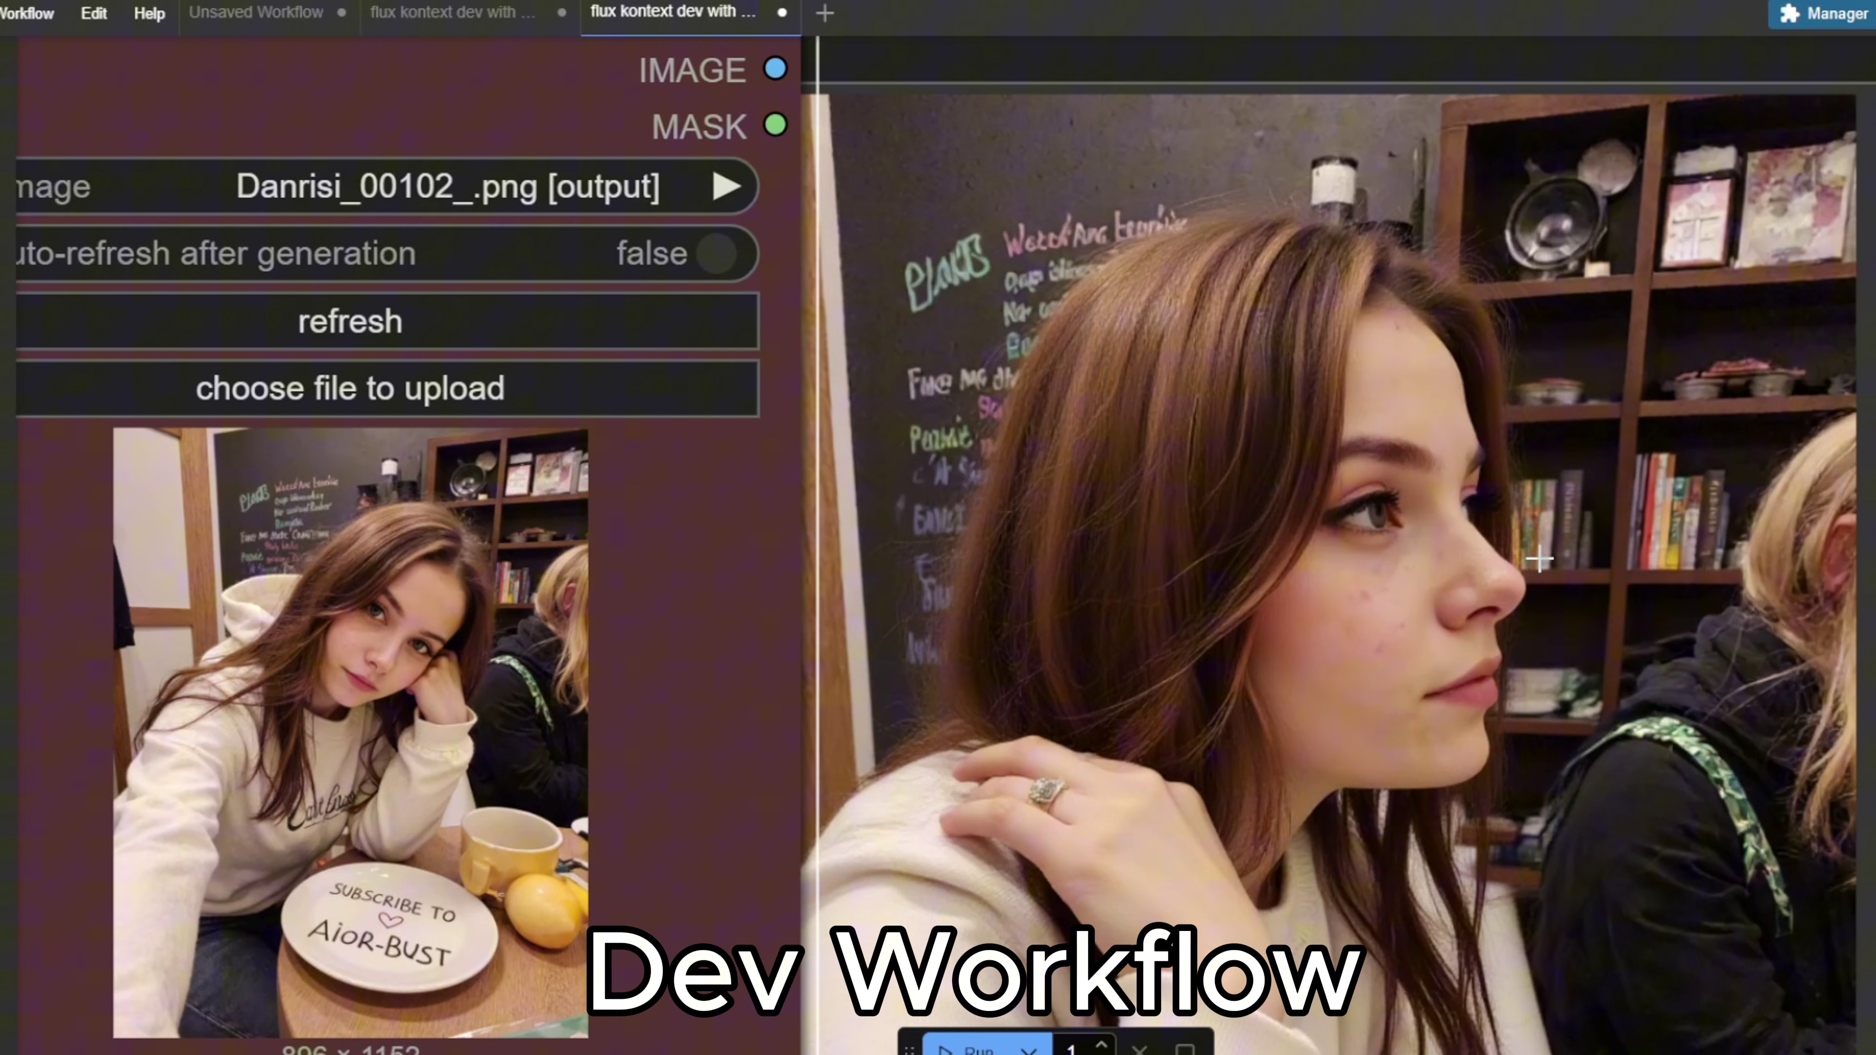
Zoom out over the dev workflow's Load Image (from Outputs) result.
{"action": "scroll", "coordinate": [1510, 754], "scroll_direction": "down", "scroll_amount": 1}
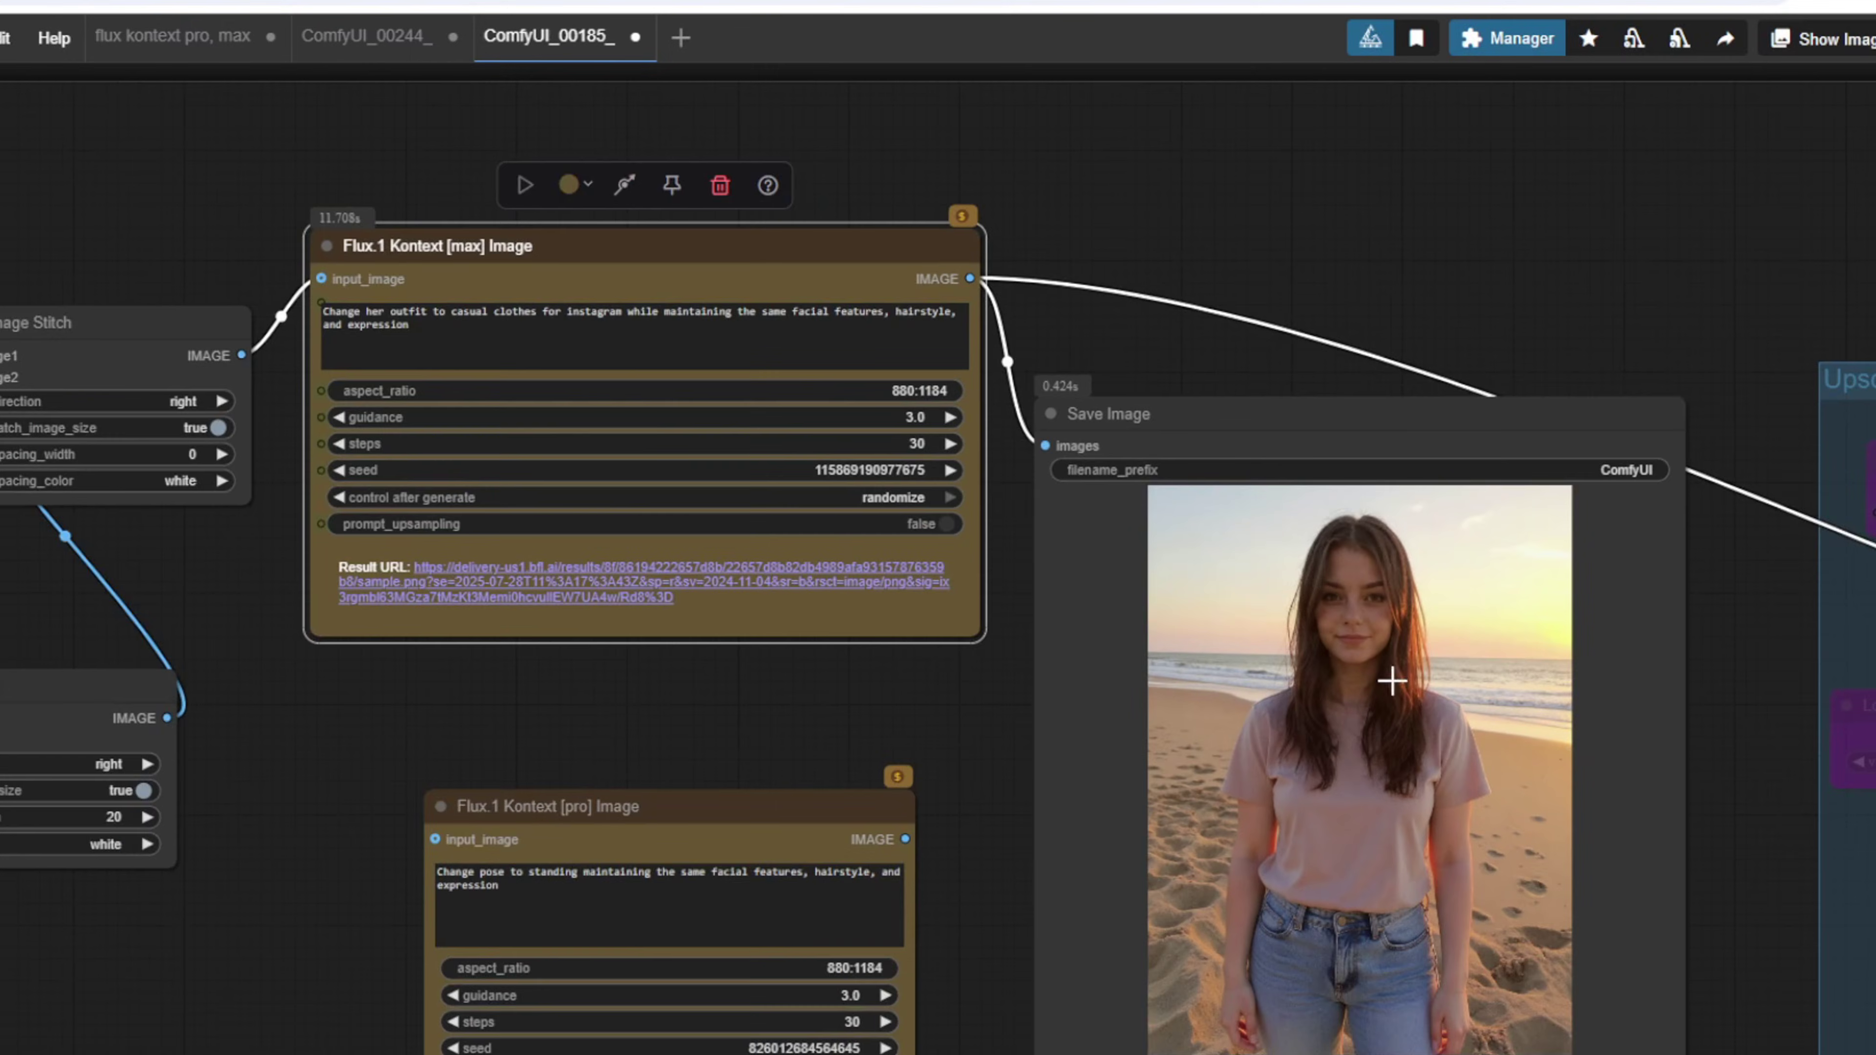
Select and zoom in on the Save Image node to inspect the party-dress beach result.
{"action": "scroll", "coordinate": [1386, 678], "scroll_direction": "up", "scroll_amount": 3}
{"action": "left_click", "coordinate": [1458, 541]}
{"action": "scroll", "coordinate": [1459, 542], "scroll_direction": "up", "scroll_amount": 3}
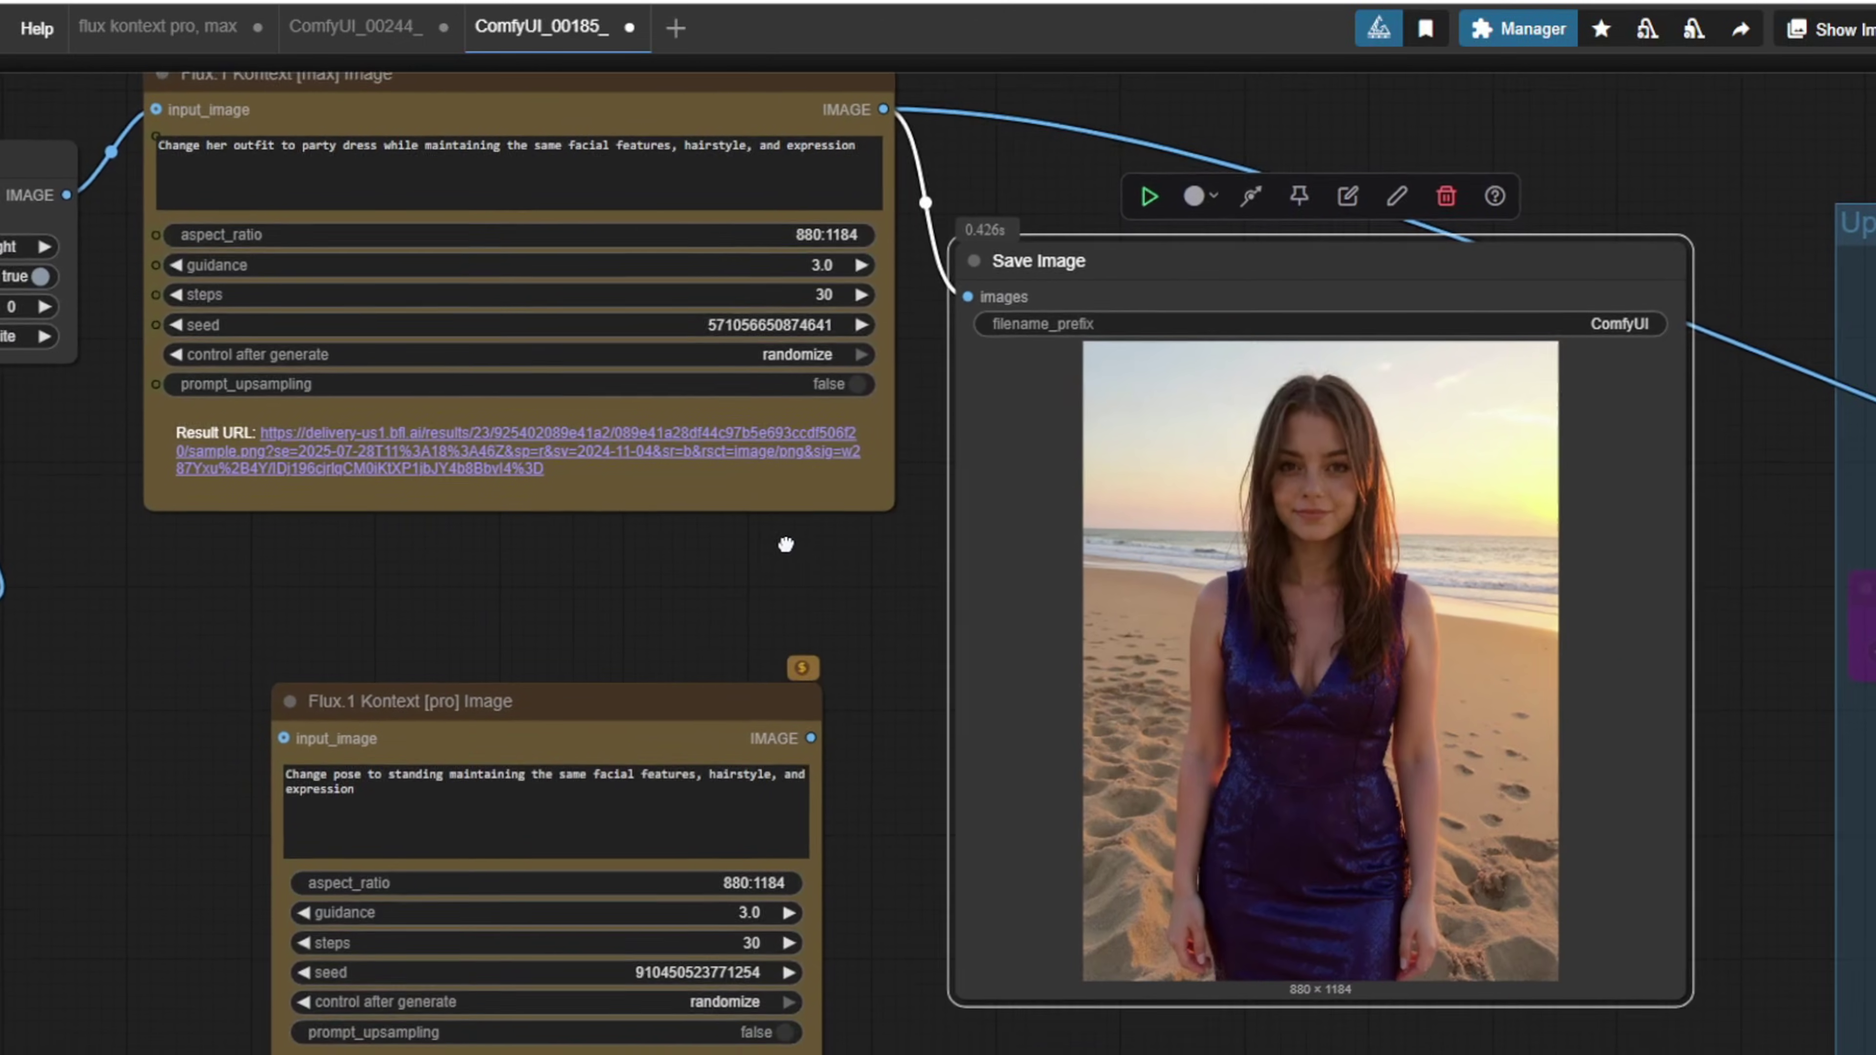
{"action": "scroll", "coordinate": [1451, 743], "scroll_direction": "up", "scroll_amount": 5}
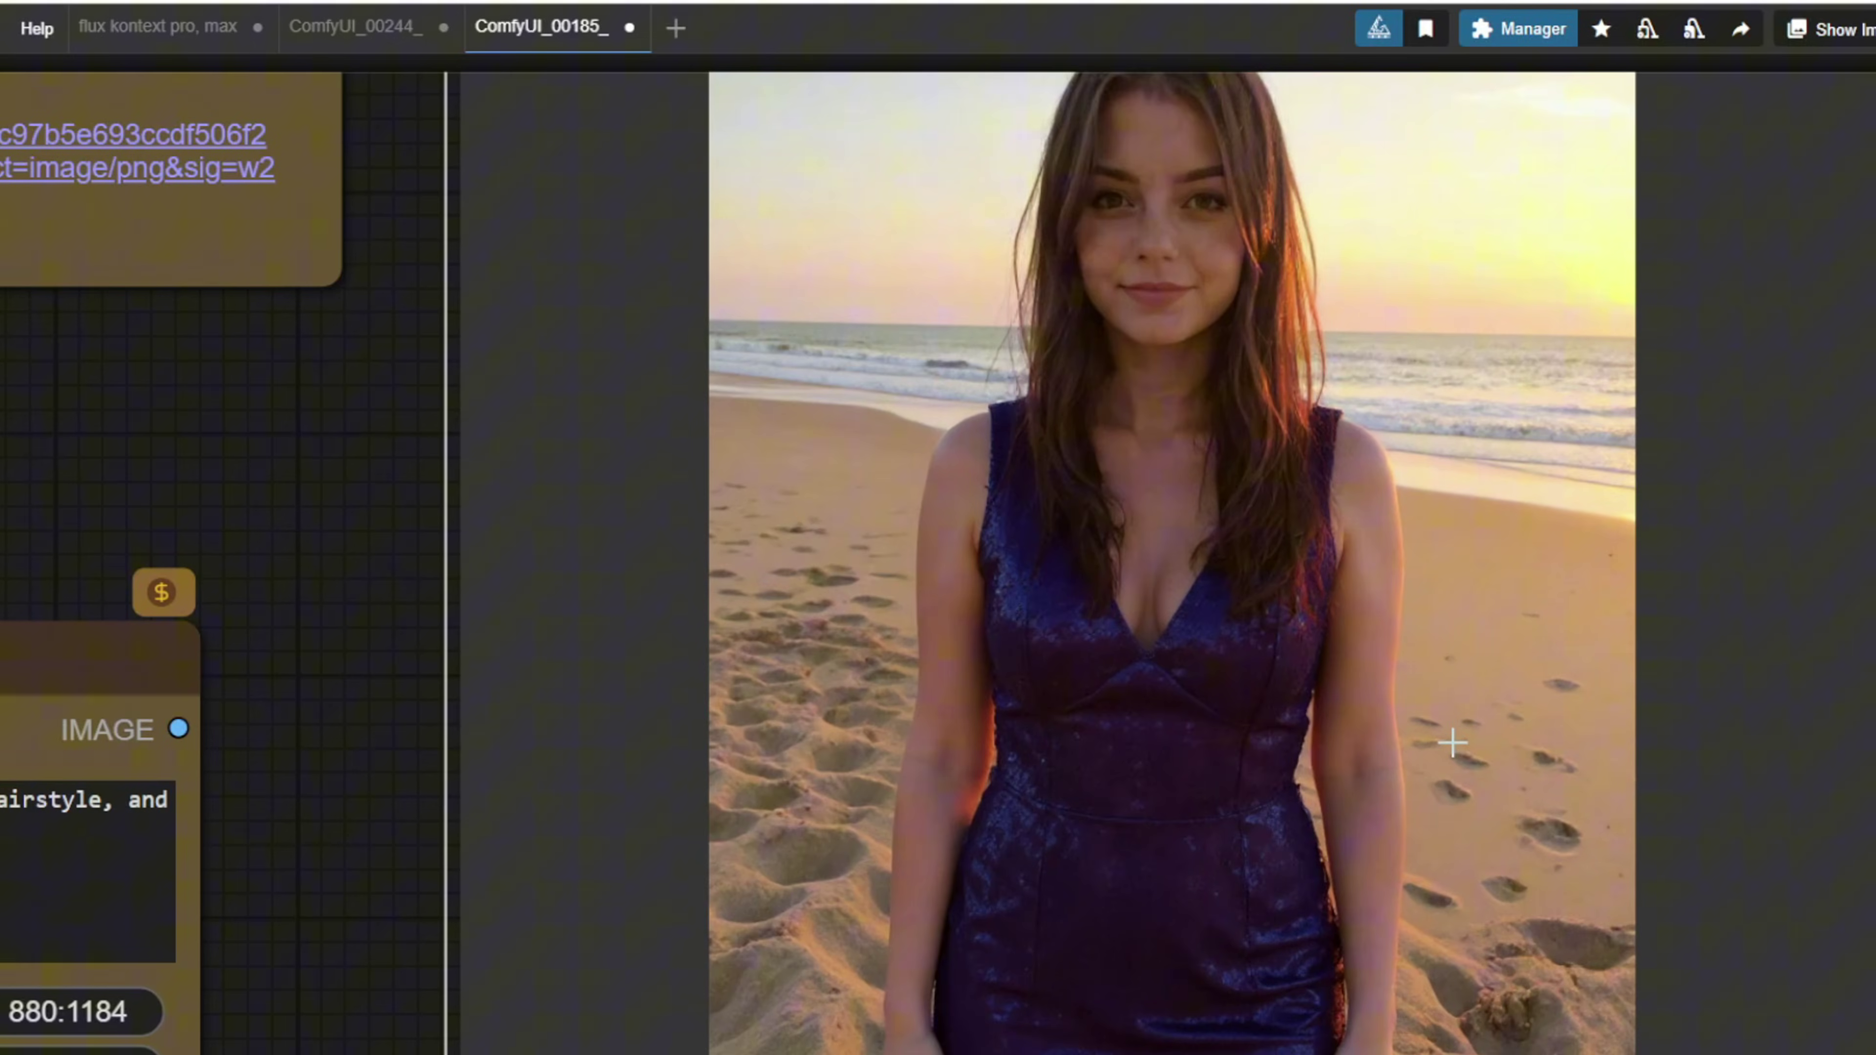
Pan the Kontext dev workflow over to the Model Loading and prompt nodes.
{"action": "scroll", "coordinate": [1451, 742], "scroll_direction": "down", "scroll_amount": 3}
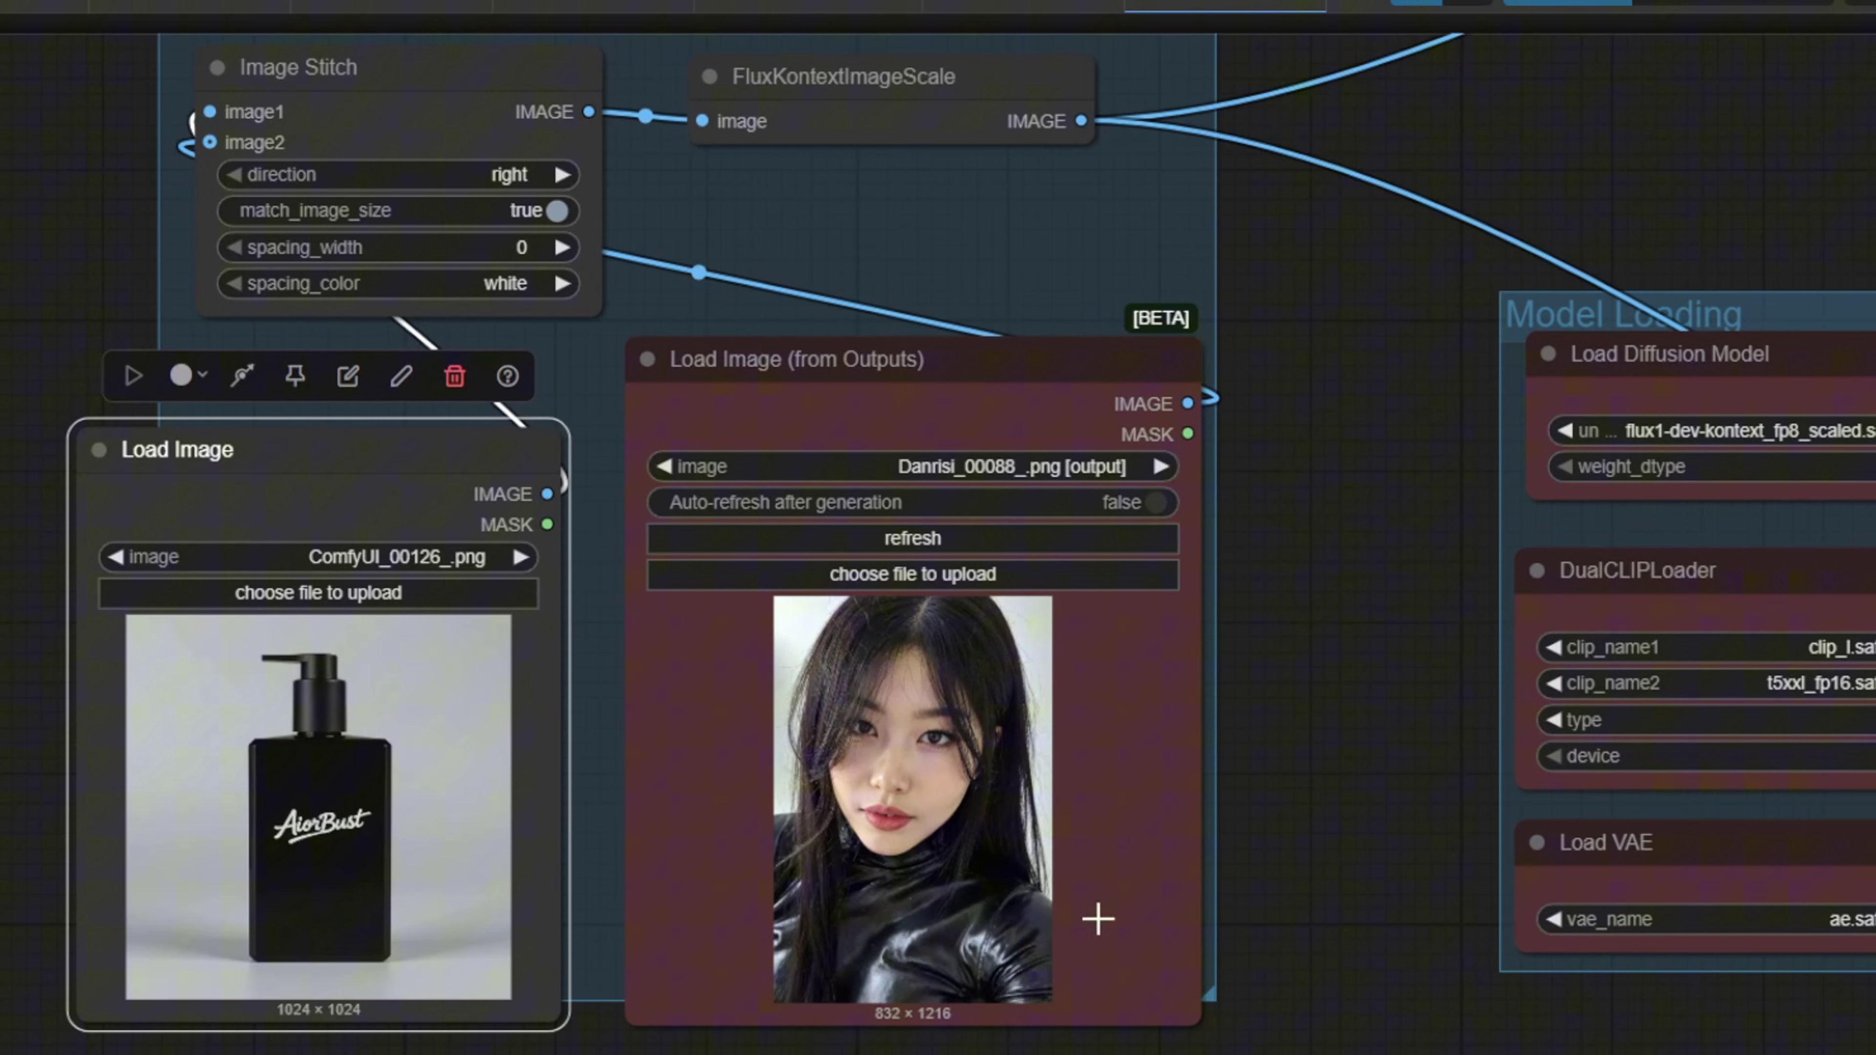
{"action": "scroll", "coordinate": [1289, 900], "scroll_direction": "down", "scroll_amount": 2}
{"action": "left_click_drag", "start_coordinate": [1289, 900], "coordinate": [955, 813]}
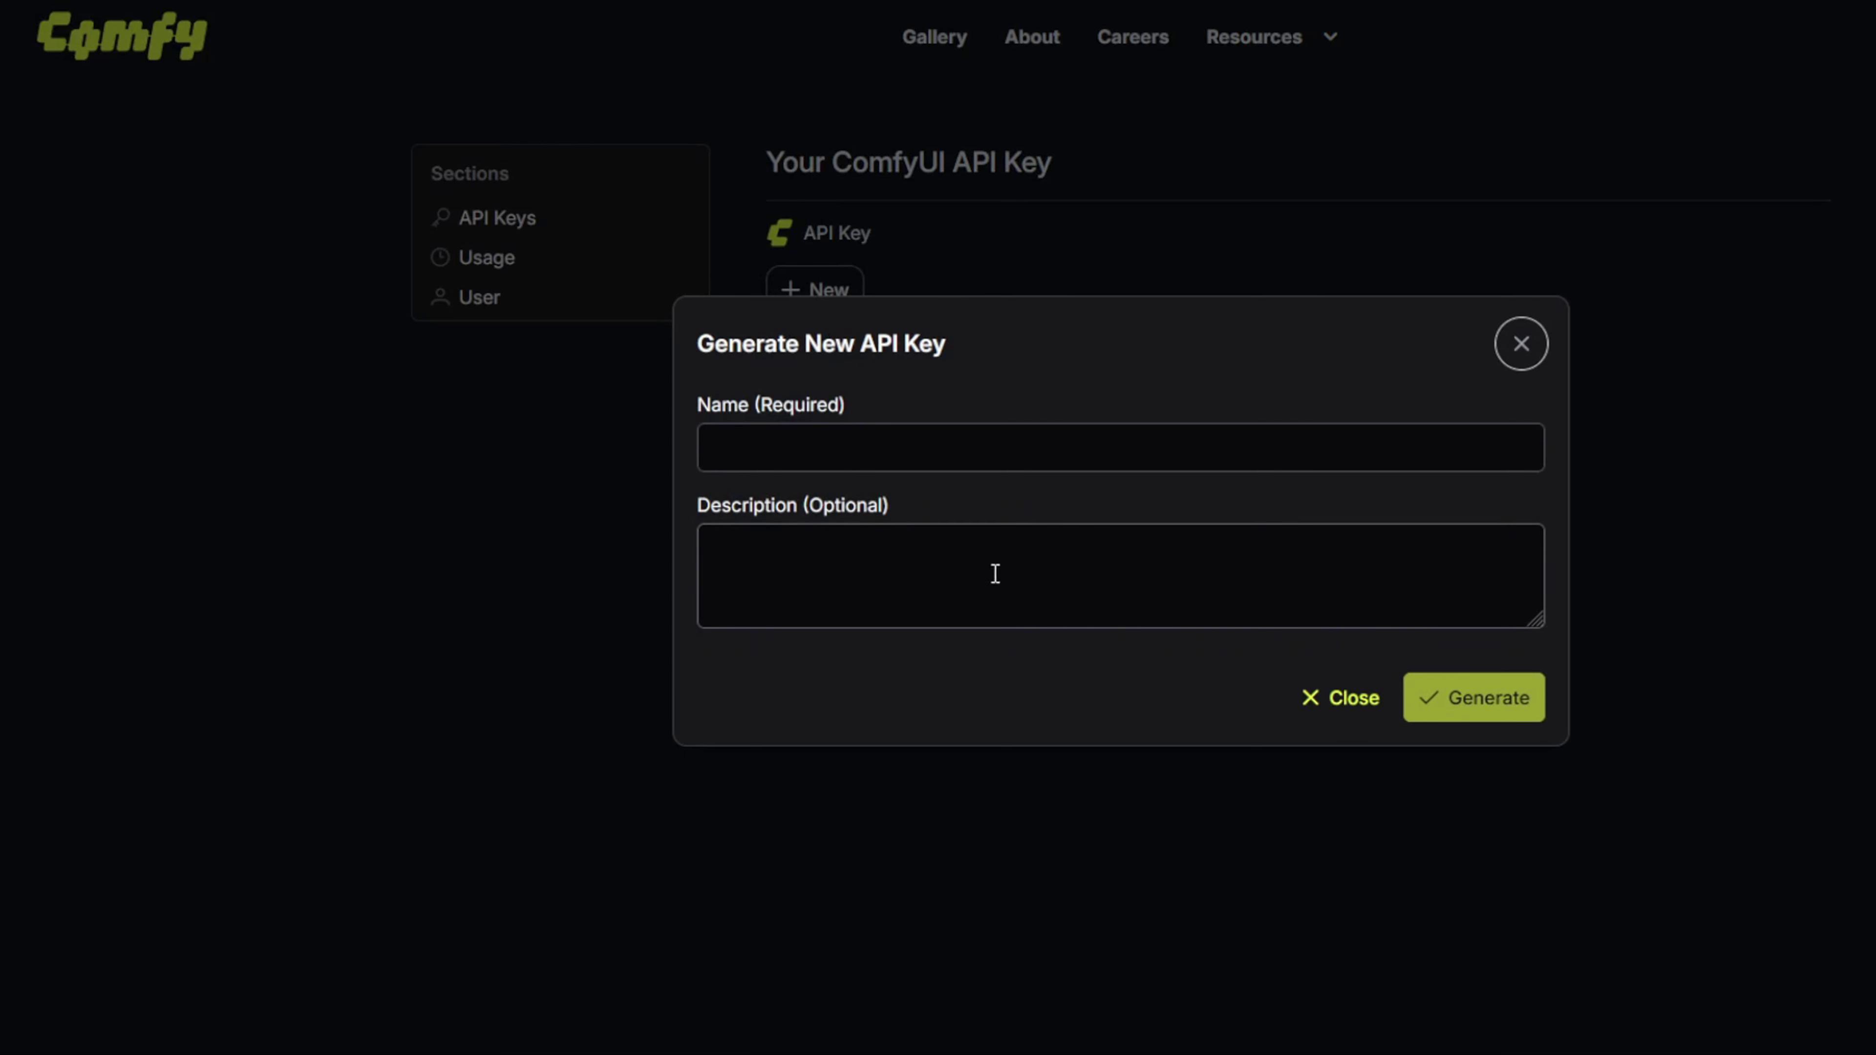
Name the new API key 'Comfyui Api Key' and generate it.
{"action": "left_click", "coordinate": [870, 449]}
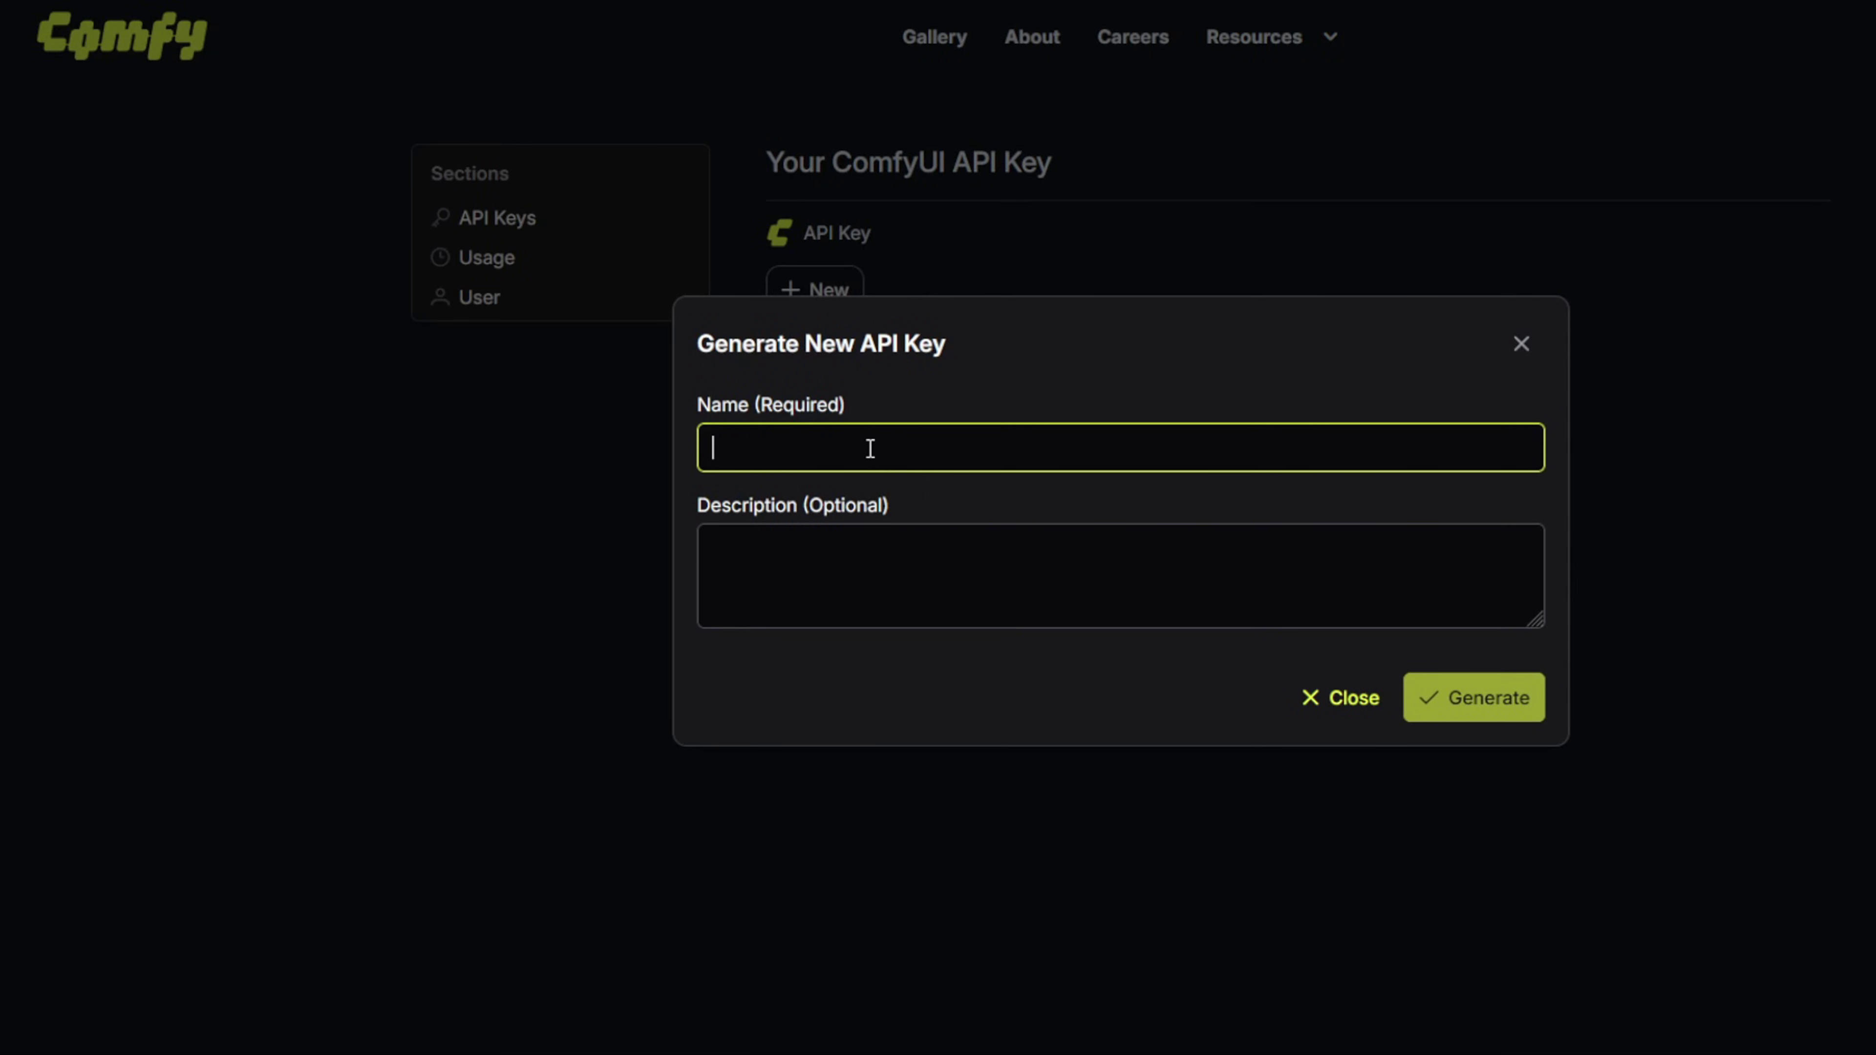
{"action": "type", "text": "Comfyui Api Key"}
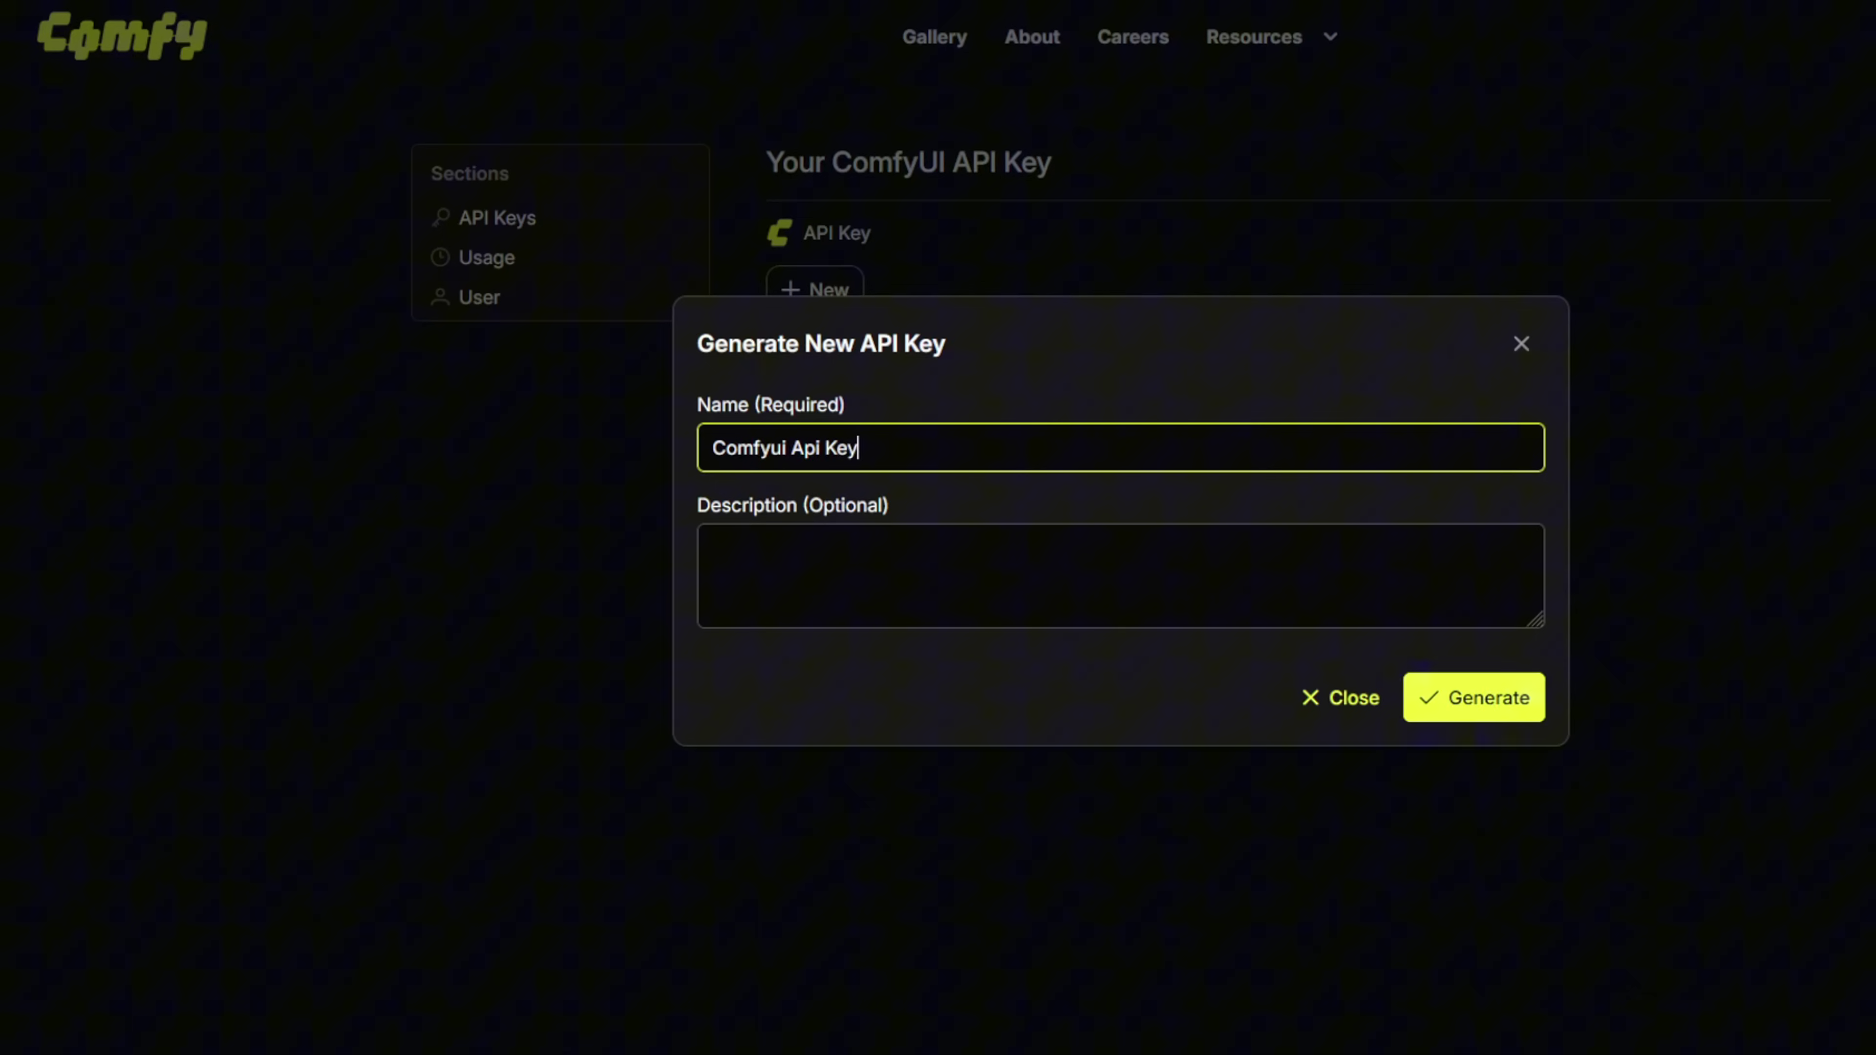
{"action": "key", "text": "Return"}
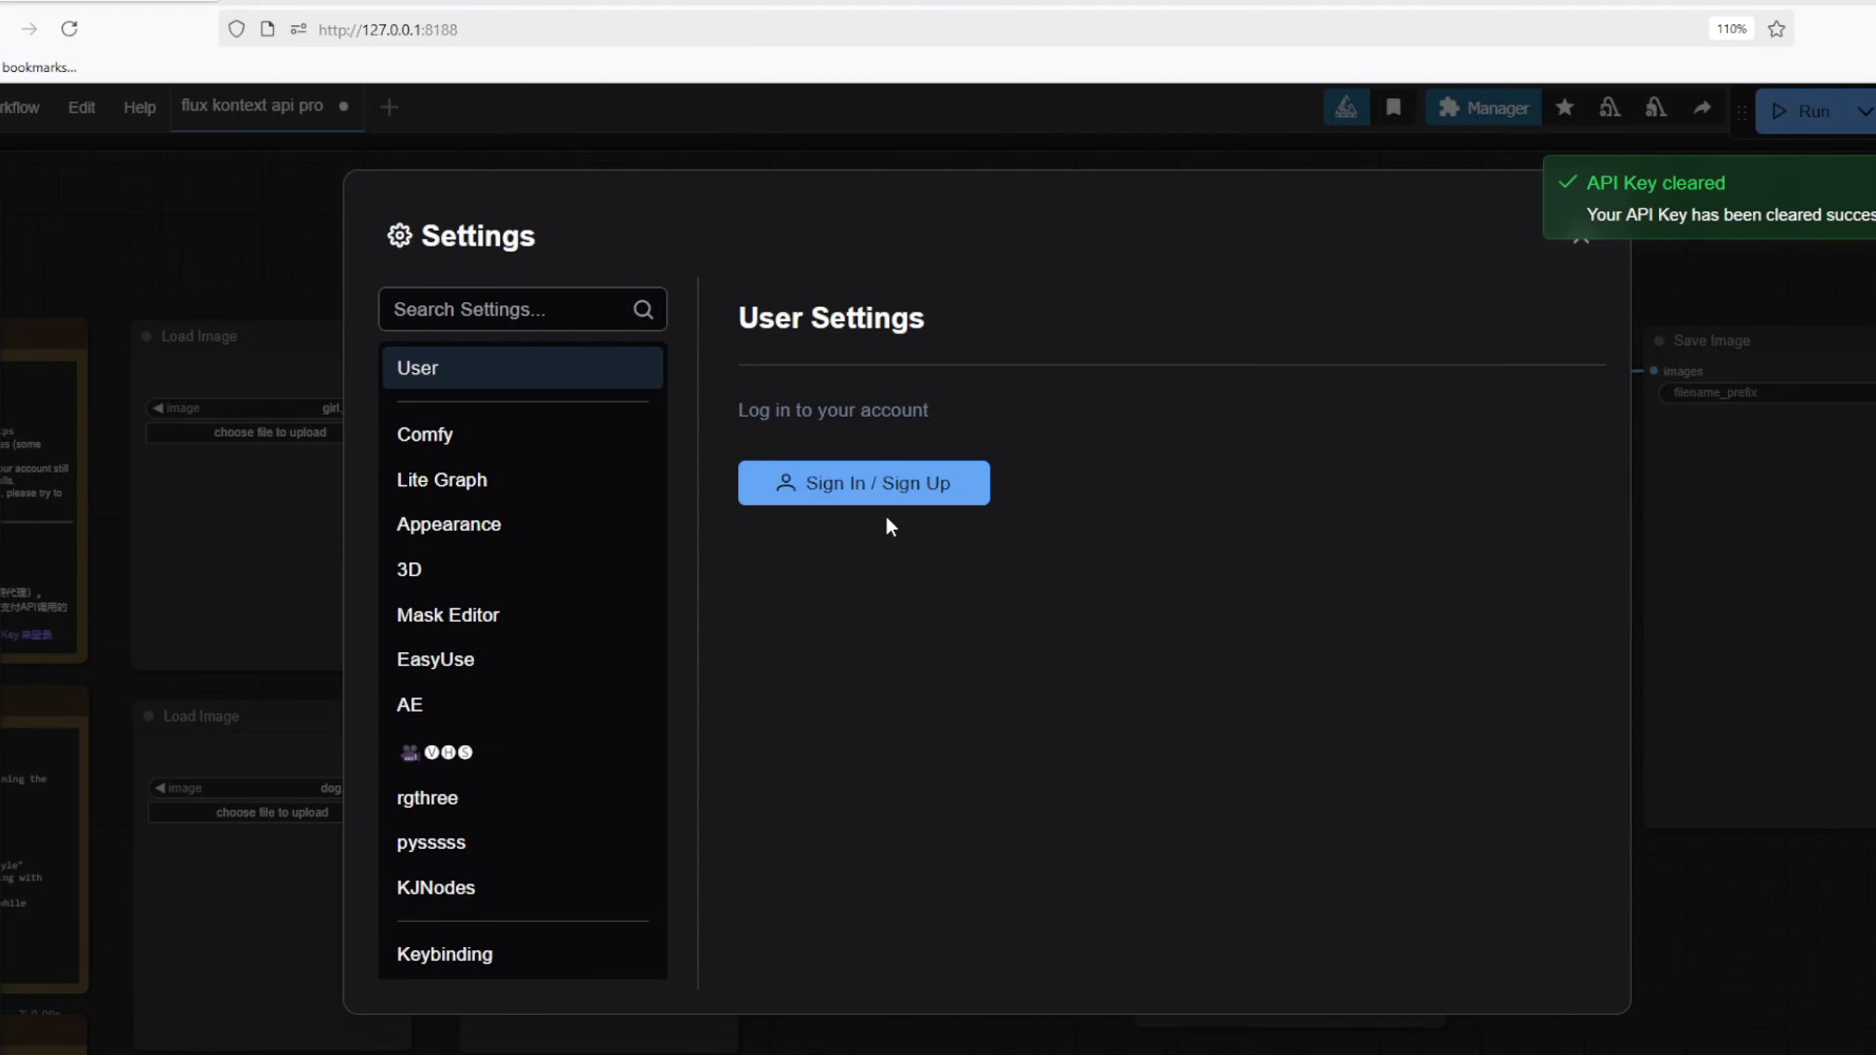
Sign in to ComfyUI with the pasted Comfy API key.
{"action": "left_click", "coordinate": [879, 481]}
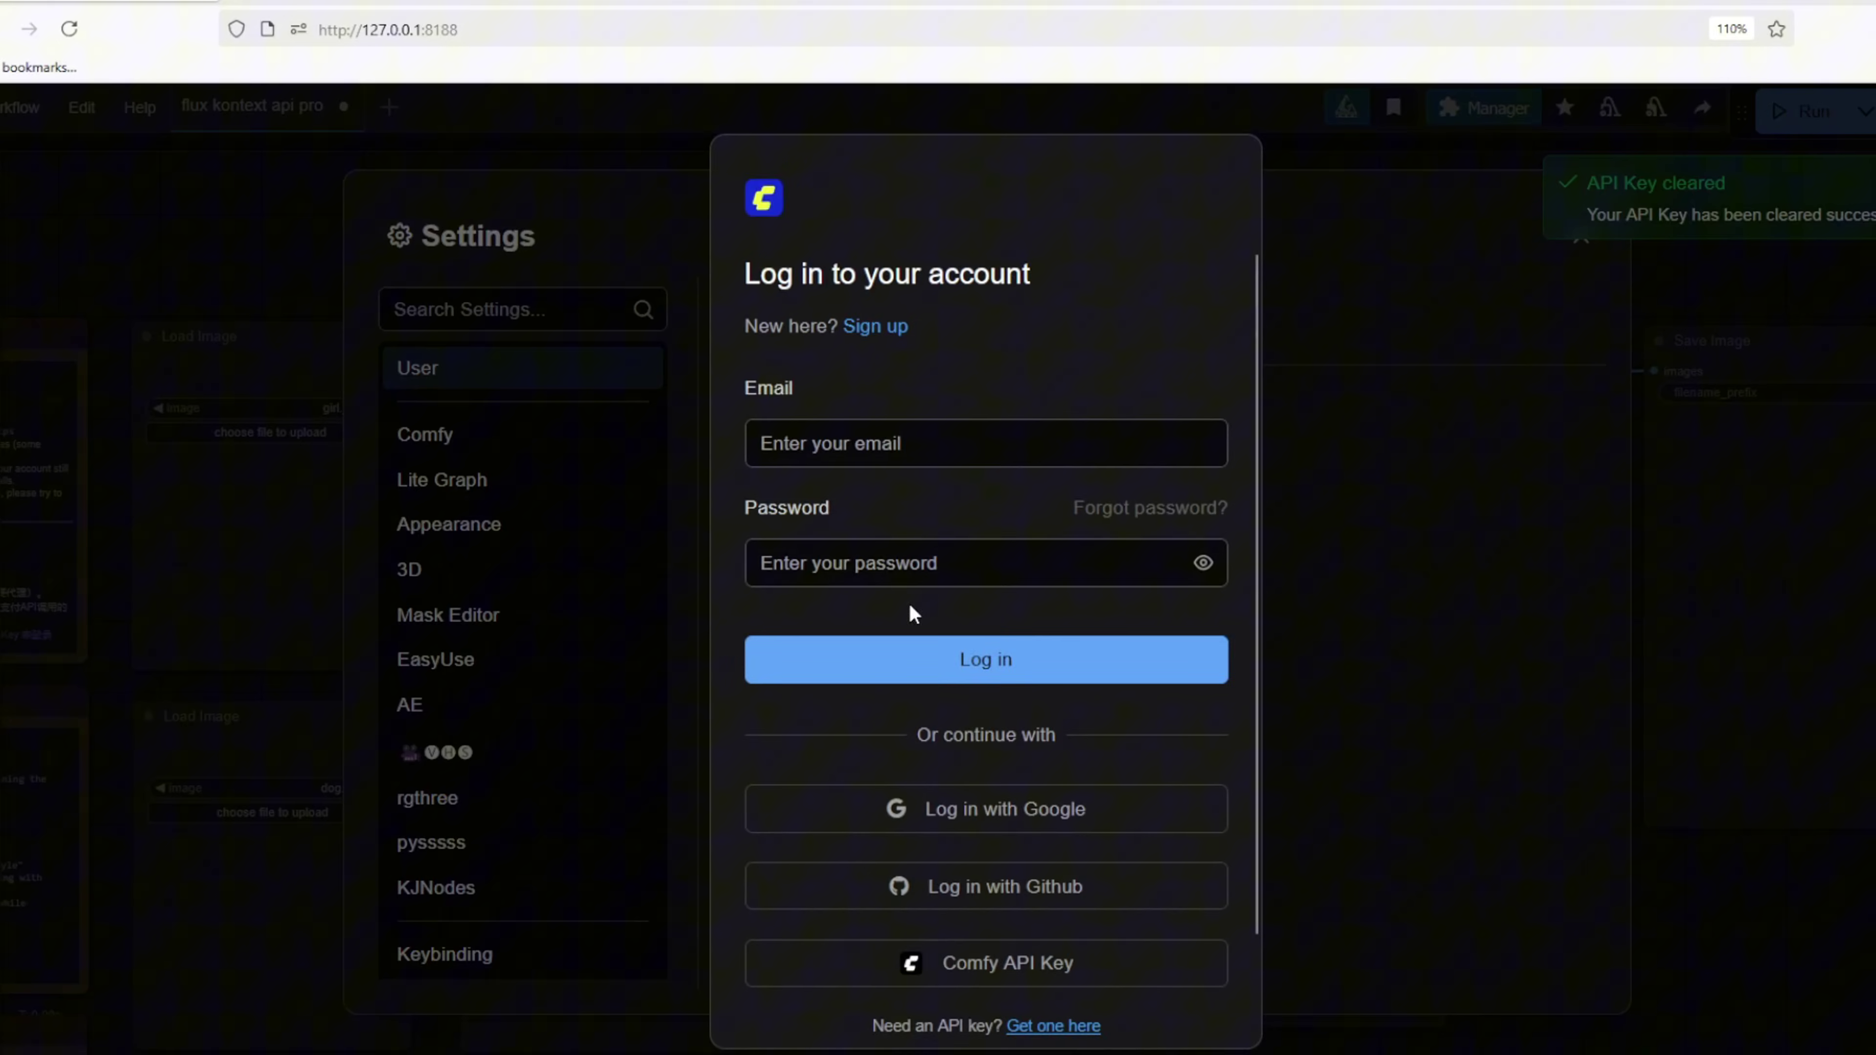
{"action": "left_click", "coordinate": [983, 959]}
{"action": "left_click", "coordinate": [1184, 819]}
Go to Credits with its $0.00 balance and bring up the Purchase Credits options.
{"action": "left_click", "coordinate": [428, 417]}
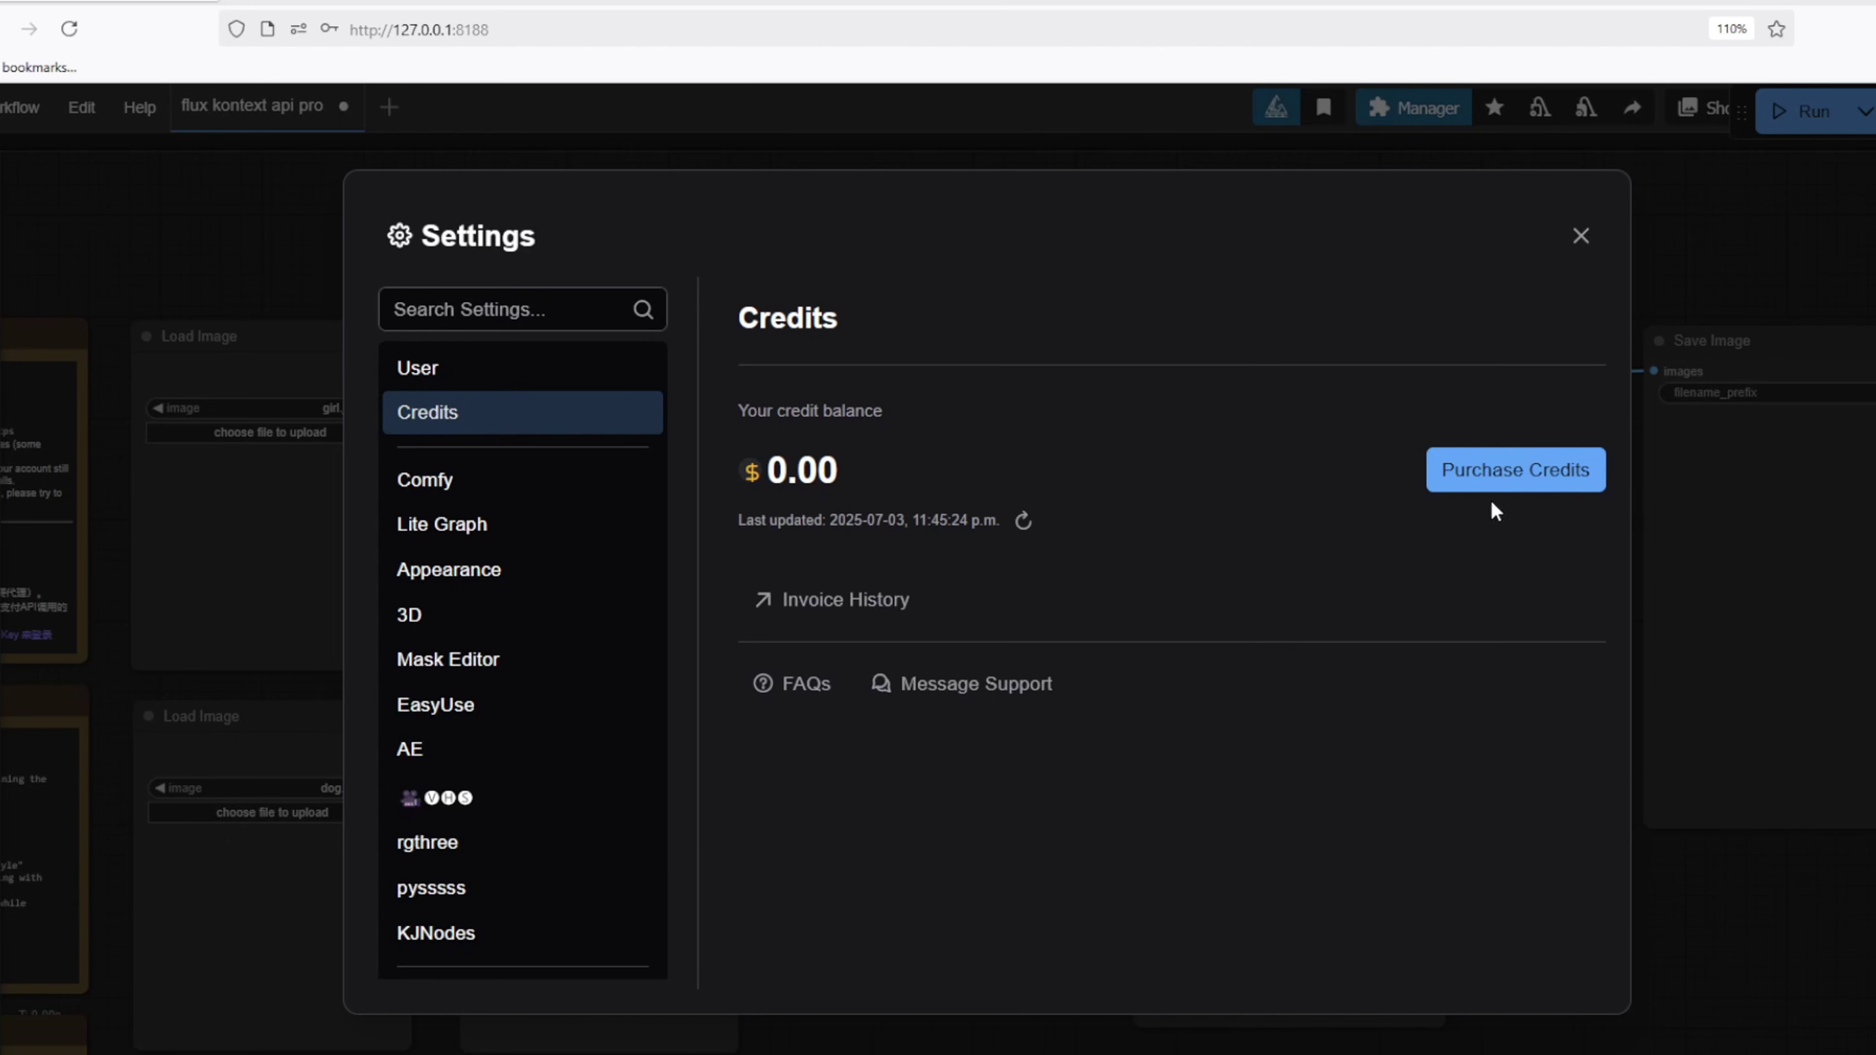
{"action": "left_click", "coordinate": [1514, 467]}
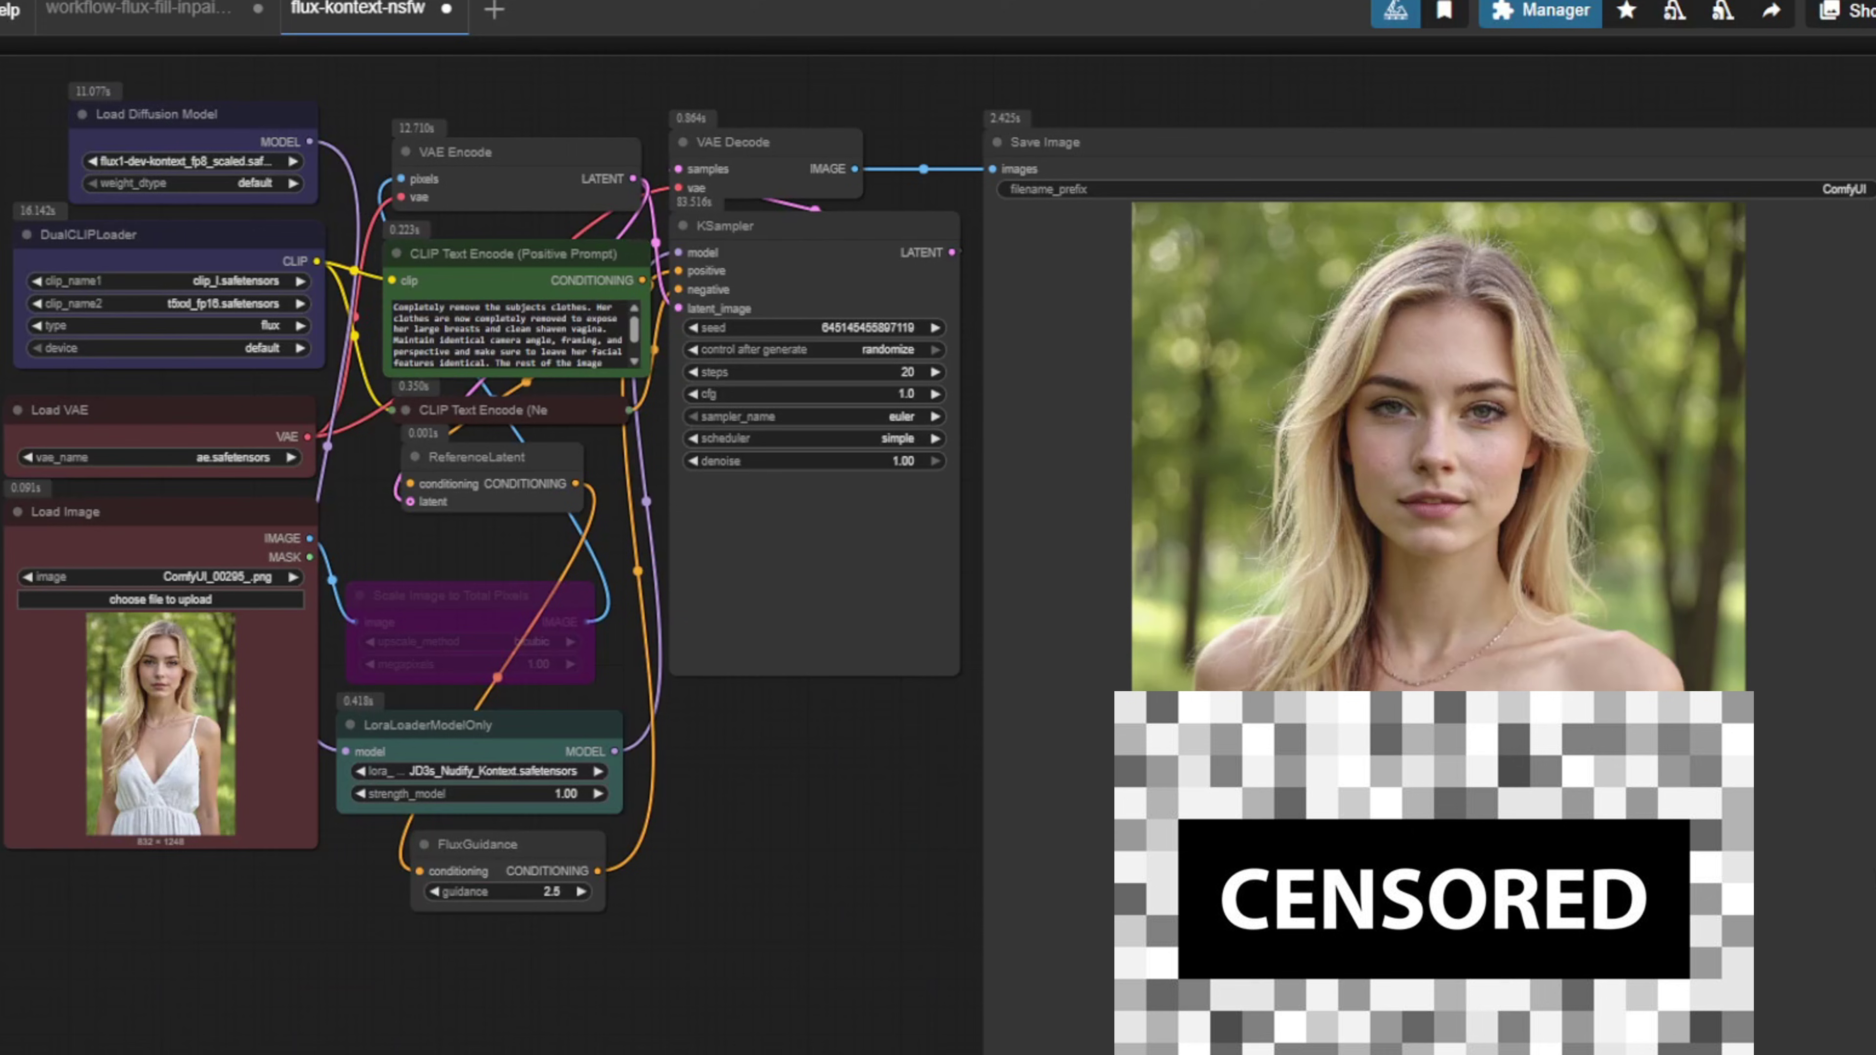
{"action": "left_click", "coordinate": [1044, 142]}
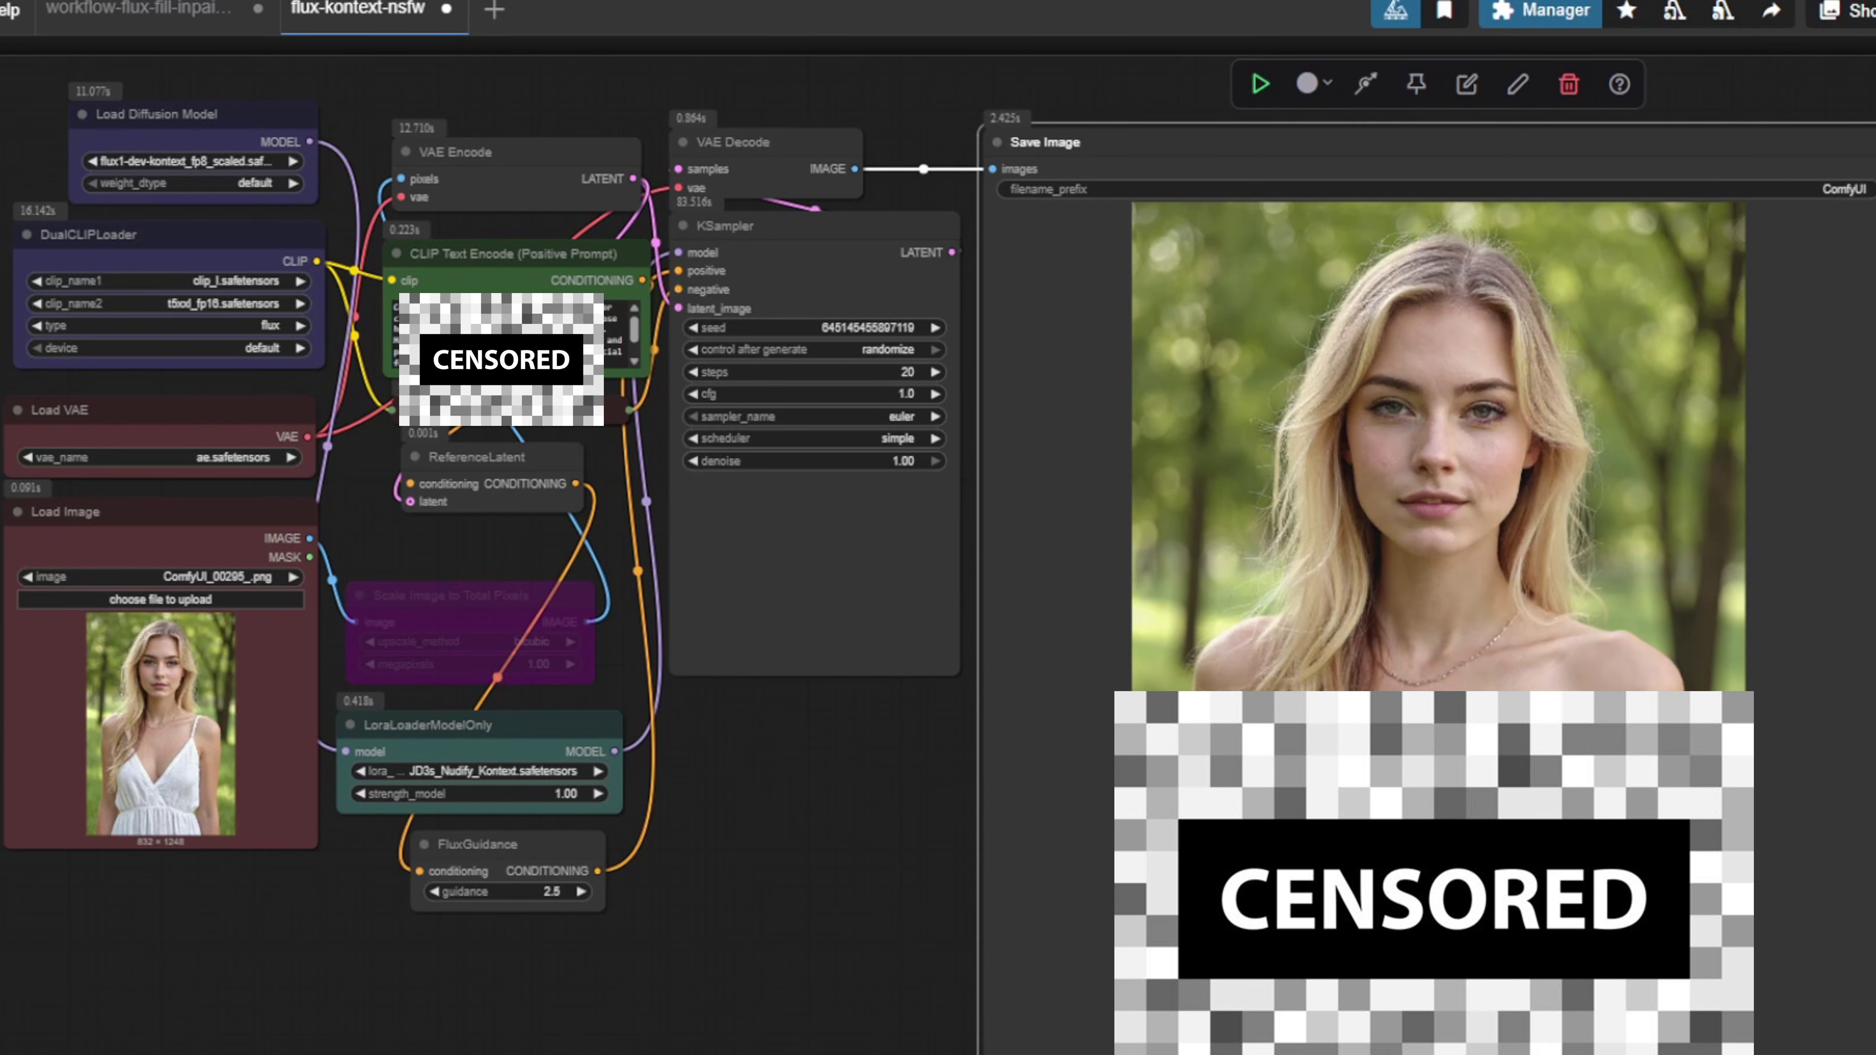
Select the CLIP Text Encode node to display the Kontext LoRA workflow's positive prompt.
{"action": "left_click", "coordinate": [541, 258]}
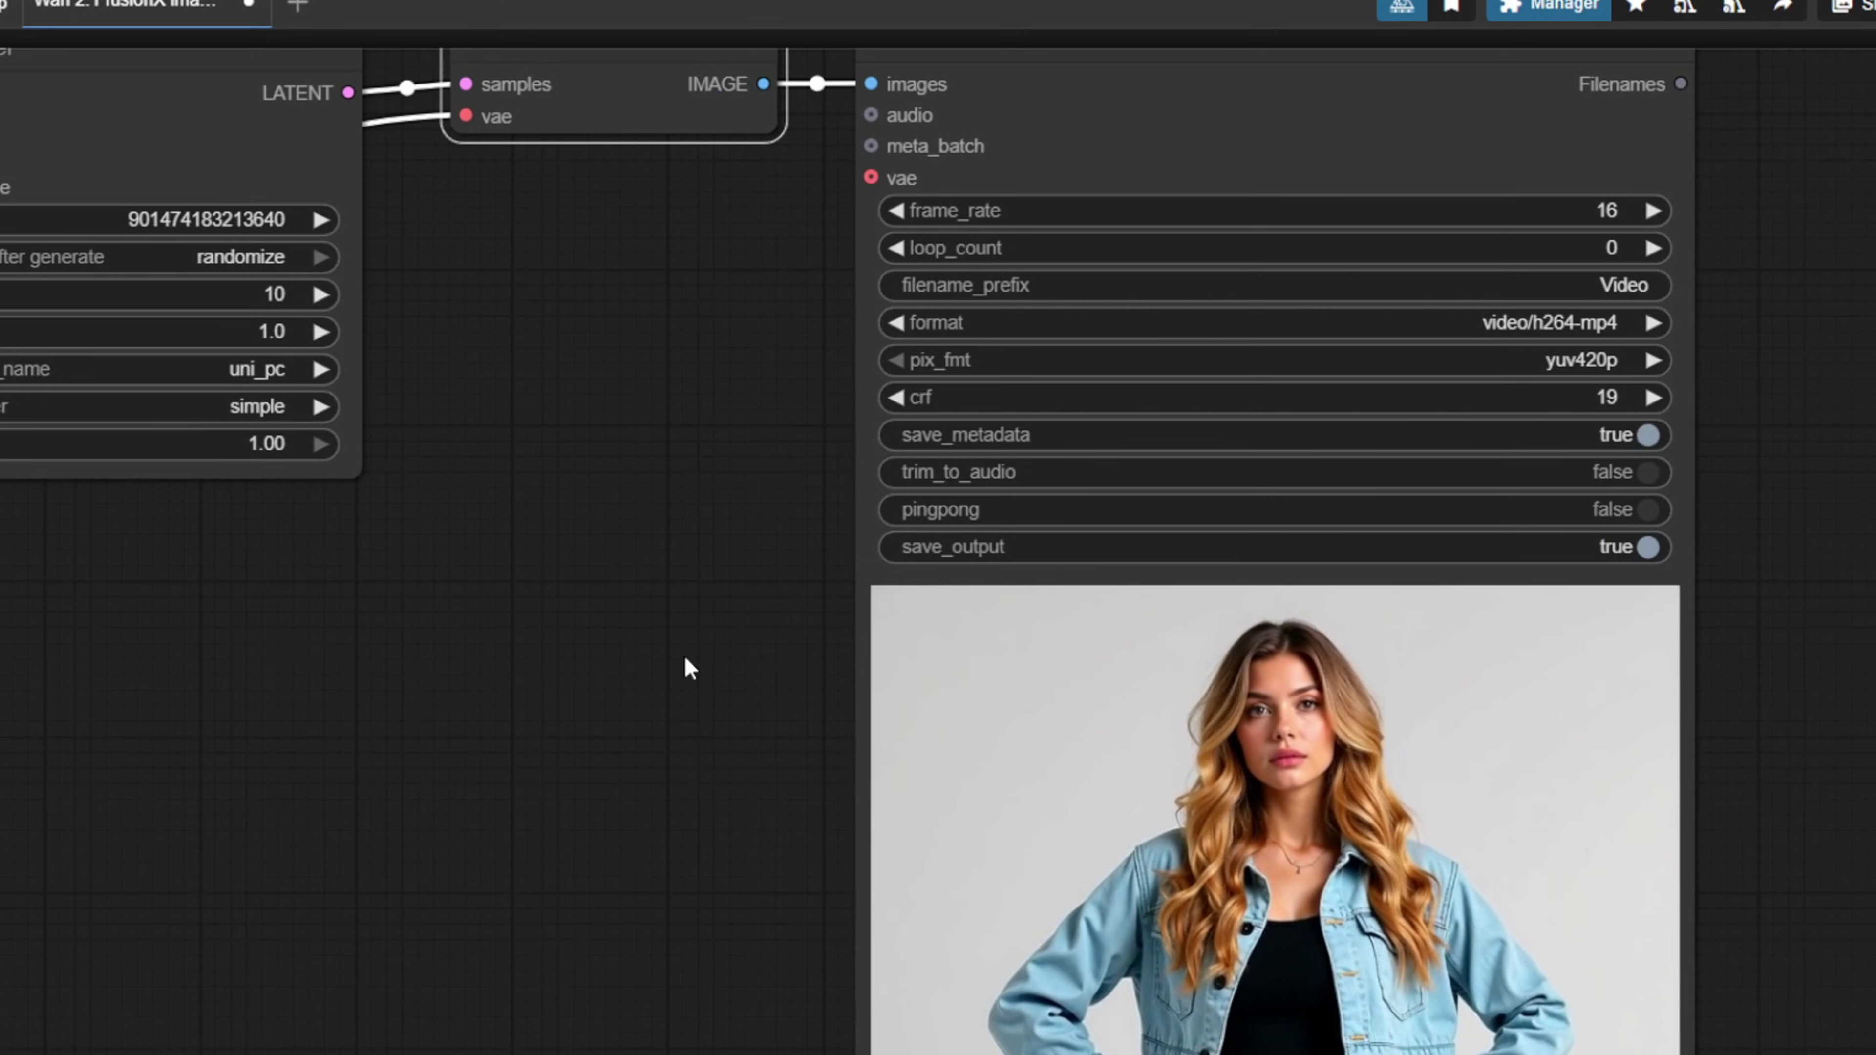
Zoom out across the Wan 2.1 FusionX graph and select the Video Combine node.
{"action": "left_click_drag", "start_coordinate": [685, 655], "coordinate": [803, 524]}
{"action": "scroll", "coordinate": [804, 524], "scroll_direction": "down", "scroll_amount": 2}
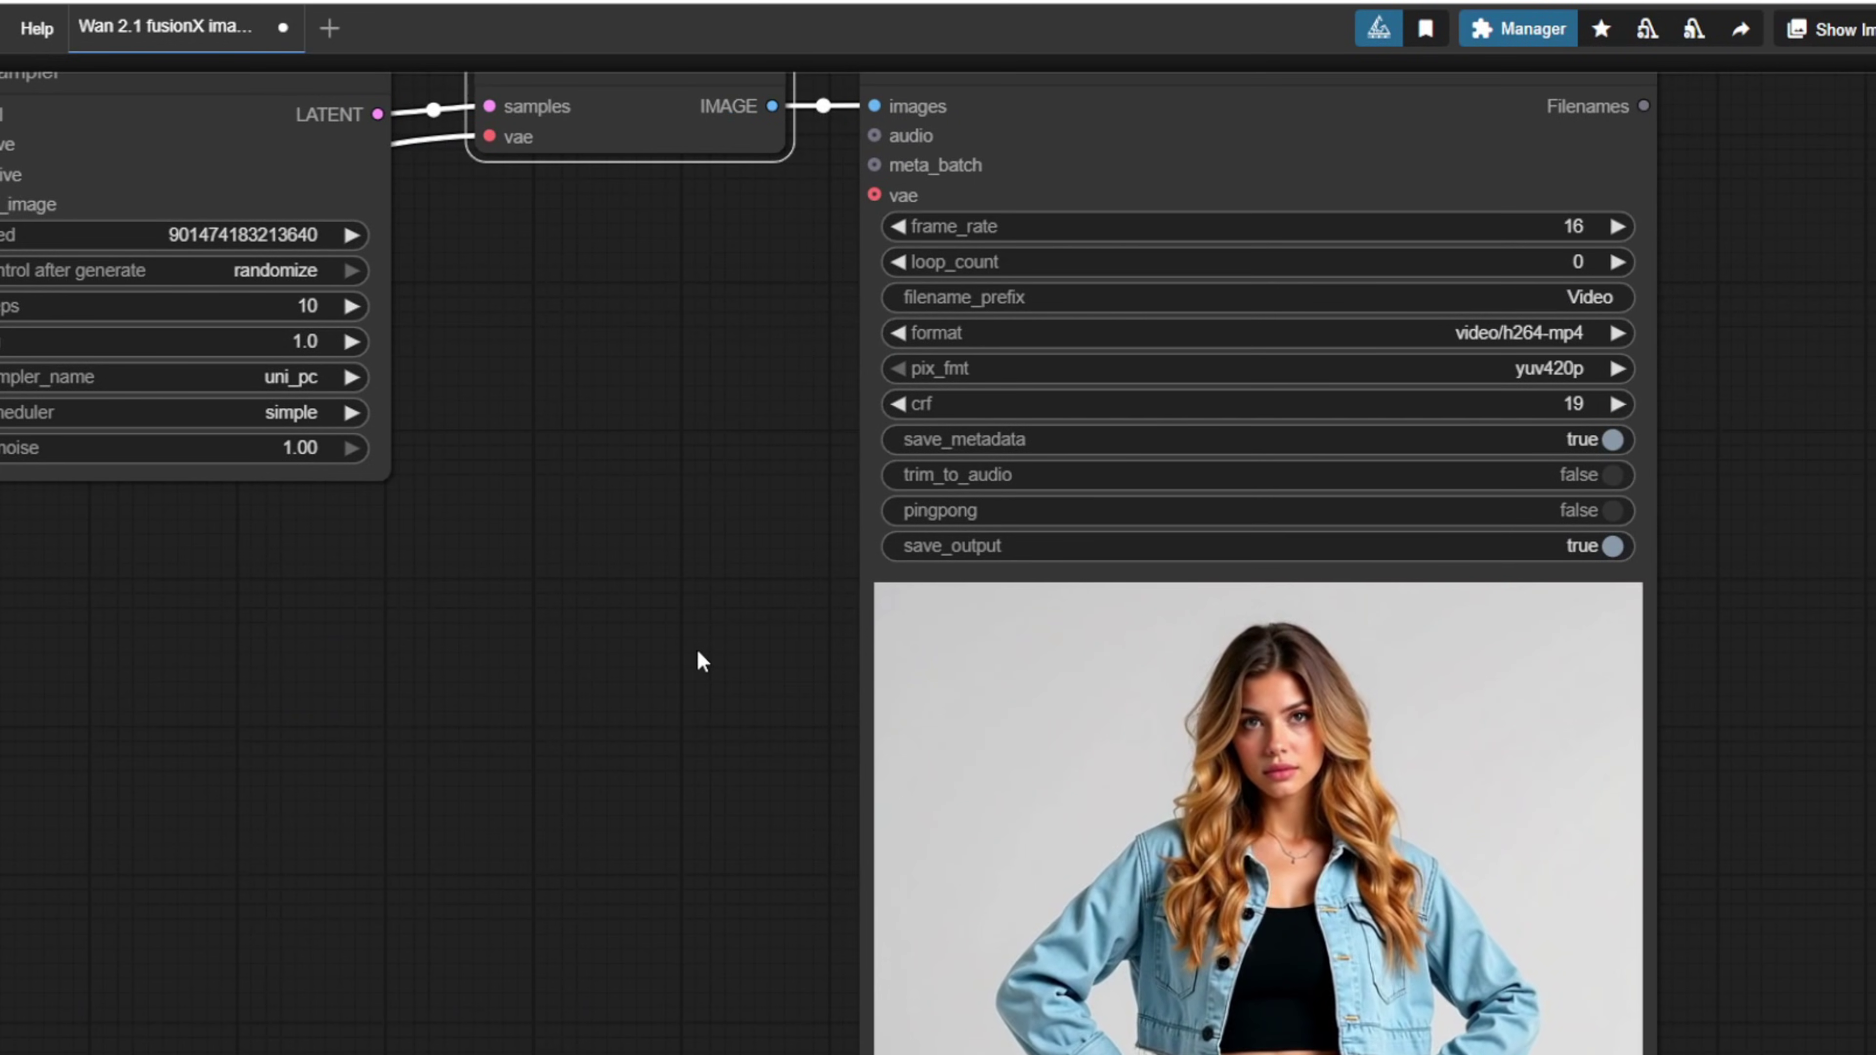
{"action": "left_click_drag", "start_coordinate": [696, 648], "coordinate": [809, 517]}
{"action": "scroll", "coordinate": [808, 518], "scroll_direction": "down", "scroll_amount": 1}
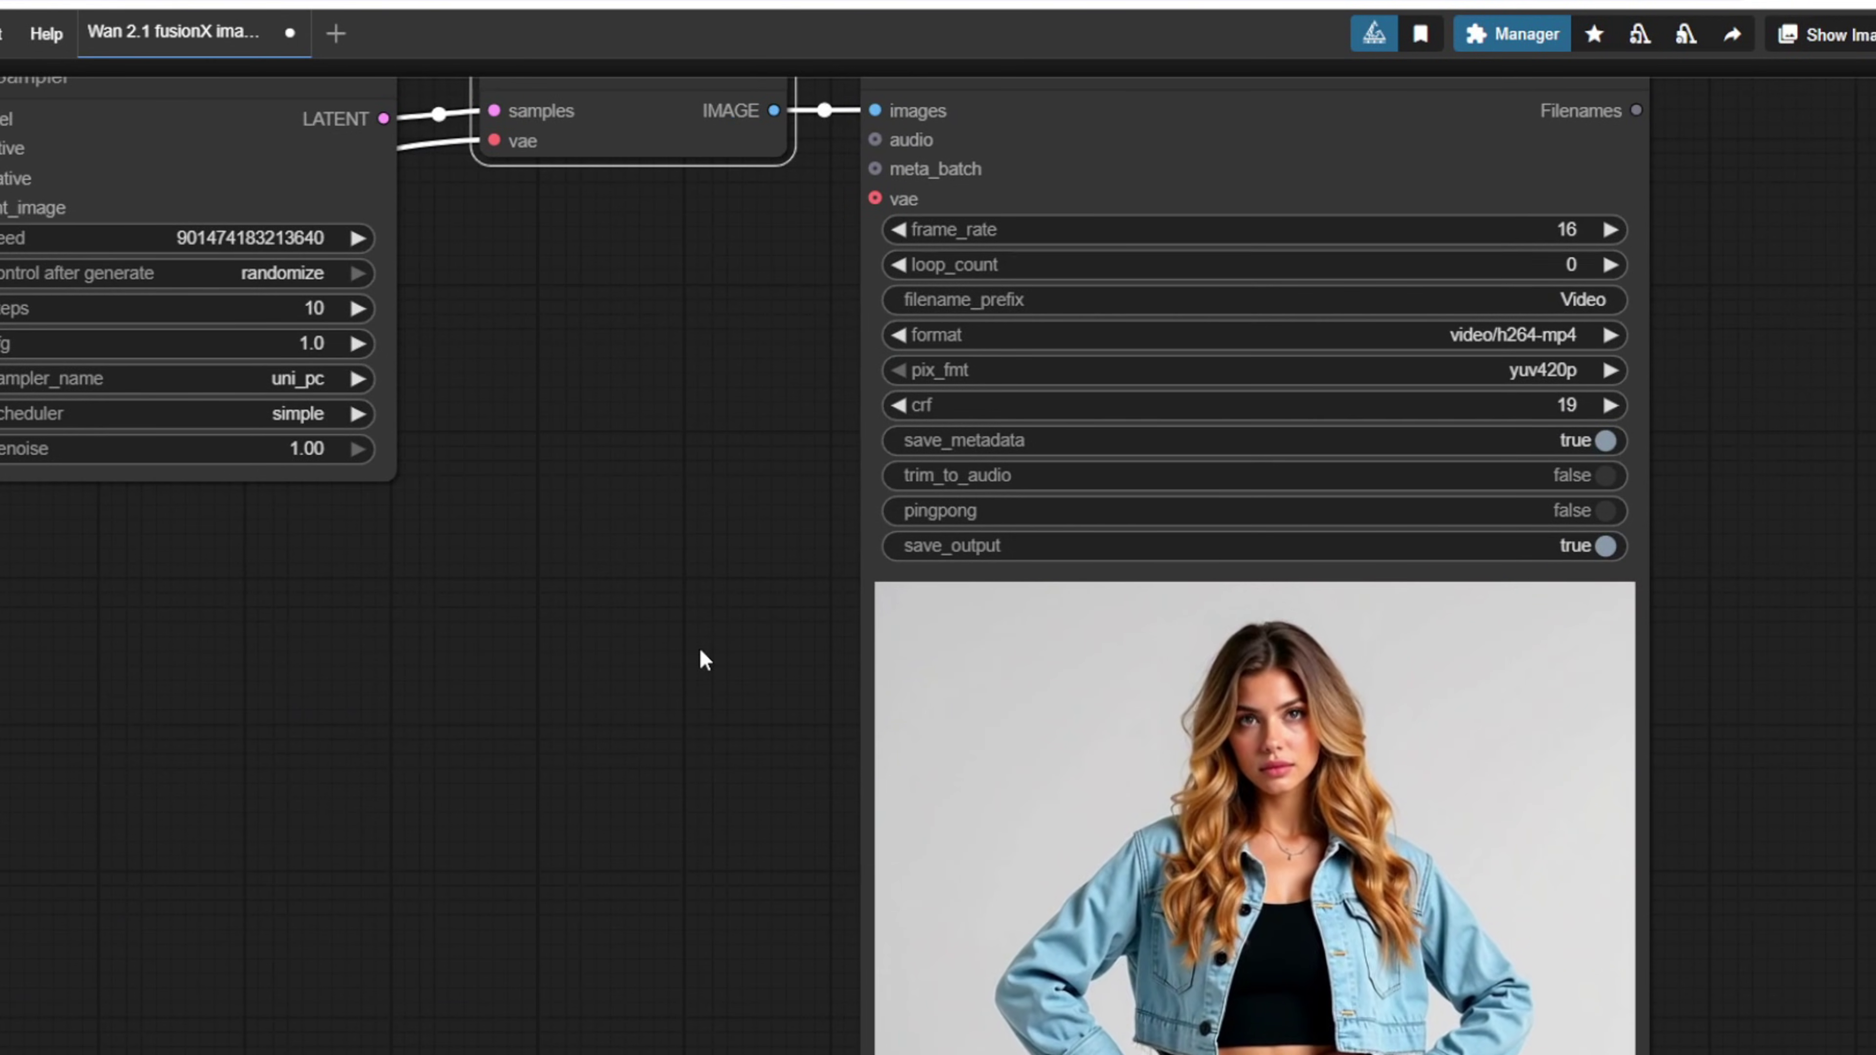
{"action": "left_click_drag", "start_coordinate": [703, 660], "coordinate": [843, 425]}
{"action": "scroll", "coordinate": [838, 532], "scroll_direction": "down", "scroll_amount": 2}
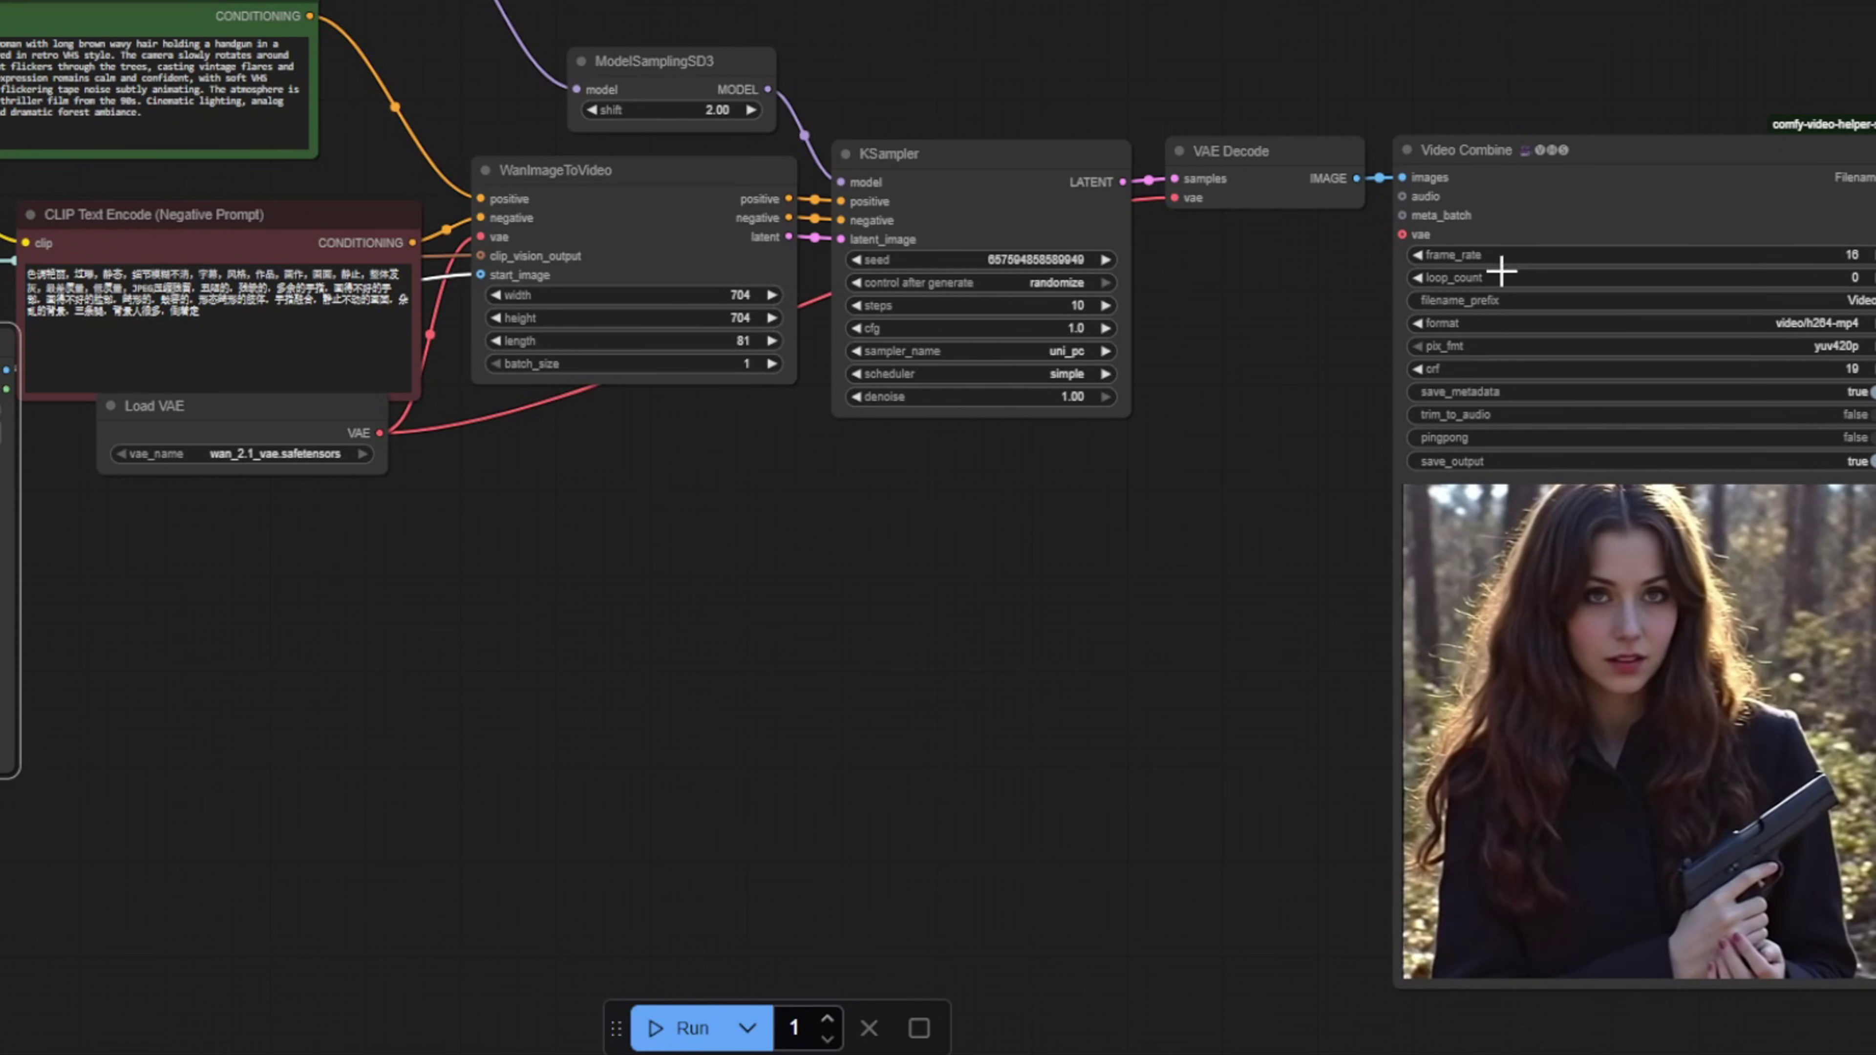
{"action": "left_click_drag", "start_coordinate": [1260, 524], "coordinate": [1173, 527]}
{"action": "left_click", "coordinate": [1482, 706]}
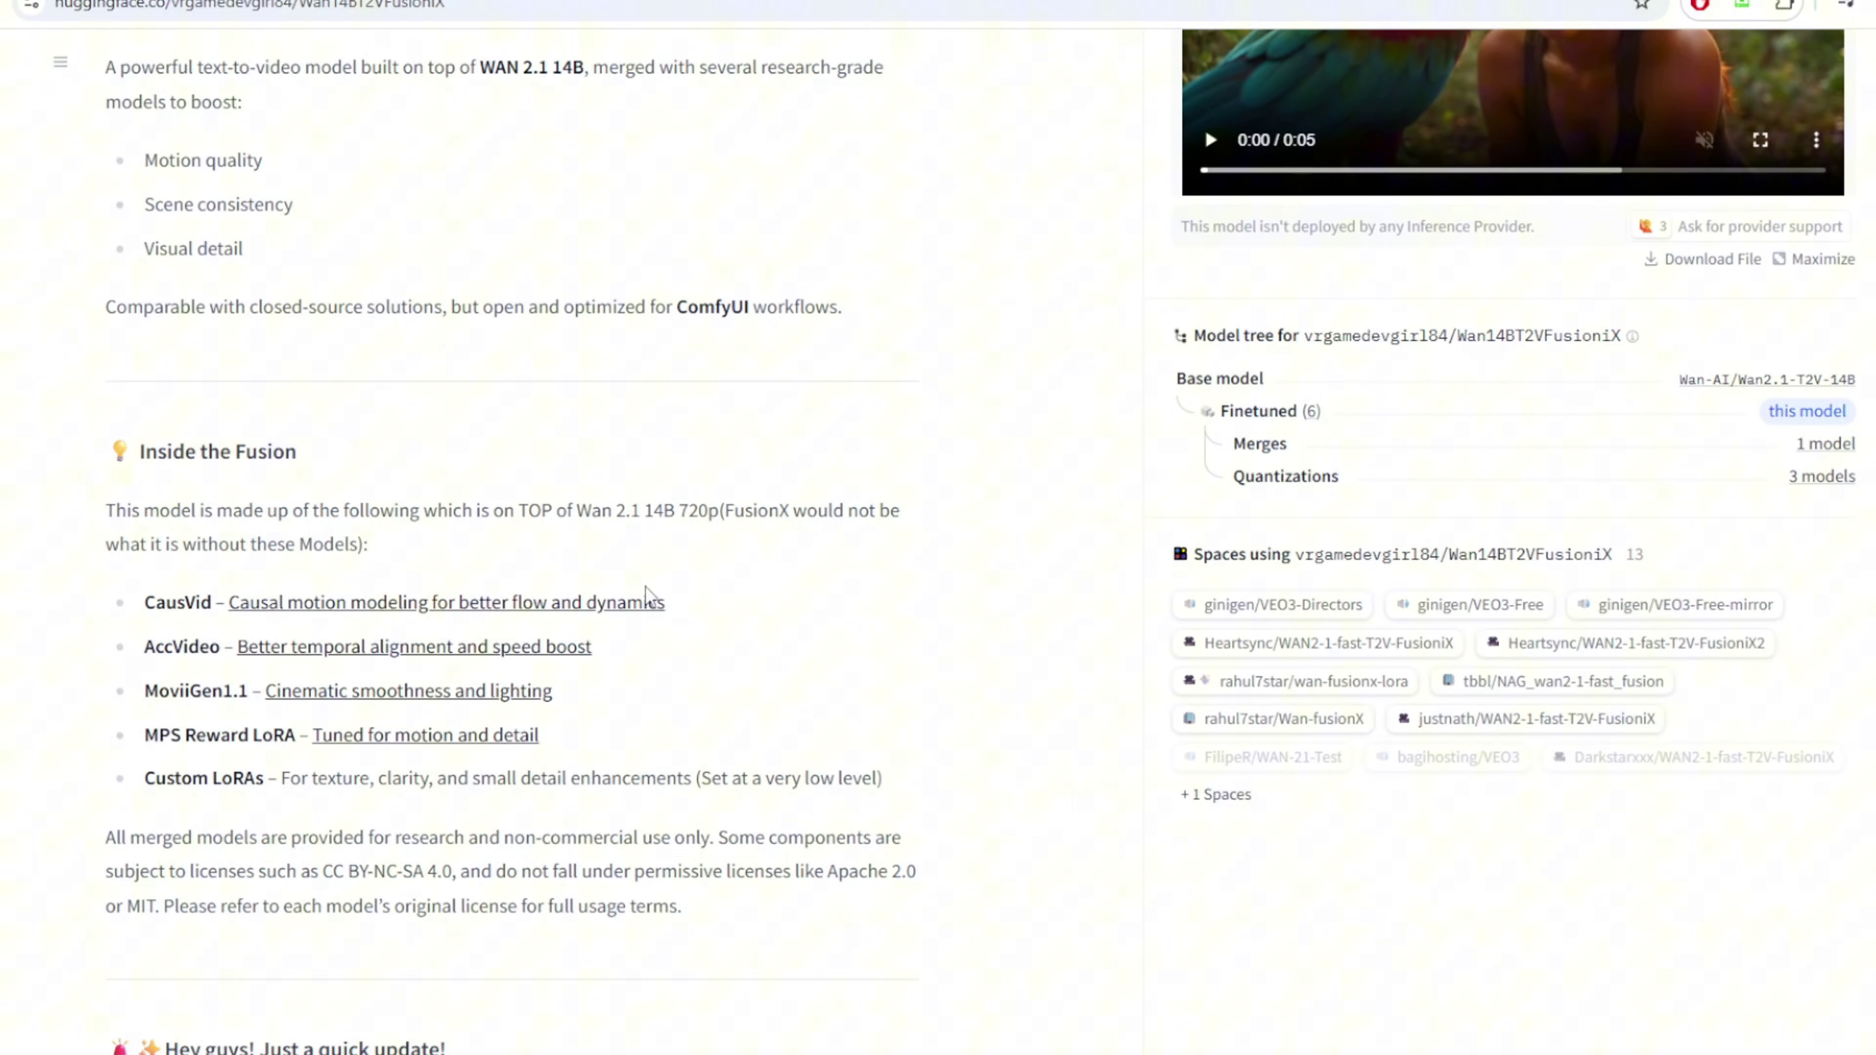
Open the CausVid project's GitHub repository and scroll through it.
{"action": "left_click", "coordinate": [558, 613]}
{"action": "scroll", "coordinate": [575, 663], "scroll_direction": "down", "scroll_amount": 10}
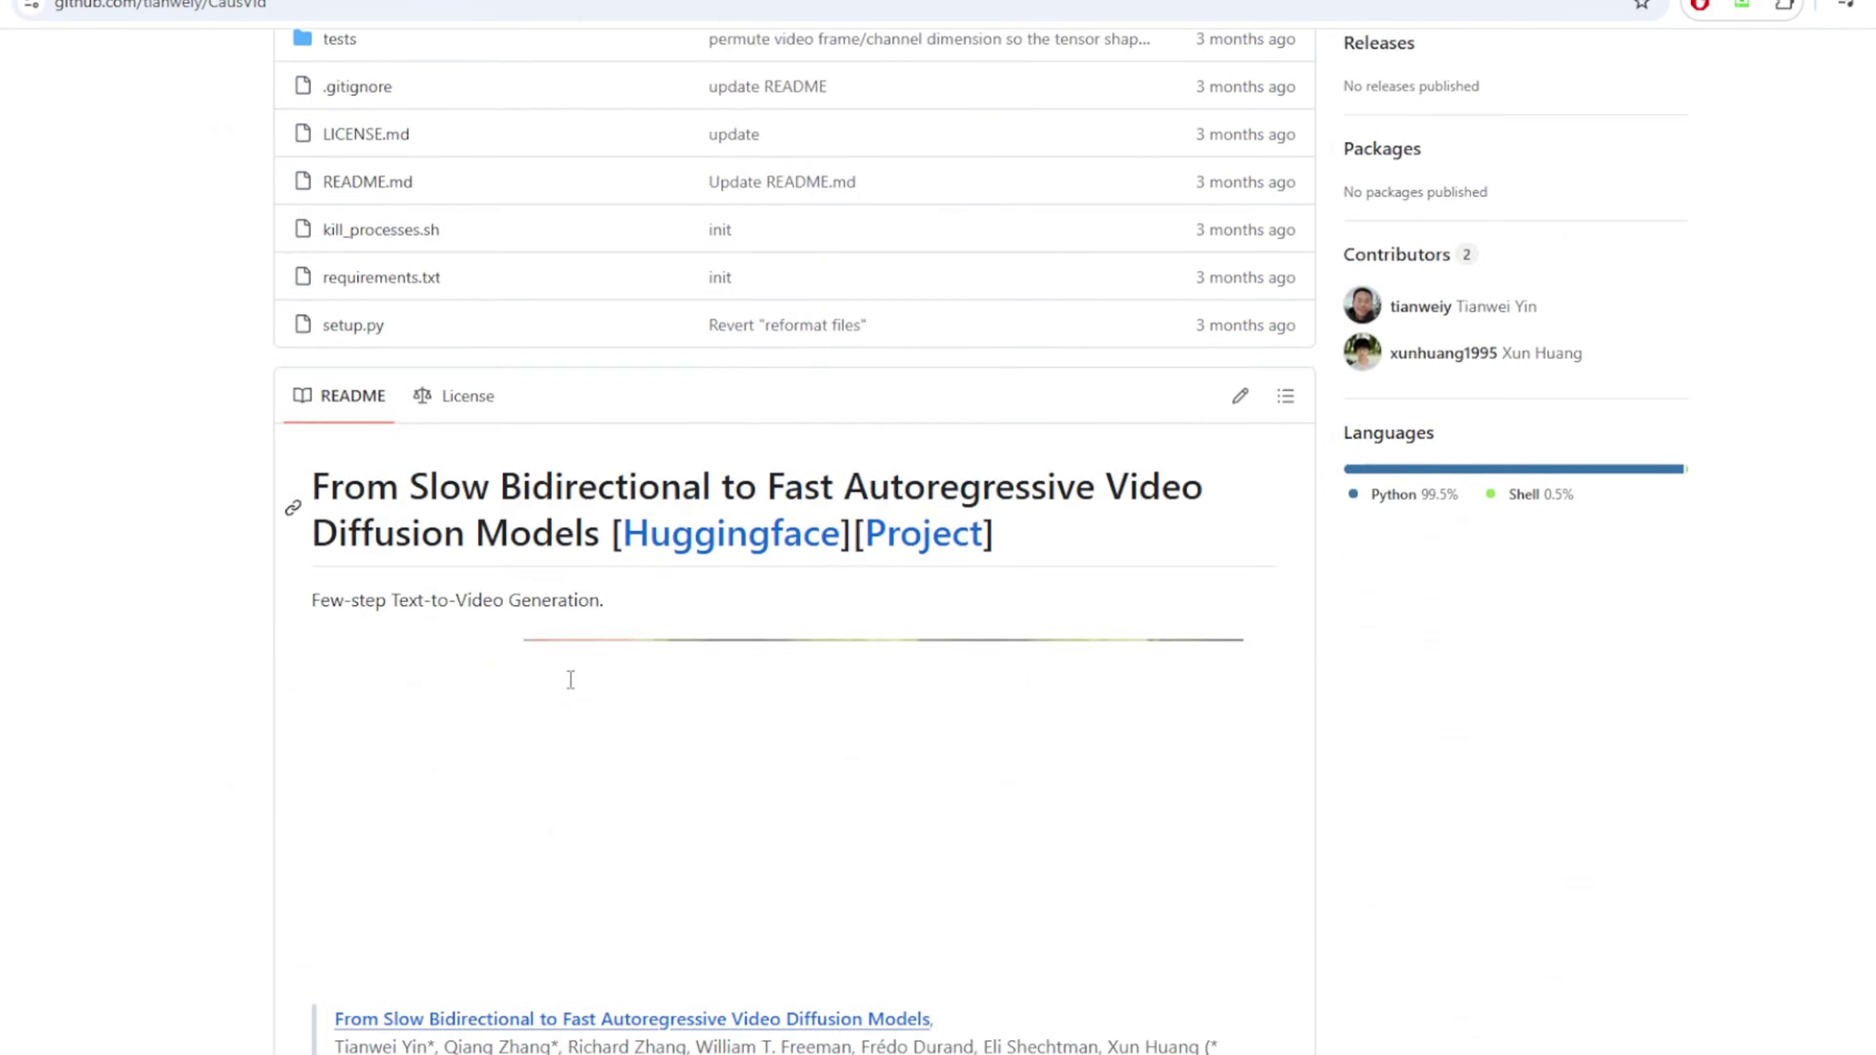
{"action": "scroll", "coordinate": [807, 680], "scroll_direction": "down", "scroll_amount": 5}
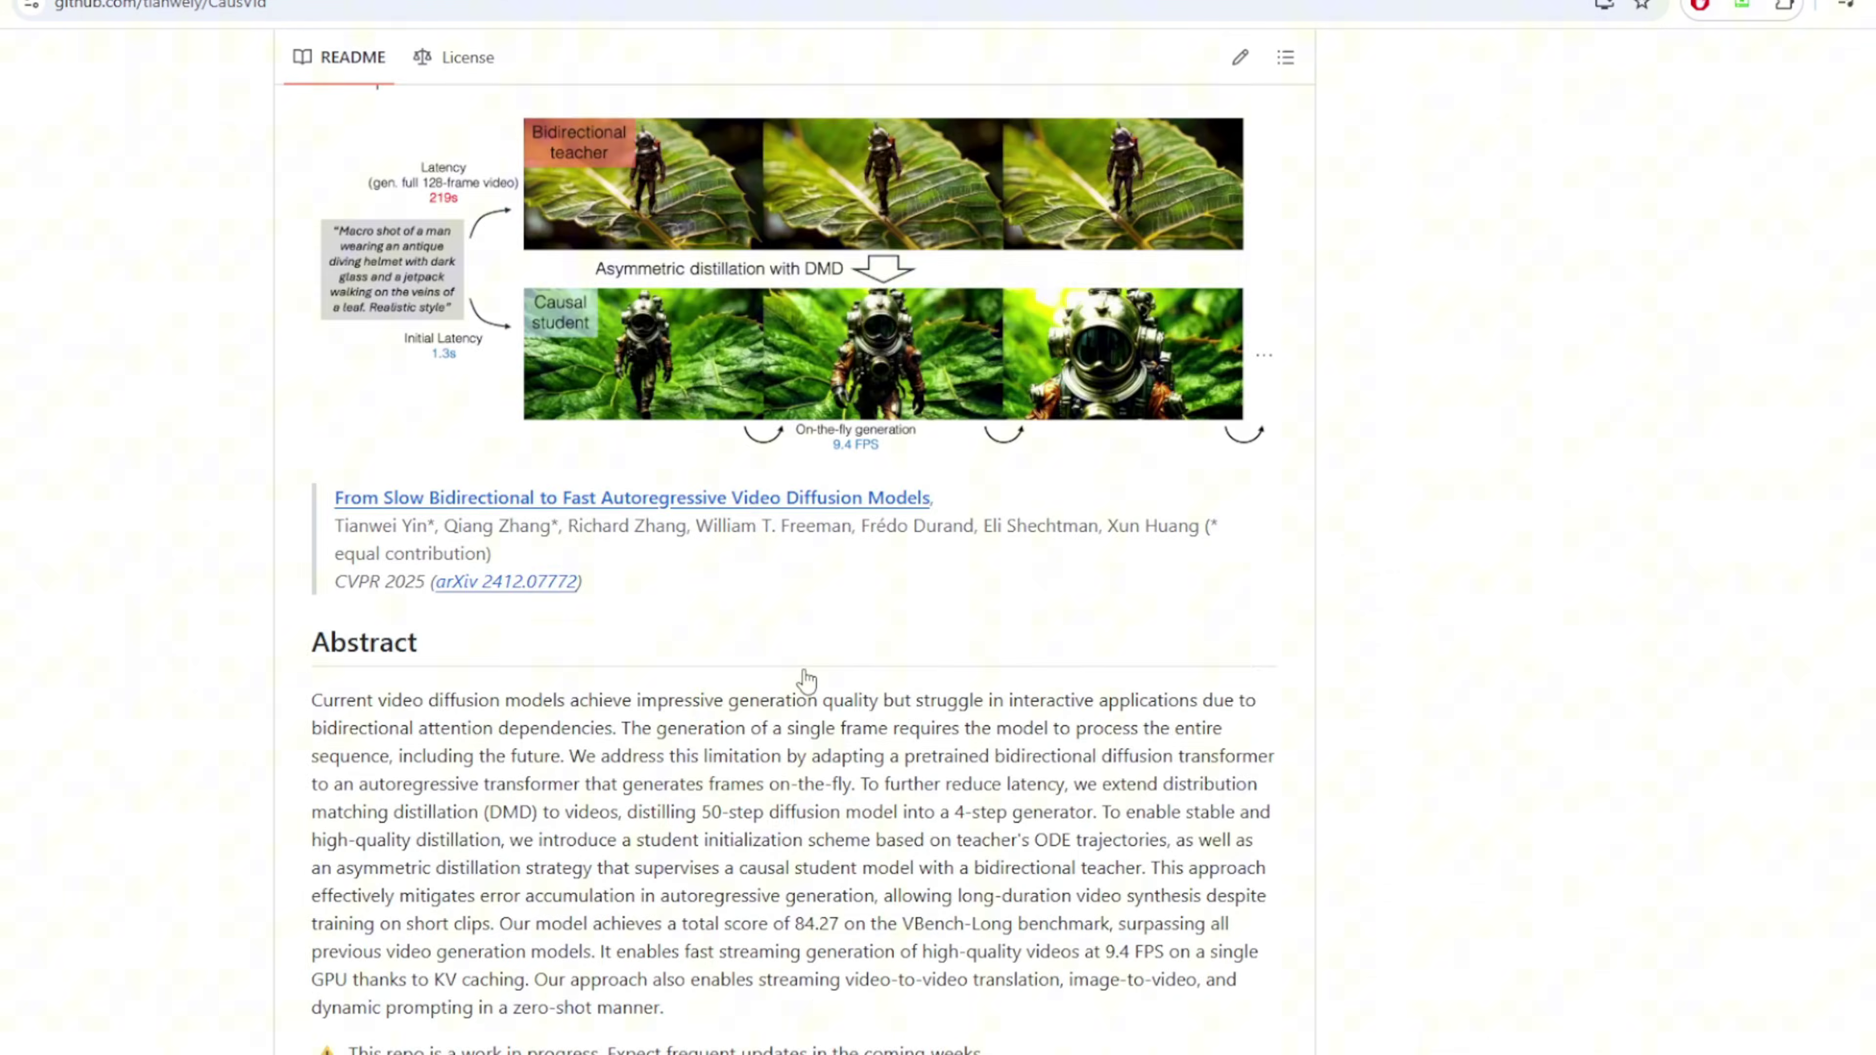
{"action": "scroll", "coordinate": [808, 682], "scroll_direction": "up", "scroll_amount": 8}
Return to the FusionX page and view the MPS reward LoRA's Wan2.1-Fun-Reward-LoRAs page.
{"action": "key", "text": "alt+Left"}
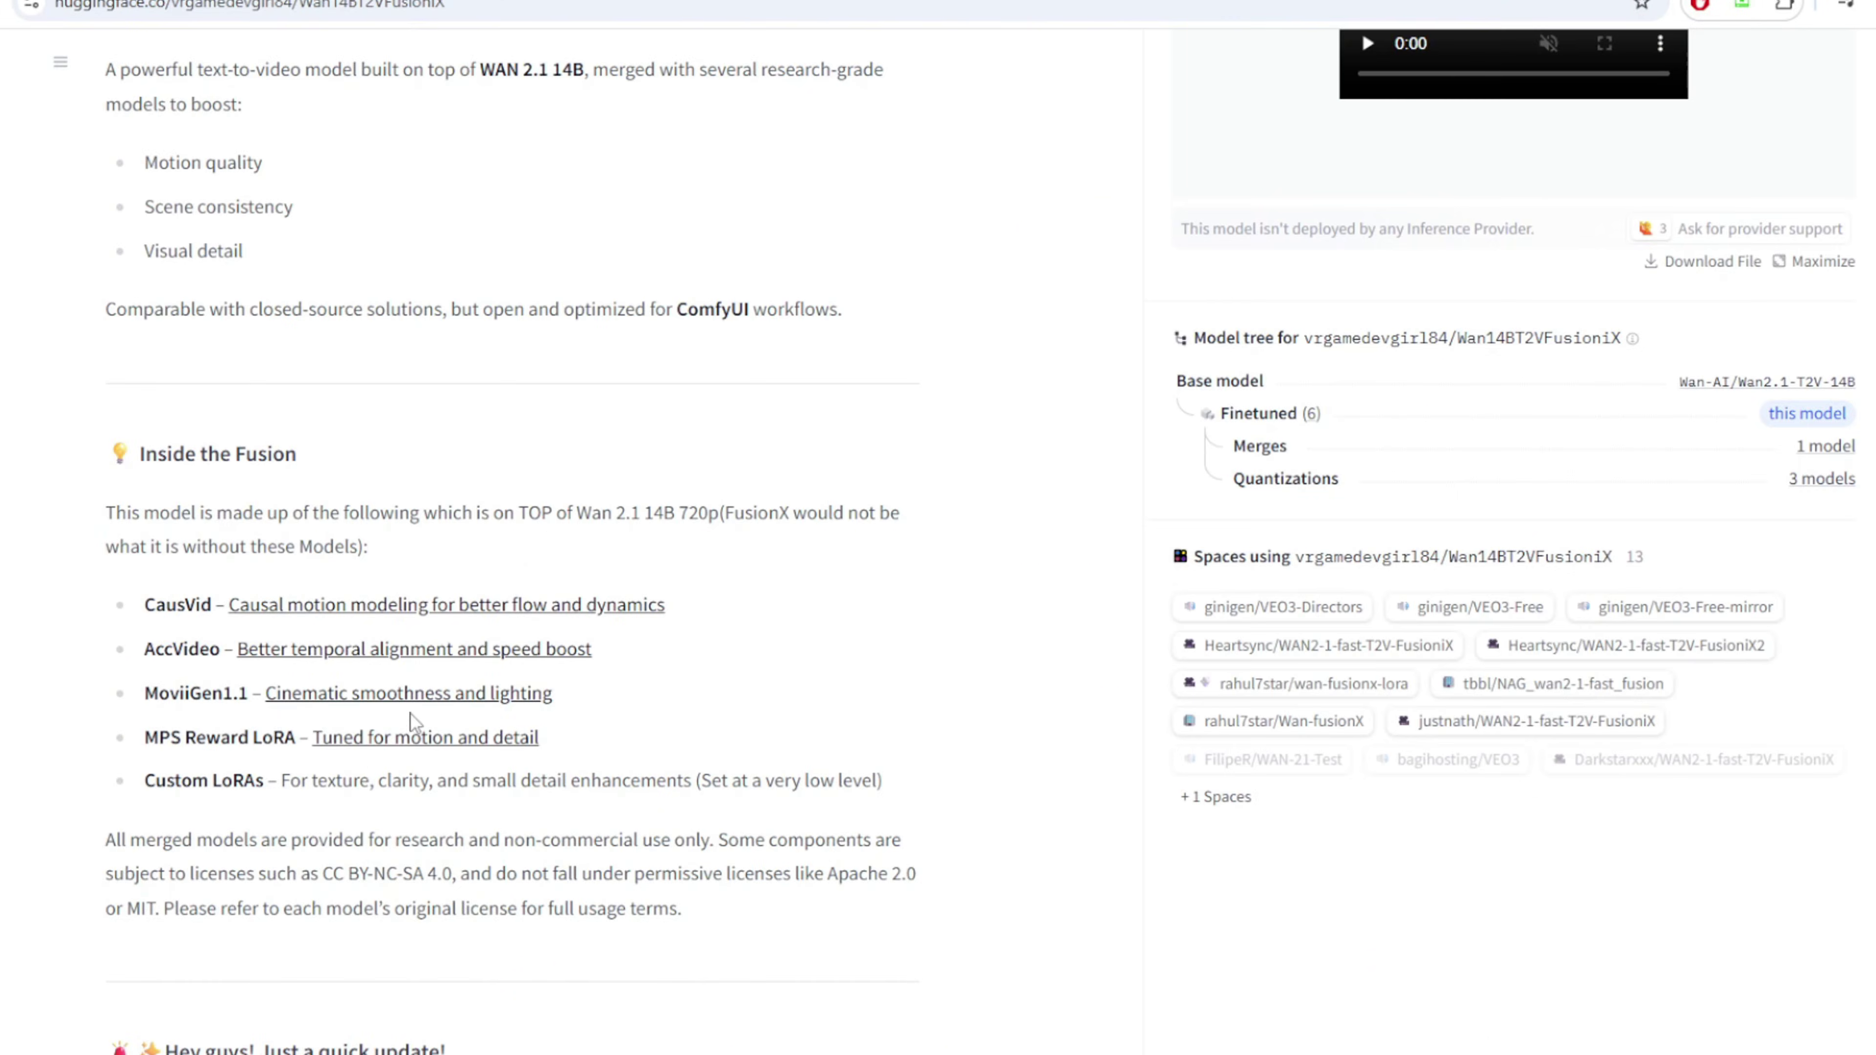
{"action": "left_click", "coordinate": [408, 735]}
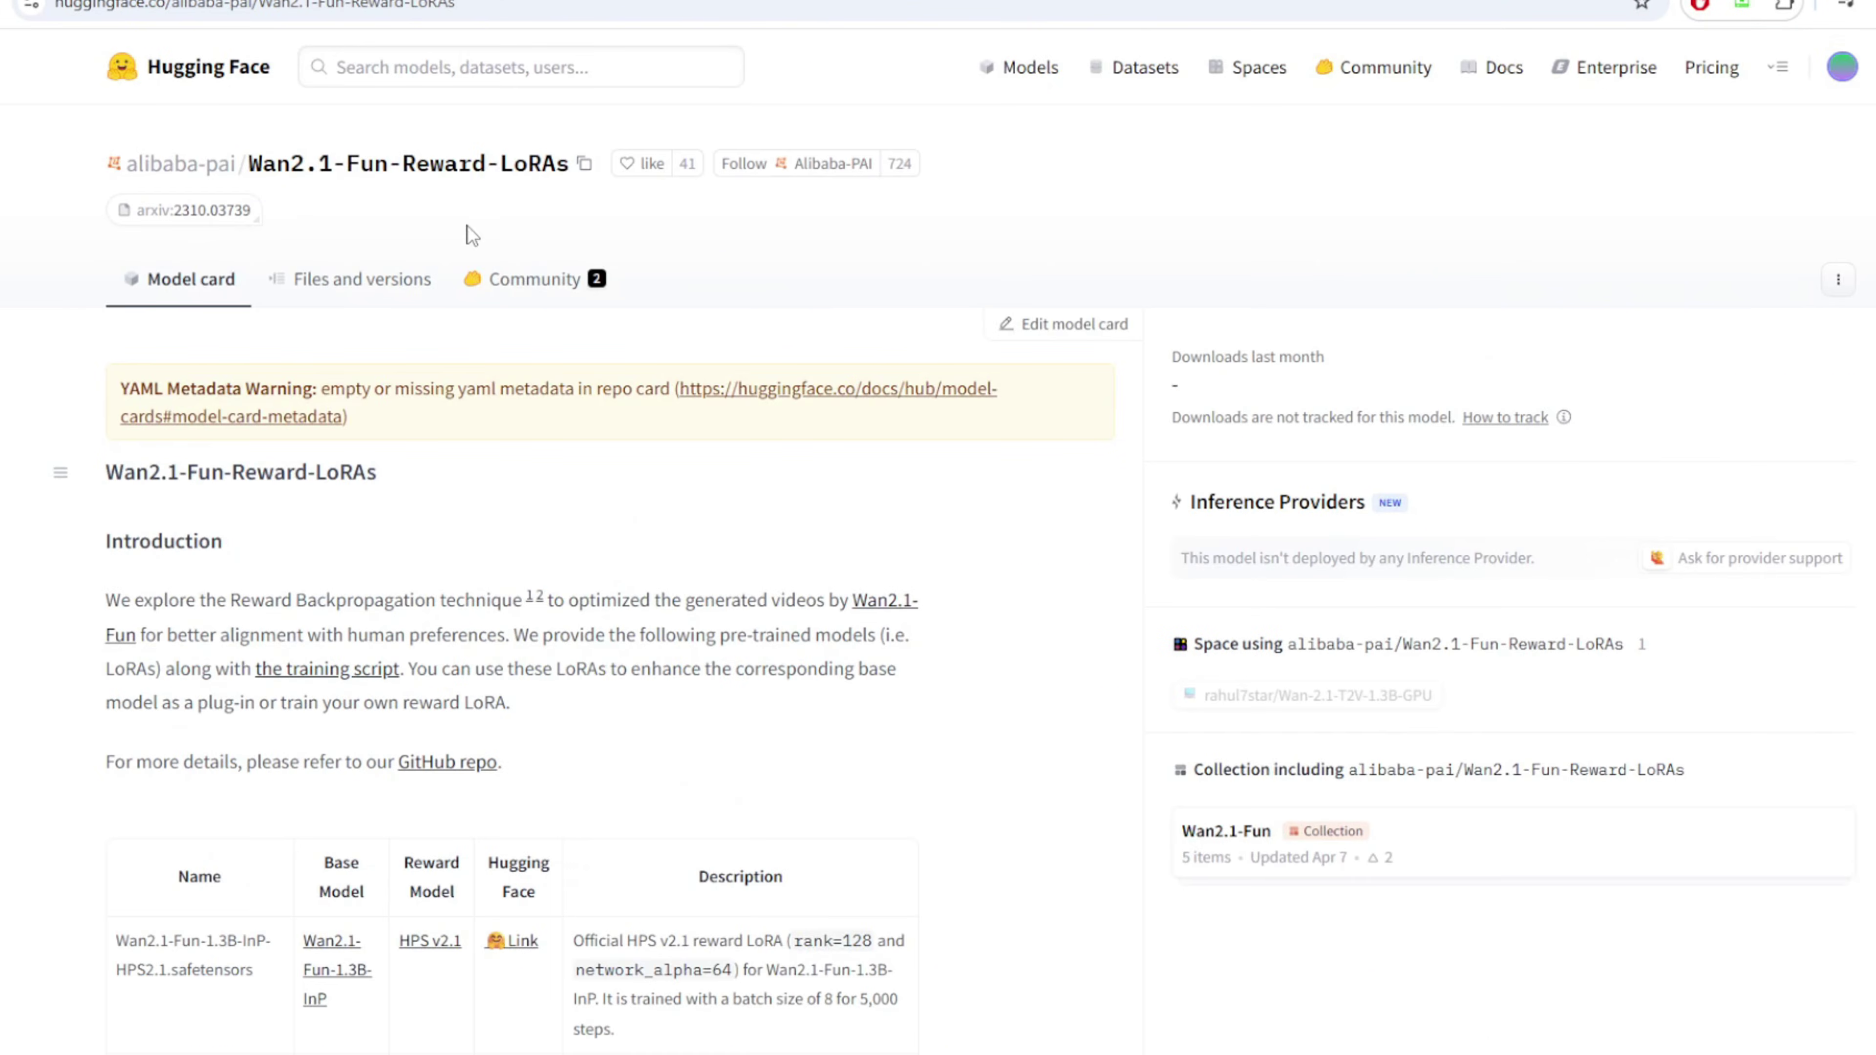
{"action": "scroll", "coordinate": [362, 717], "scroll_direction": "down", "scroll_amount": 10}
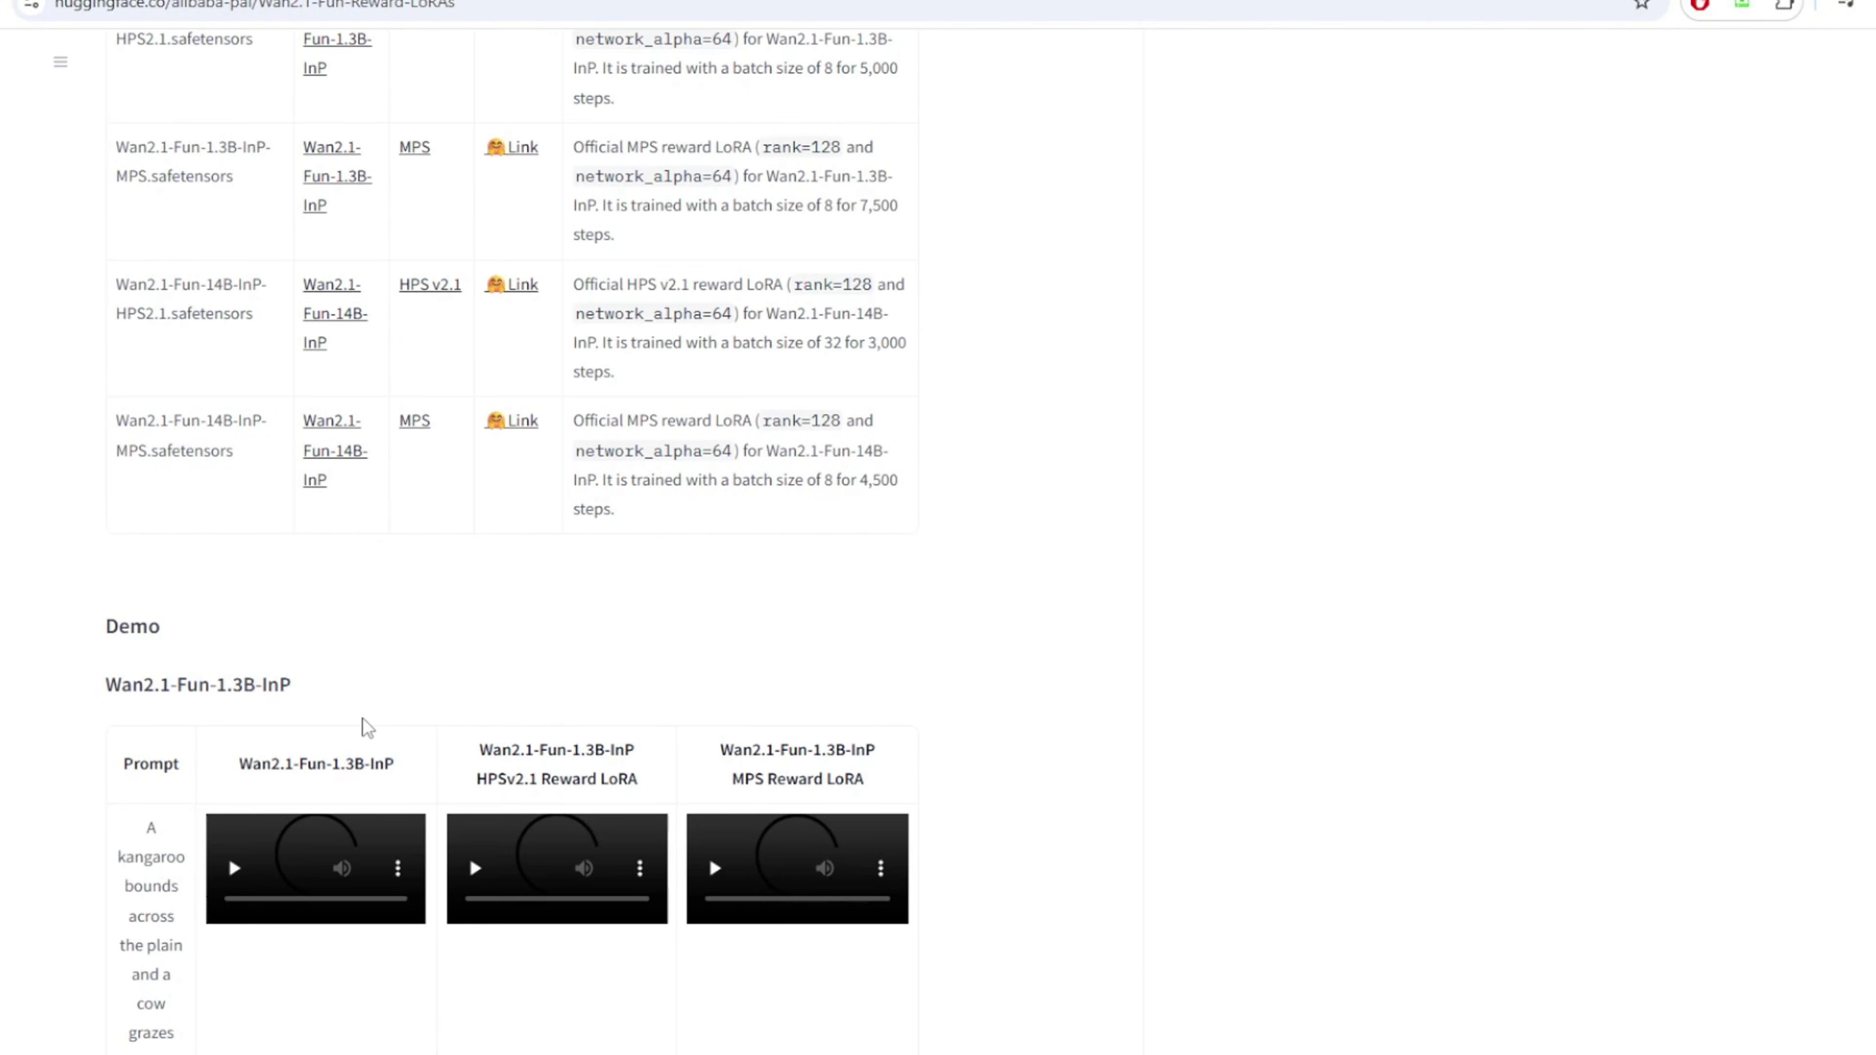
Zoom and pan the FusionX canvas to bring the source selfie's Load Image node into view.
{"action": "scroll", "coordinate": [366, 713], "scroll_direction": "up", "scroll_amount": 6}
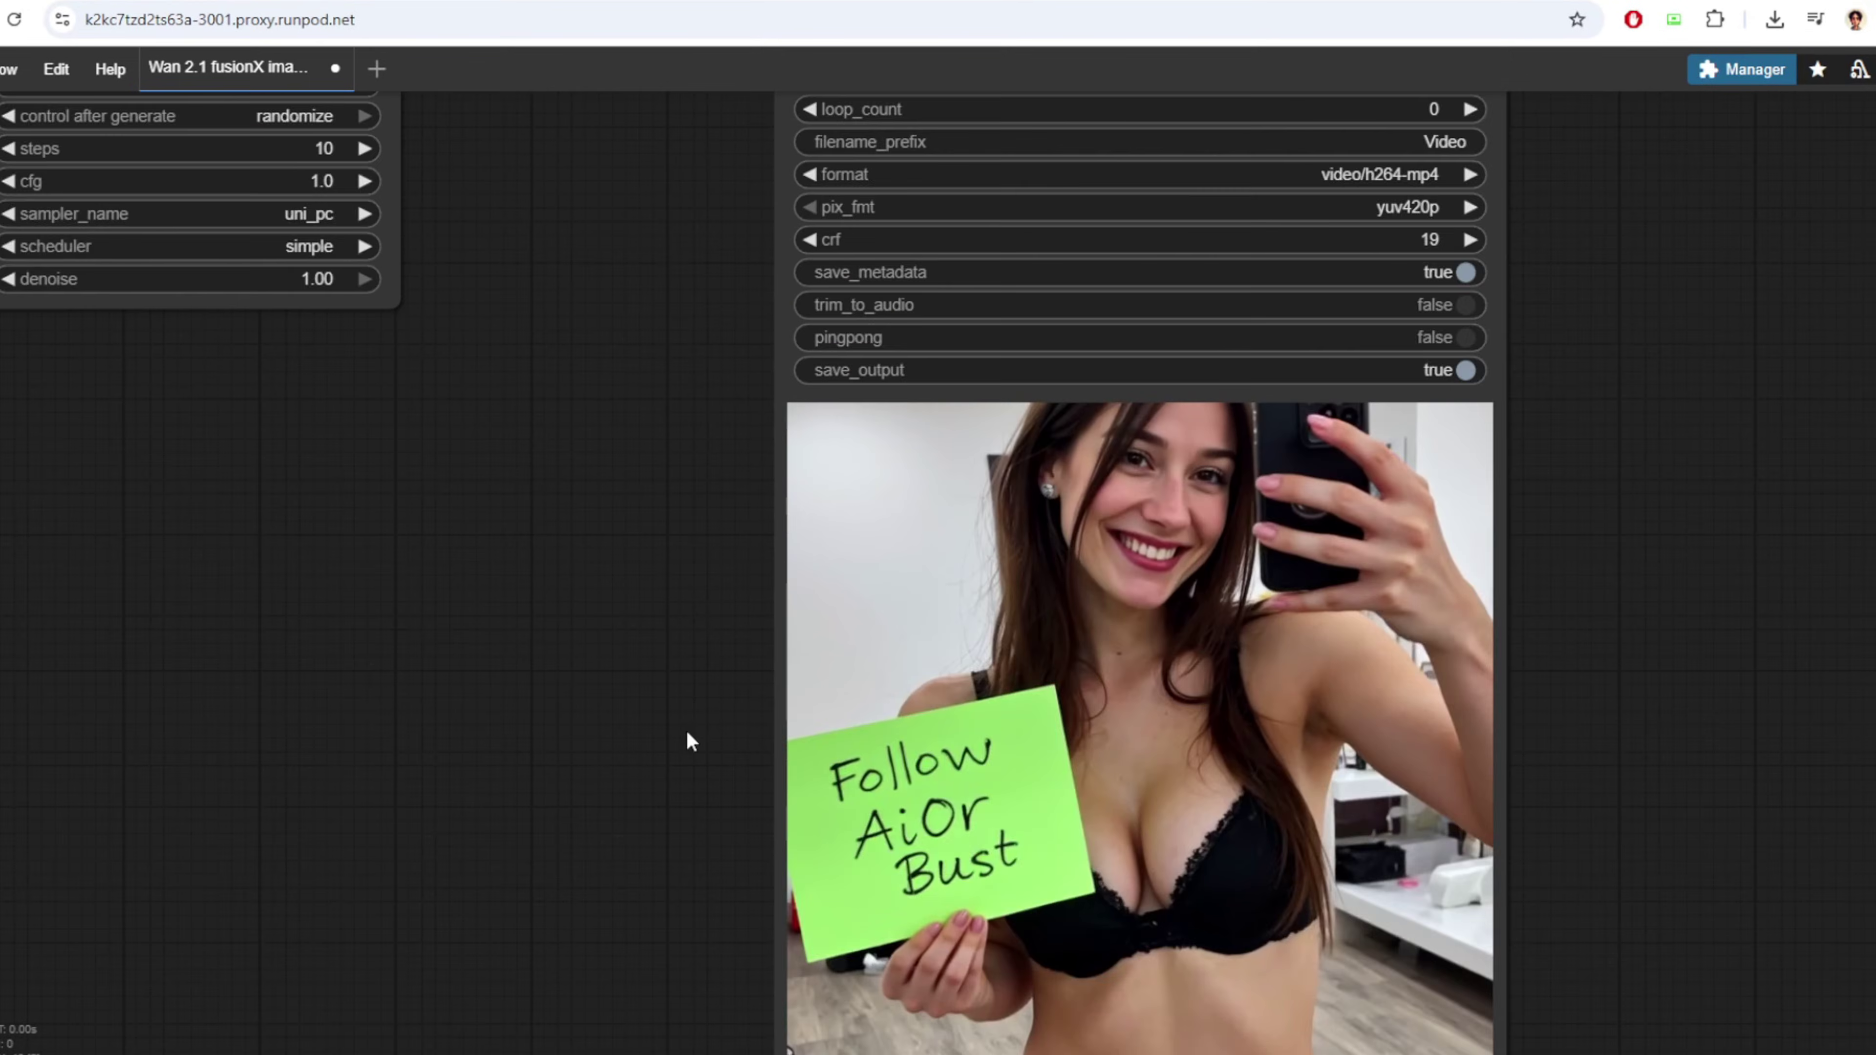
{"action": "scroll", "coordinate": [686, 728], "scroll_direction": "down", "scroll_amount": 5}
{"action": "left_click_drag", "start_coordinate": [506, 765], "coordinate": [919, 777]}
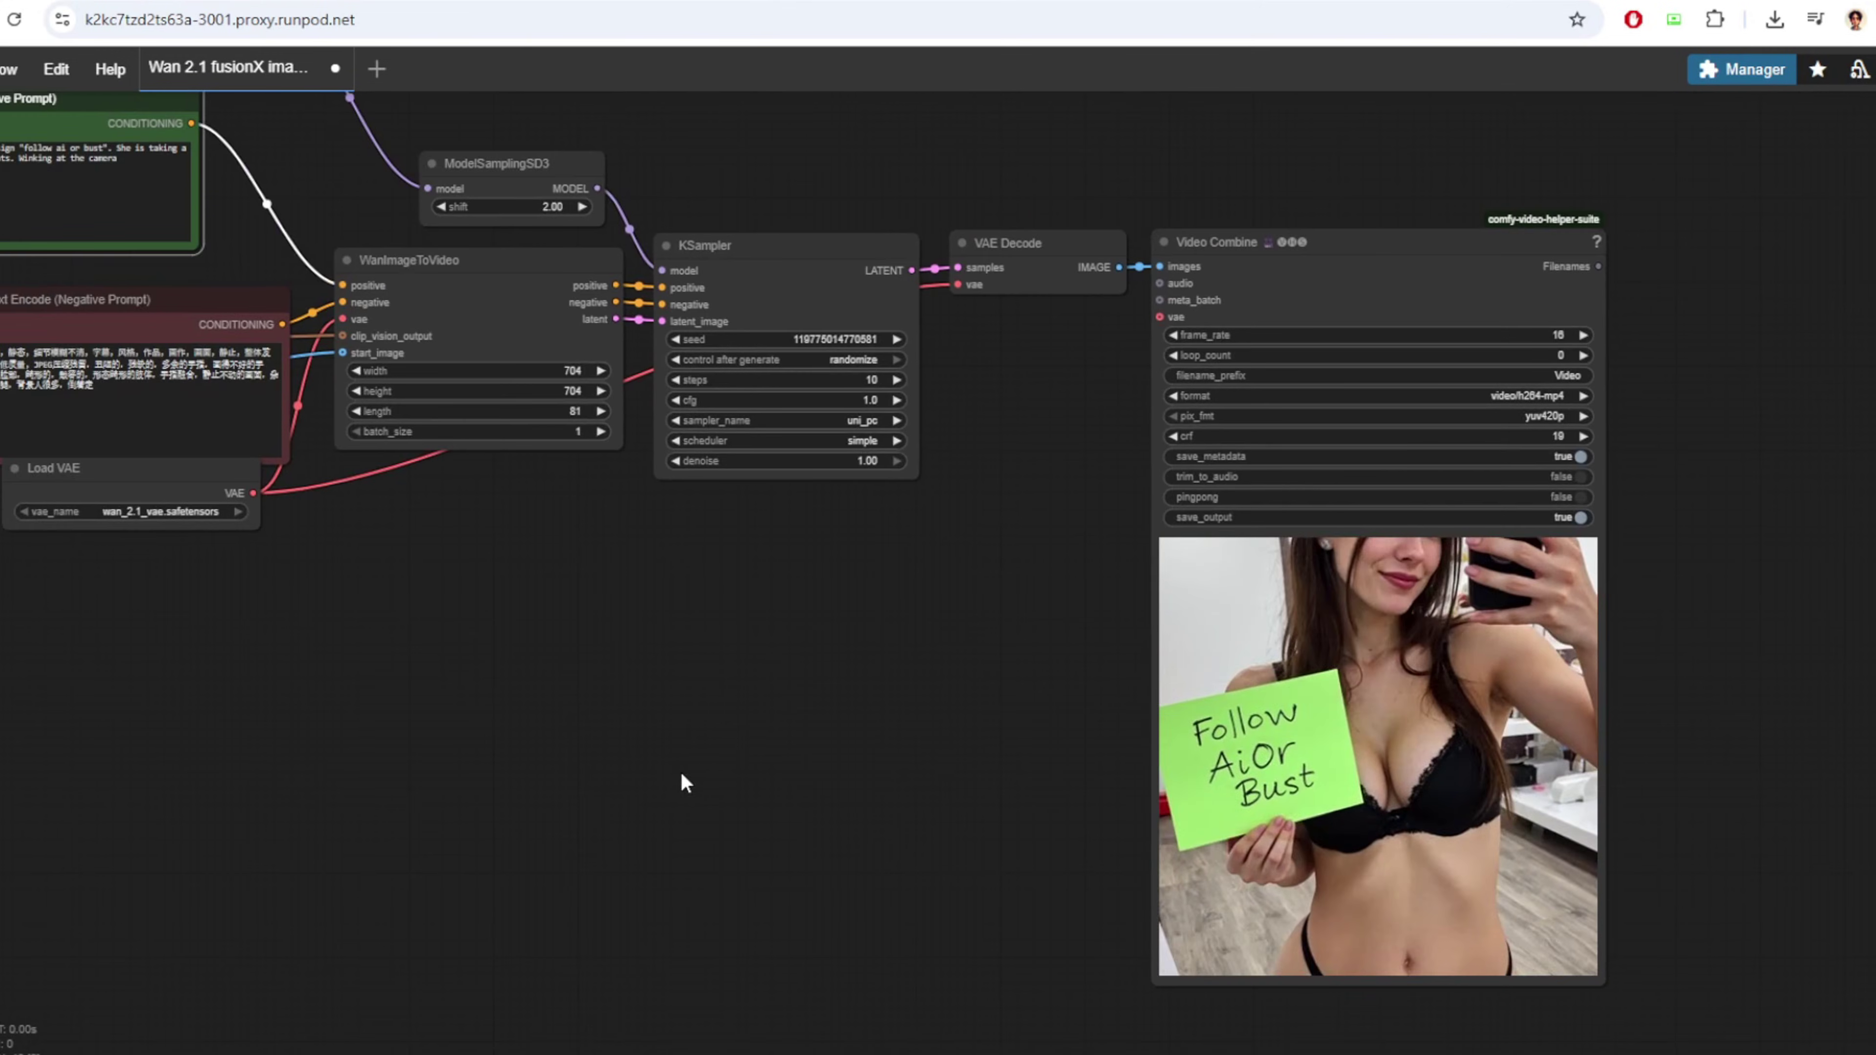
{"action": "left_click_drag", "start_coordinate": [712, 766], "coordinate": [1263, 531]}
Place the Load Image node beside Video Combine, zoom in, and scrub the clip.
{"action": "left_click_drag", "start_coordinate": [1091, 510], "coordinate": [1474, 489]}
{"action": "scroll", "coordinate": [1563, 558], "scroll_direction": "up", "scroll_amount": 5}
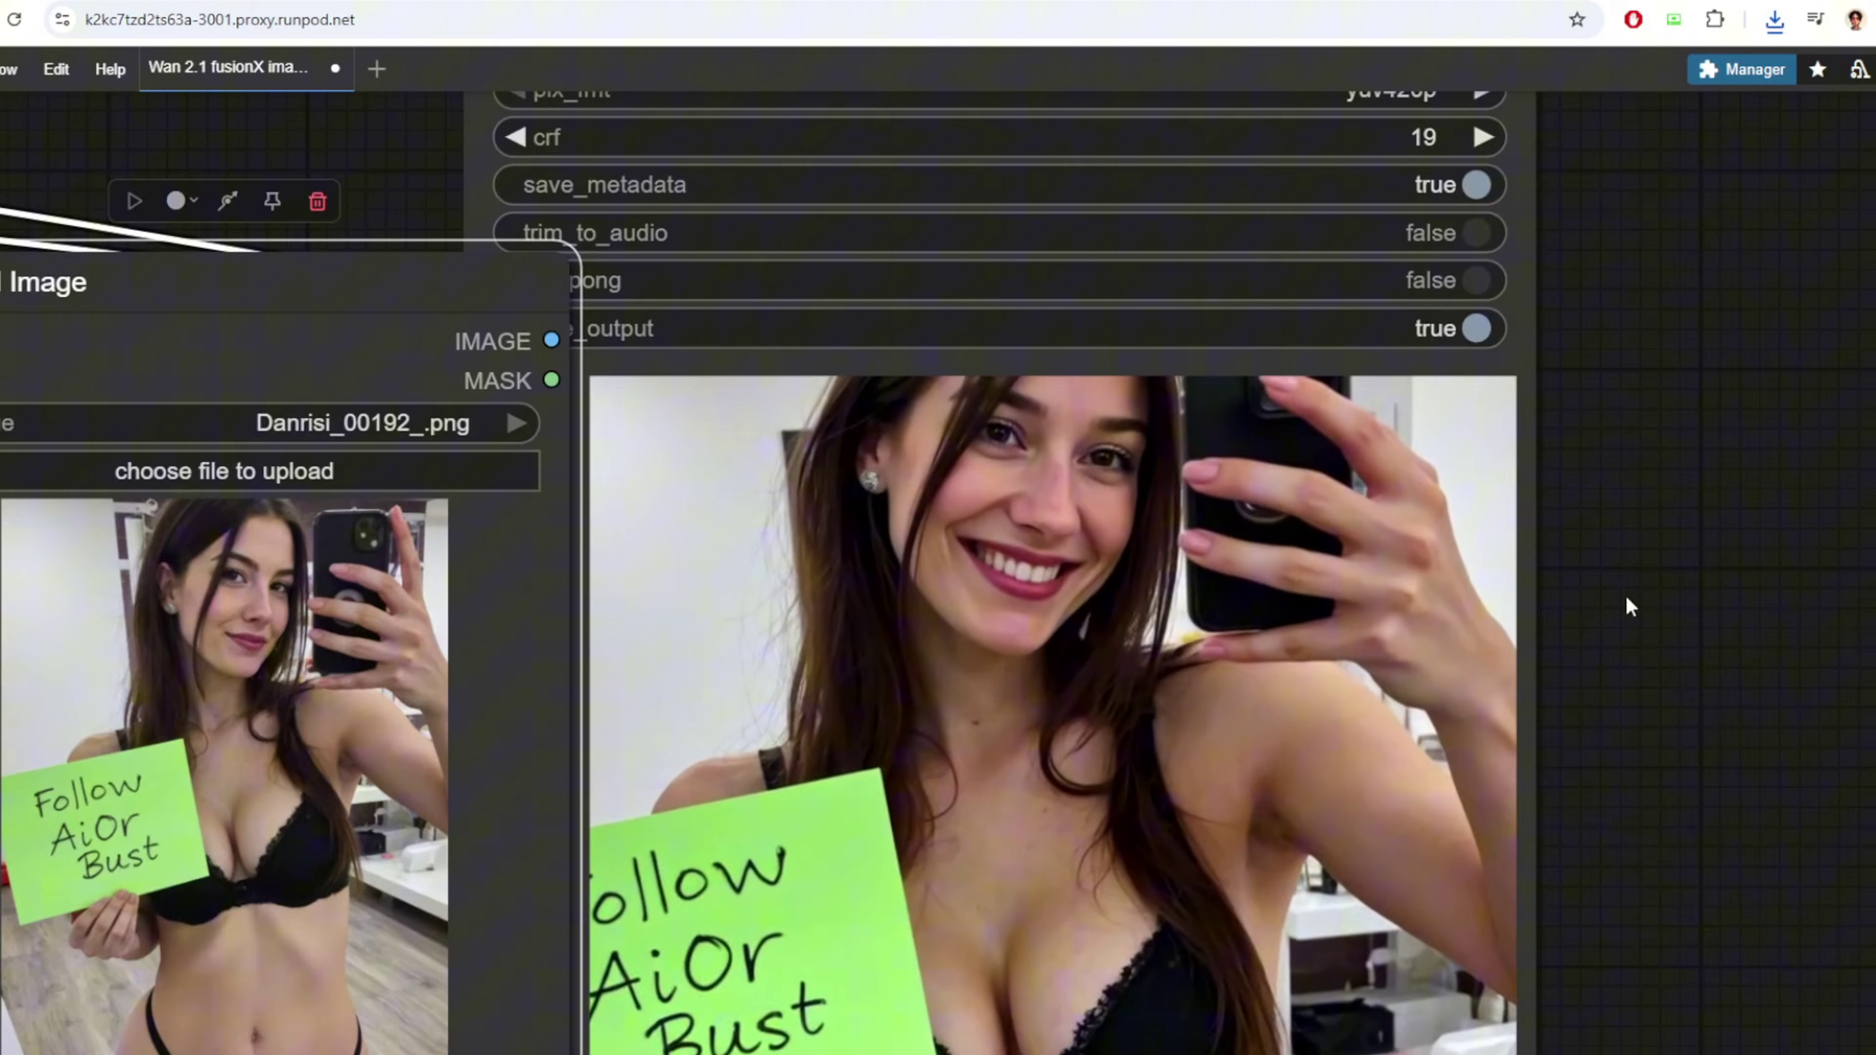
{"action": "scroll", "coordinate": [963, 541], "scroll_direction": "up", "scroll_amount": 3}
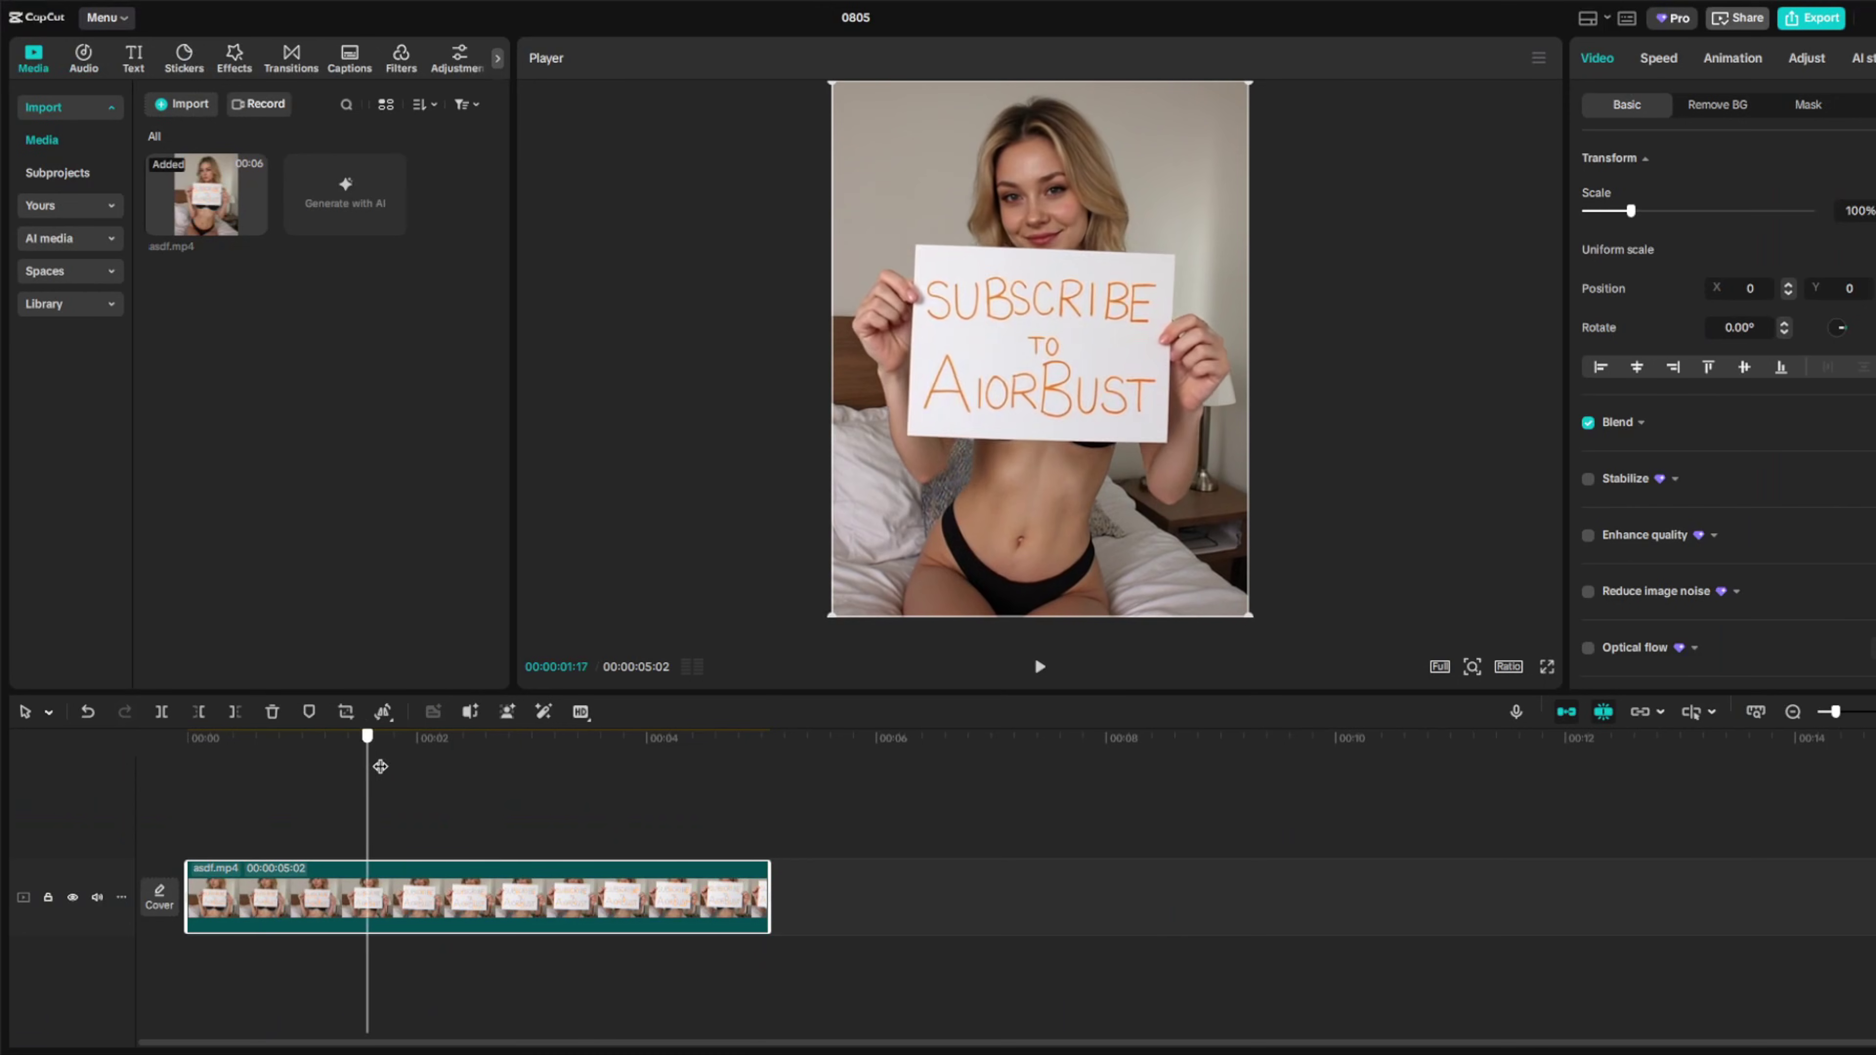
{"action": "left_click_drag", "start_coordinate": [372, 764], "coordinate": [199, 782]}
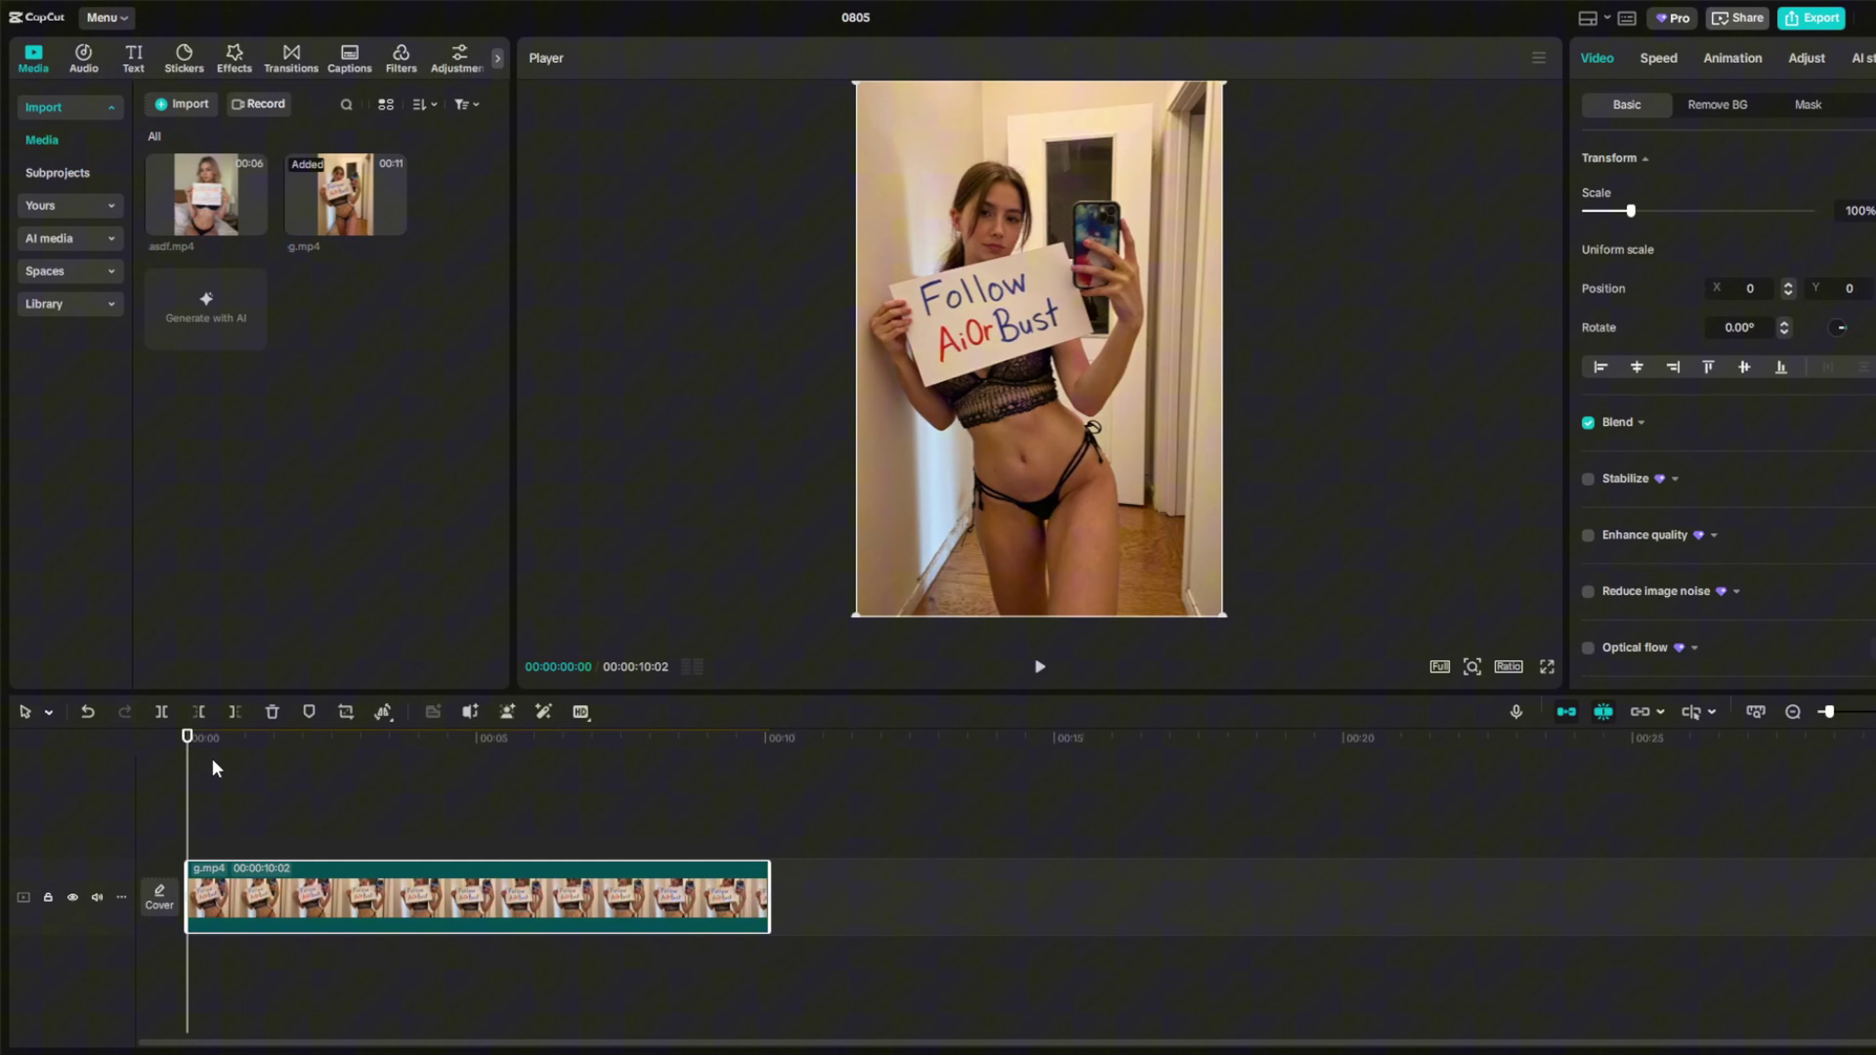
Scrub the playhead through the g.mp4 clip on the timeline to preview it.
{"action": "left_click_drag", "start_coordinate": [216, 740], "coordinate": [653, 796]}
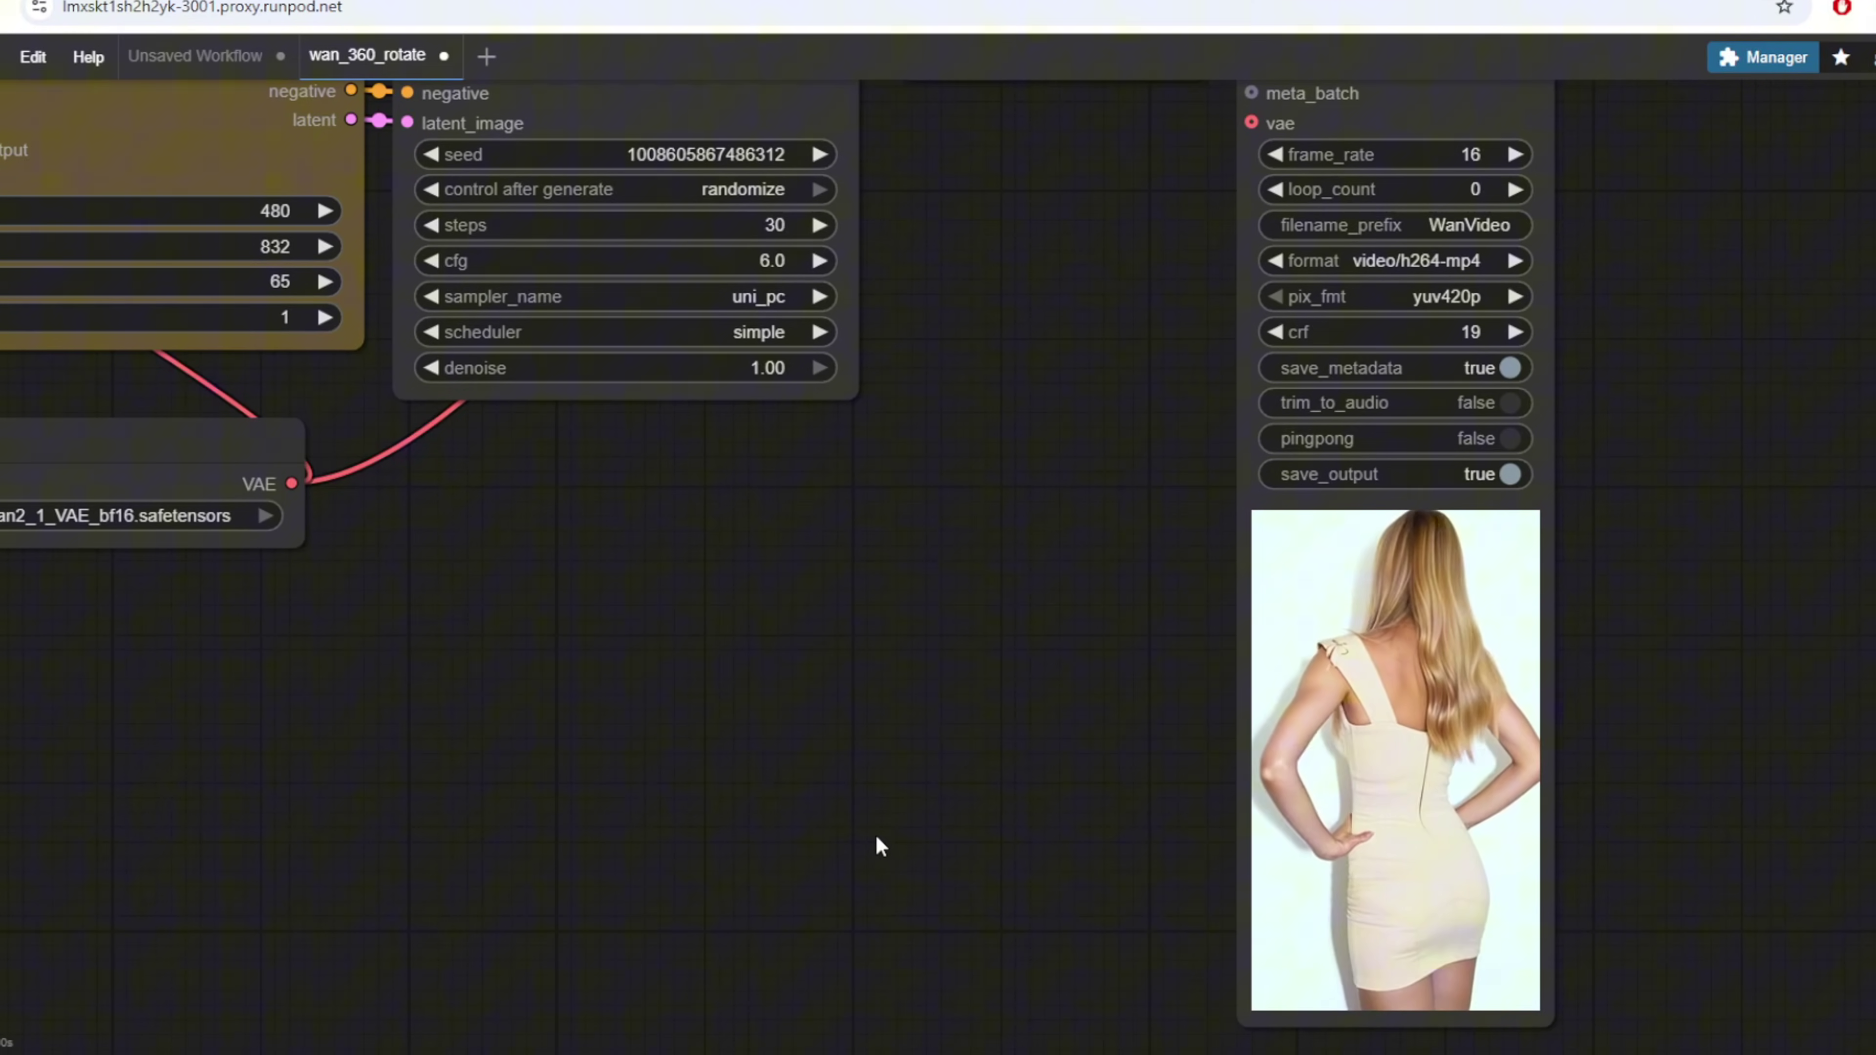
Fit the rotation workflow in view, then zoom and pan to the Video Combine rotating-video preview.
{"action": "key", "text": "."}
{"action": "scroll", "coordinate": [1143, 717], "scroll_direction": "up", "scroll_amount": 2}
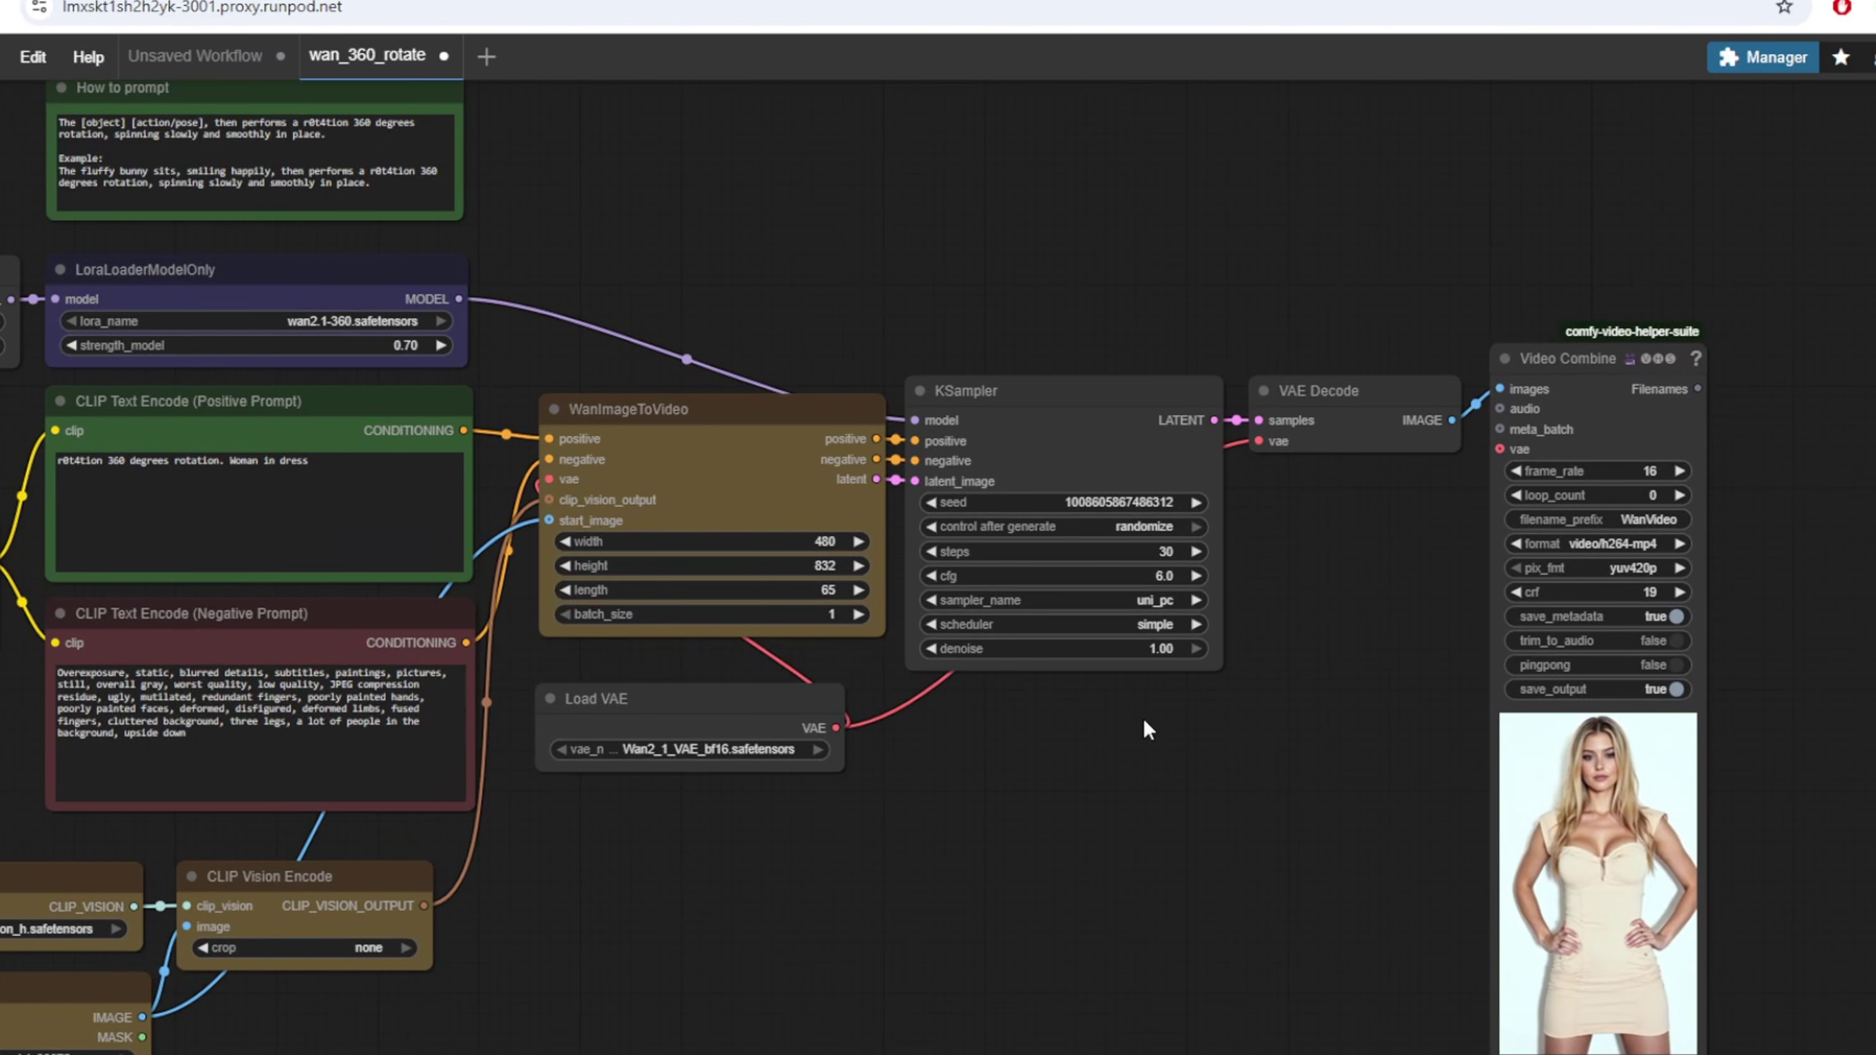
{"action": "scroll", "coordinate": [875, 839], "scroll_direction": "up", "scroll_amount": 2}
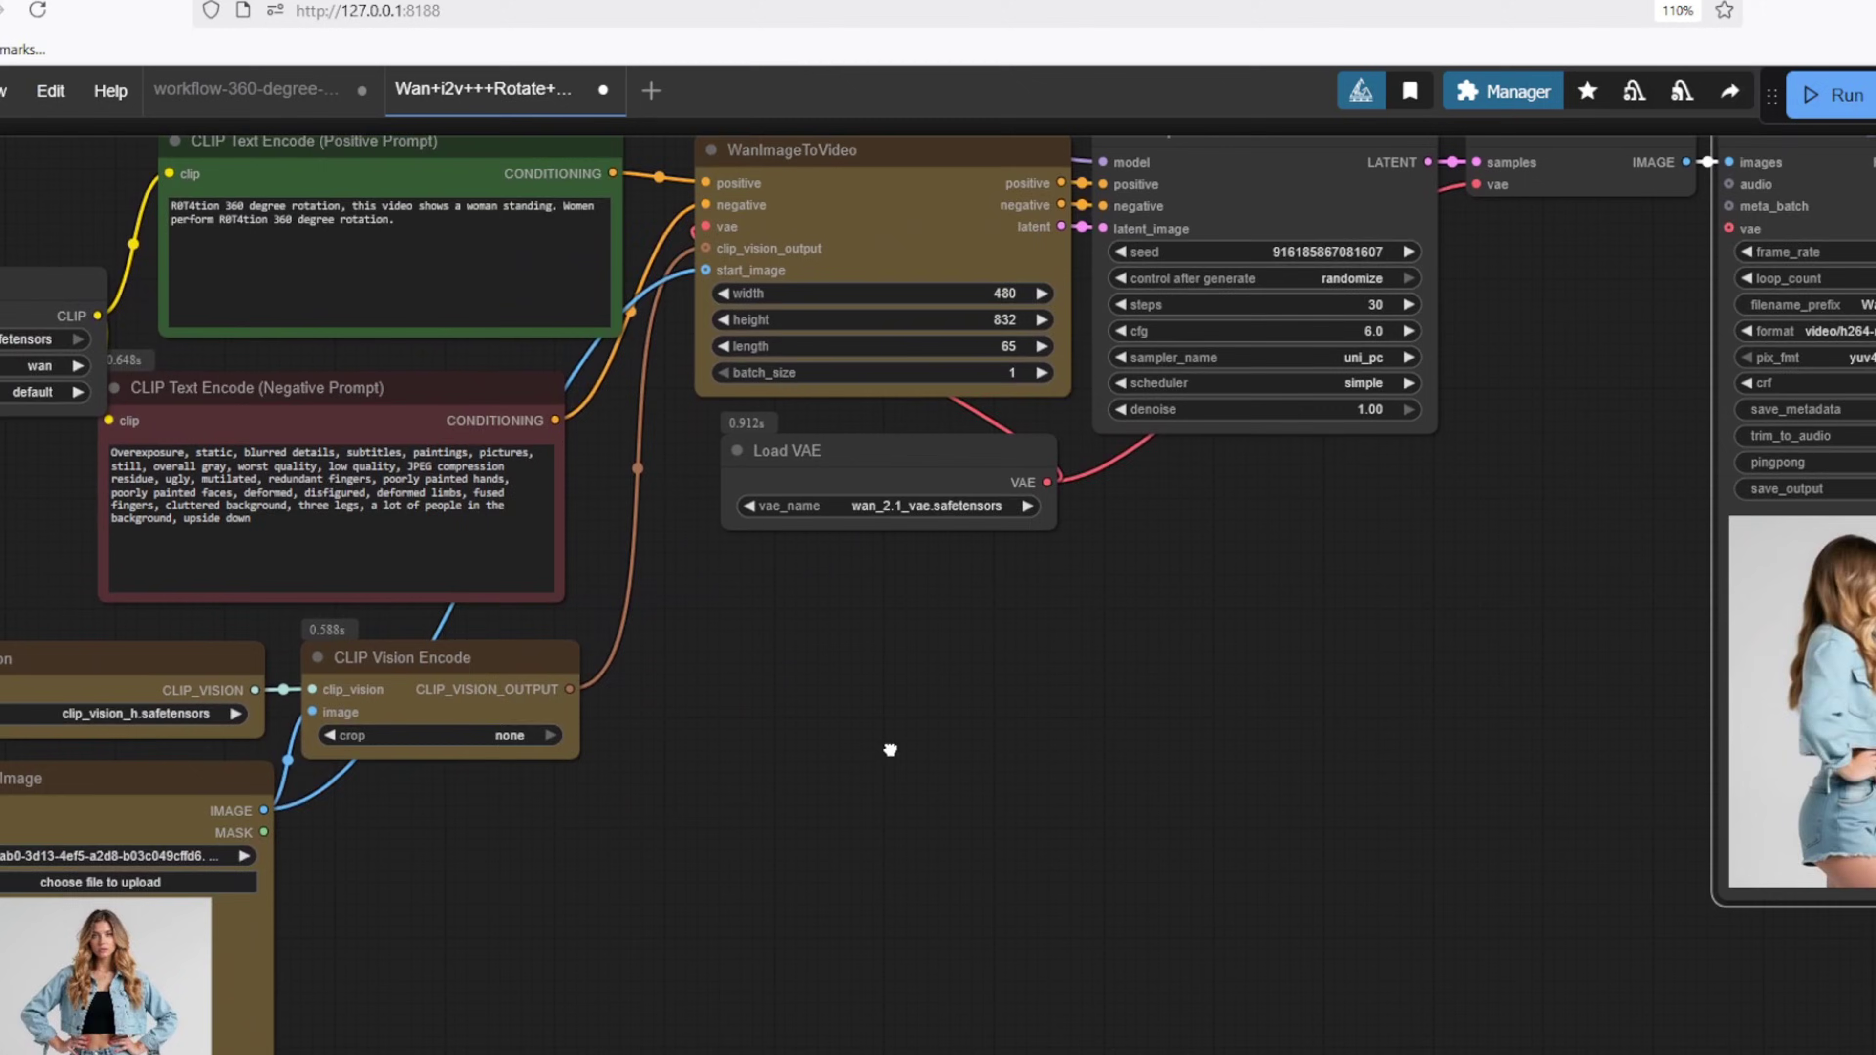
{"action": "left_click_drag", "start_coordinate": [890, 750], "coordinate": [615, 779]}
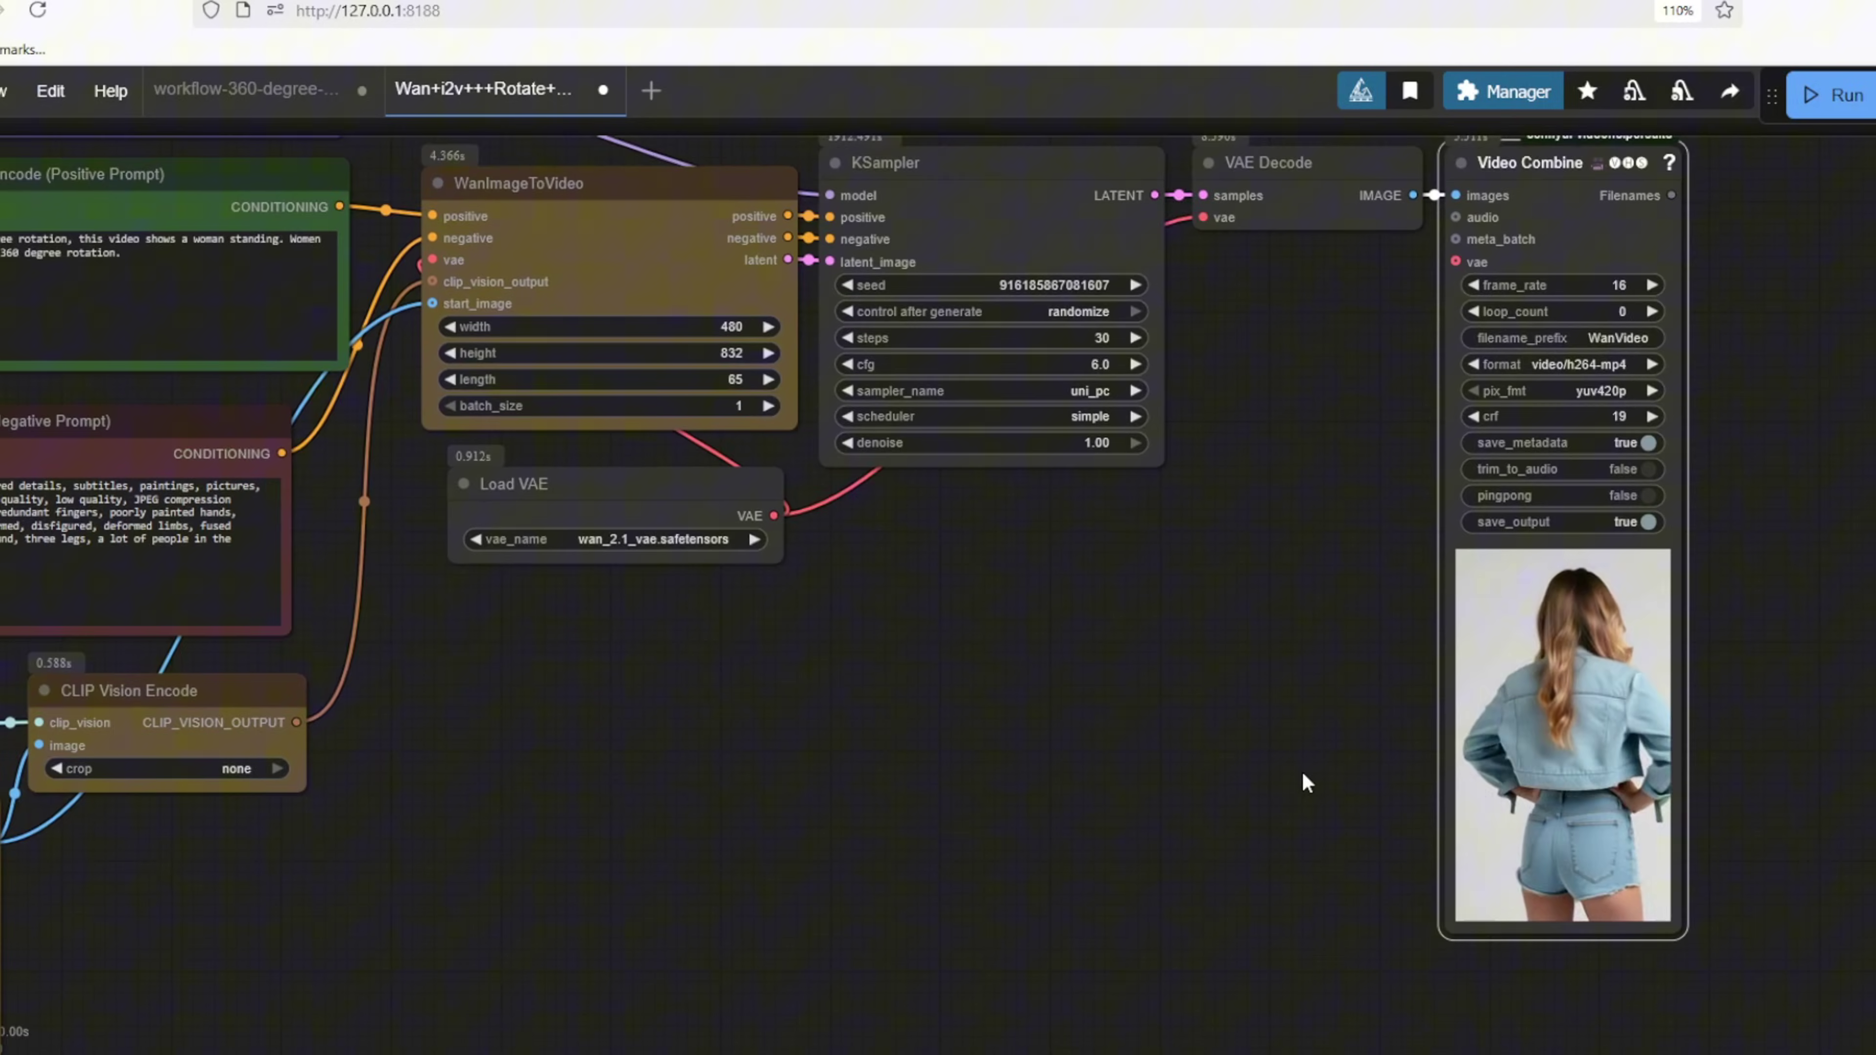
{"action": "scroll", "coordinate": [1021, 754], "scroll_direction": "up", "scroll_amount": 5}
{"action": "left_click_drag", "start_coordinate": [945, 722], "coordinate": [428, 732]}
{"action": "scroll", "coordinate": [1210, 574], "scroll_direction": "up", "scroll_amount": 3}
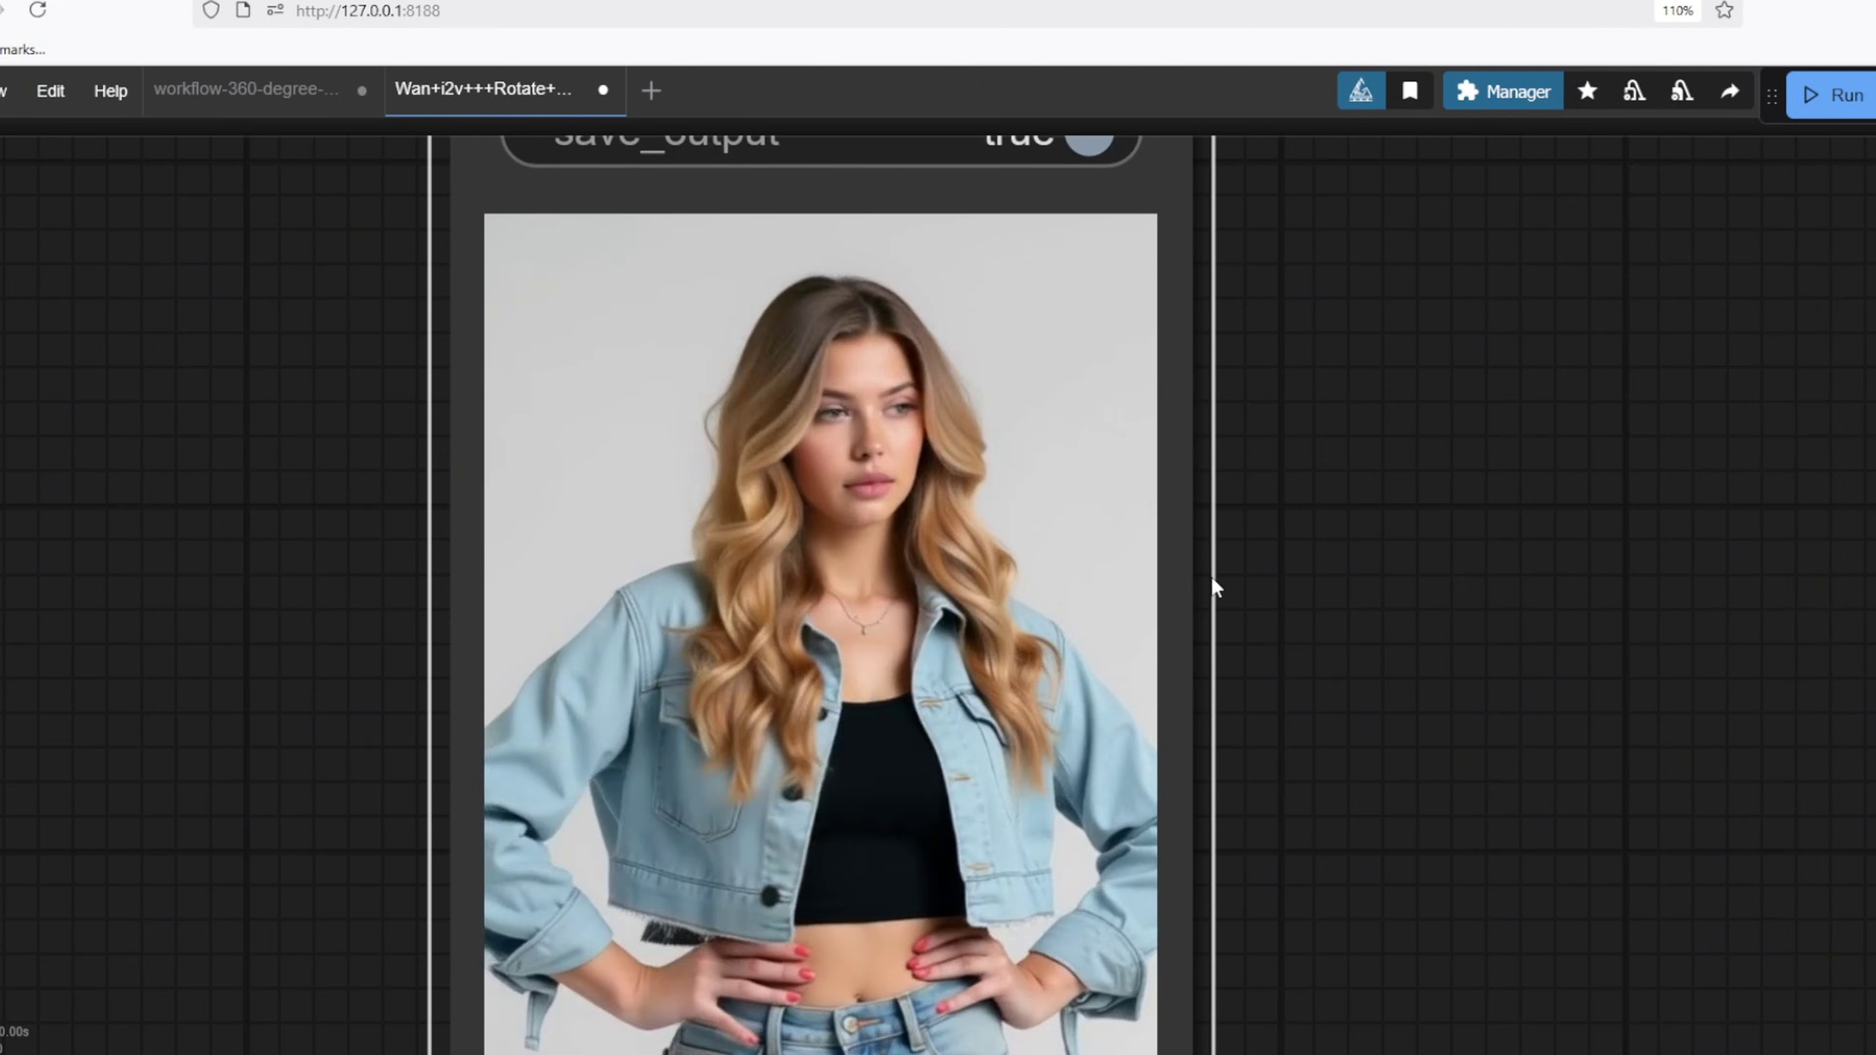
{"action": "scroll", "coordinate": [1248, 833], "scroll_direction": "down", "scroll_amount": 5}
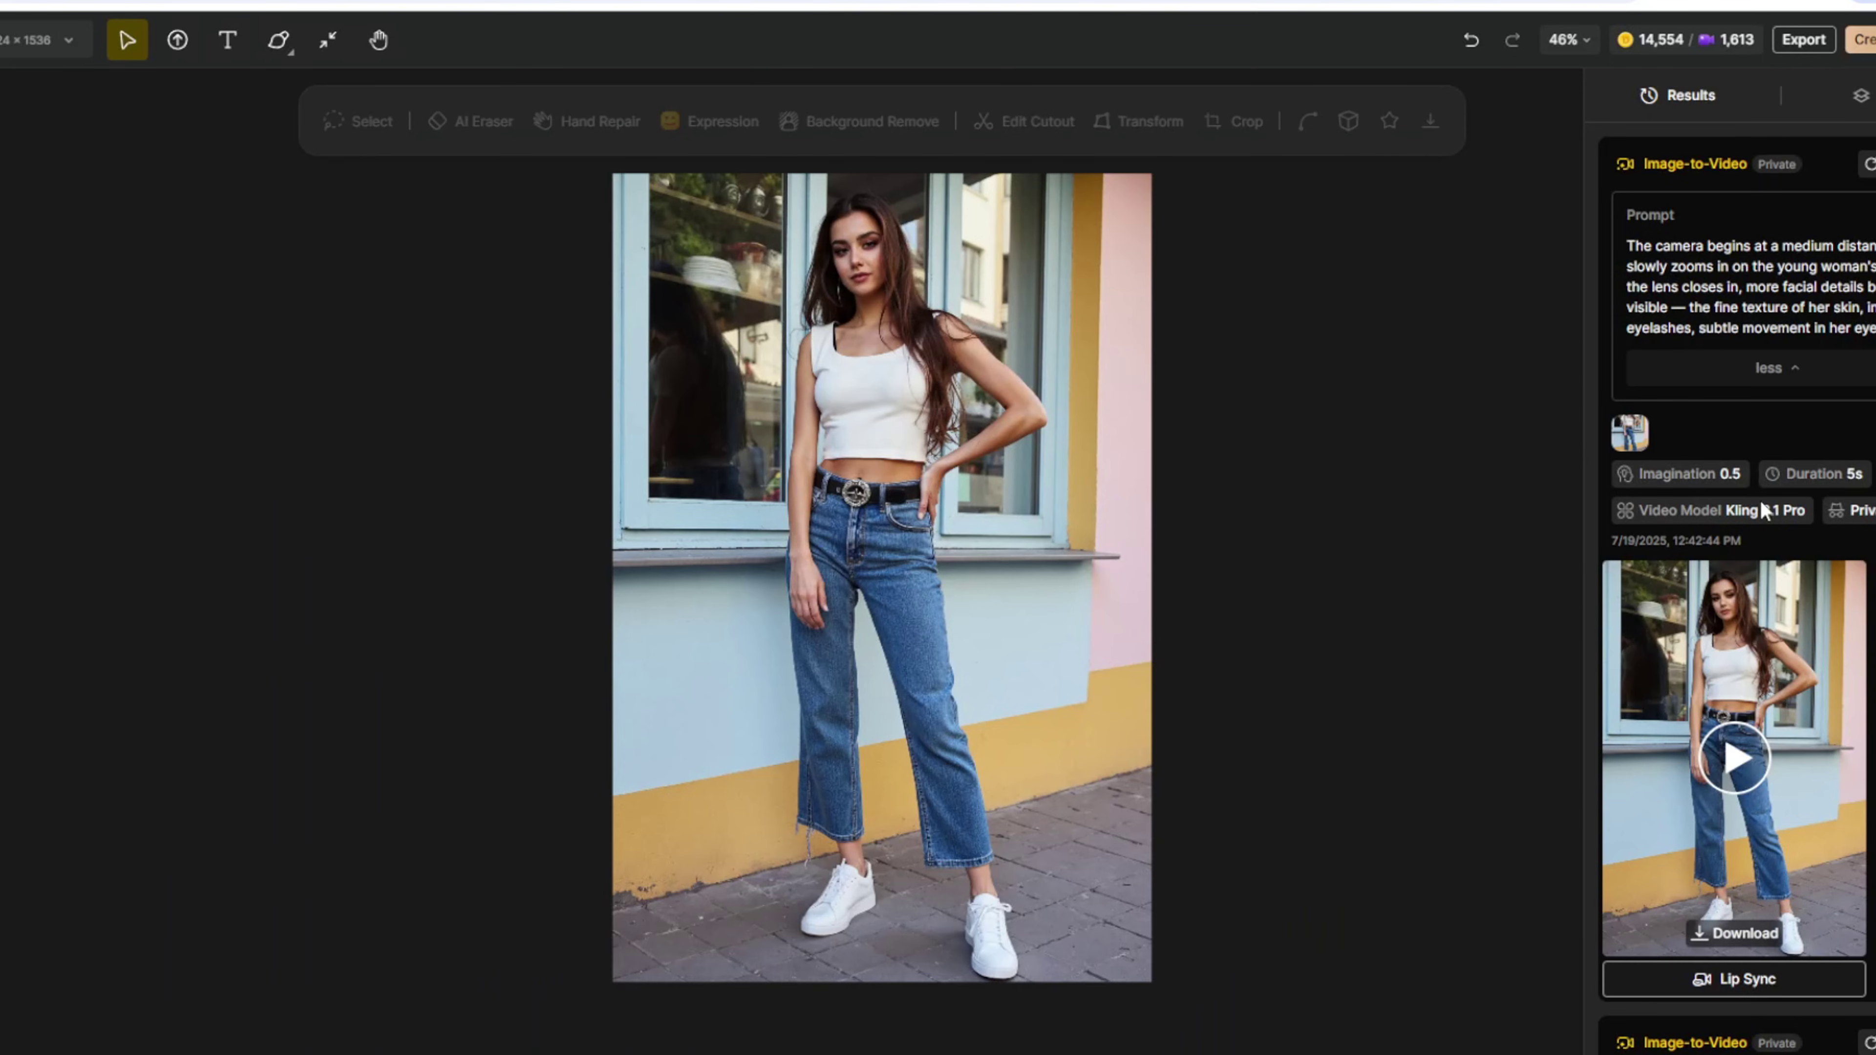
Preview the brunette street clip full size, advance to the blonde beige-dress clip, then set pupil_x to -15.0.
{"action": "left_click", "coordinate": [1714, 698]}
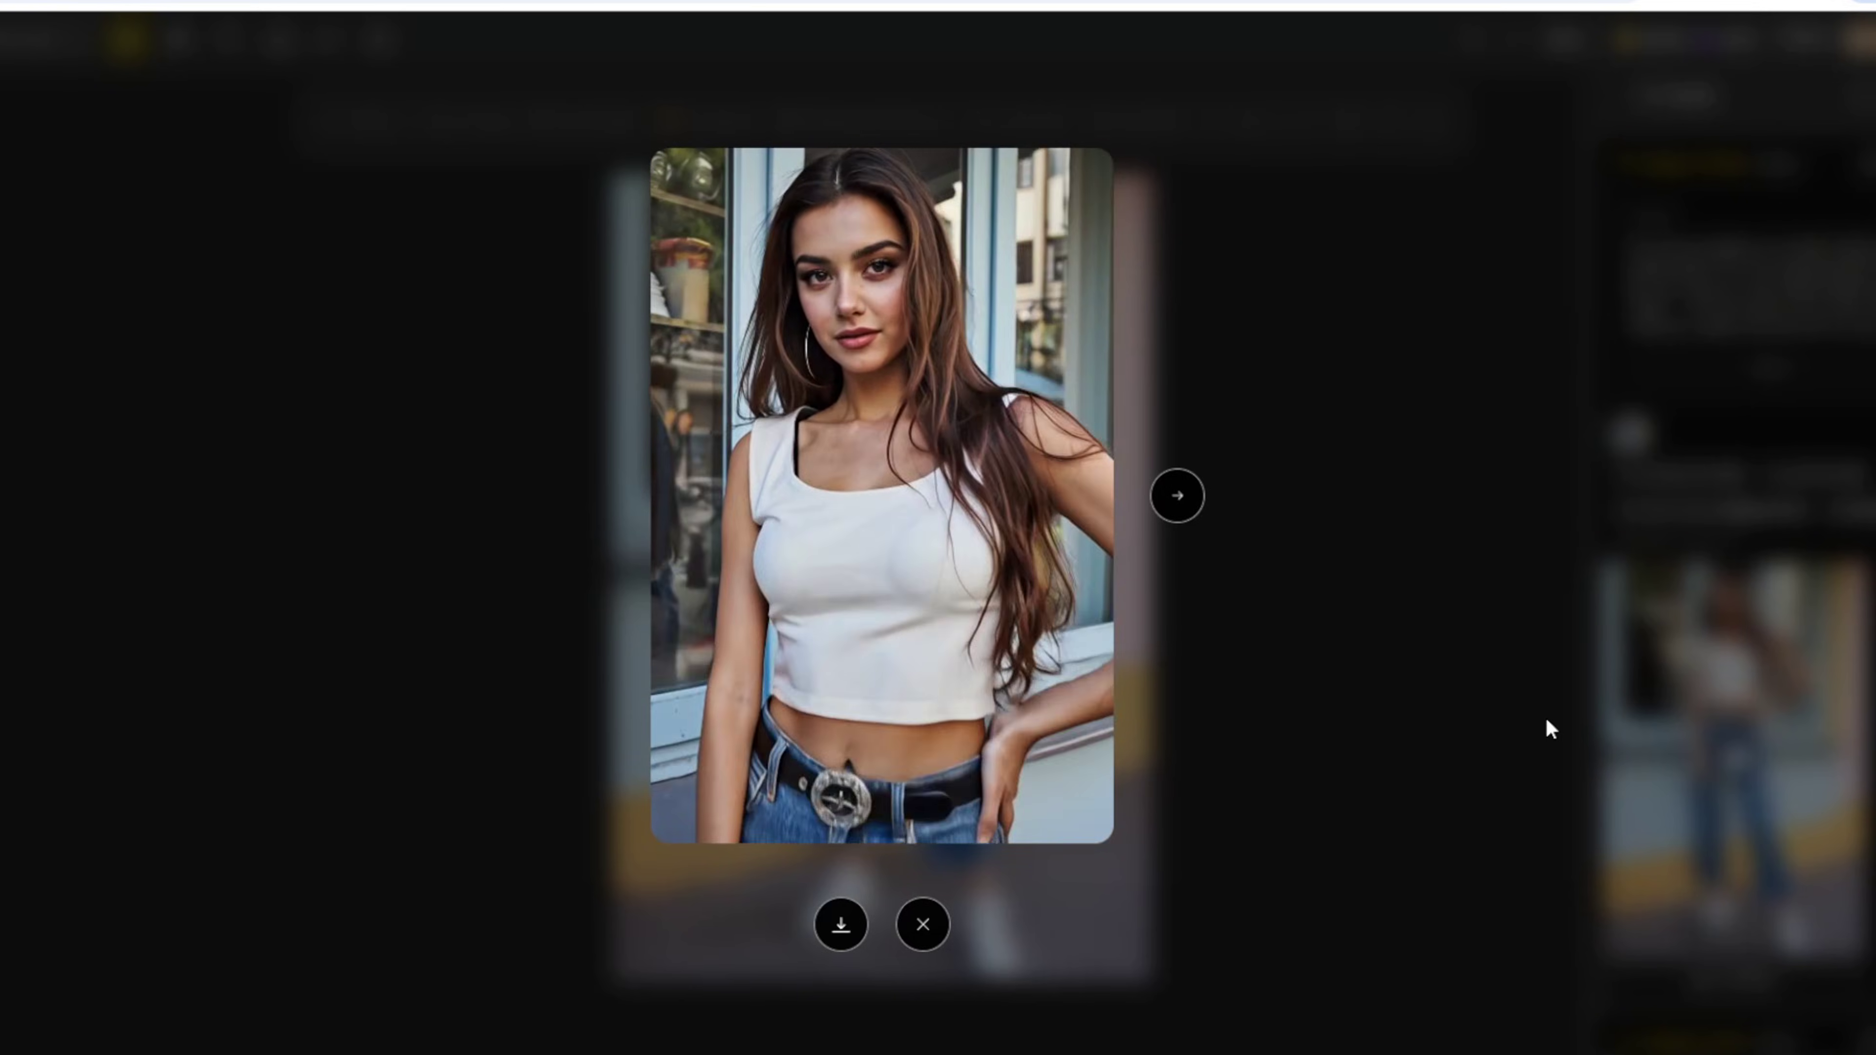
{"action": "left_click", "coordinate": [1736, 748]}
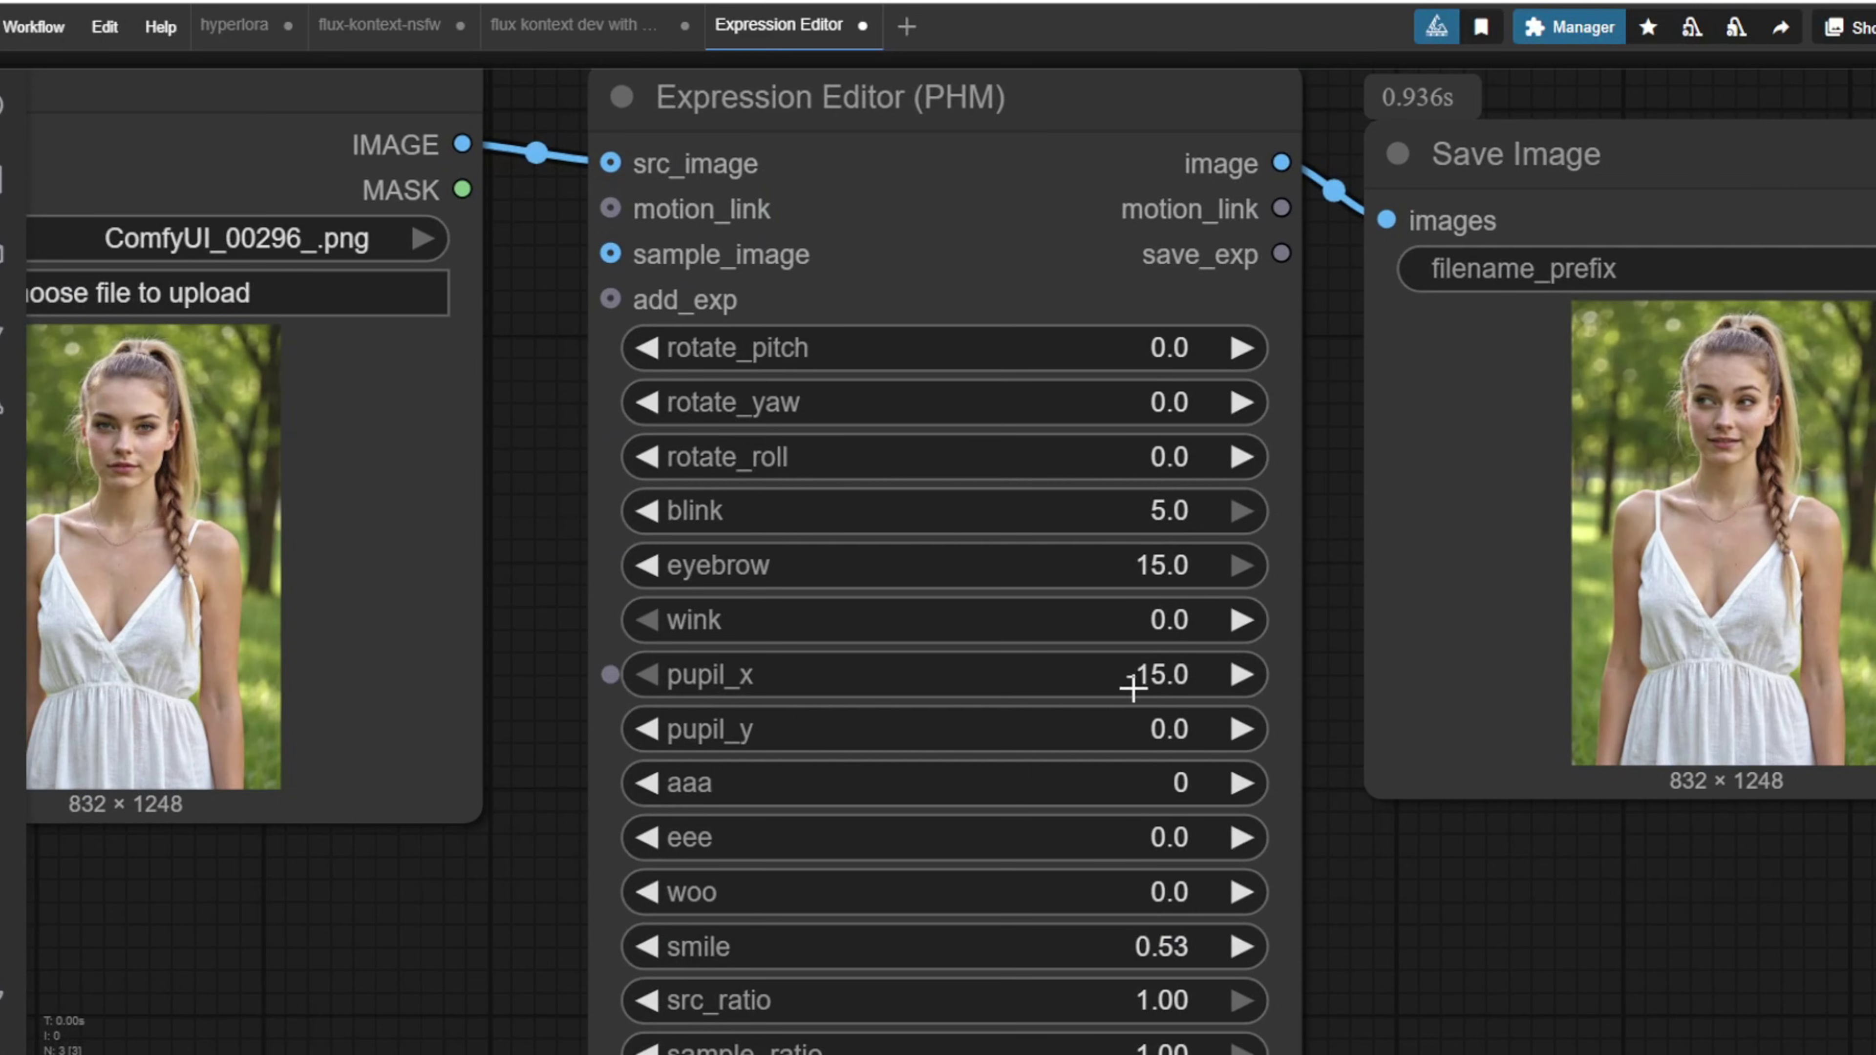
{"action": "left_click_drag", "start_coordinate": [1131, 675], "coordinate": [1089, 686]}
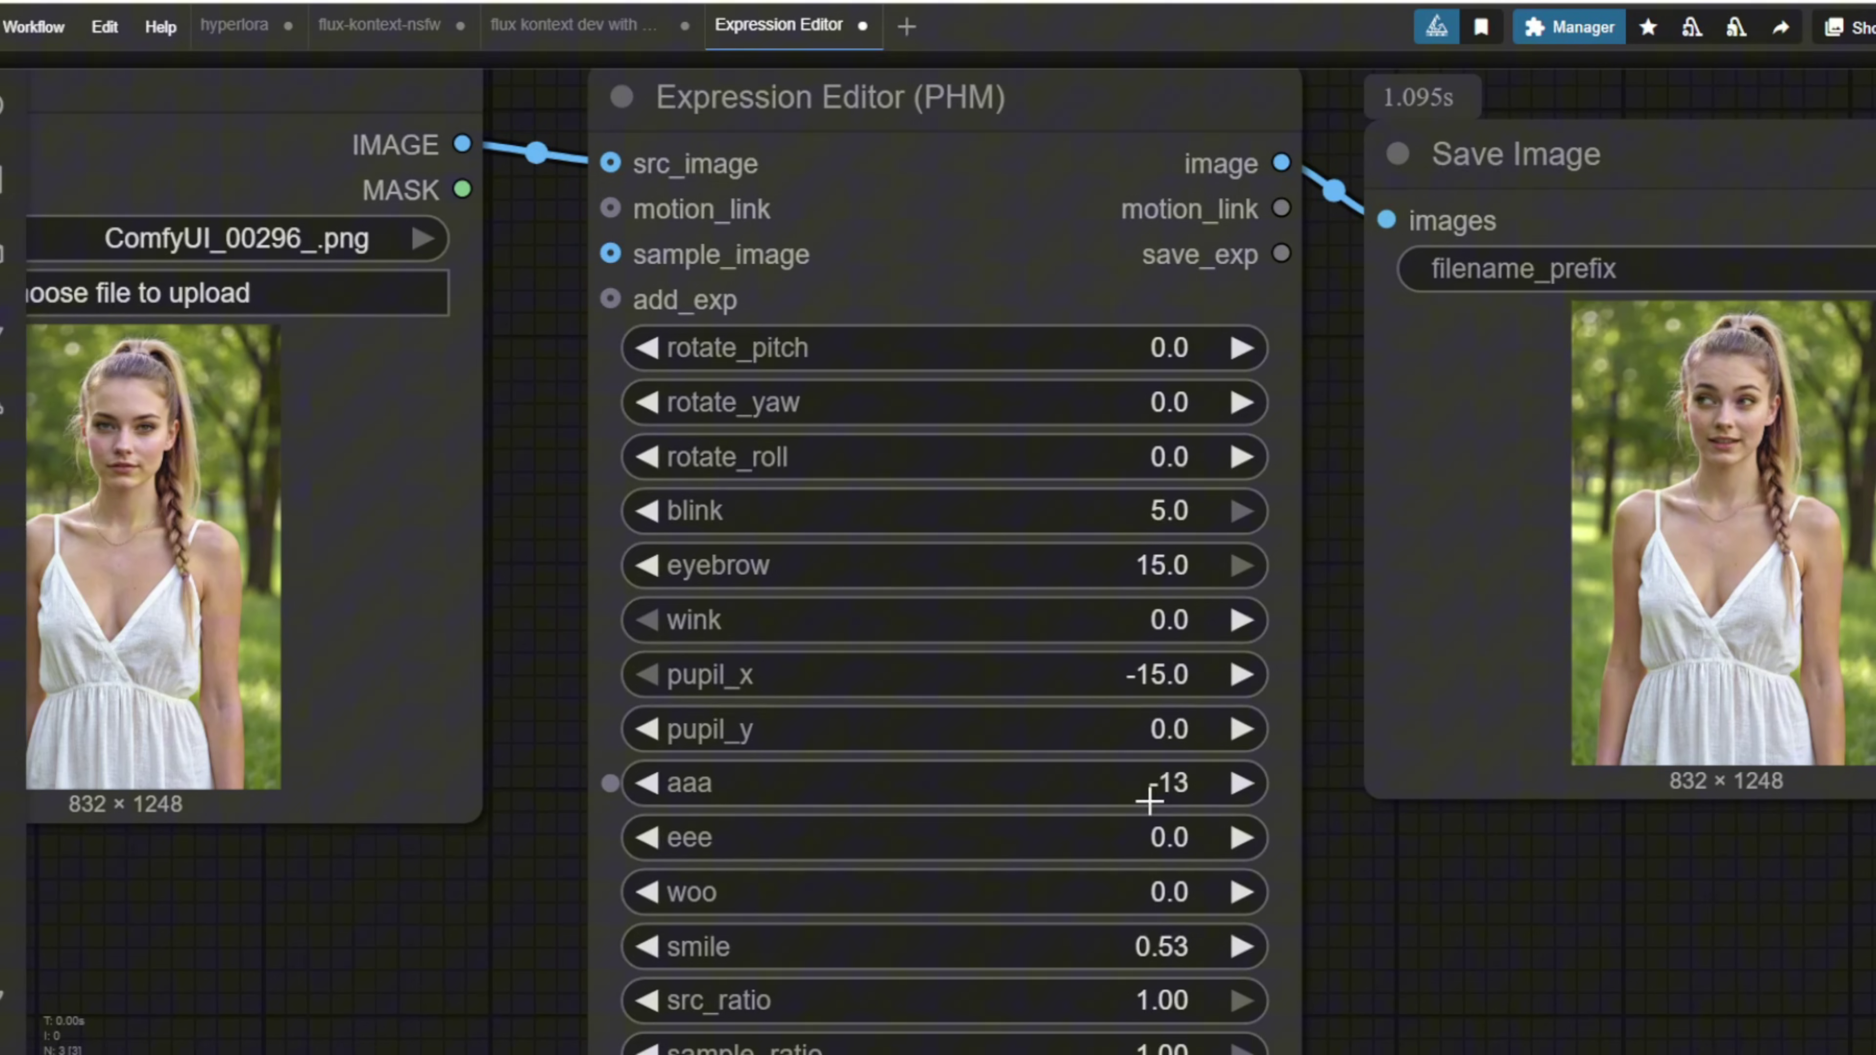
Set the Expression Editor's aaa mouth value to -30 and adjust the blink amount.
{"action": "left_click_drag", "start_coordinate": [1155, 800], "coordinate": [1109, 866]}
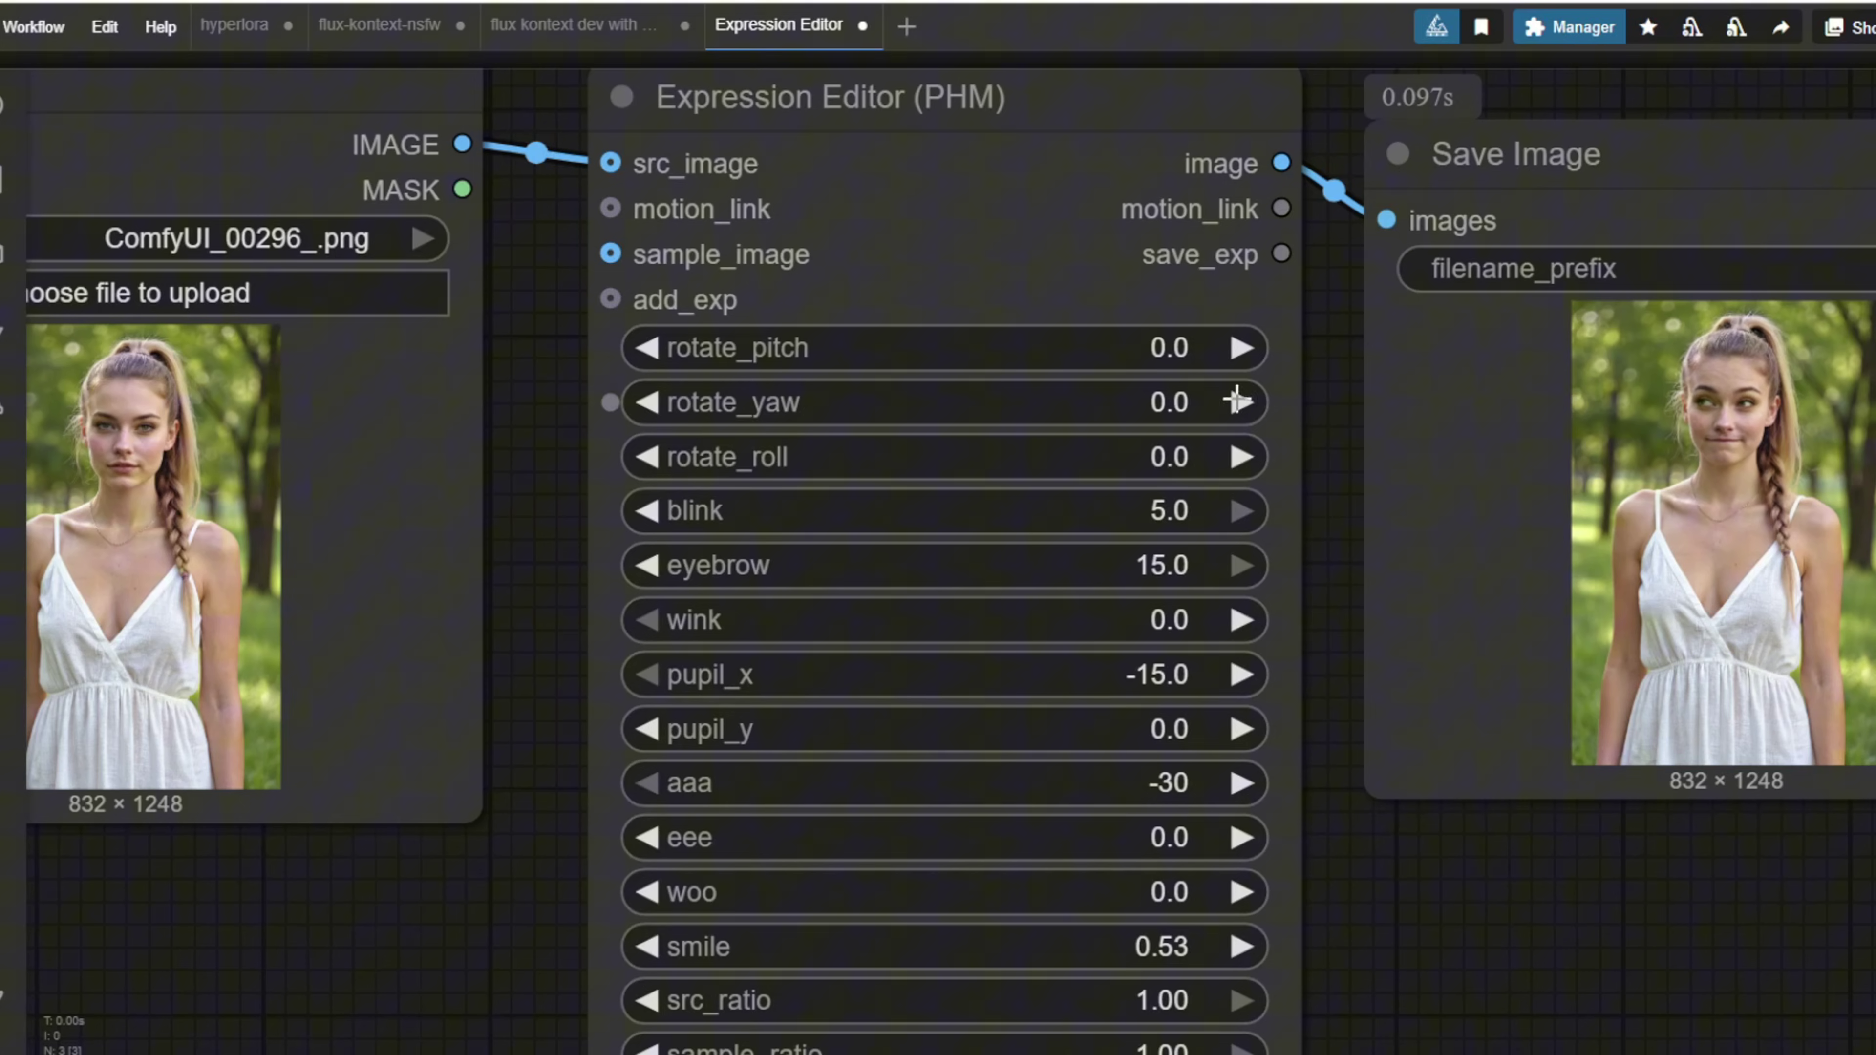
{"action": "left_click_drag", "start_coordinate": [1172, 507], "coordinate": [1185, 508]}
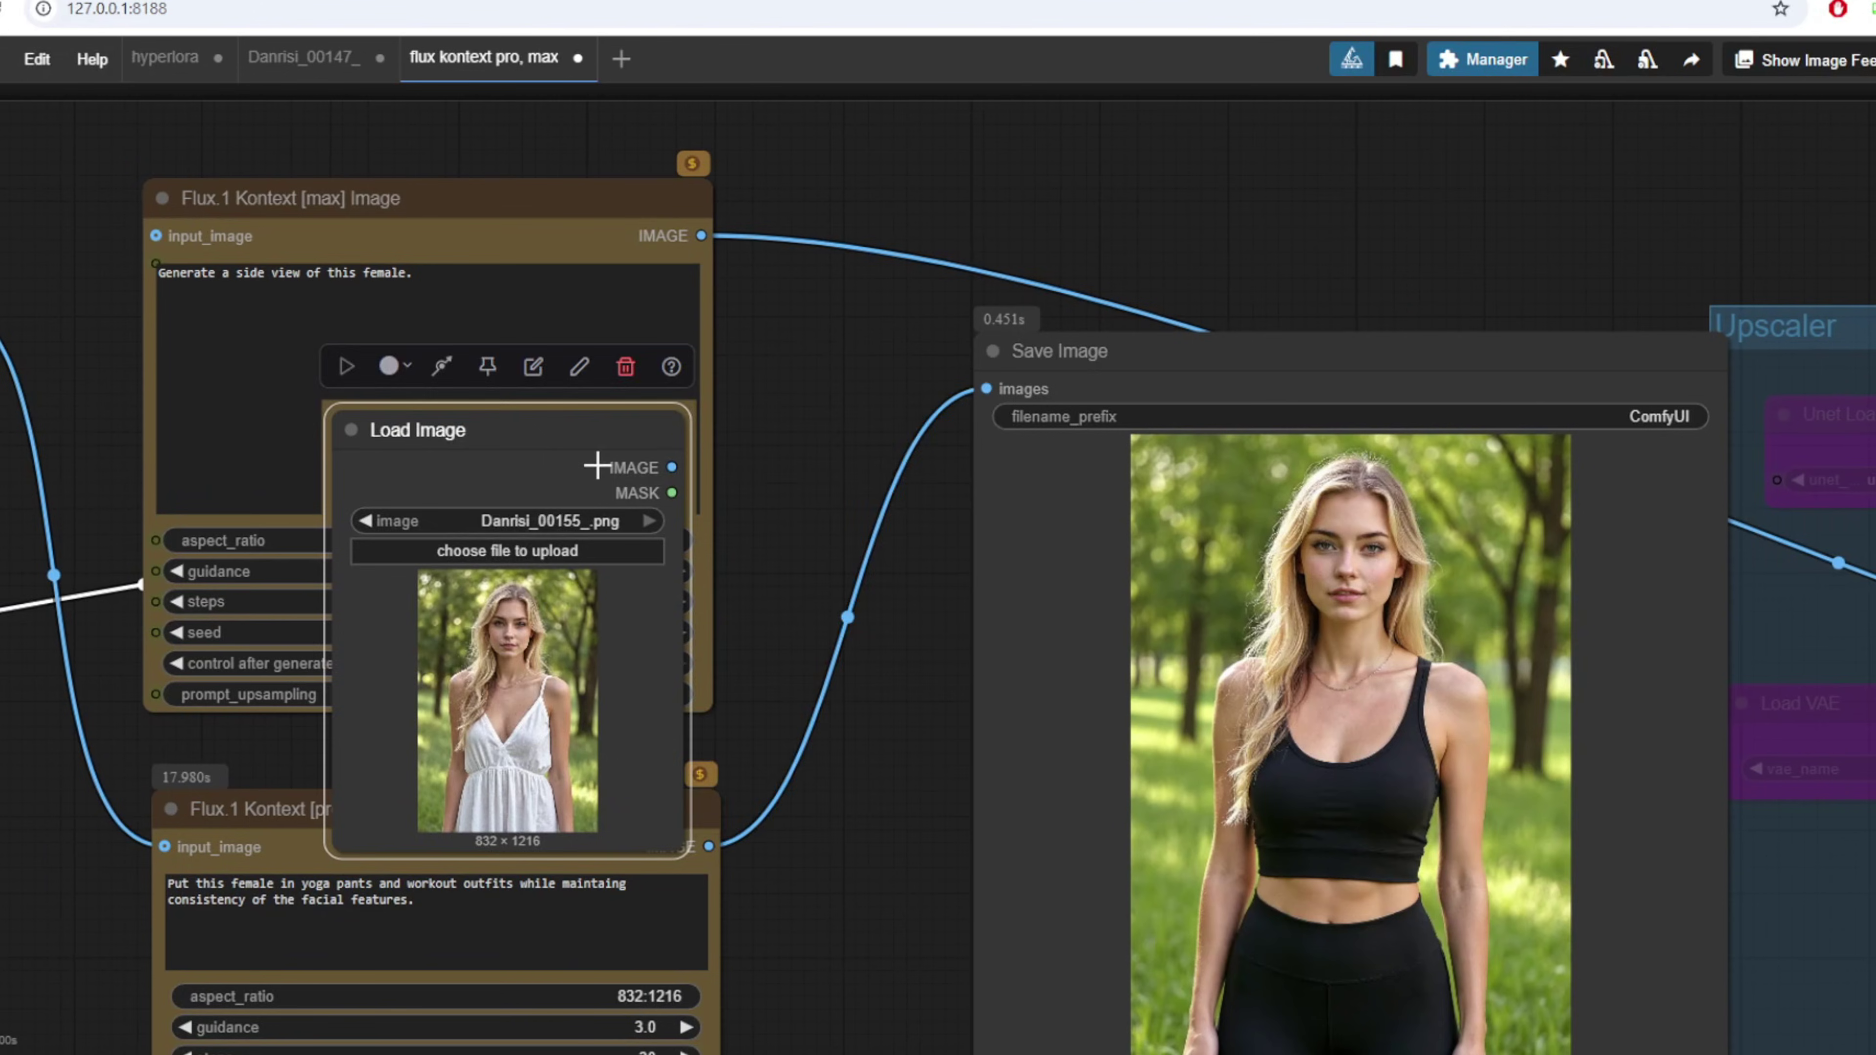
Move the source image node beside the result and drag the red-dress reference image node aside.
{"action": "left_click_drag", "start_coordinate": [615, 461], "coordinate": [1048, 444]}
{"action": "scroll", "coordinate": [1383, 589], "scroll_direction": "up", "scroll_amount": 2}
{"action": "scroll", "coordinate": [1383, 589], "scroll_direction": "up", "scroll_amount": 4}
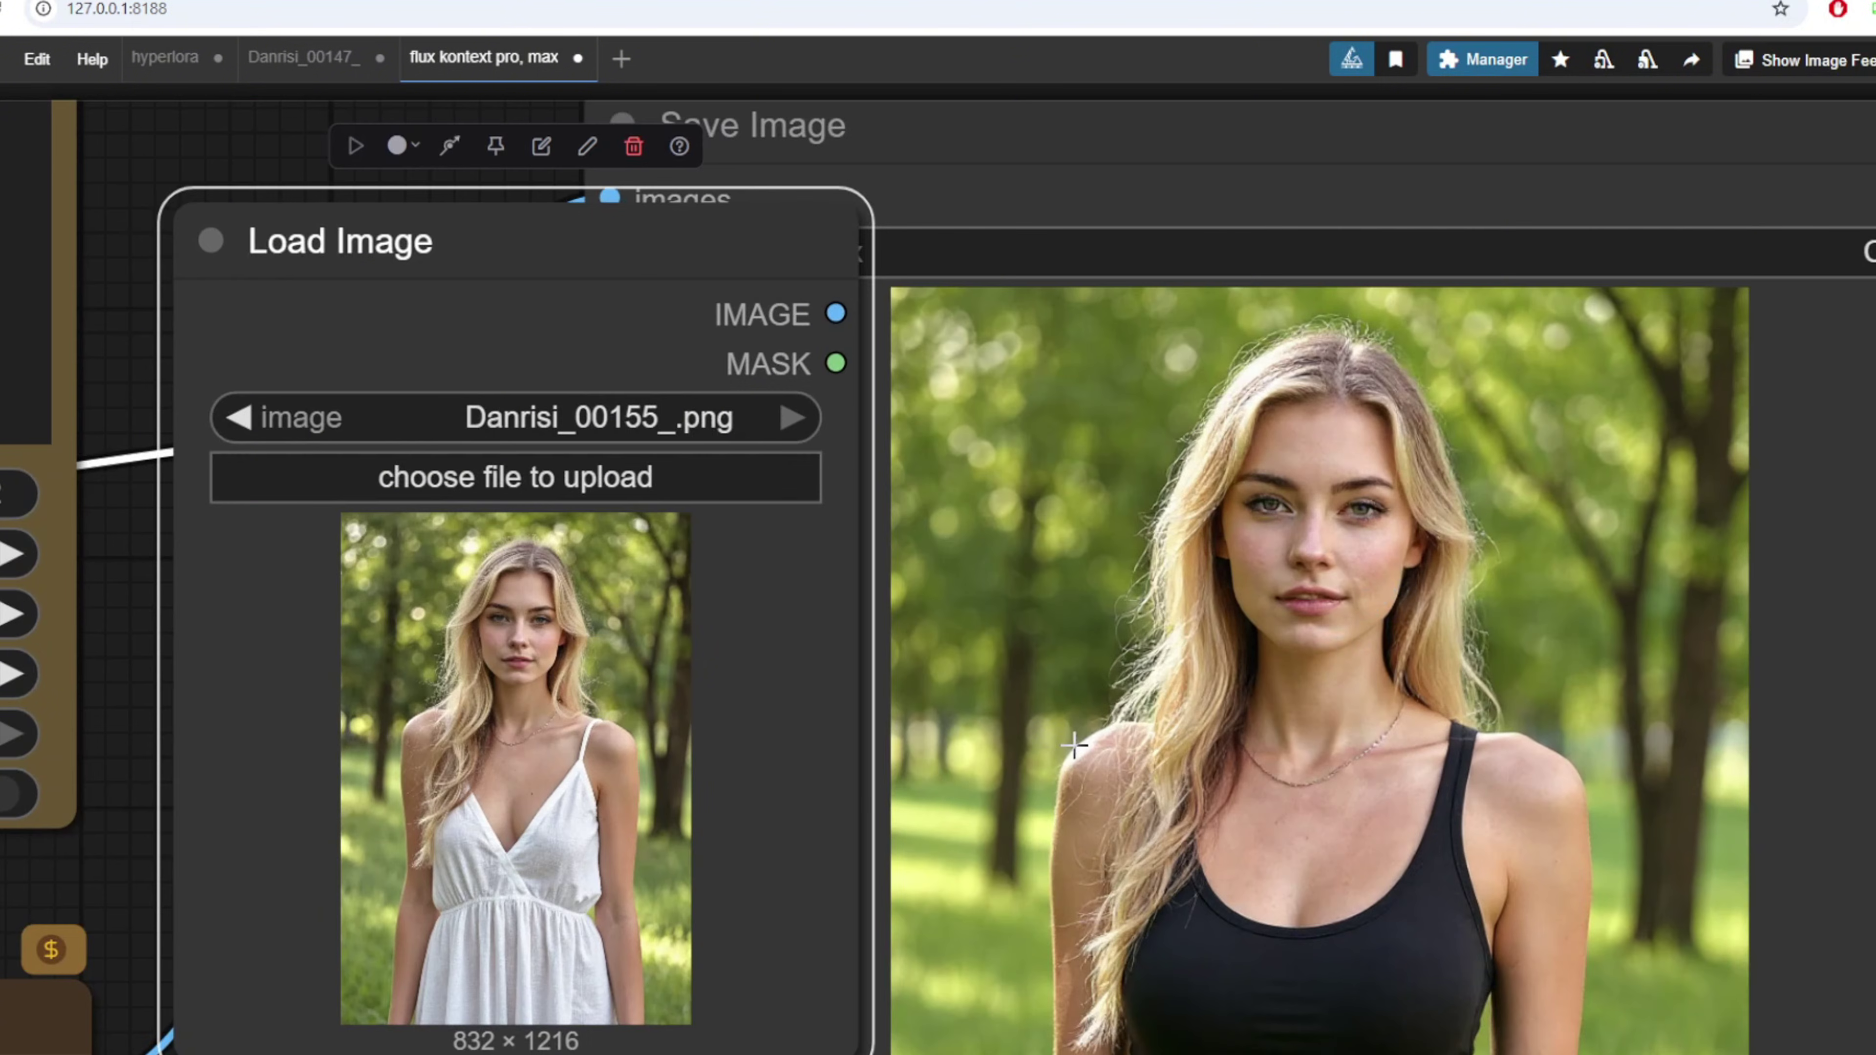
{"action": "scroll", "coordinate": [1074, 747], "scroll_direction": "up", "scroll_amount": 3}
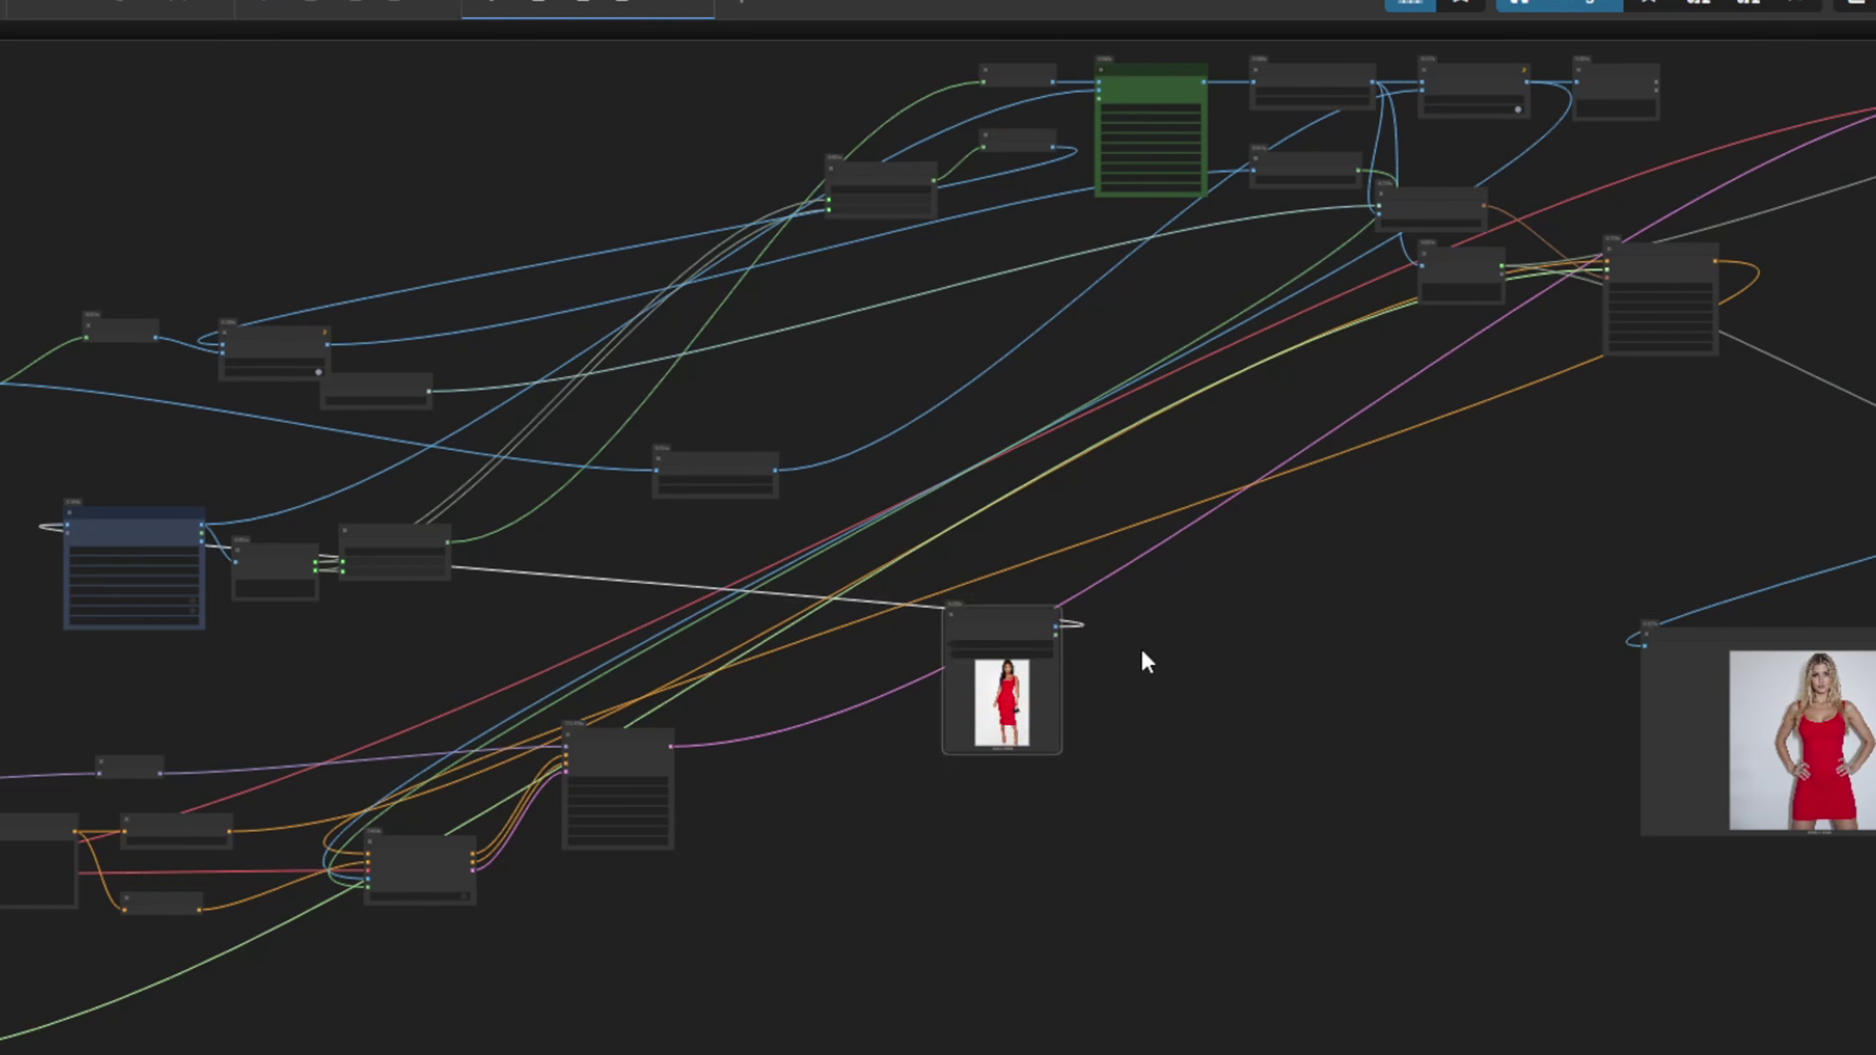
{"action": "left_click_drag", "start_coordinate": [989, 607], "coordinate": [1486, 545]}
{"action": "scroll", "coordinate": [1492, 826], "scroll_direction": "up", "scroll_amount": 5}
{"action": "scroll", "coordinate": [1157, 710], "scroll_direction": "up", "scroll_amount": 5}
{"action": "scroll", "coordinate": [1157, 688], "scroll_direction": "up", "scroll_amount": 3}
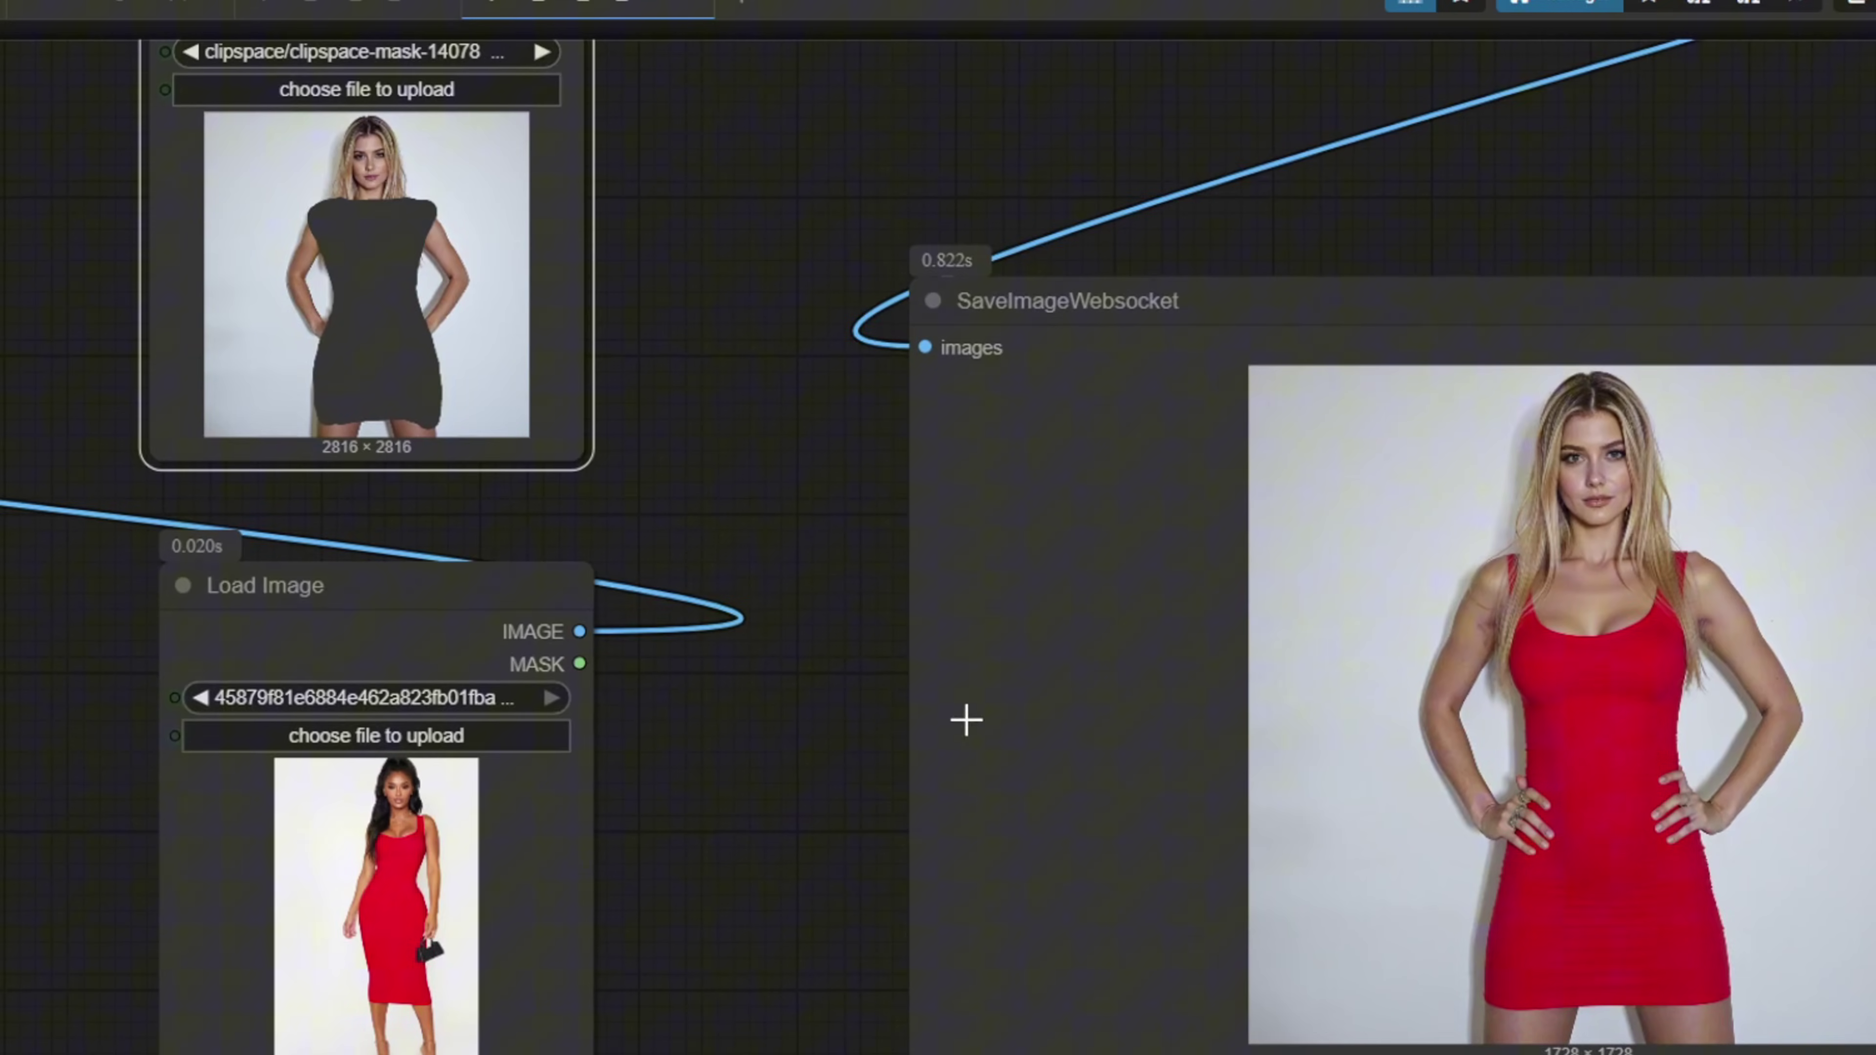
Dismiss the canvas node search and zoom to the clothing-and-model upload group.
{"action": "double_click", "coordinate": [668, 628]}
{"action": "key", "text": "Escape"}
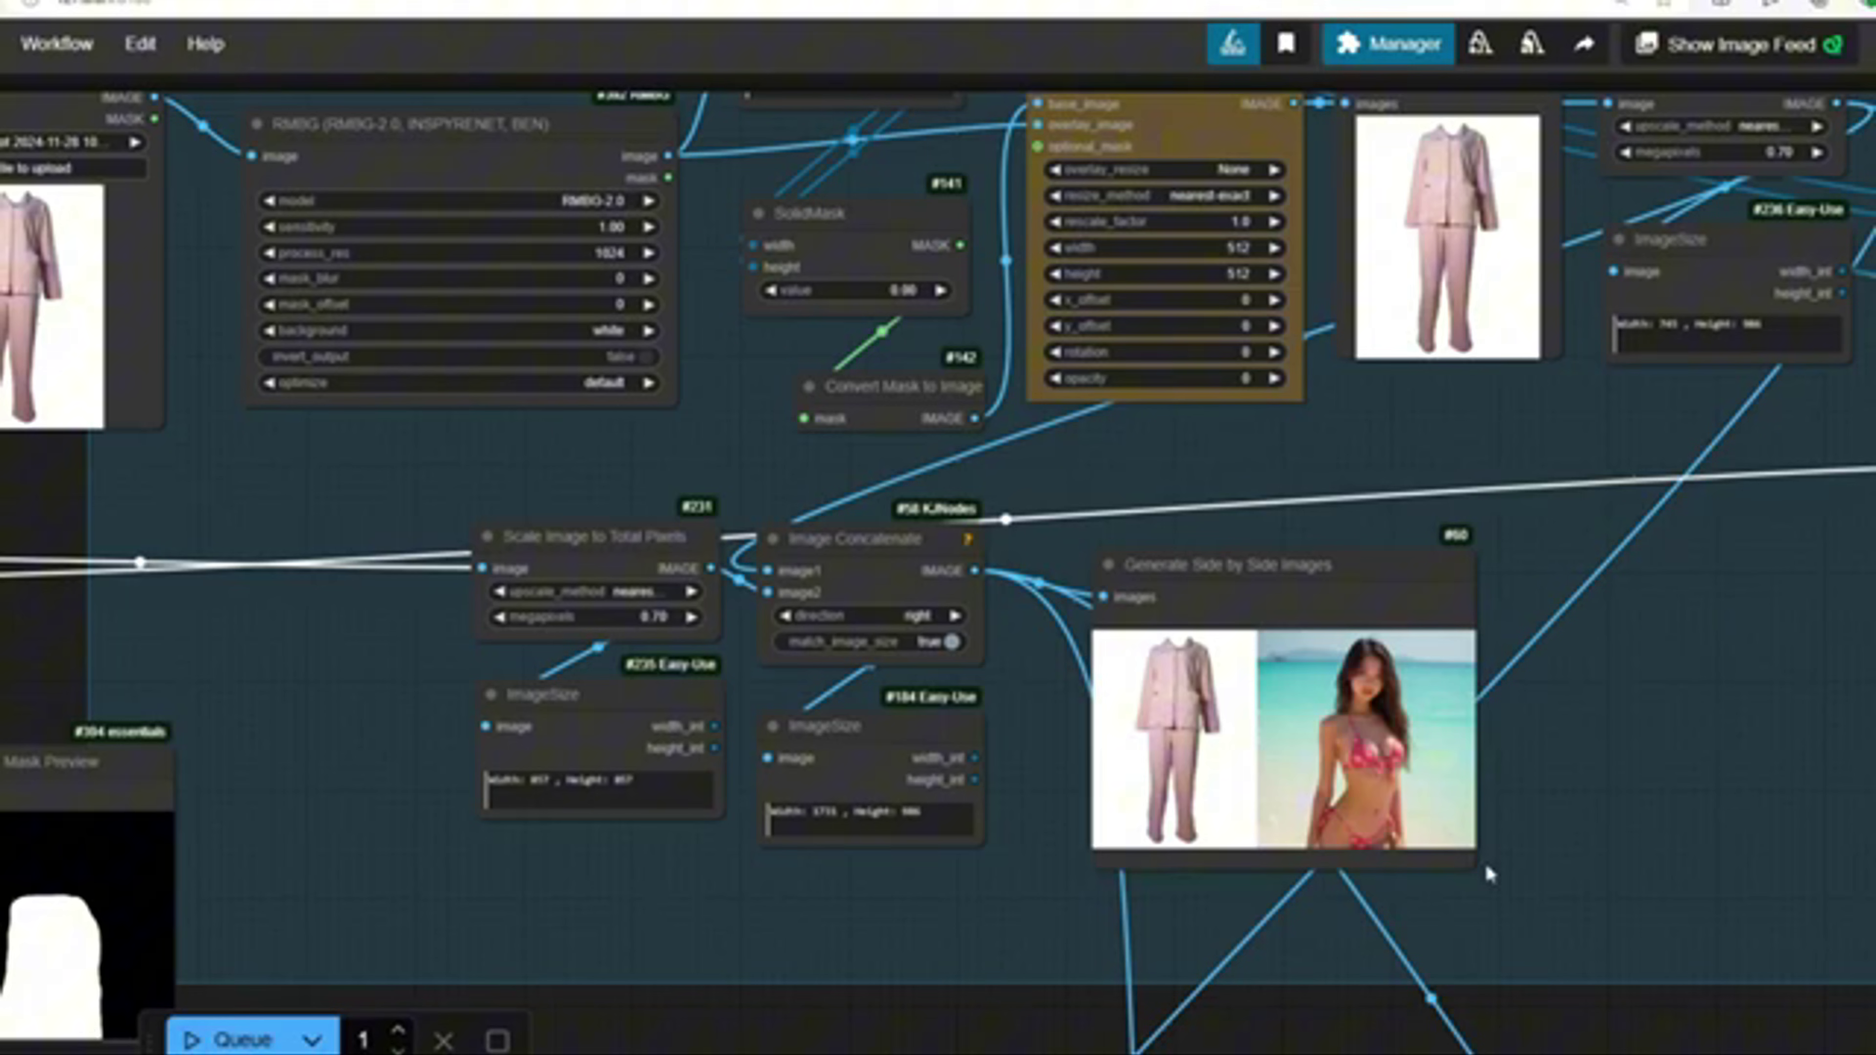
{"action": "scroll", "coordinate": [1484, 862], "scroll_direction": "down", "scroll_amount": 2}
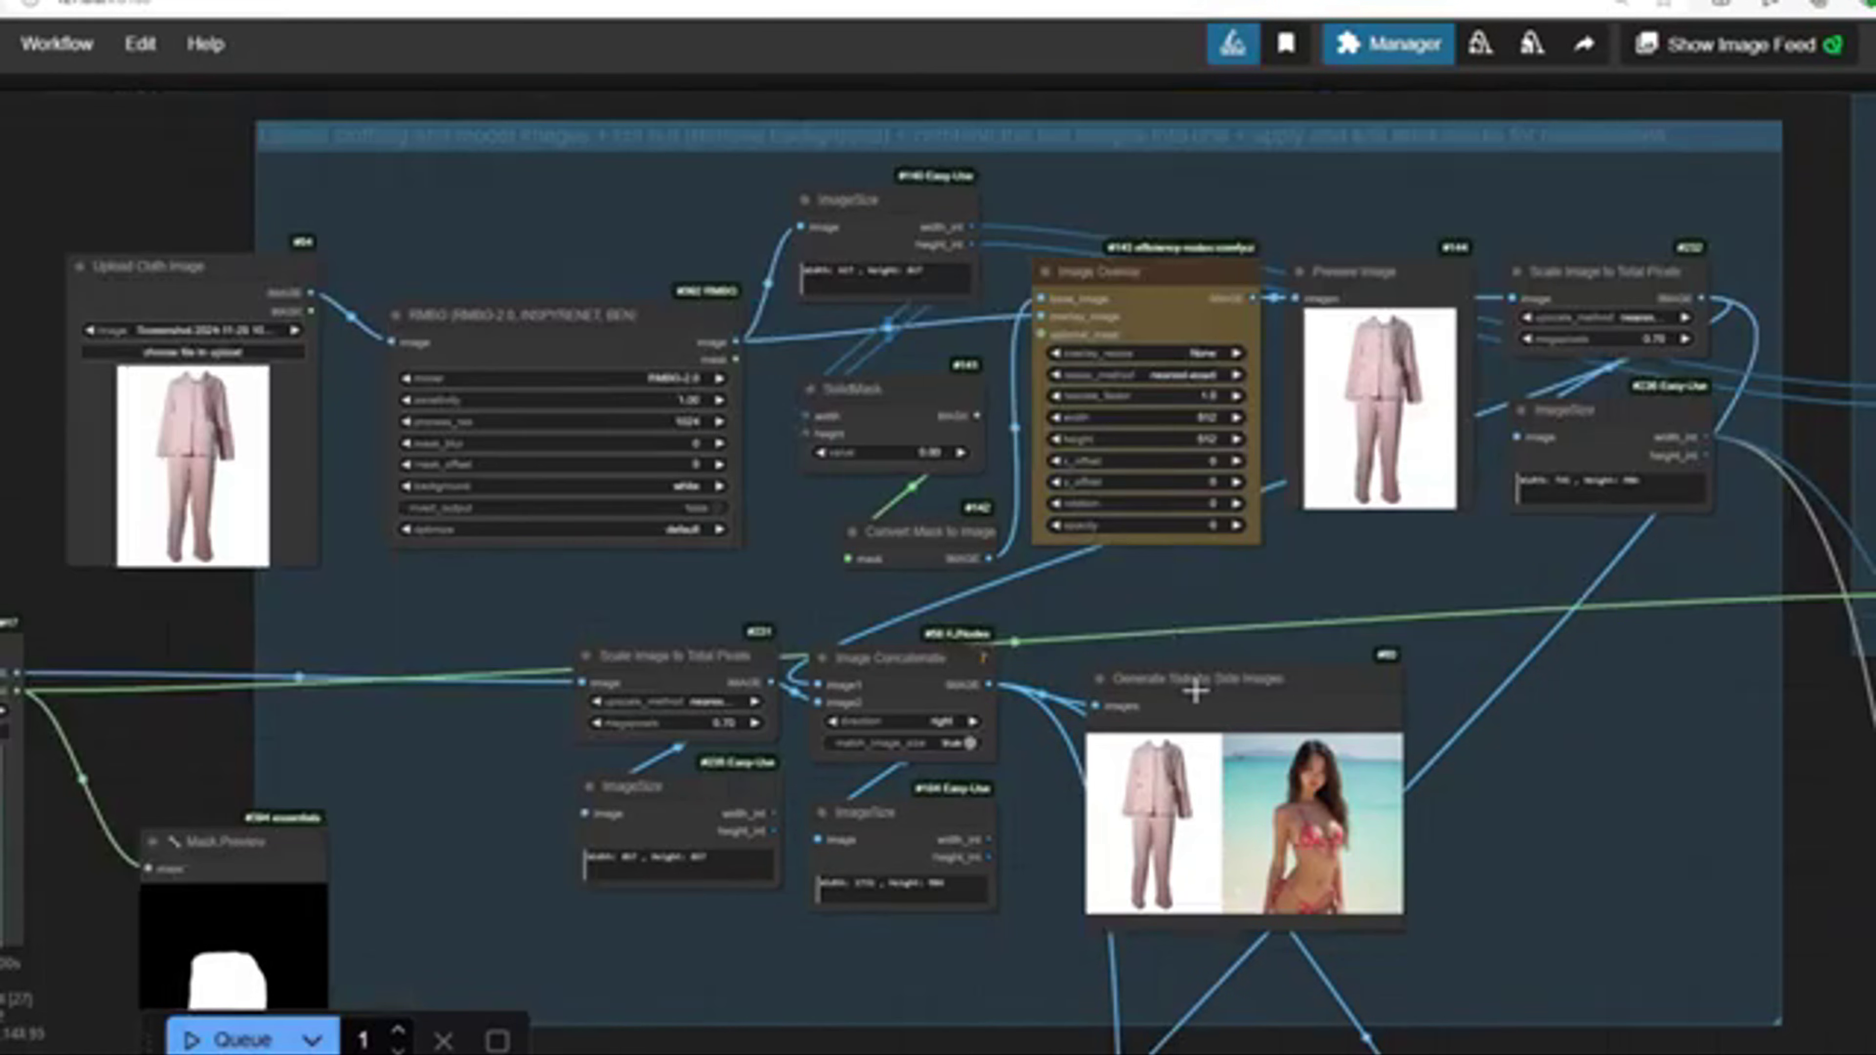
{"action": "scroll", "coordinate": [1304, 721], "scroll_direction": "up", "scroll_amount": 3}
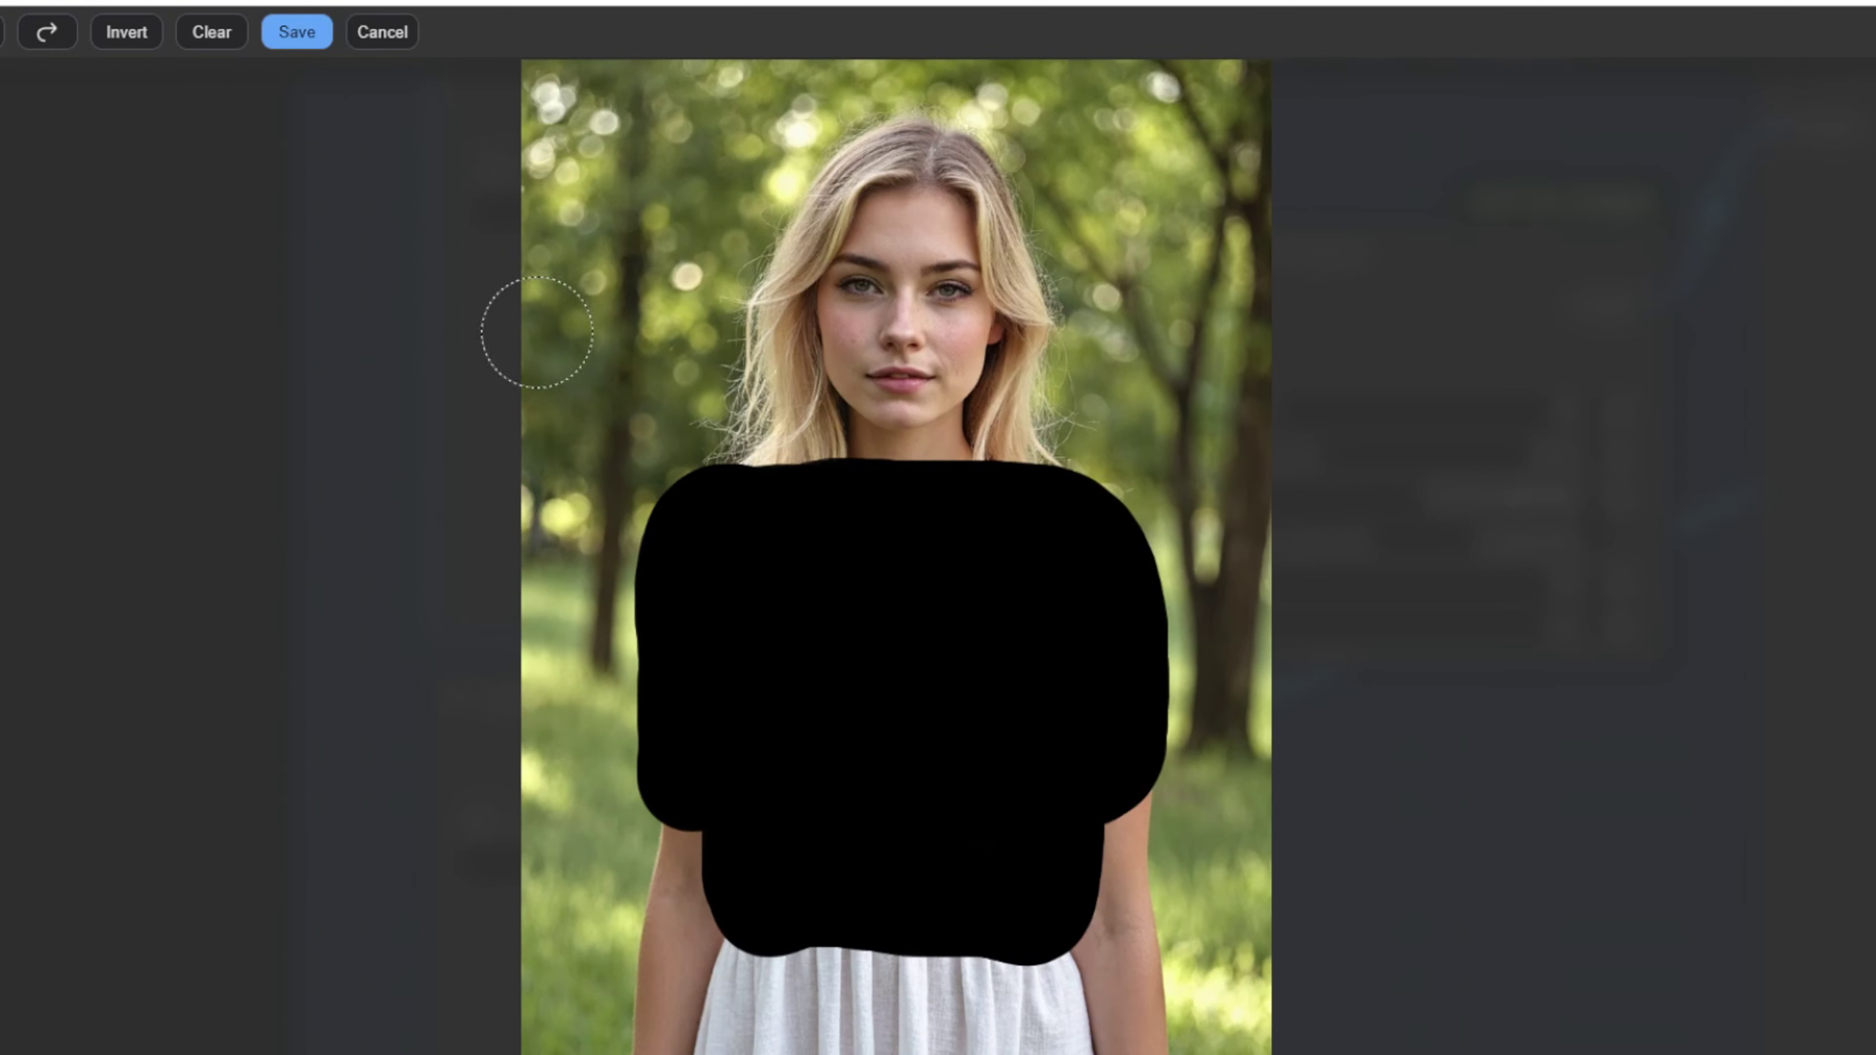
Save the upper-body mask, queue the CatVTON swap with Ctrl+Enter, and pan to the VTON Result.
{"action": "left_click", "coordinate": [298, 30]}
{"action": "key", "text": "ctrl+Return"}
{"action": "scroll", "coordinate": [1255, 921], "scroll_direction": "down", "scroll_amount": 7}
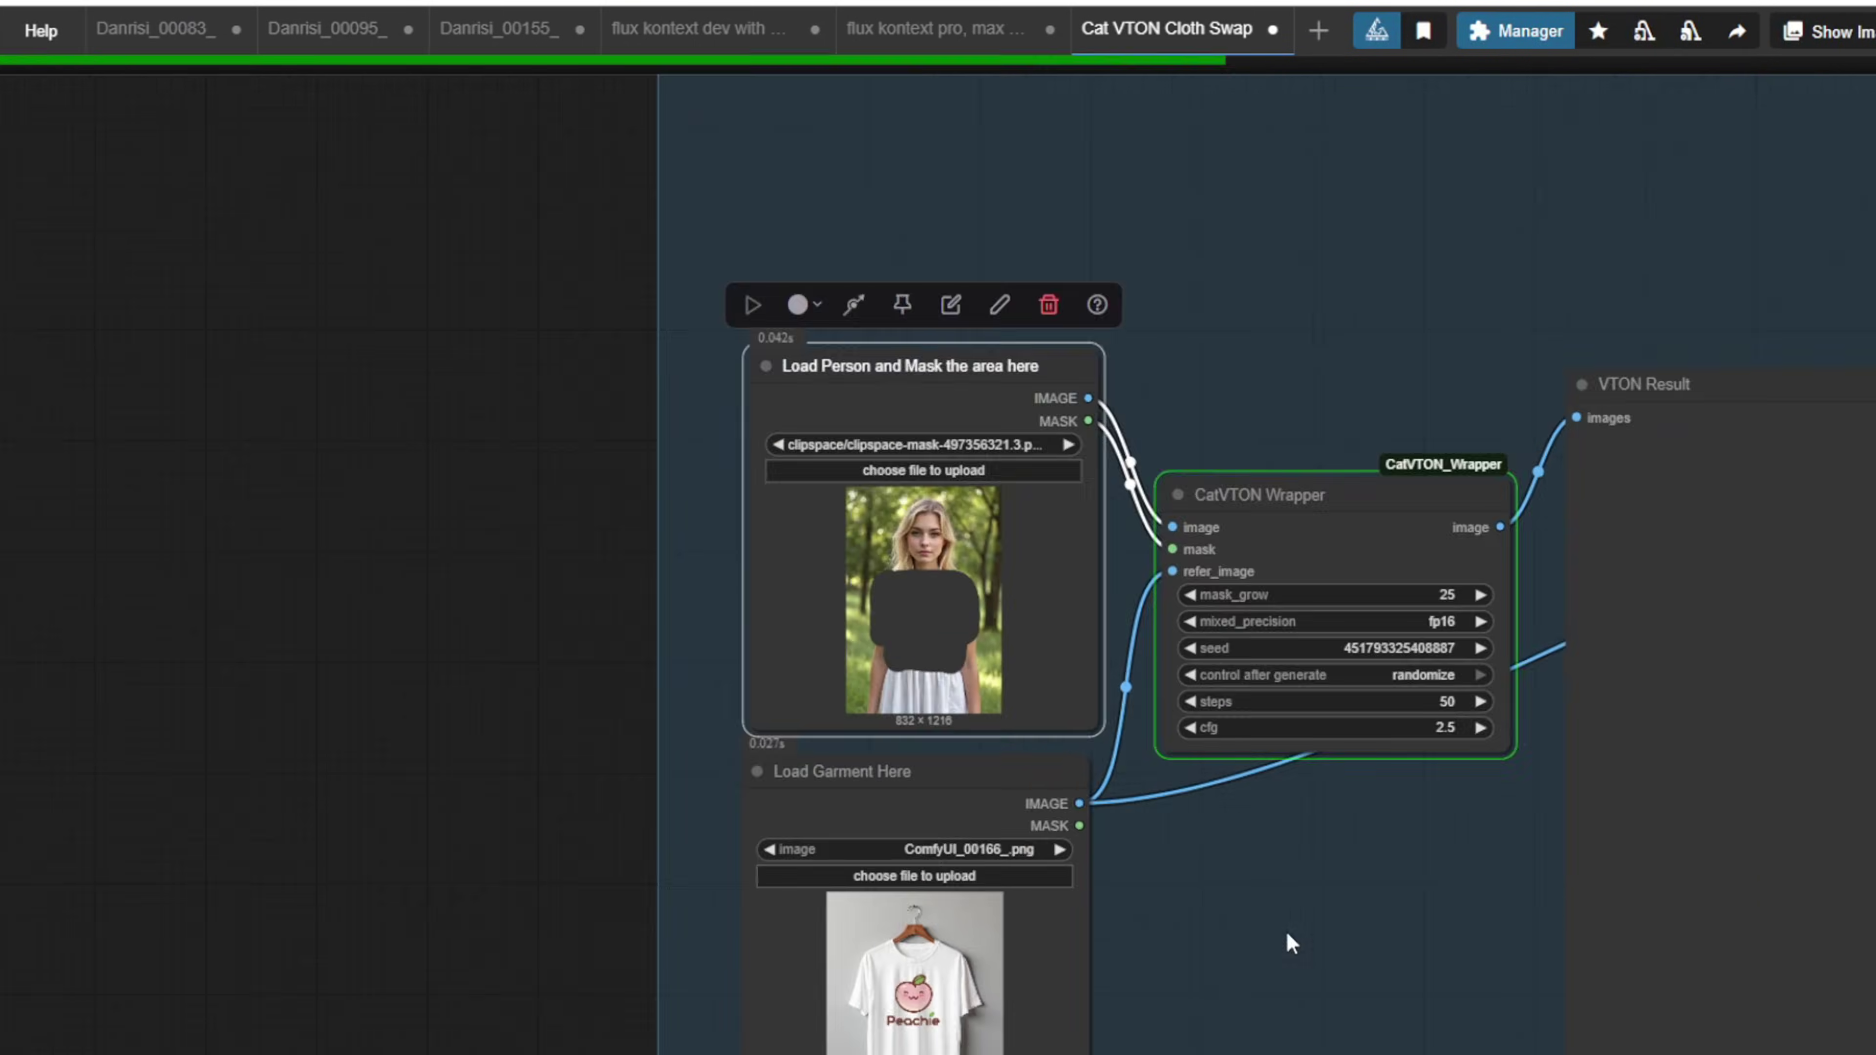
{"action": "scroll", "coordinate": [850, 846], "scroll_direction": "up", "scroll_amount": 3}
{"action": "left_click_drag", "start_coordinate": [850, 846], "coordinate": [774, 807]}
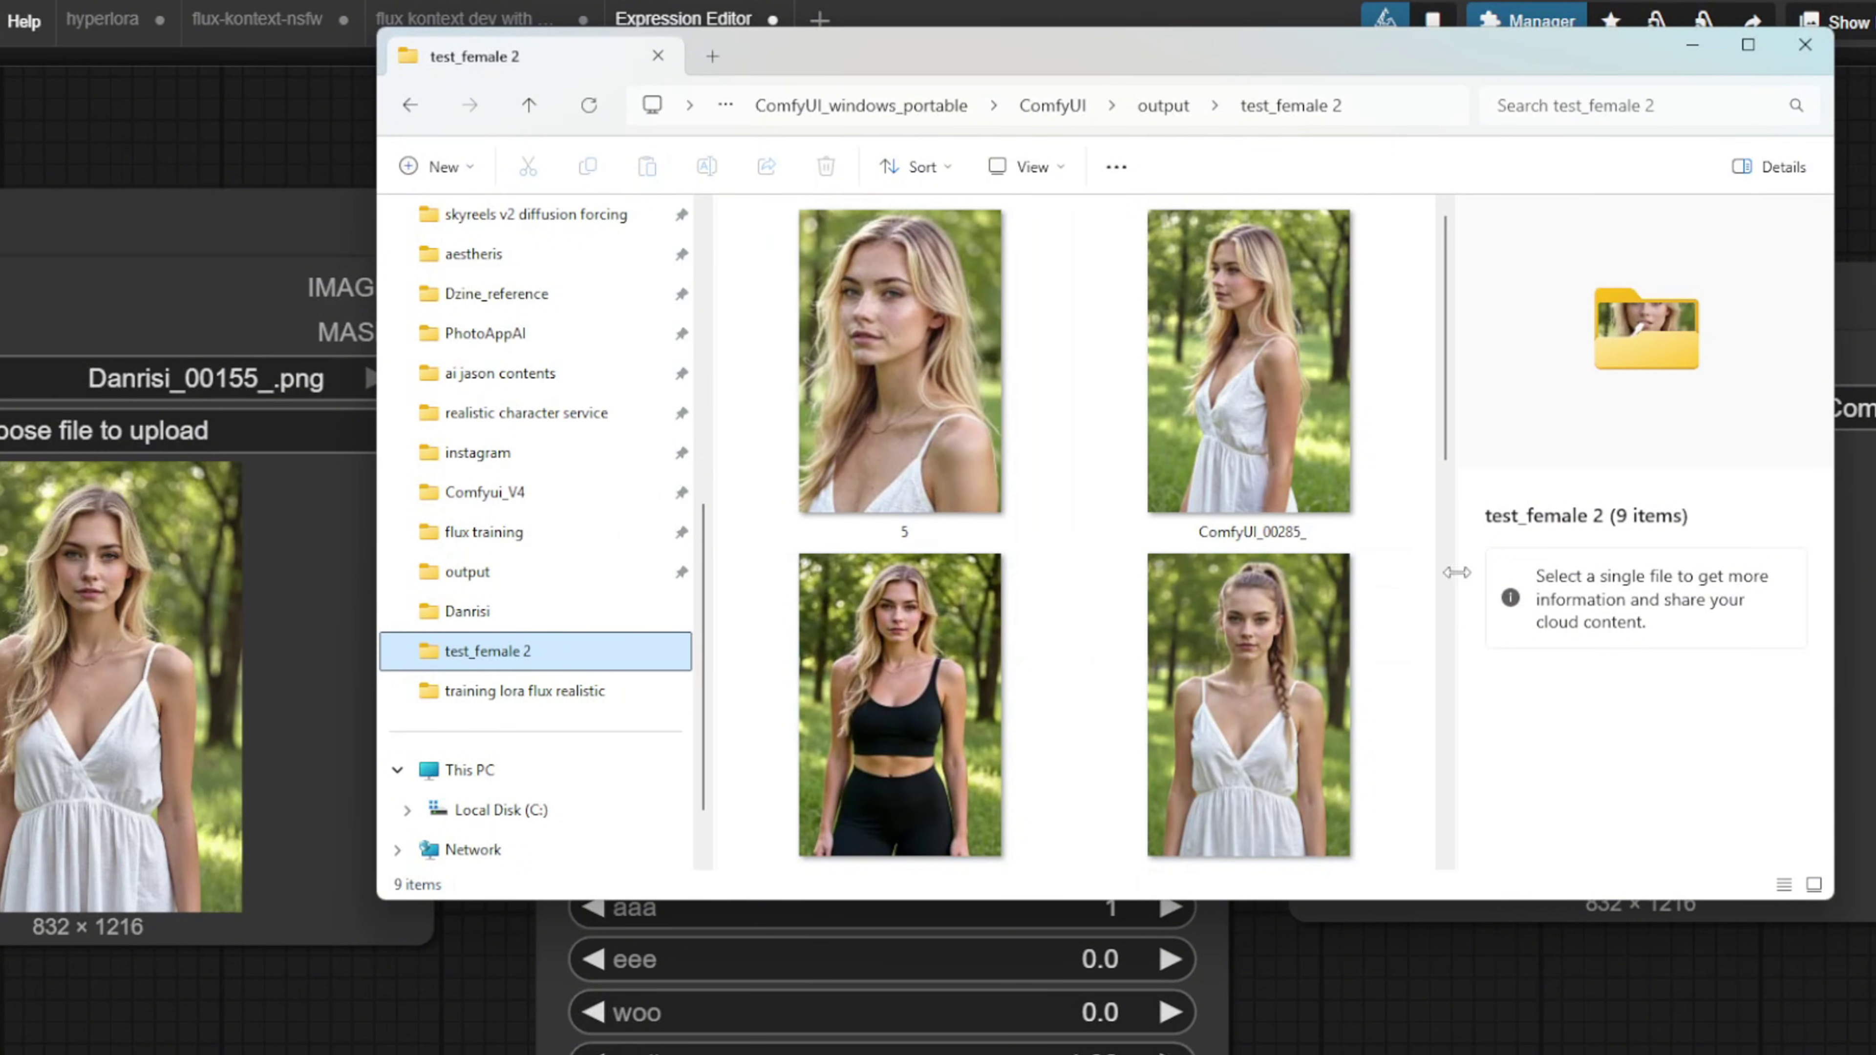
Scroll through the nine blonde-woman images in the test_female 2 output folder.
{"action": "scroll", "coordinate": [1434, 528], "scroll_direction": "down", "scroll_amount": 3}
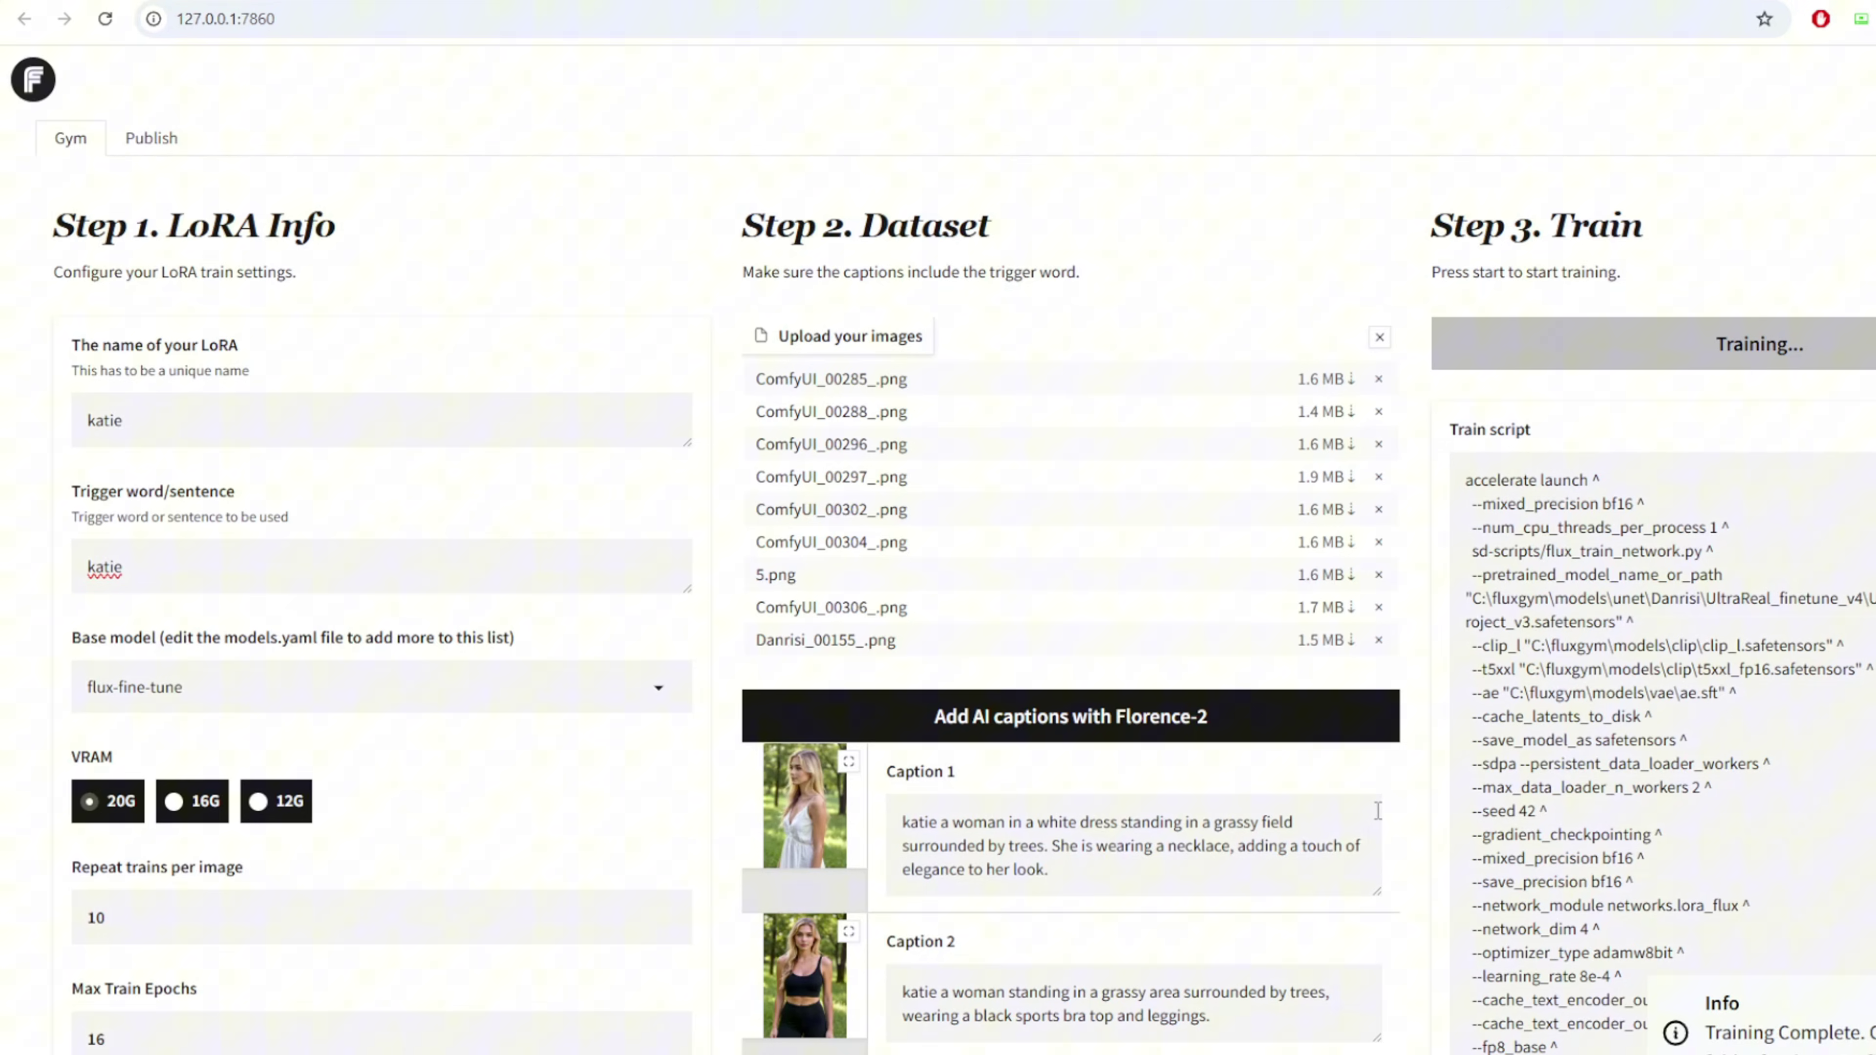
{"action": "scroll", "coordinate": [1377, 811], "scroll_direction": "down", "scroll_amount": 9}
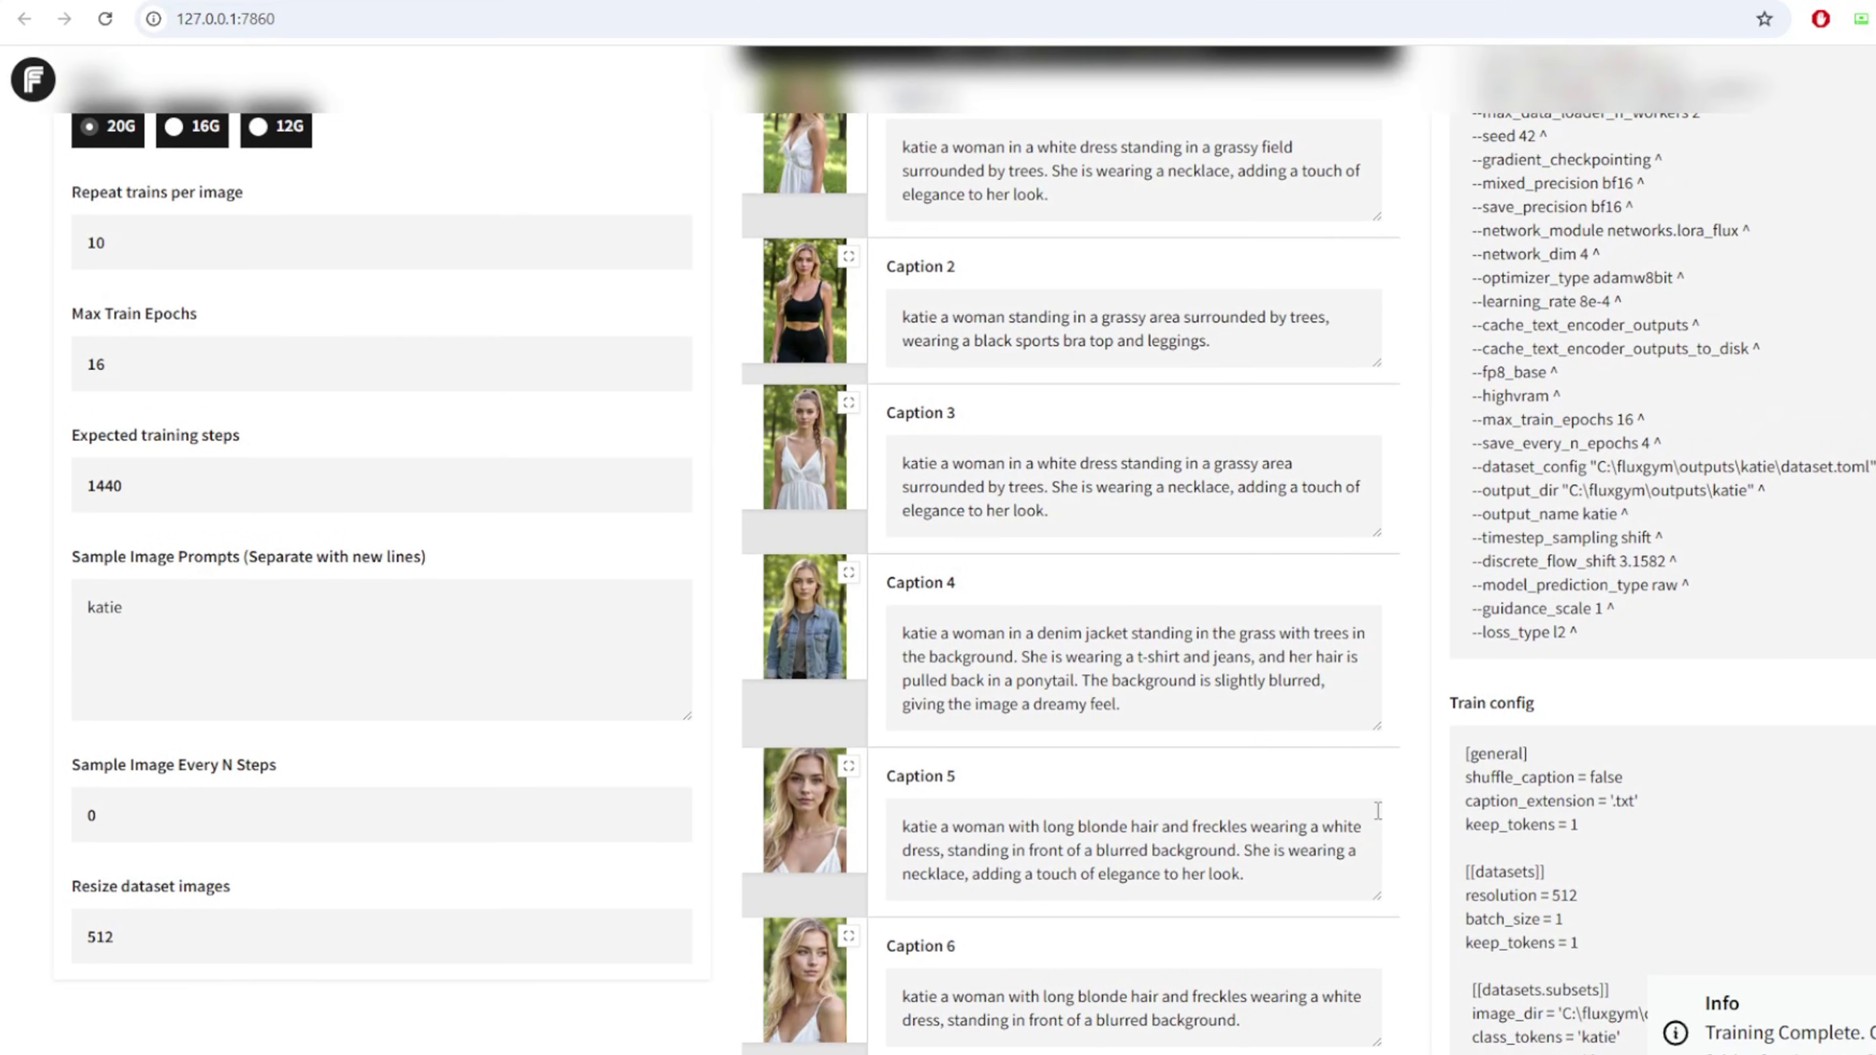
{"action": "scroll", "coordinate": [1378, 811], "scroll_direction": "down", "scroll_amount": 5}
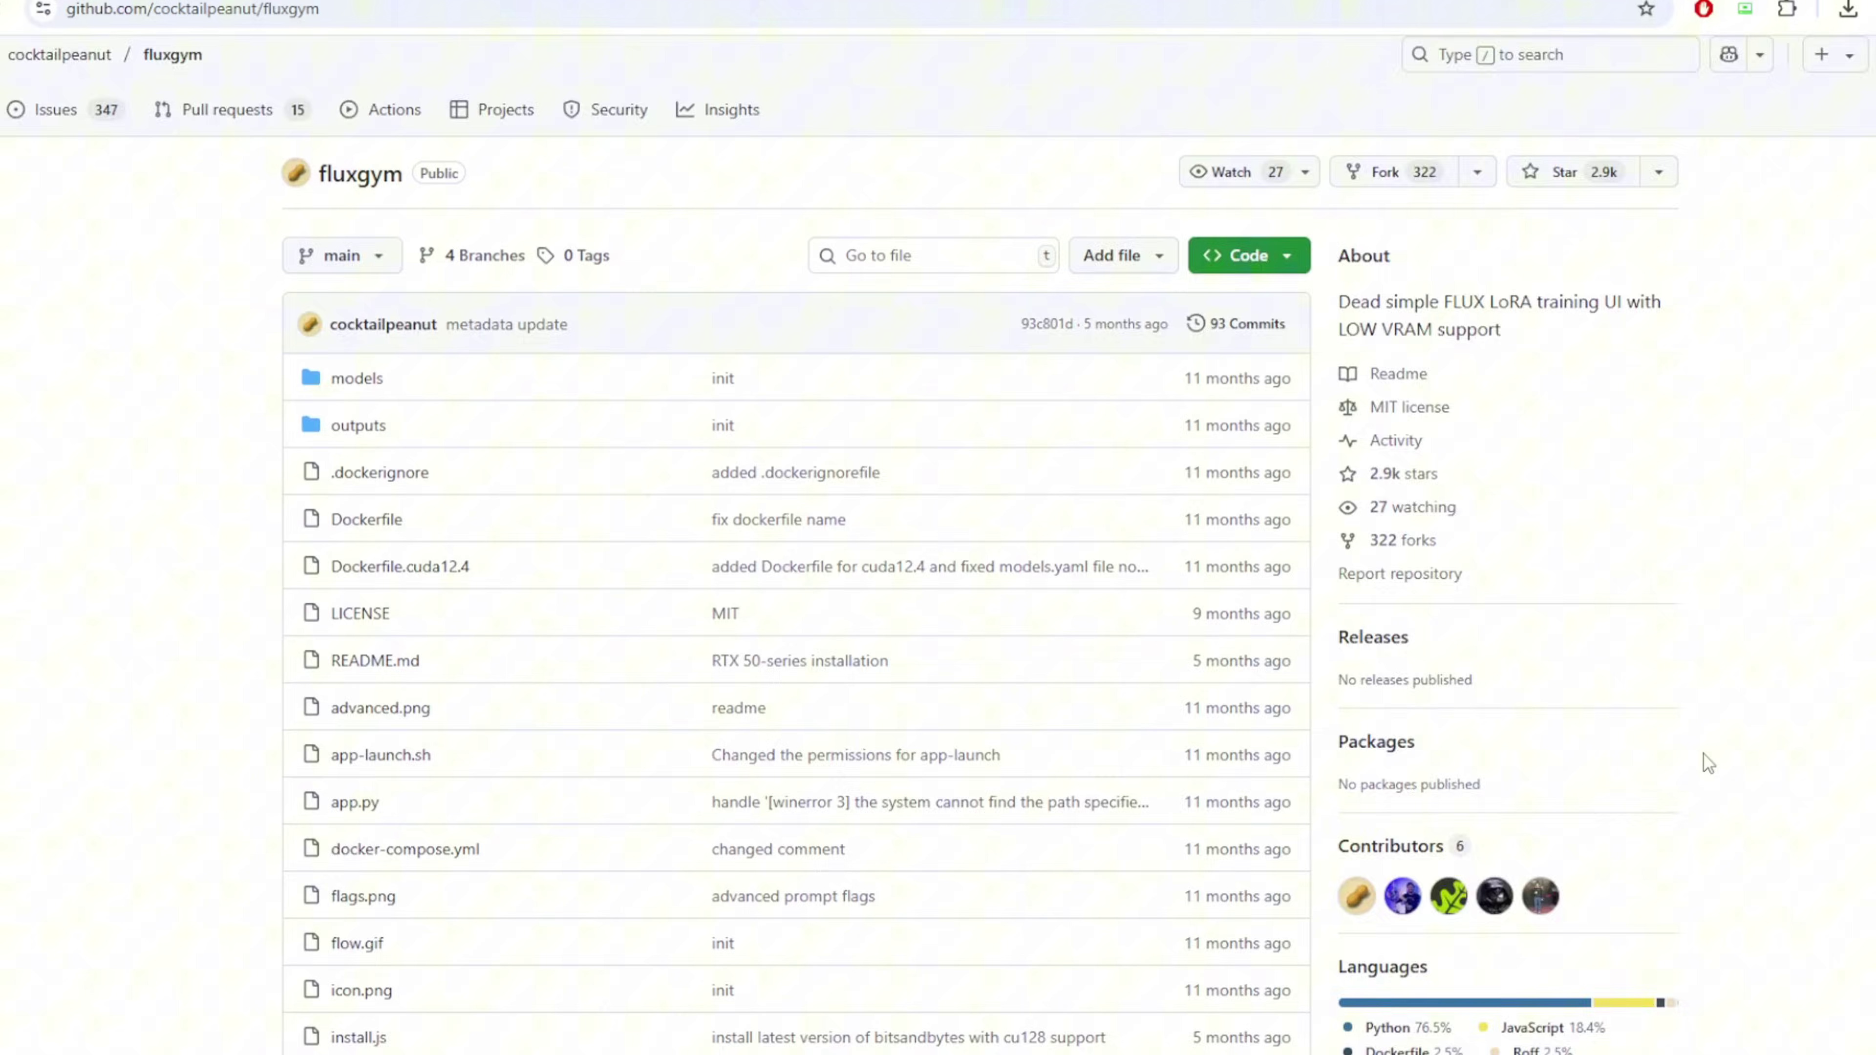
Scroll the fluxgym README to '2. Install Manually' and briefly highlight that heading.
{"action": "scroll", "coordinate": [1707, 761], "scroll_direction": "down", "scroll_amount": 20}
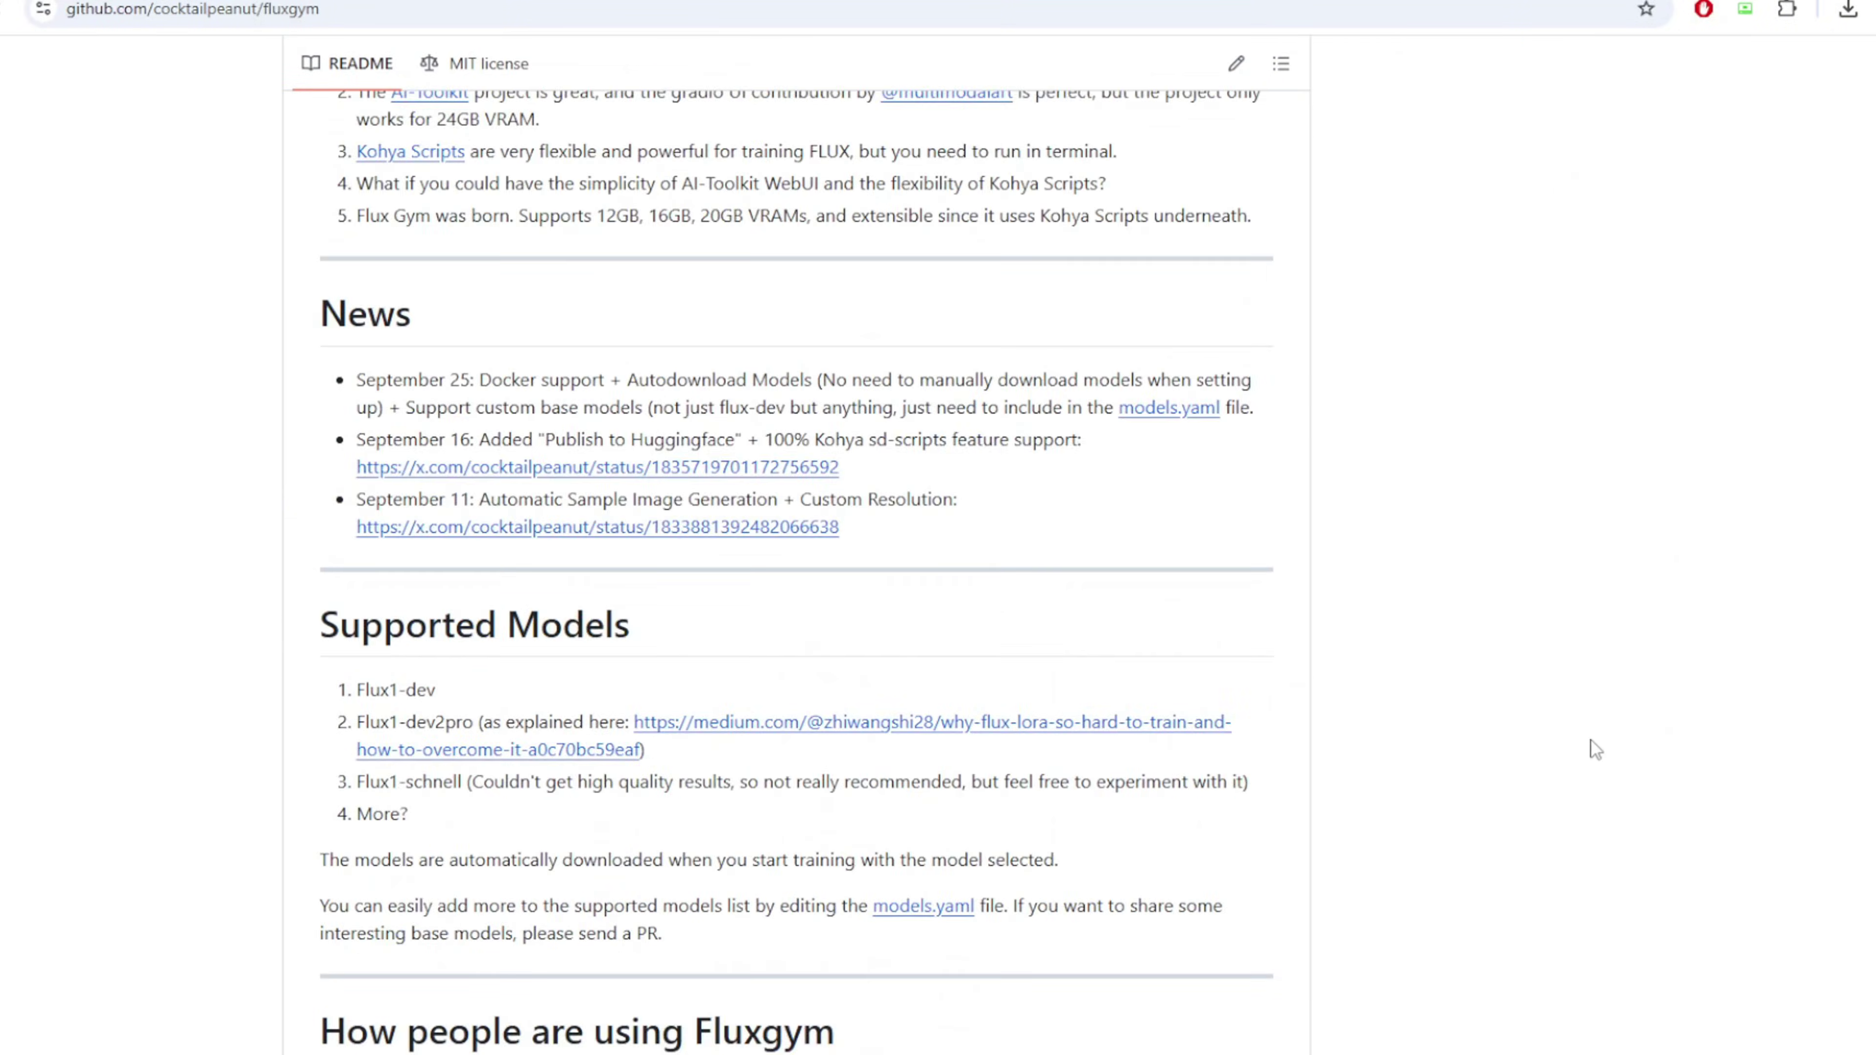
{"action": "scroll", "coordinate": [1595, 748], "scroll_direction": "down", "scroll_amount": 18}
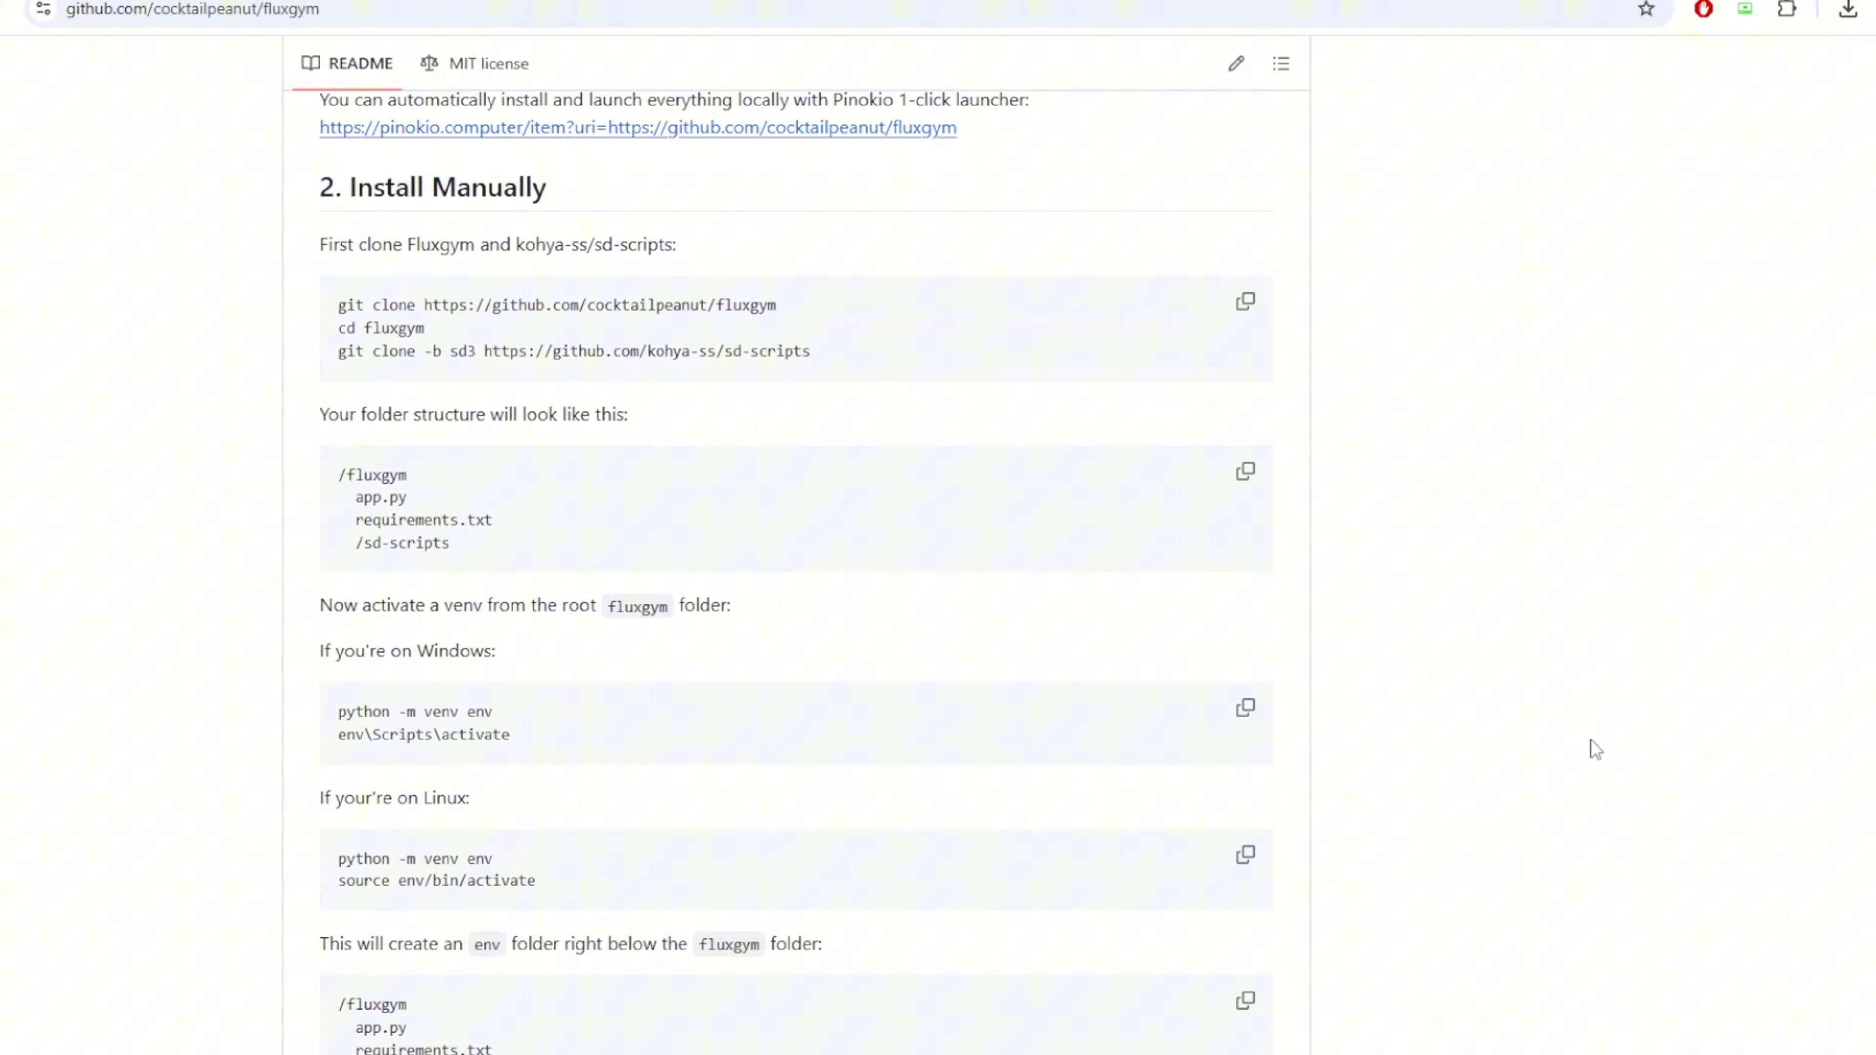
{"action": "scroll", "coordinate": [1595, 748], "scroll_direction": "down", "scroll_amount": 2}
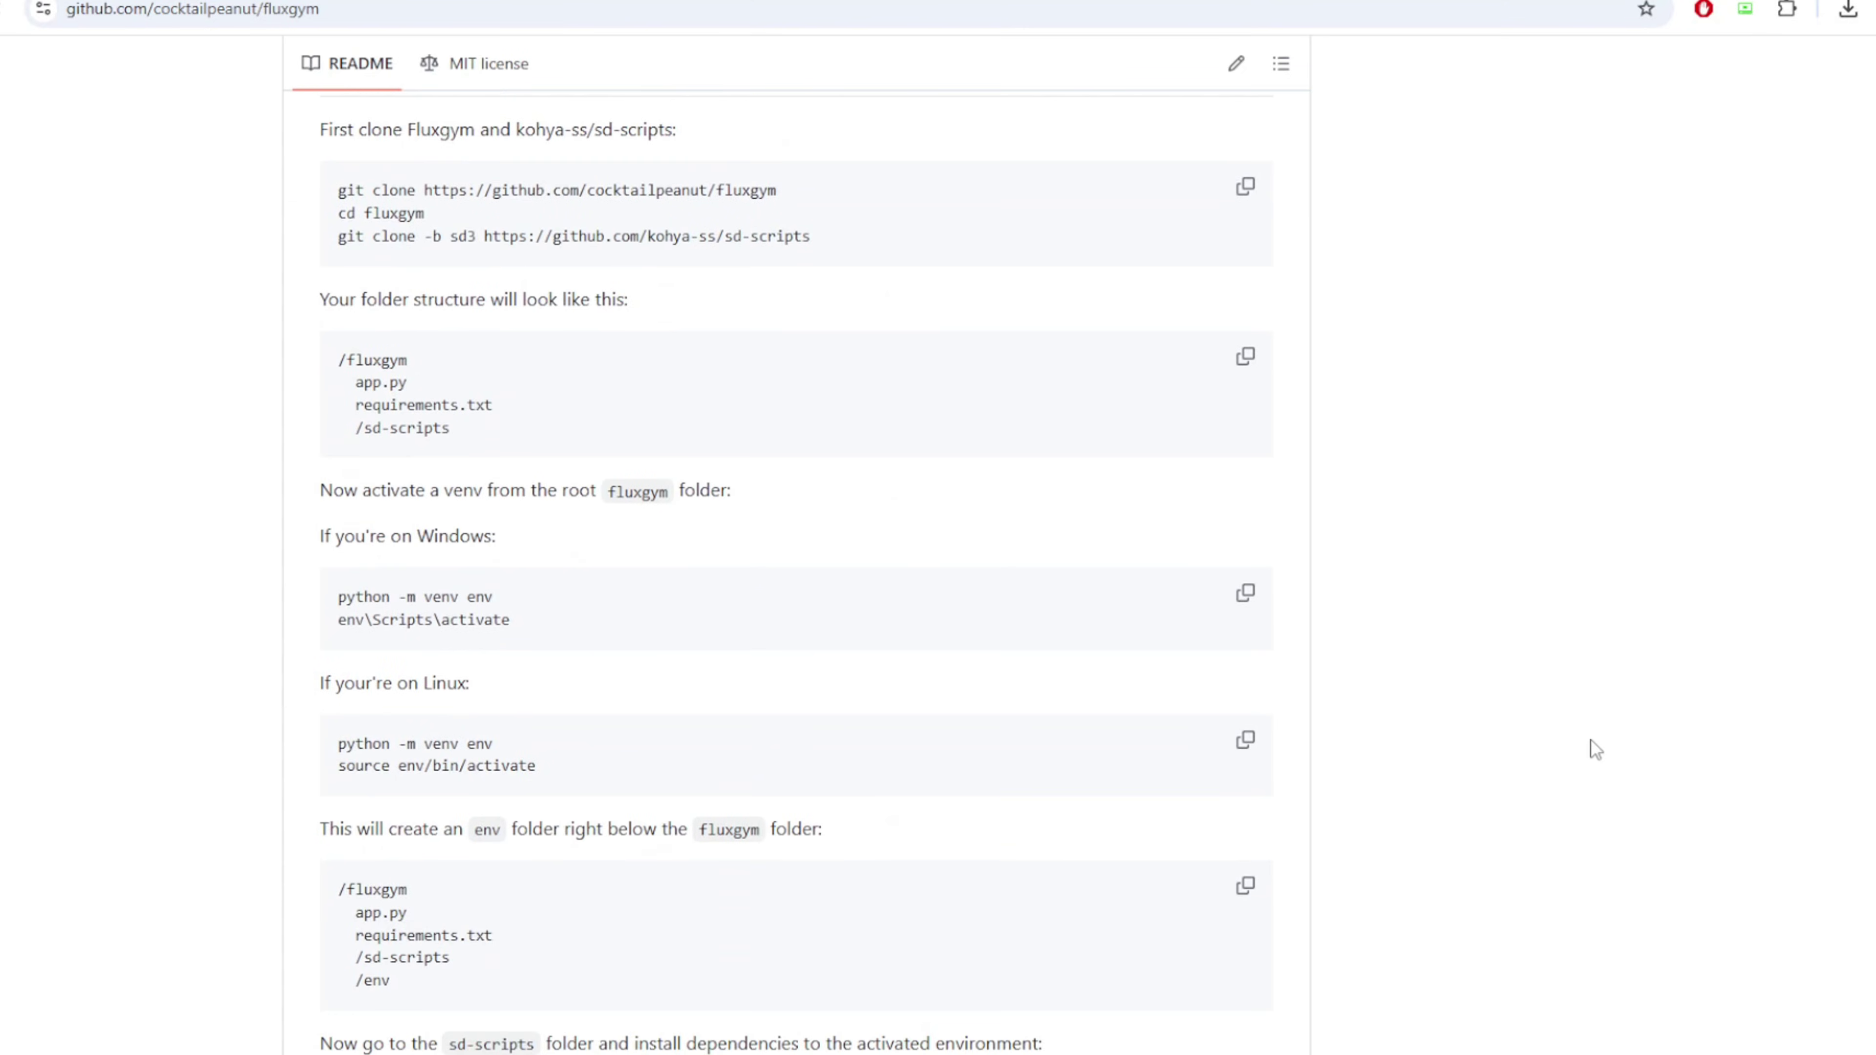
{"action": "scroll", "coordinate": [1592, 745], "scroll_direction": "up", "scroll_amount": 2}
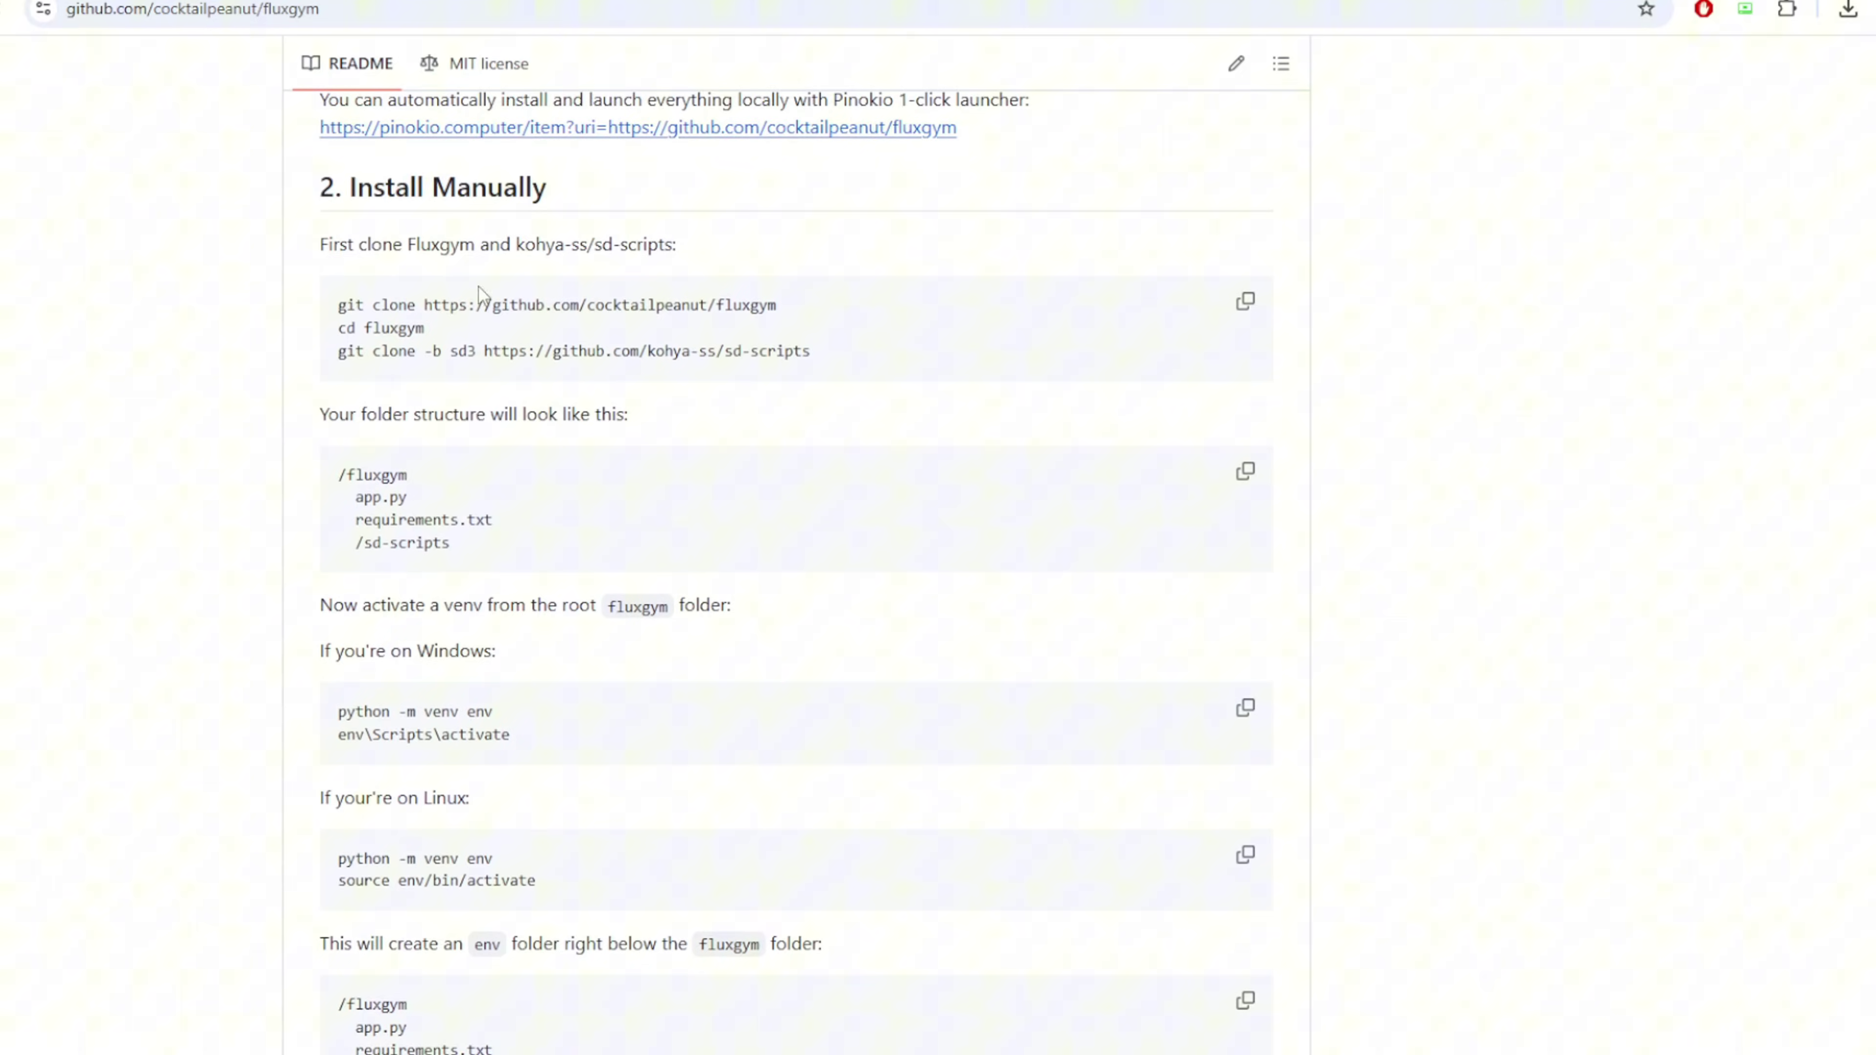
{"action": "left_click_drag", "start_coordinate": [319, 185], "coordinate": [546, 189]}
{"action": "left_click", "coordinate": [792, 211]}
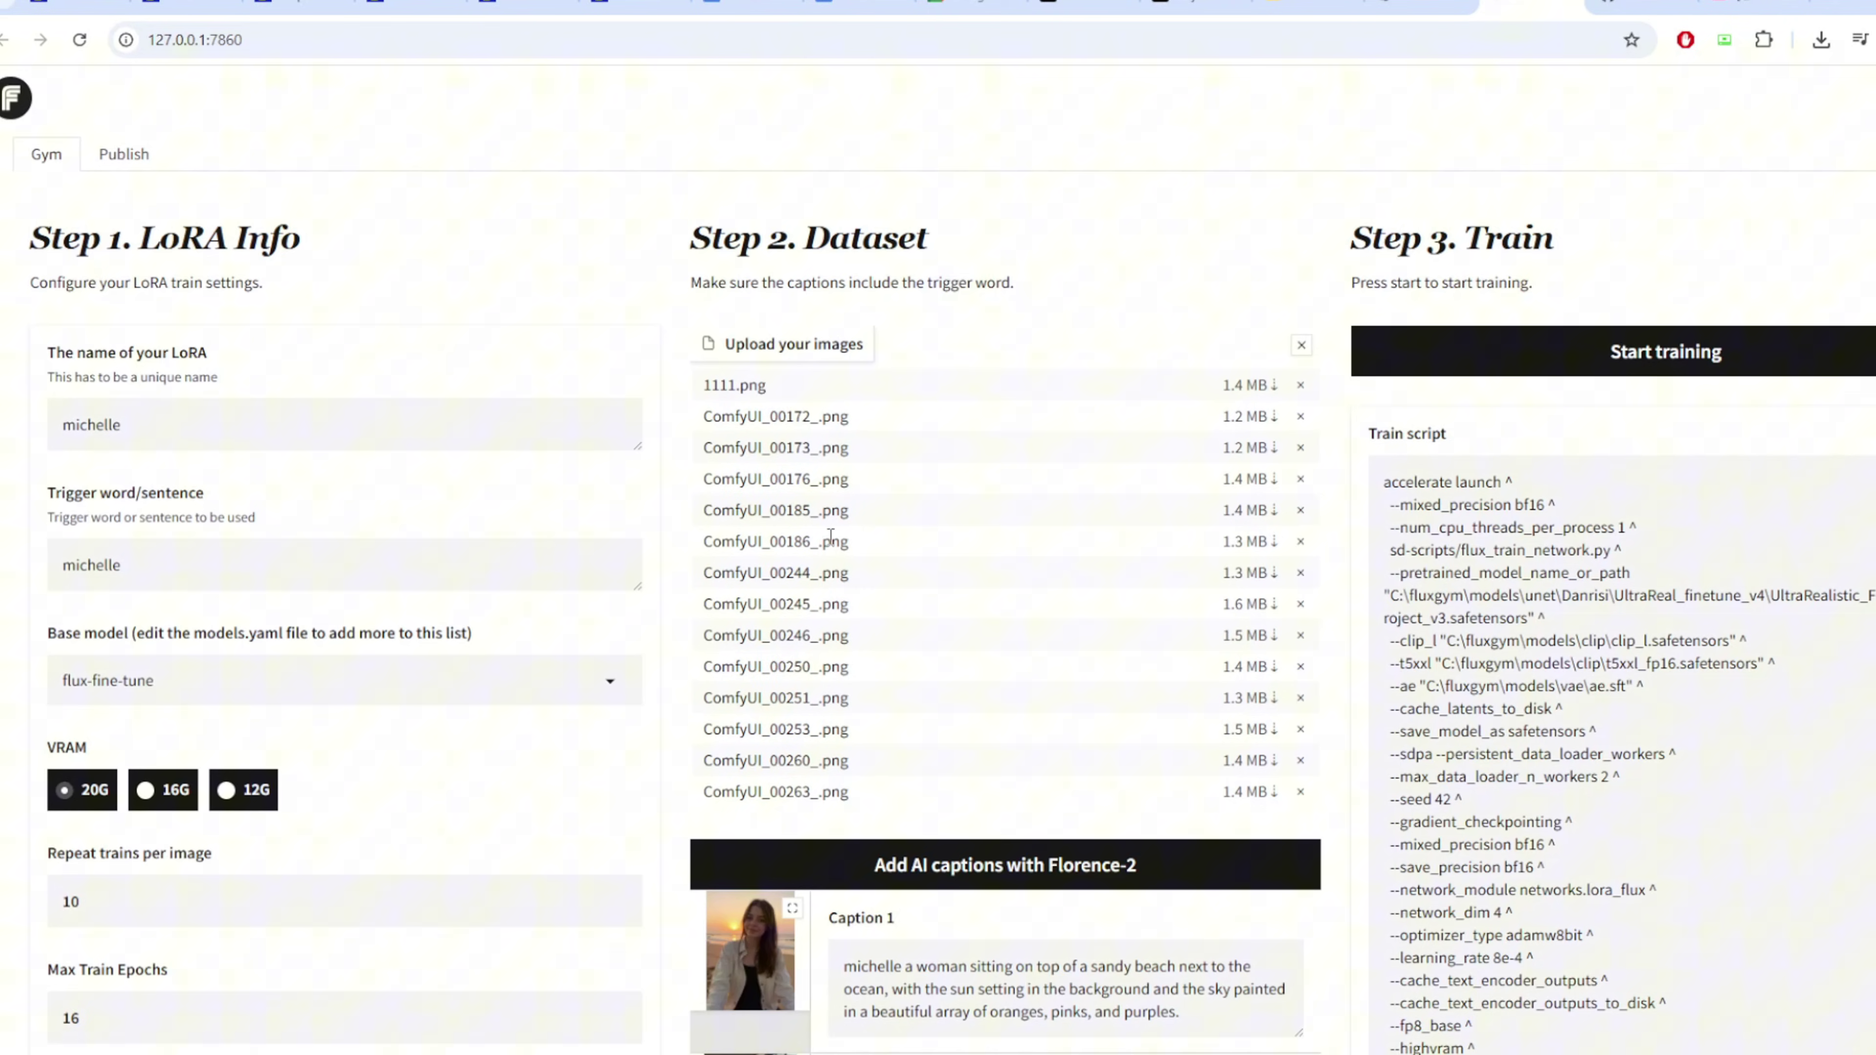
Confirm the Base model list offers only flux-fine-tune, then go up to the C:\fluxgym folder.
{"action": "scroll", "coordinate": [825, 399], "scroll_direction": "down", "scroll_amount": 2}
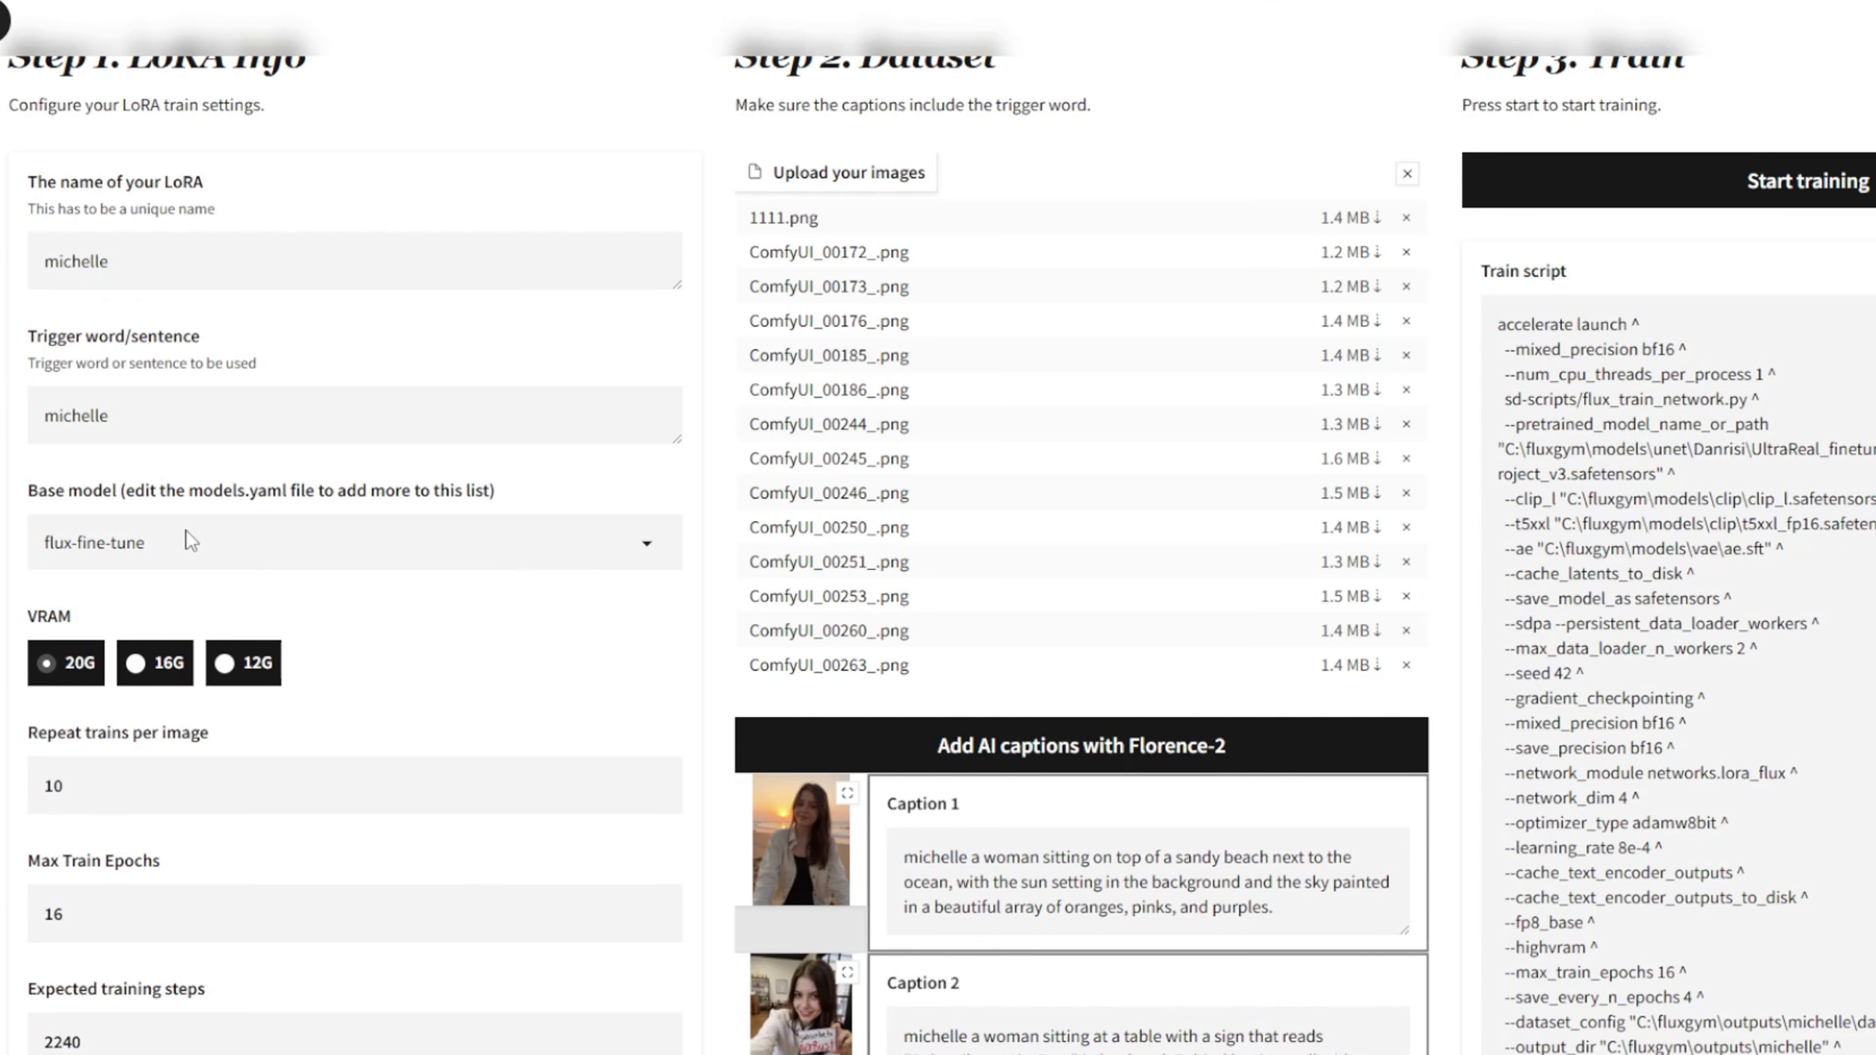
{"action": "left_click", "coordinate": [199, 540]}
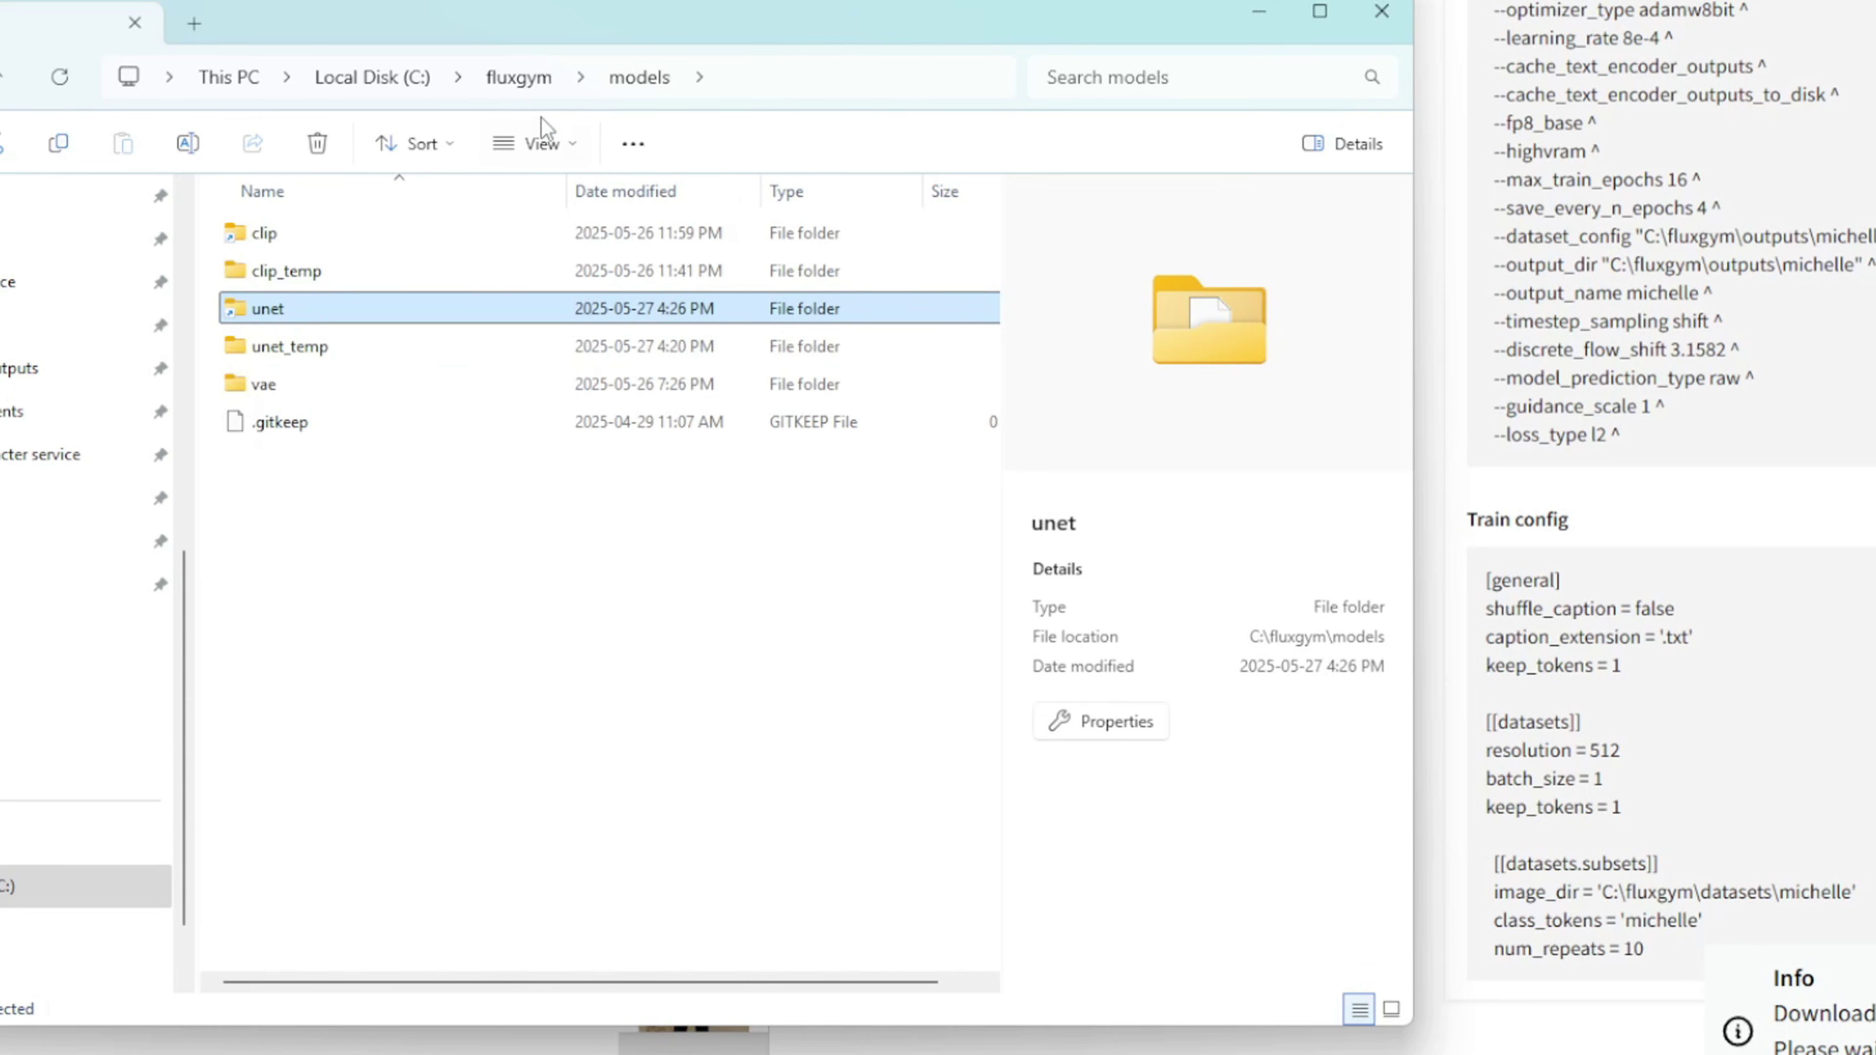
{"action": "left_click", "coordinate": [525, 79]}
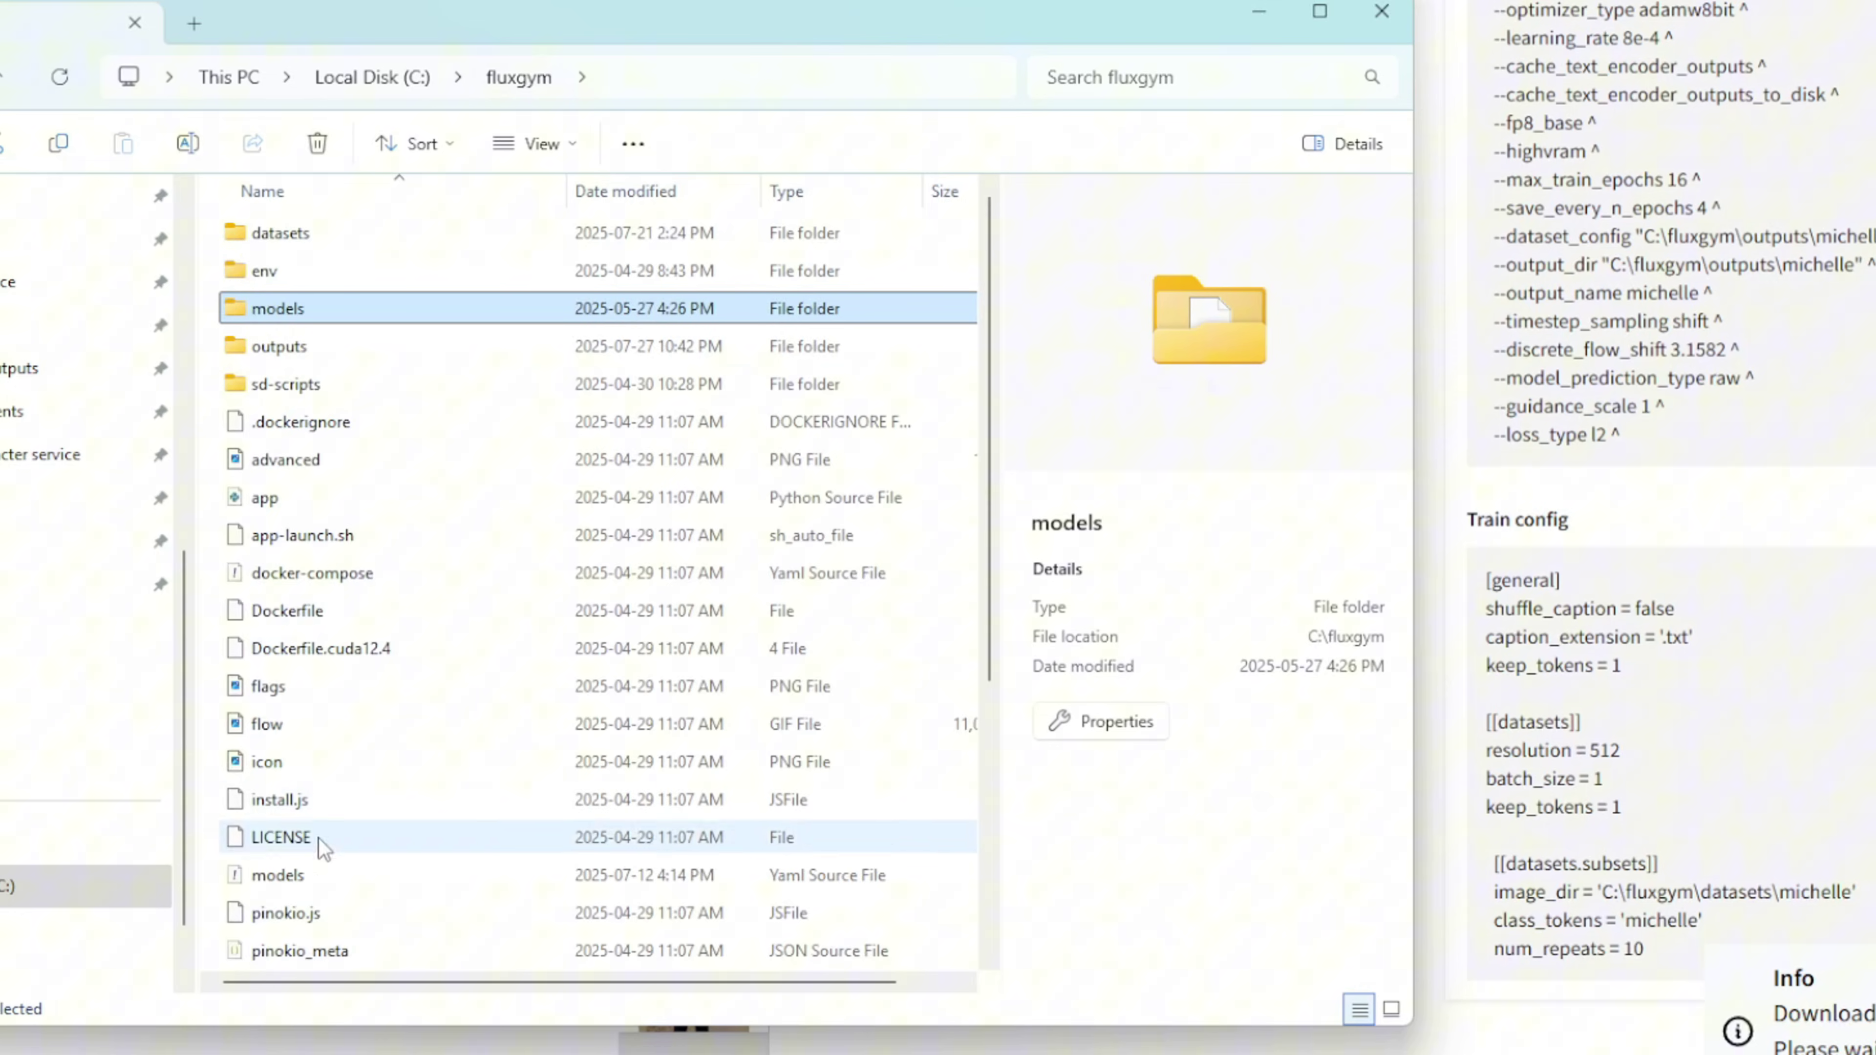
Open models.yaml in Notepad and select the flux-fine-tune repo and file lines.
{"action": "right_click", "coordinate": [335, 878]}
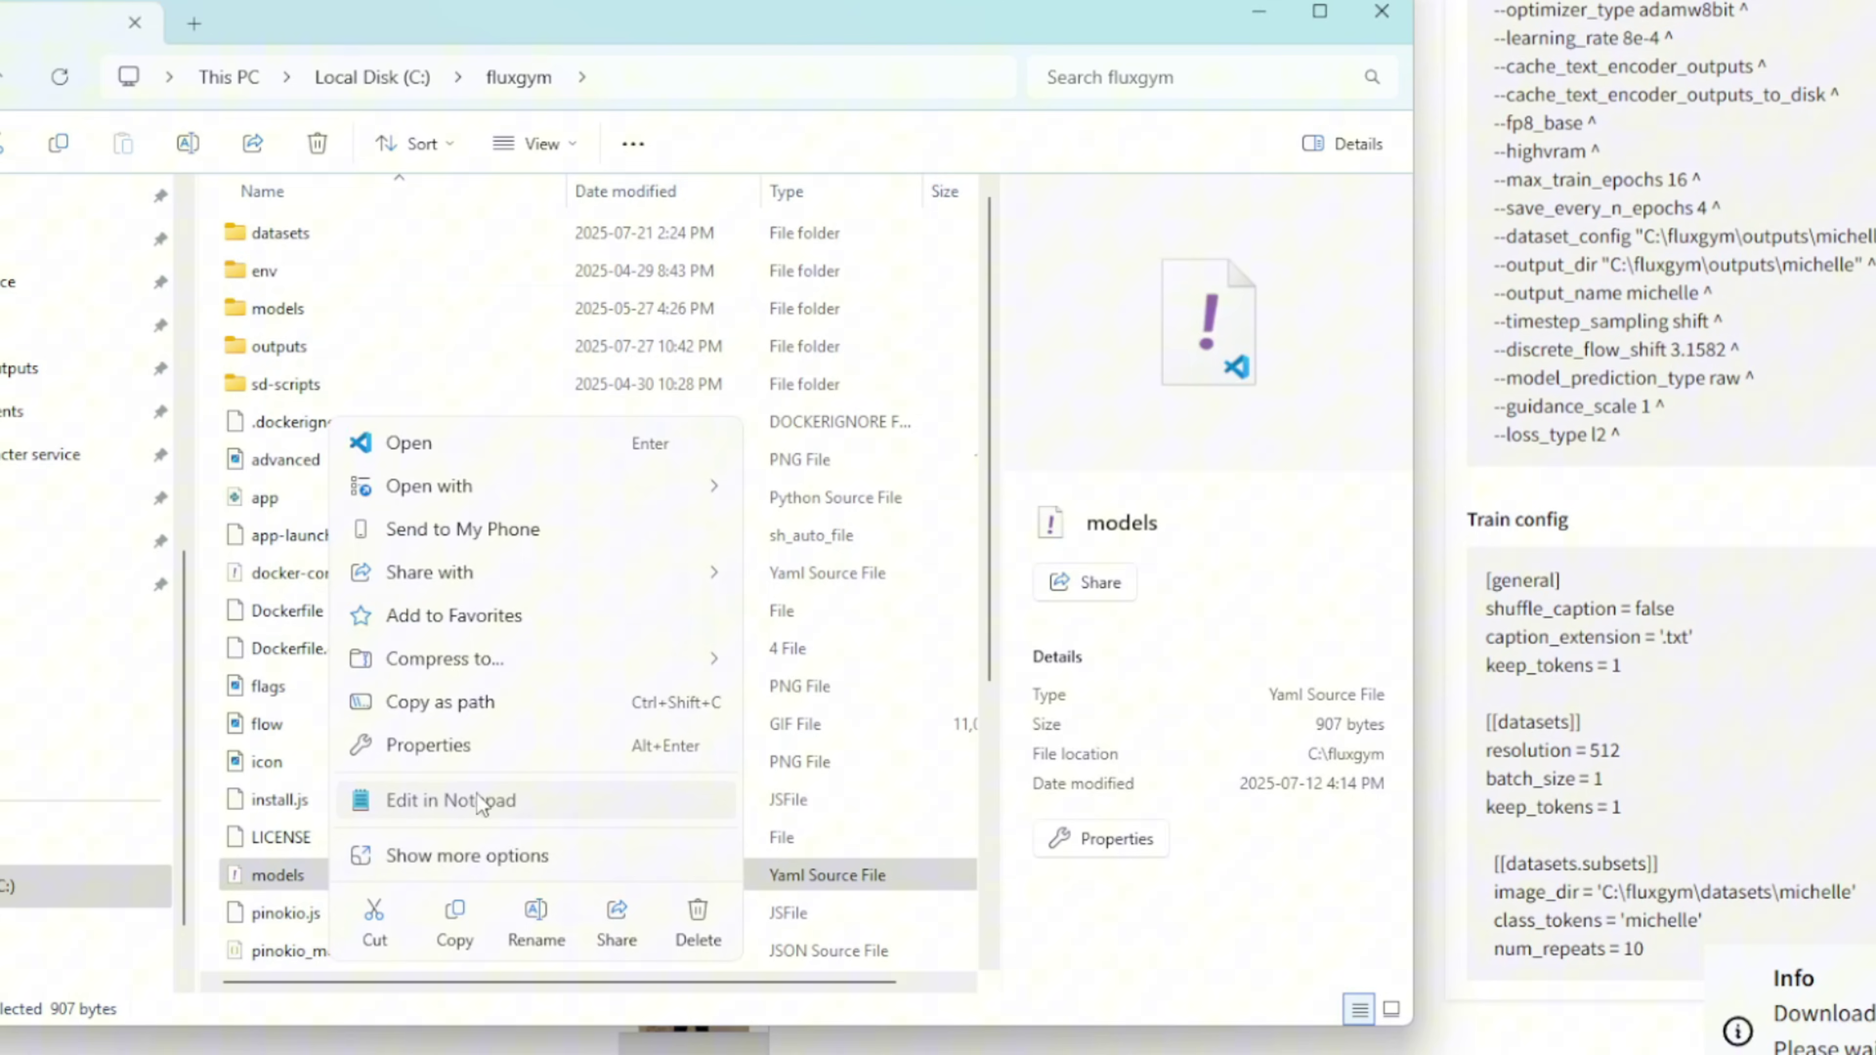
{"action": "left_click", "coordinate": [481, 802]}
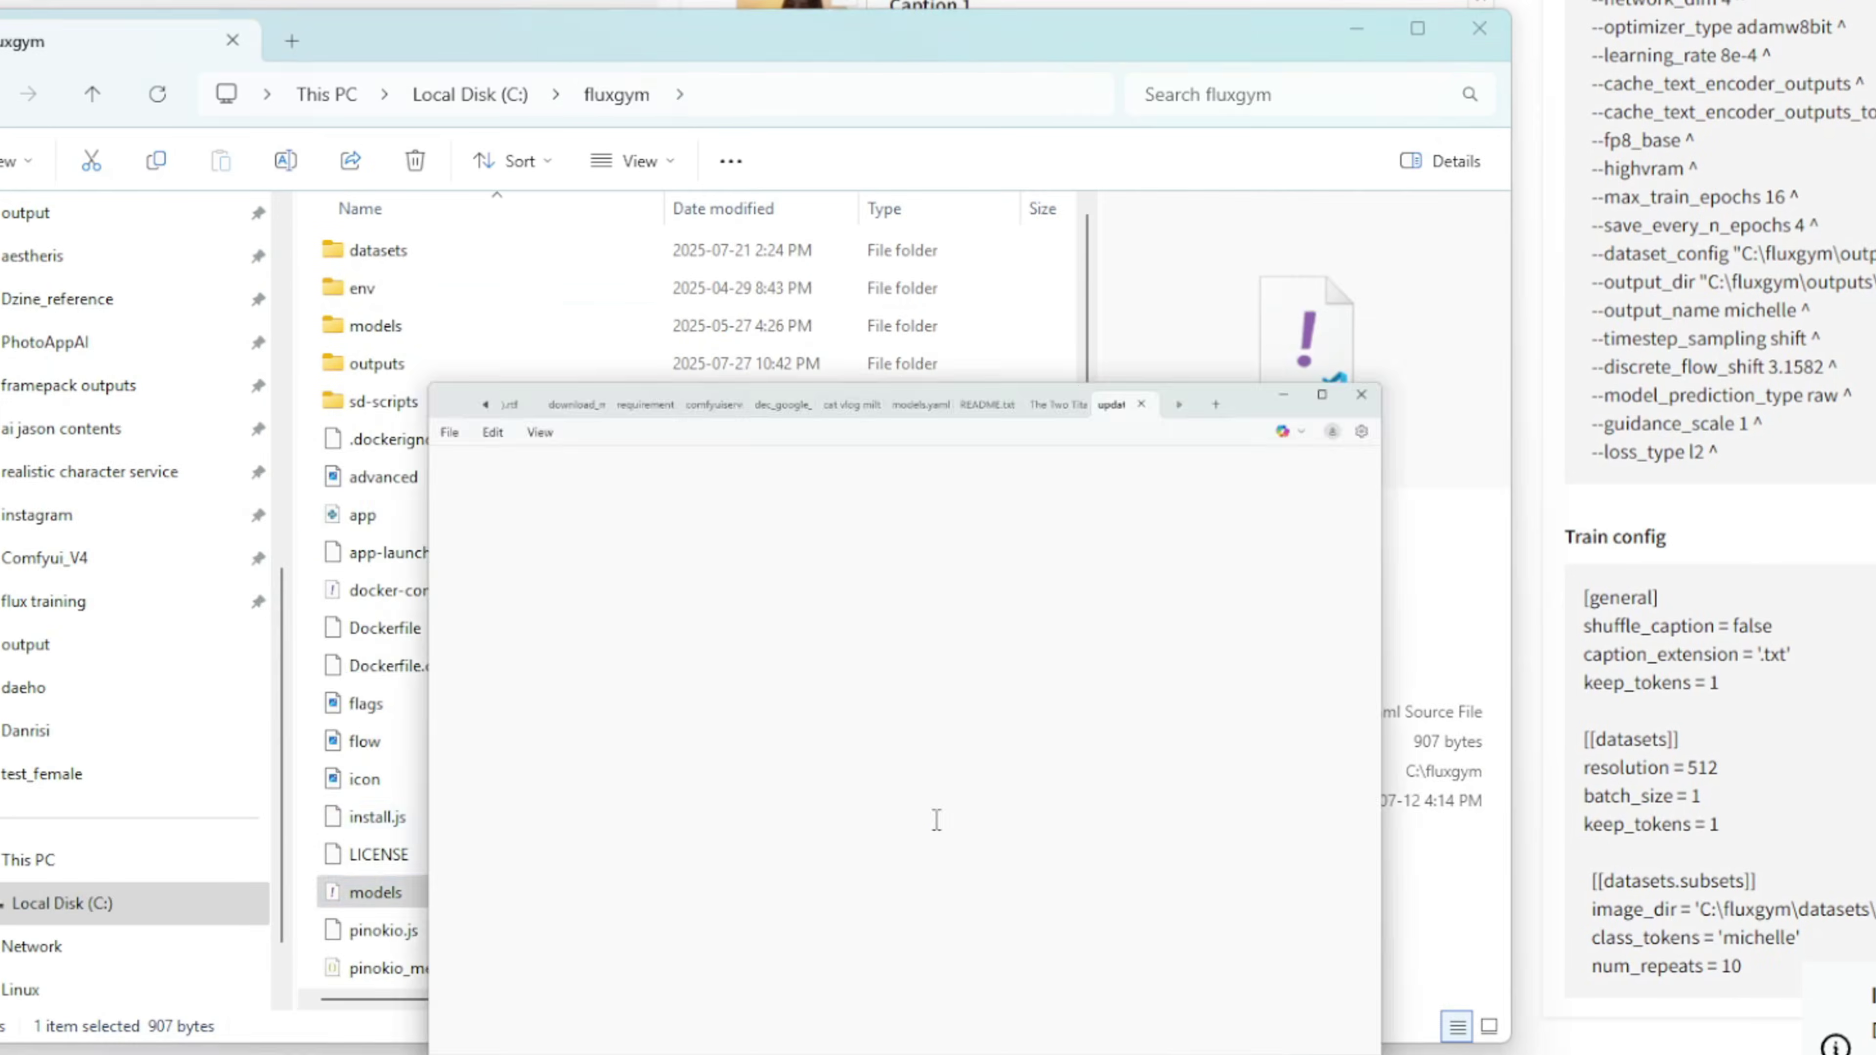
{"action": "left_click_drag", "start_coordinate": [692, 435], "coordinate": [31, 294]}
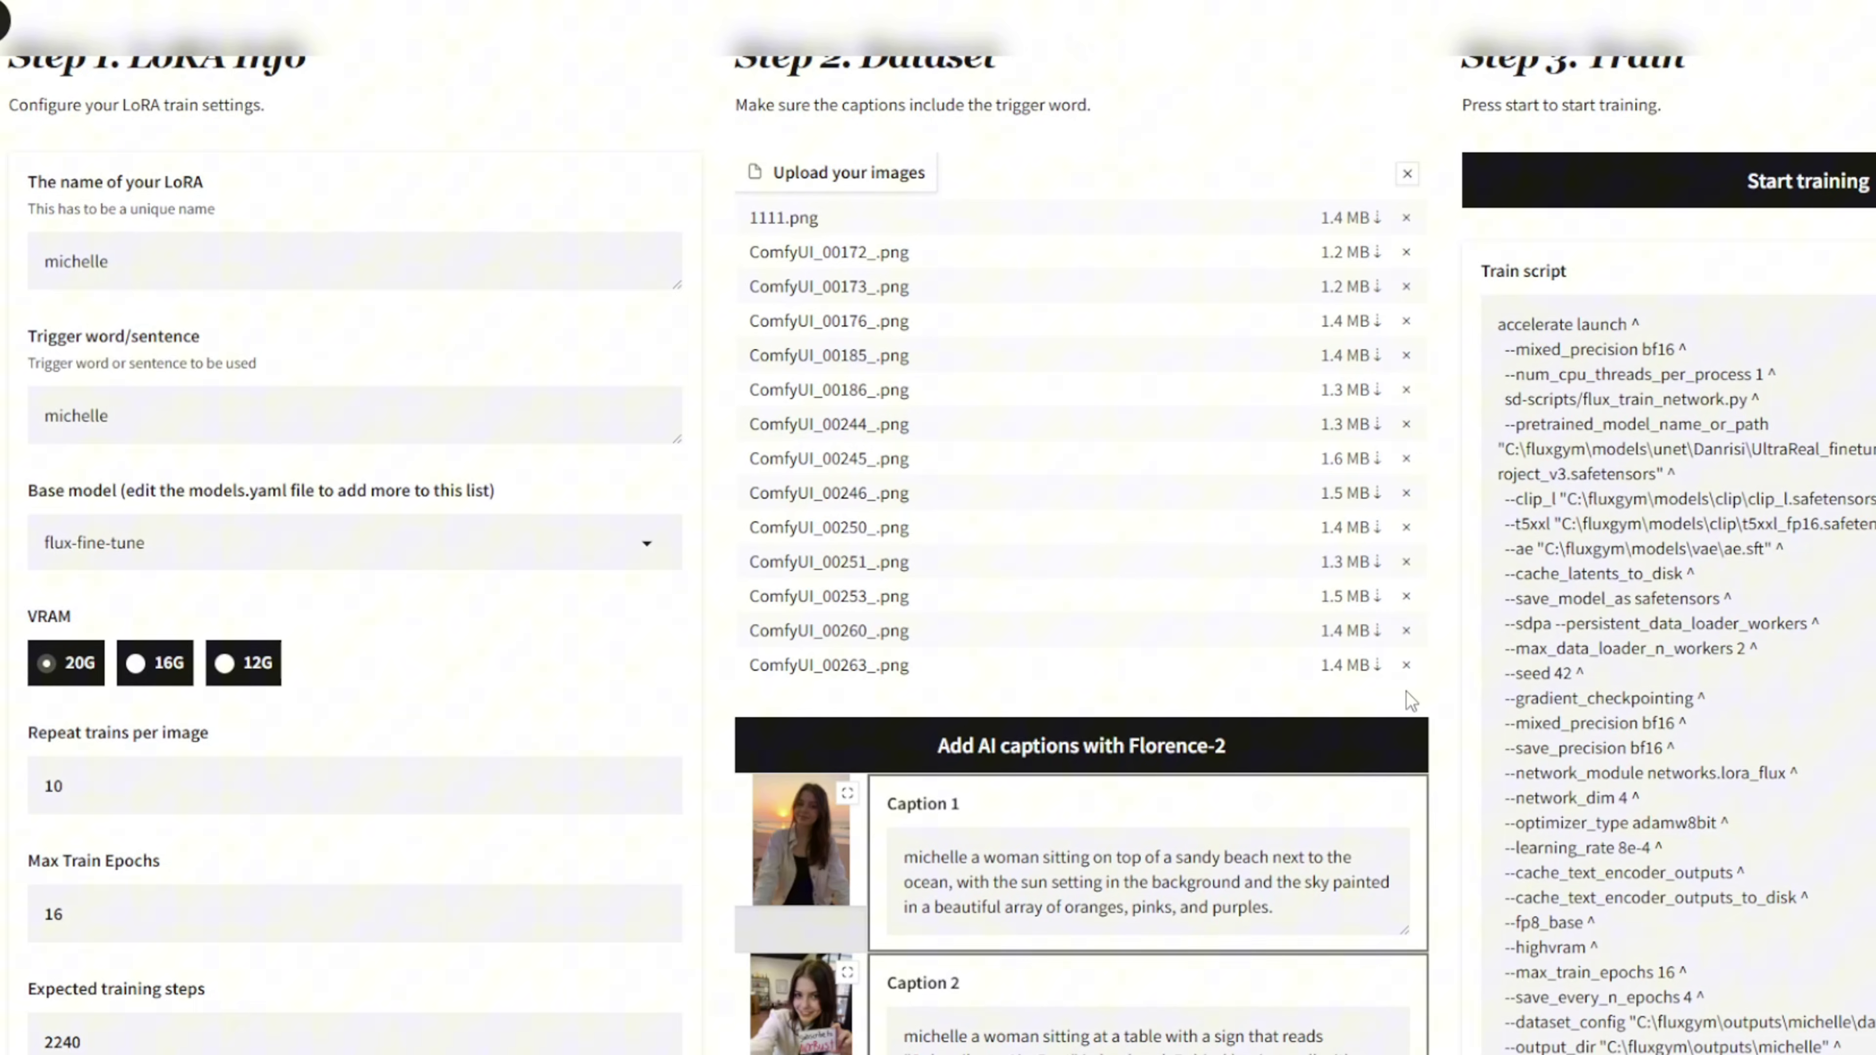
Check the flux-fine-tune base model and review the katie LoRA settings while training runs.
{"action": "left_click", "coordinate": [158, 530]}
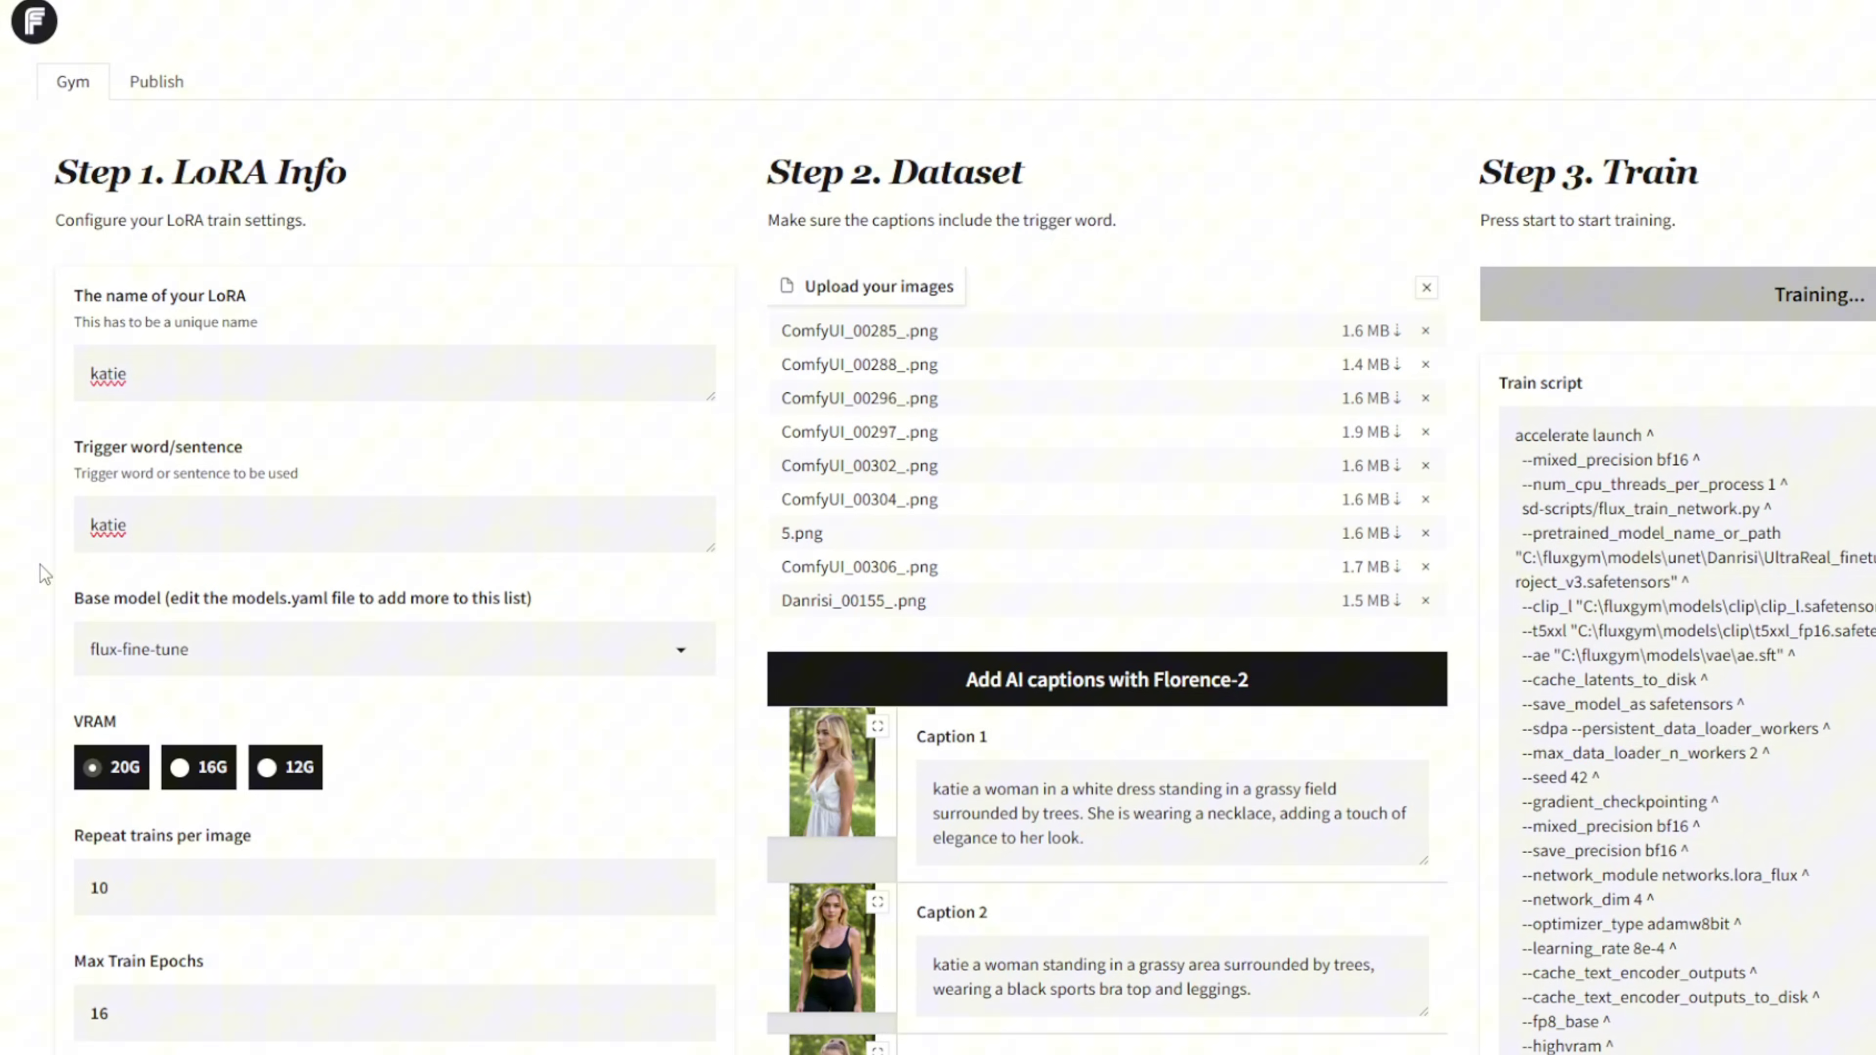
{"action": "scroll", "coordinate": [44, 572], "scroll_direction": "down", "scroll_amount": 1}
{"action": "scroll", "coordinate": [40, 565], "scroll_direction": "down", "scroll_amount": 3}
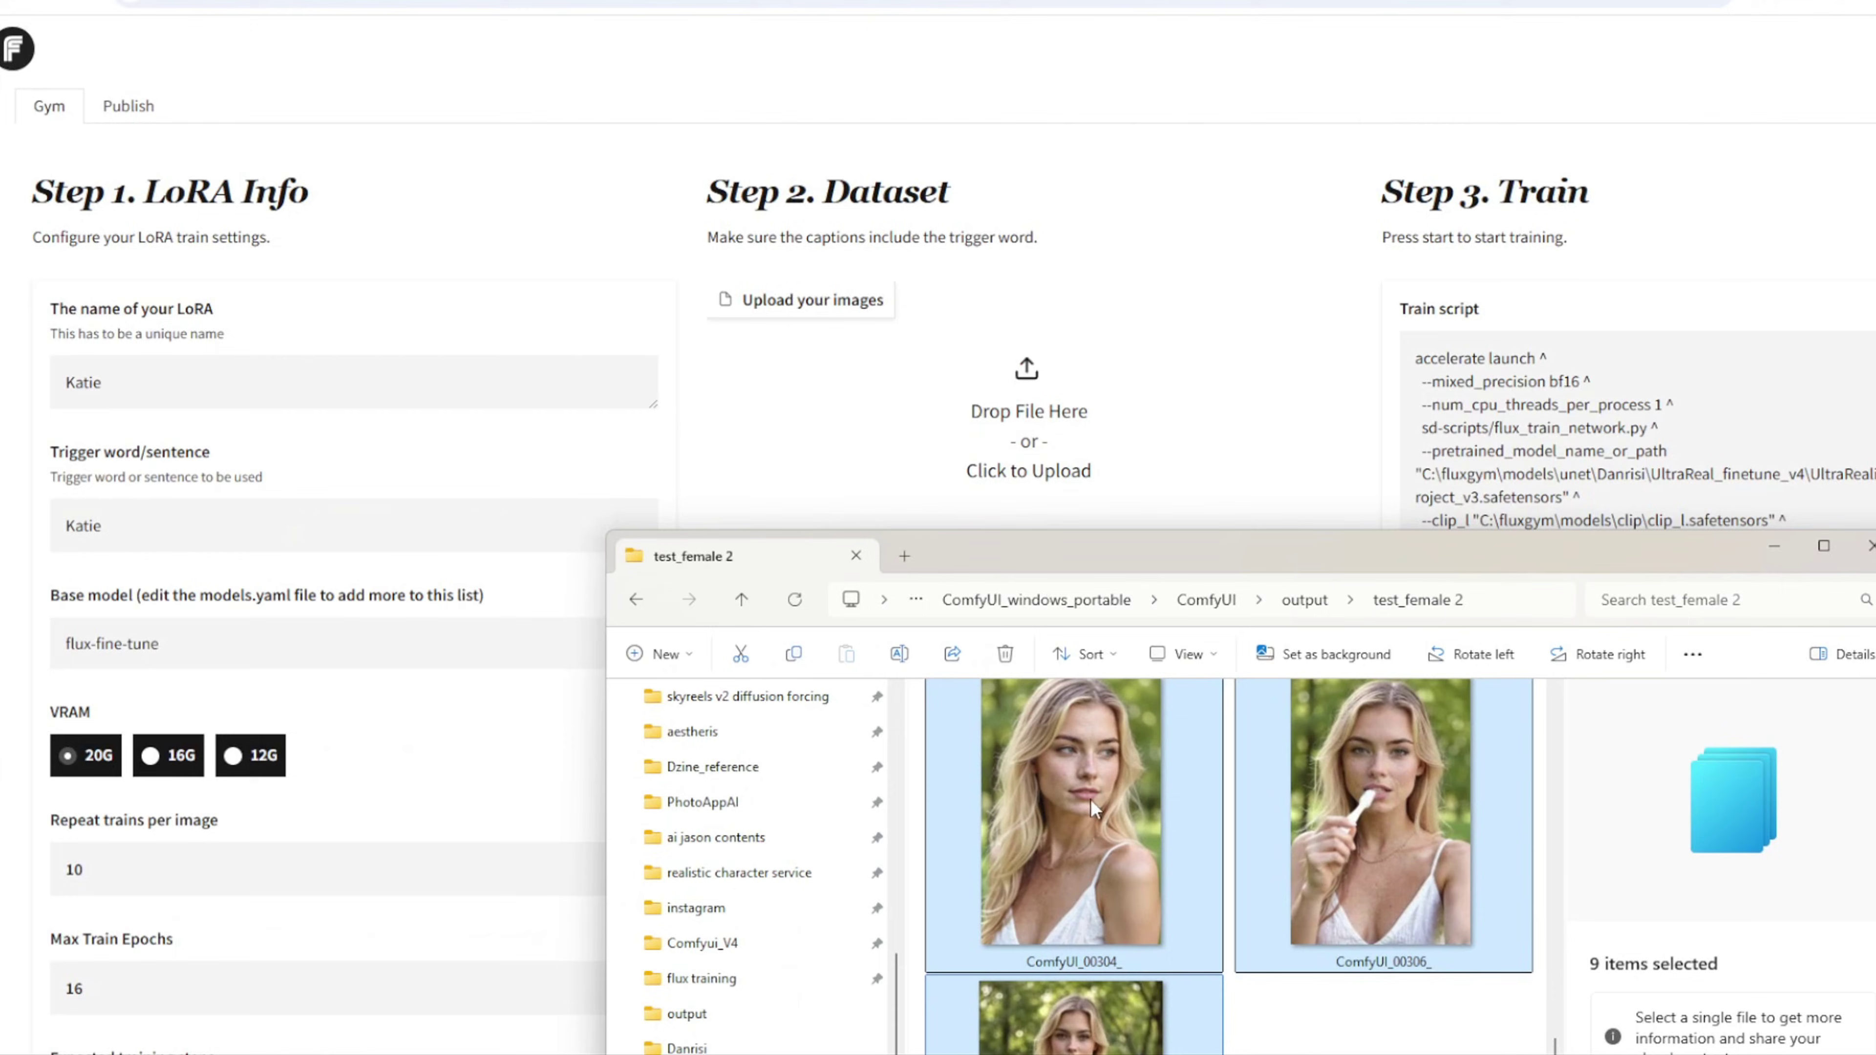
Upload the Katie training images and generate Florence-2 AI captions for each one.
{"action": "left_click_drag", "start_coordinate": [1071, 813], "coordinate": [878, 303]}
{"action": "scroll", "coordinate": [950, 510], "scroll_direction": "down", "scroll_amount": 5}
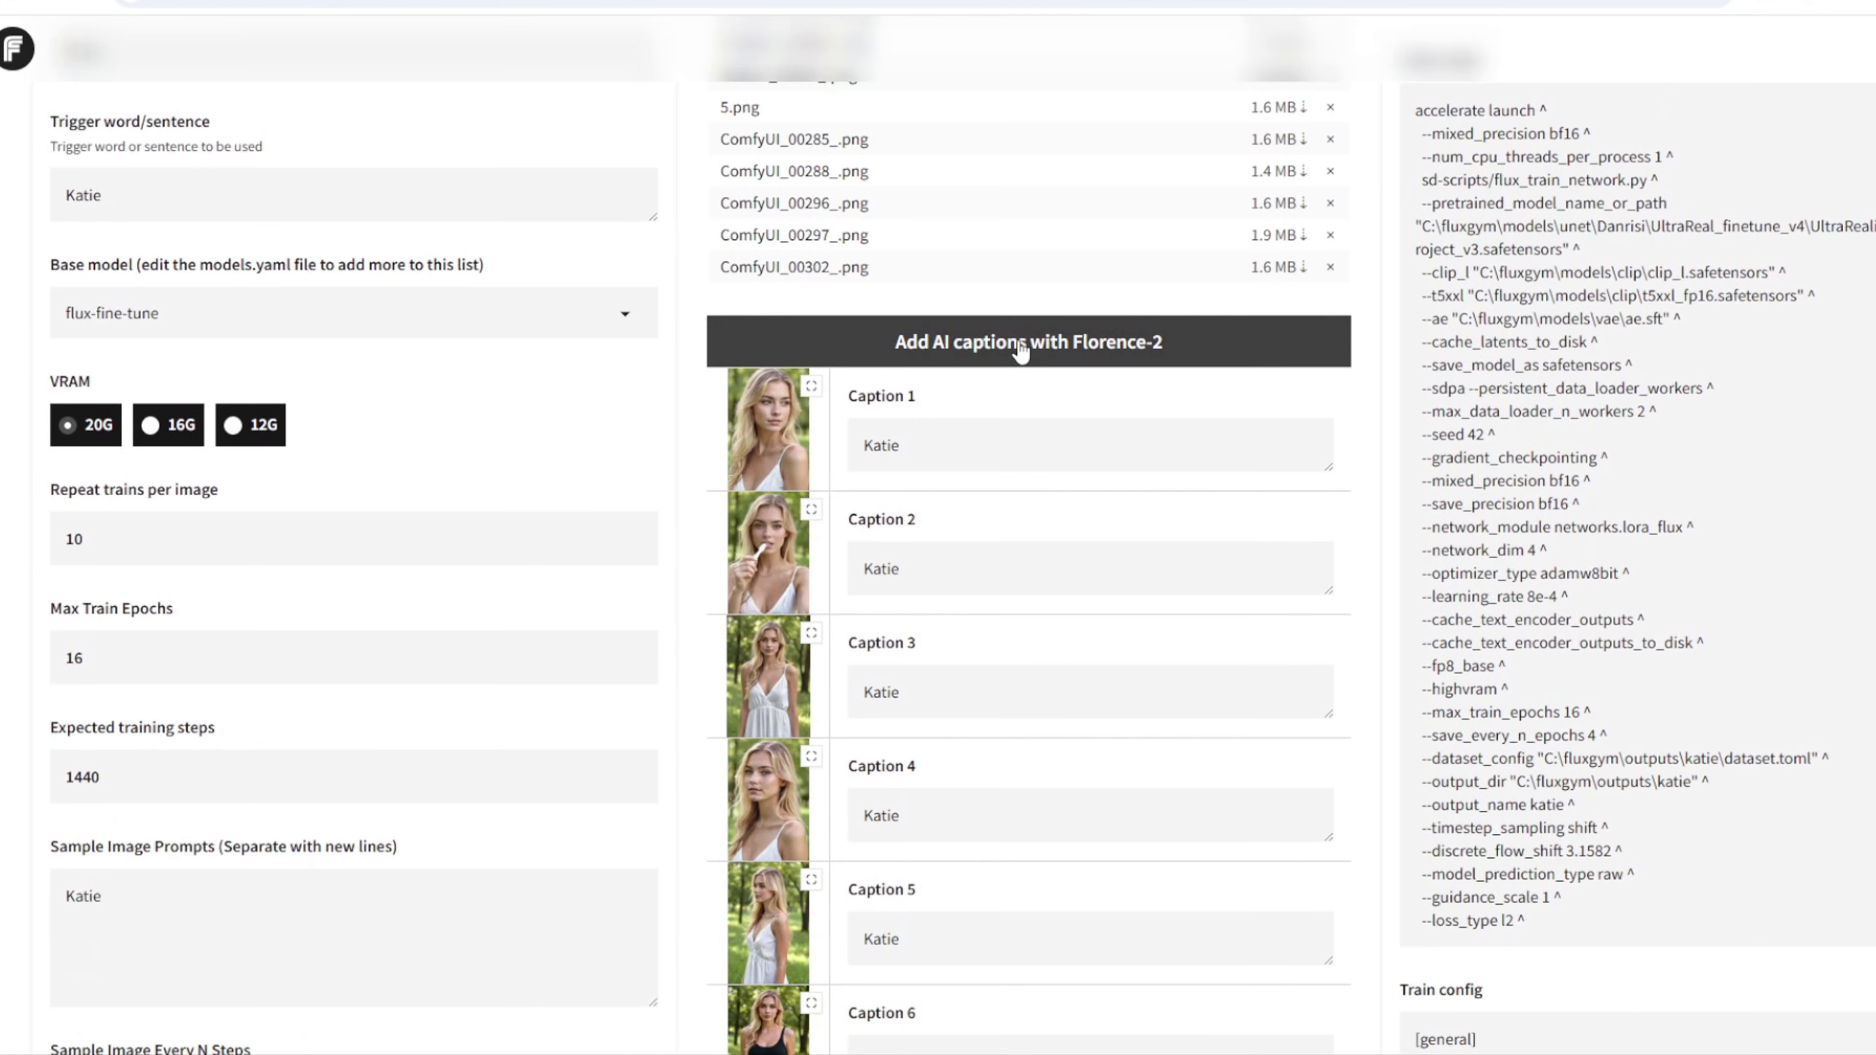
{"action": "left_click", "coordinate": [1021, 351]}
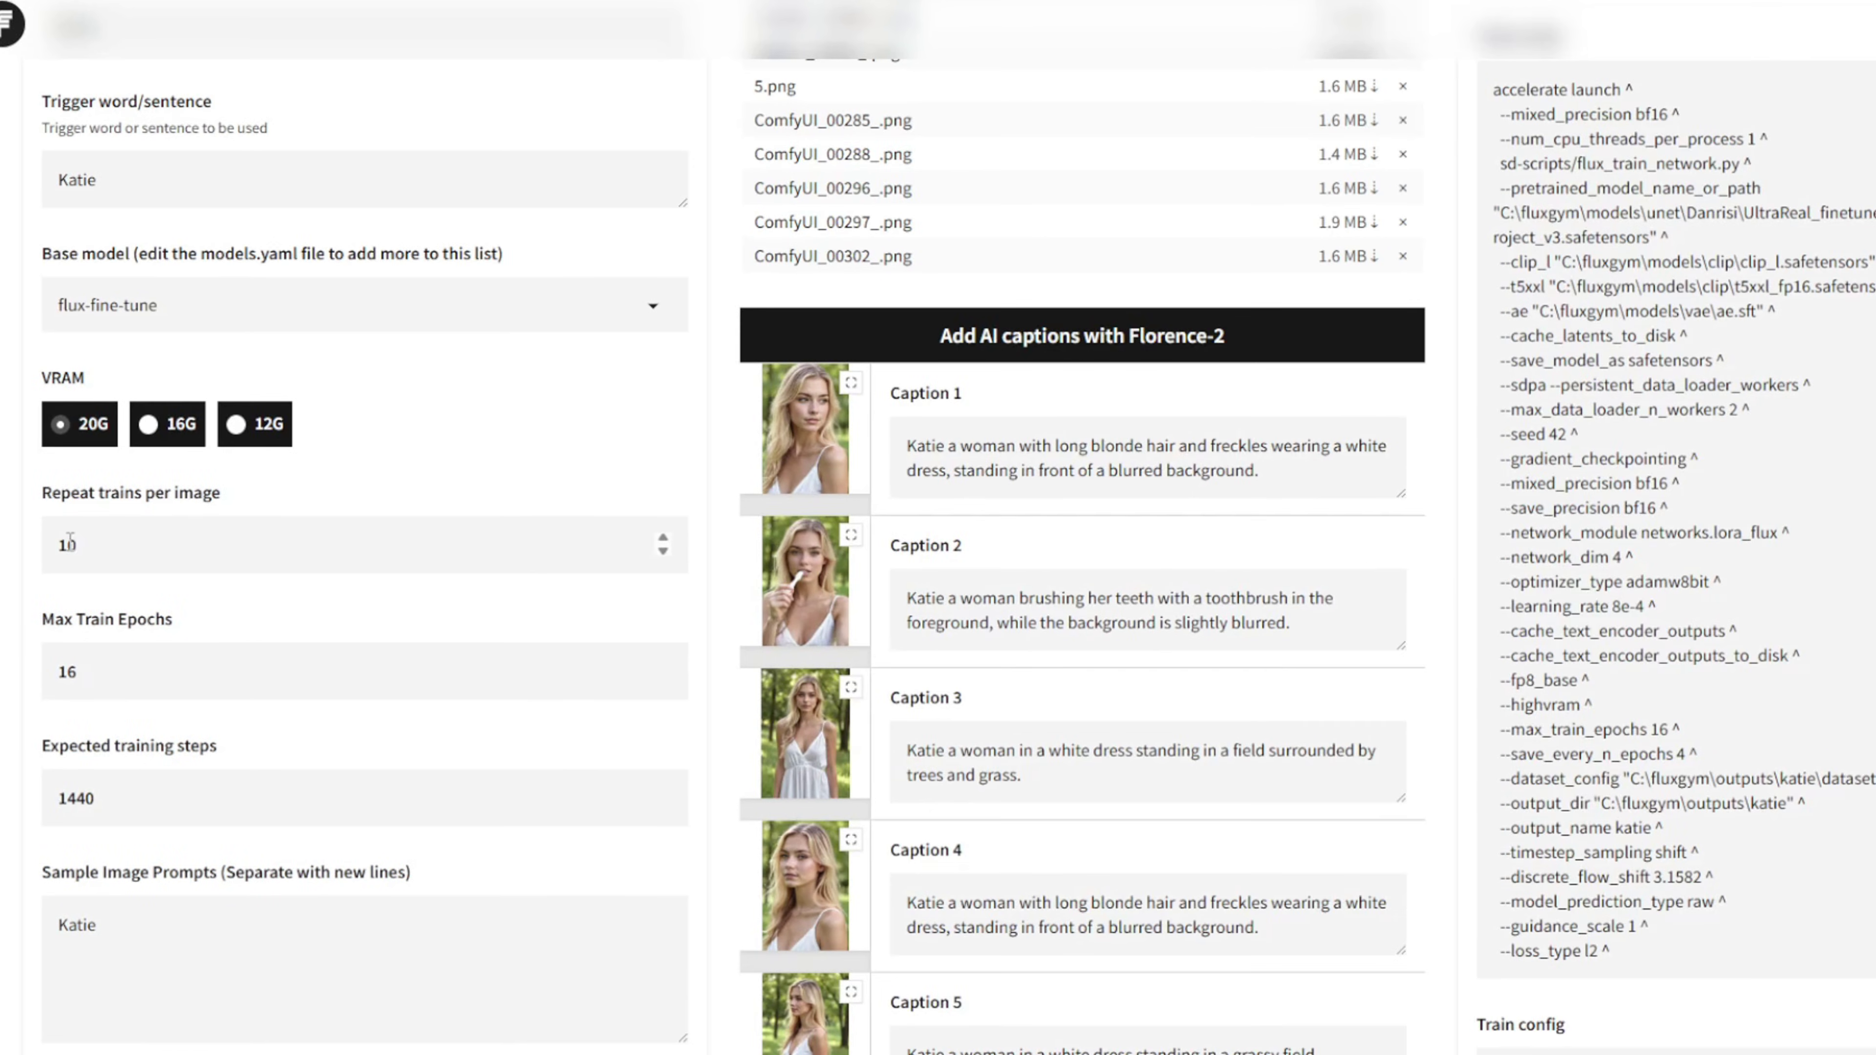
Change Max Train Epochs from 16 to 8.
{"action": "left_click", "coordinate": [75, 535]}
{"action": "left_click", "coordinate": [132, 653]}
{"action": "double_click", "coordinate": [132, 654]}
{"action": "type", "text": "8"}
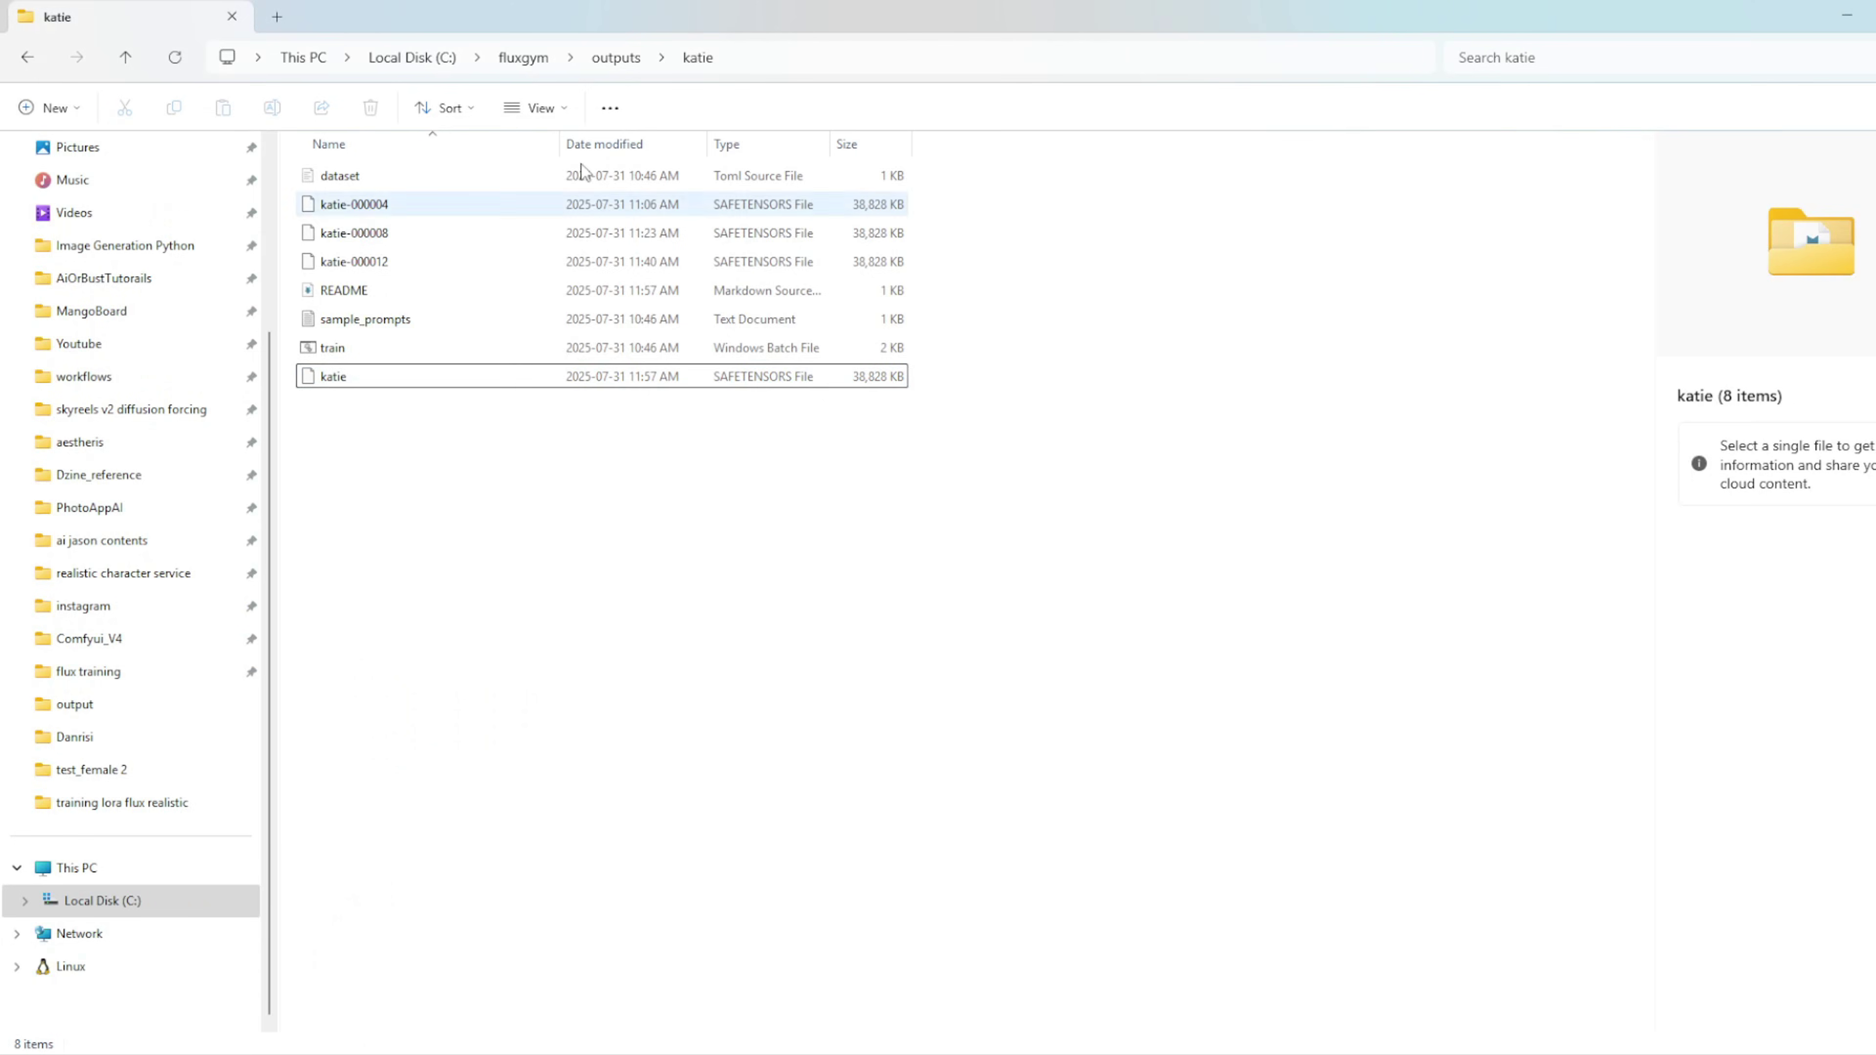
Move the final katie.safetensors from fluxgym\outputs\katie into ComfyUI's models\loras folder.
{"action": "left_click", "coordinate": [523, 56]}
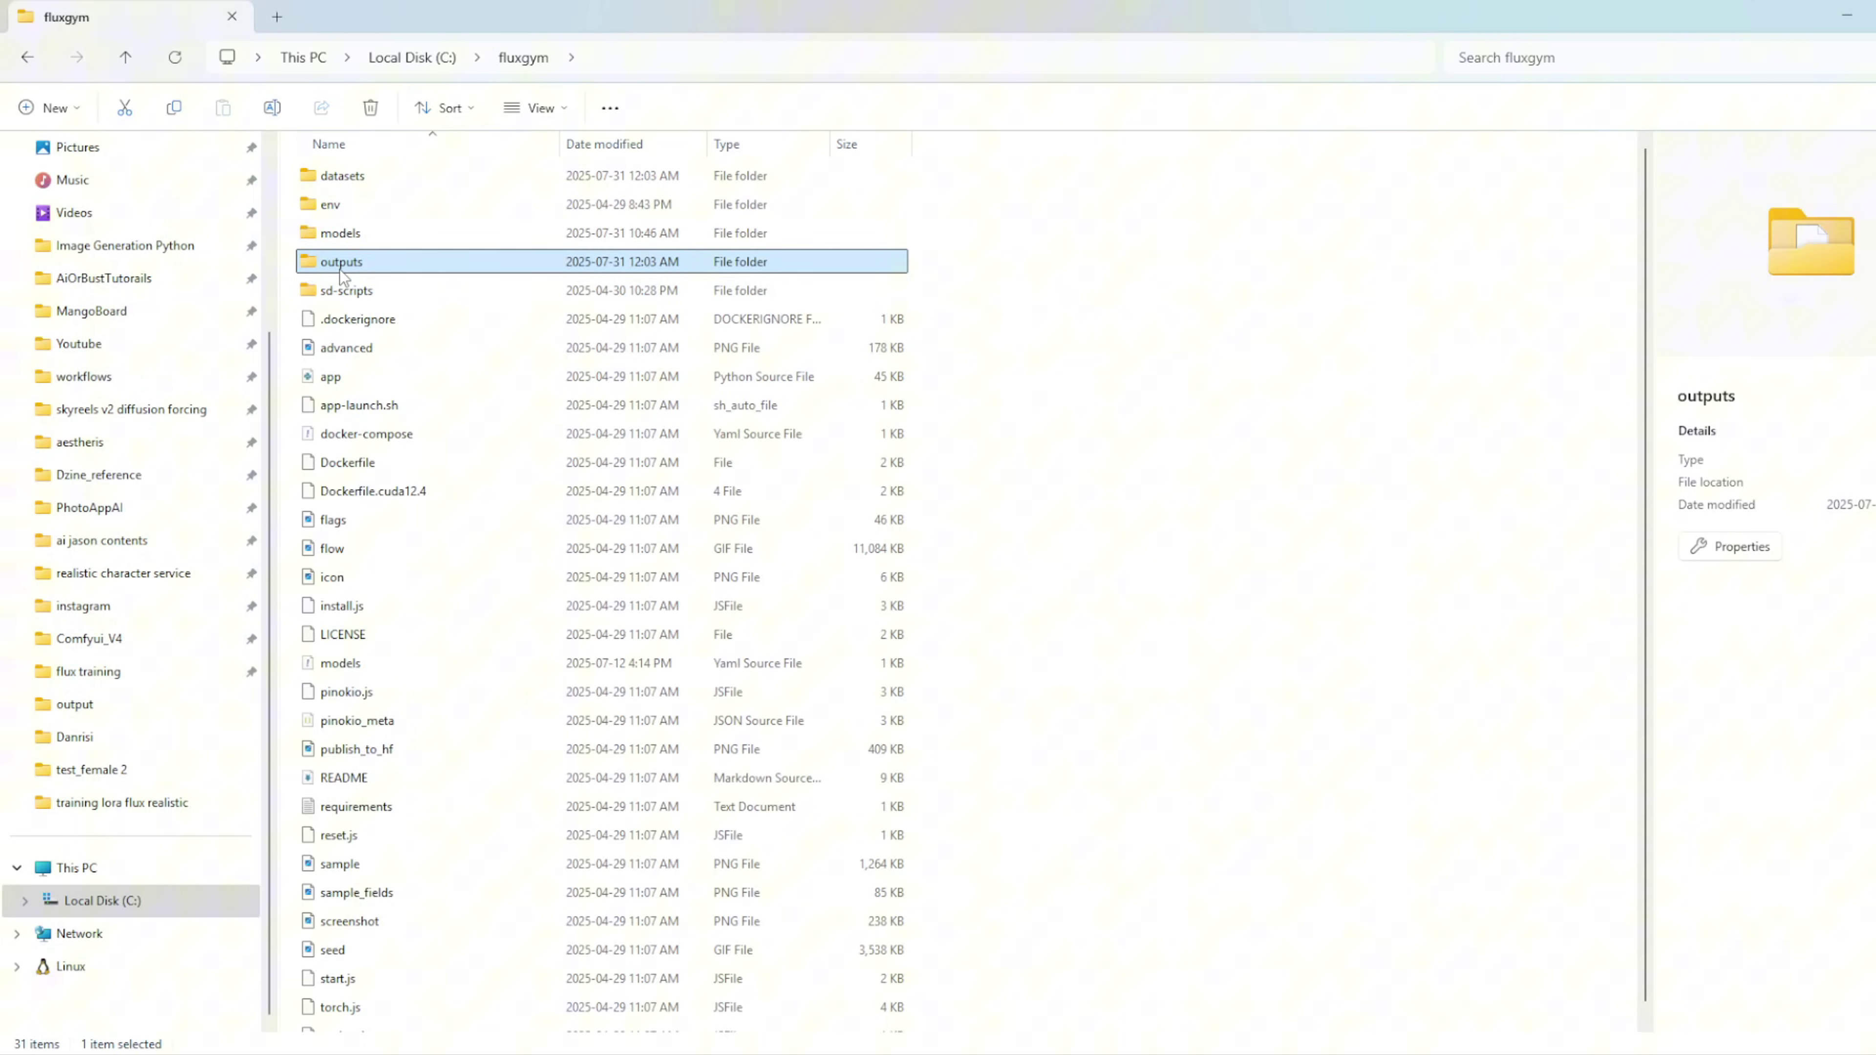
{"action": "double_click", "coordinate": [341, 270]}
{"action": "left_click", "coordinate": [375, 210]}
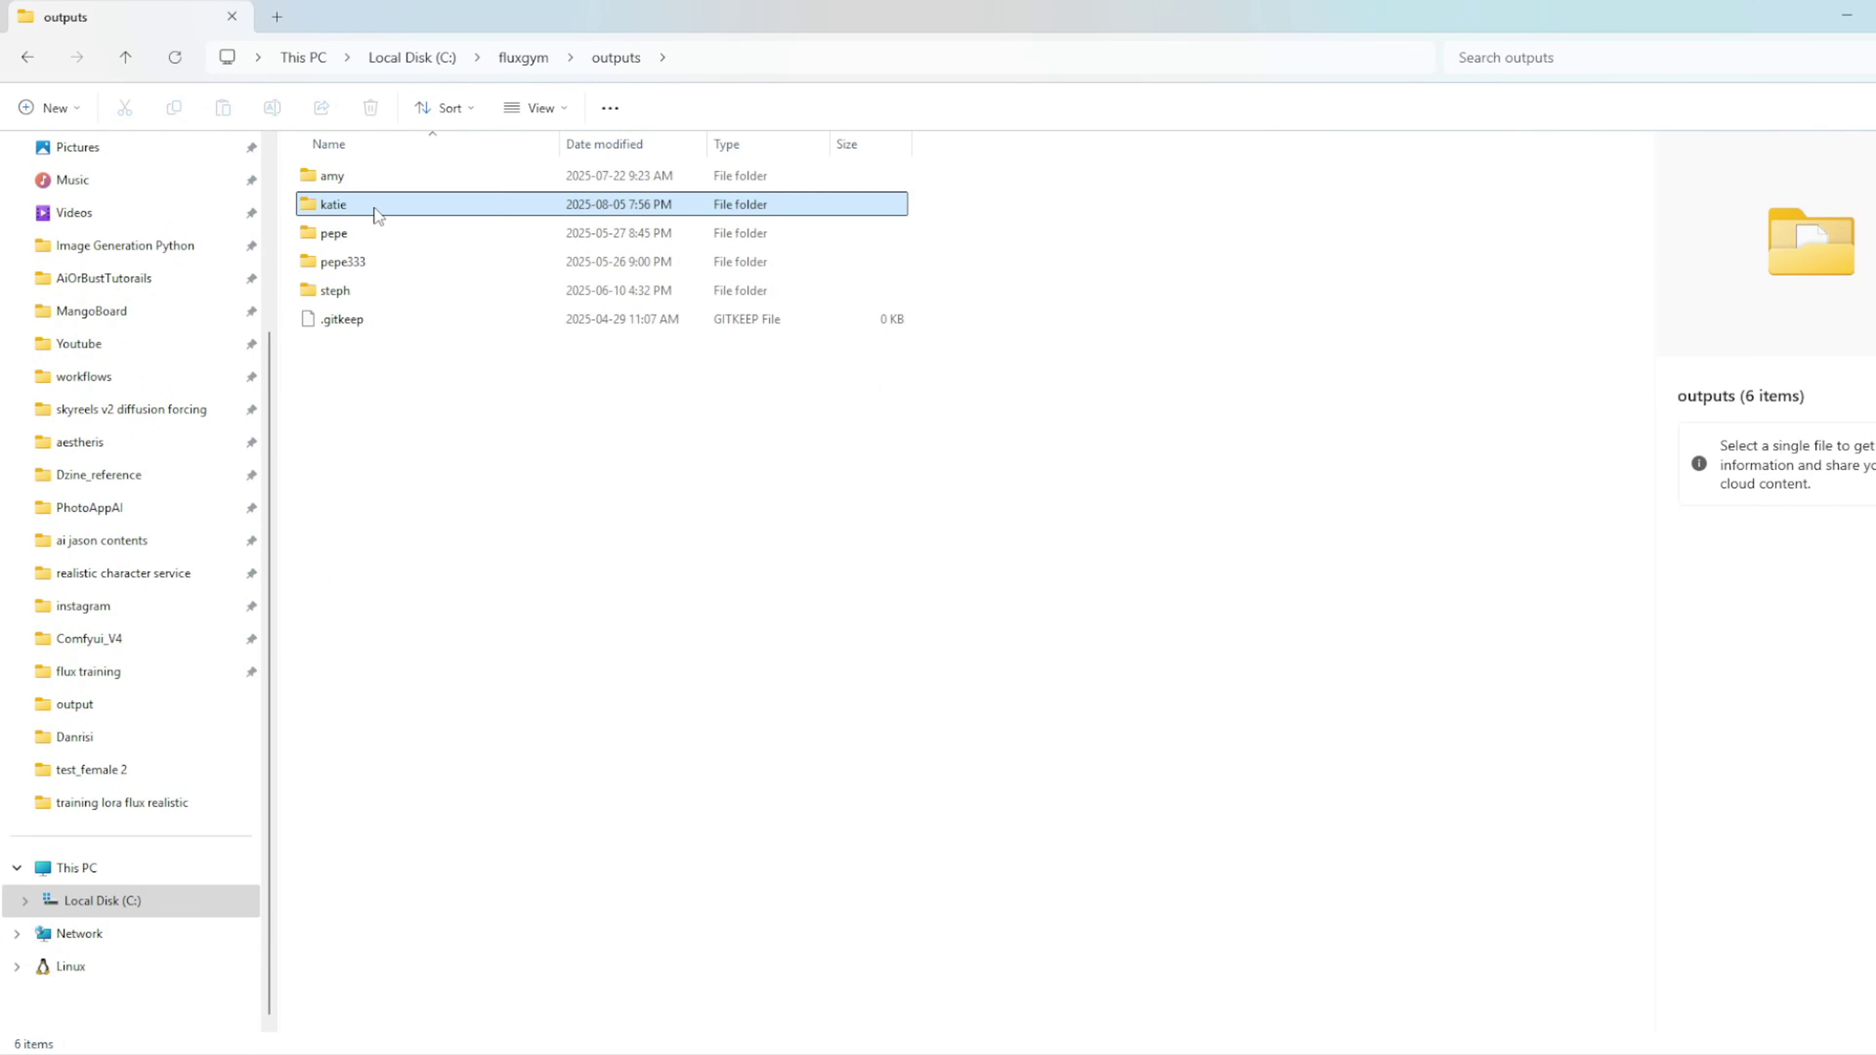
{"action": "double_click", "coordinate": [336, 207]}
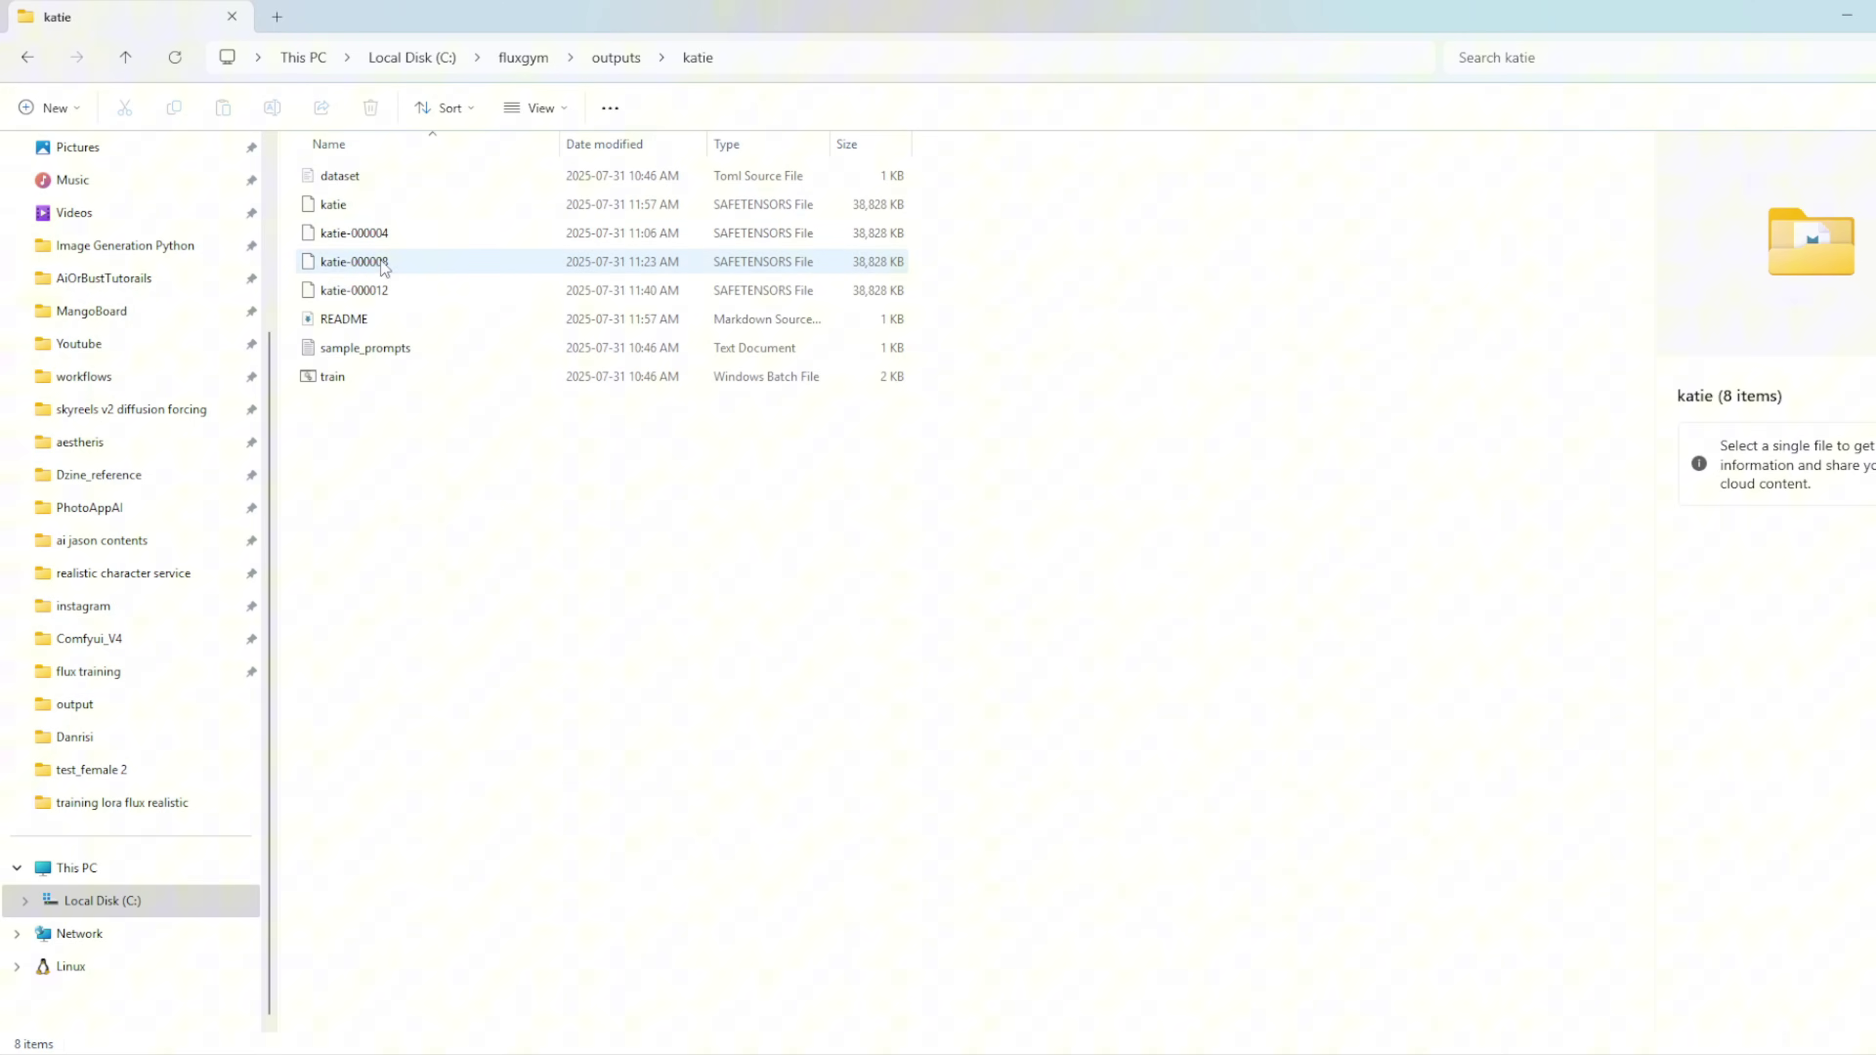
{"action": "left_click", "coordinate": [351, 213]}
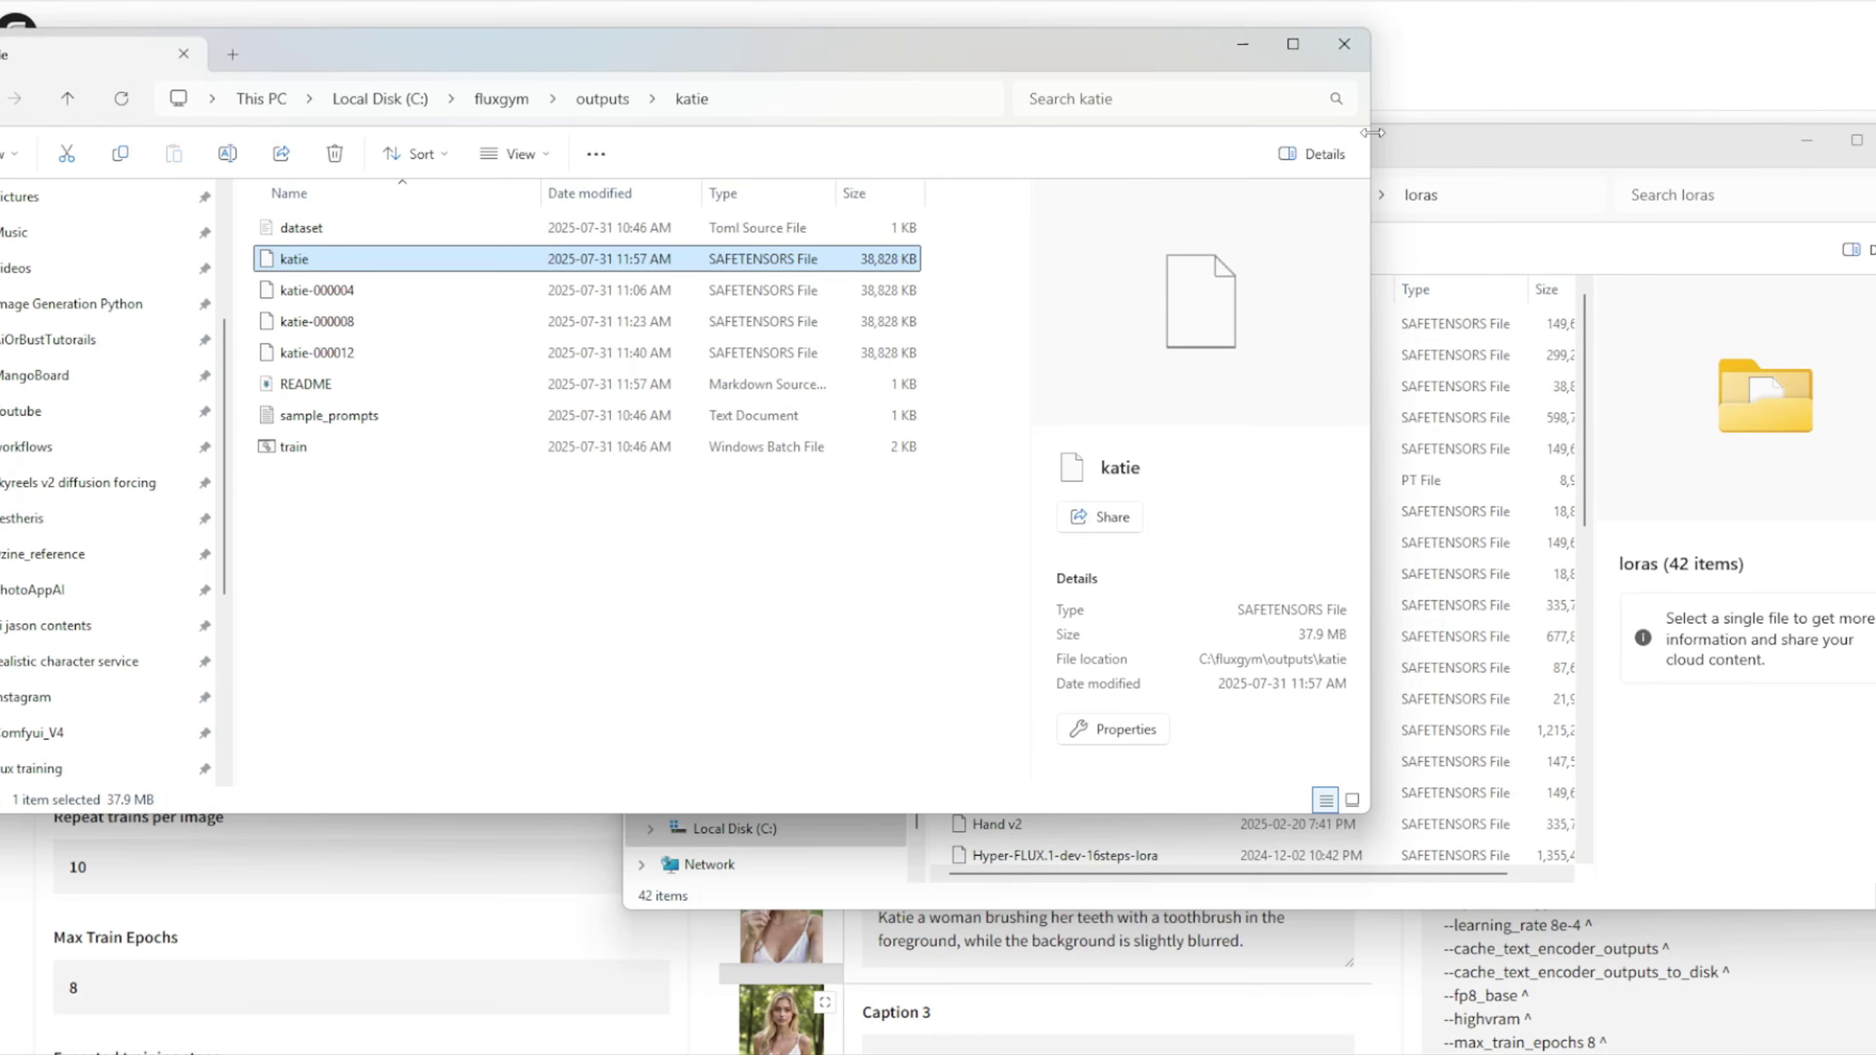
{"action": "mouse_move", "coordinate": [1363, 135]}
{"action": "left_mouse_down"}
{"action": "mouse_move", "coordinate": [1199, 130]}
{"action": "mouse_move", "coordinate": [1395, 129]}
{"action": "left_mouse_up"}
{"action": "left_click", "coordinate": [1199, 129]}
{"action": "left_click_drag", "start_coordinate": [443, 259], "coordinate": [1322, 473]}
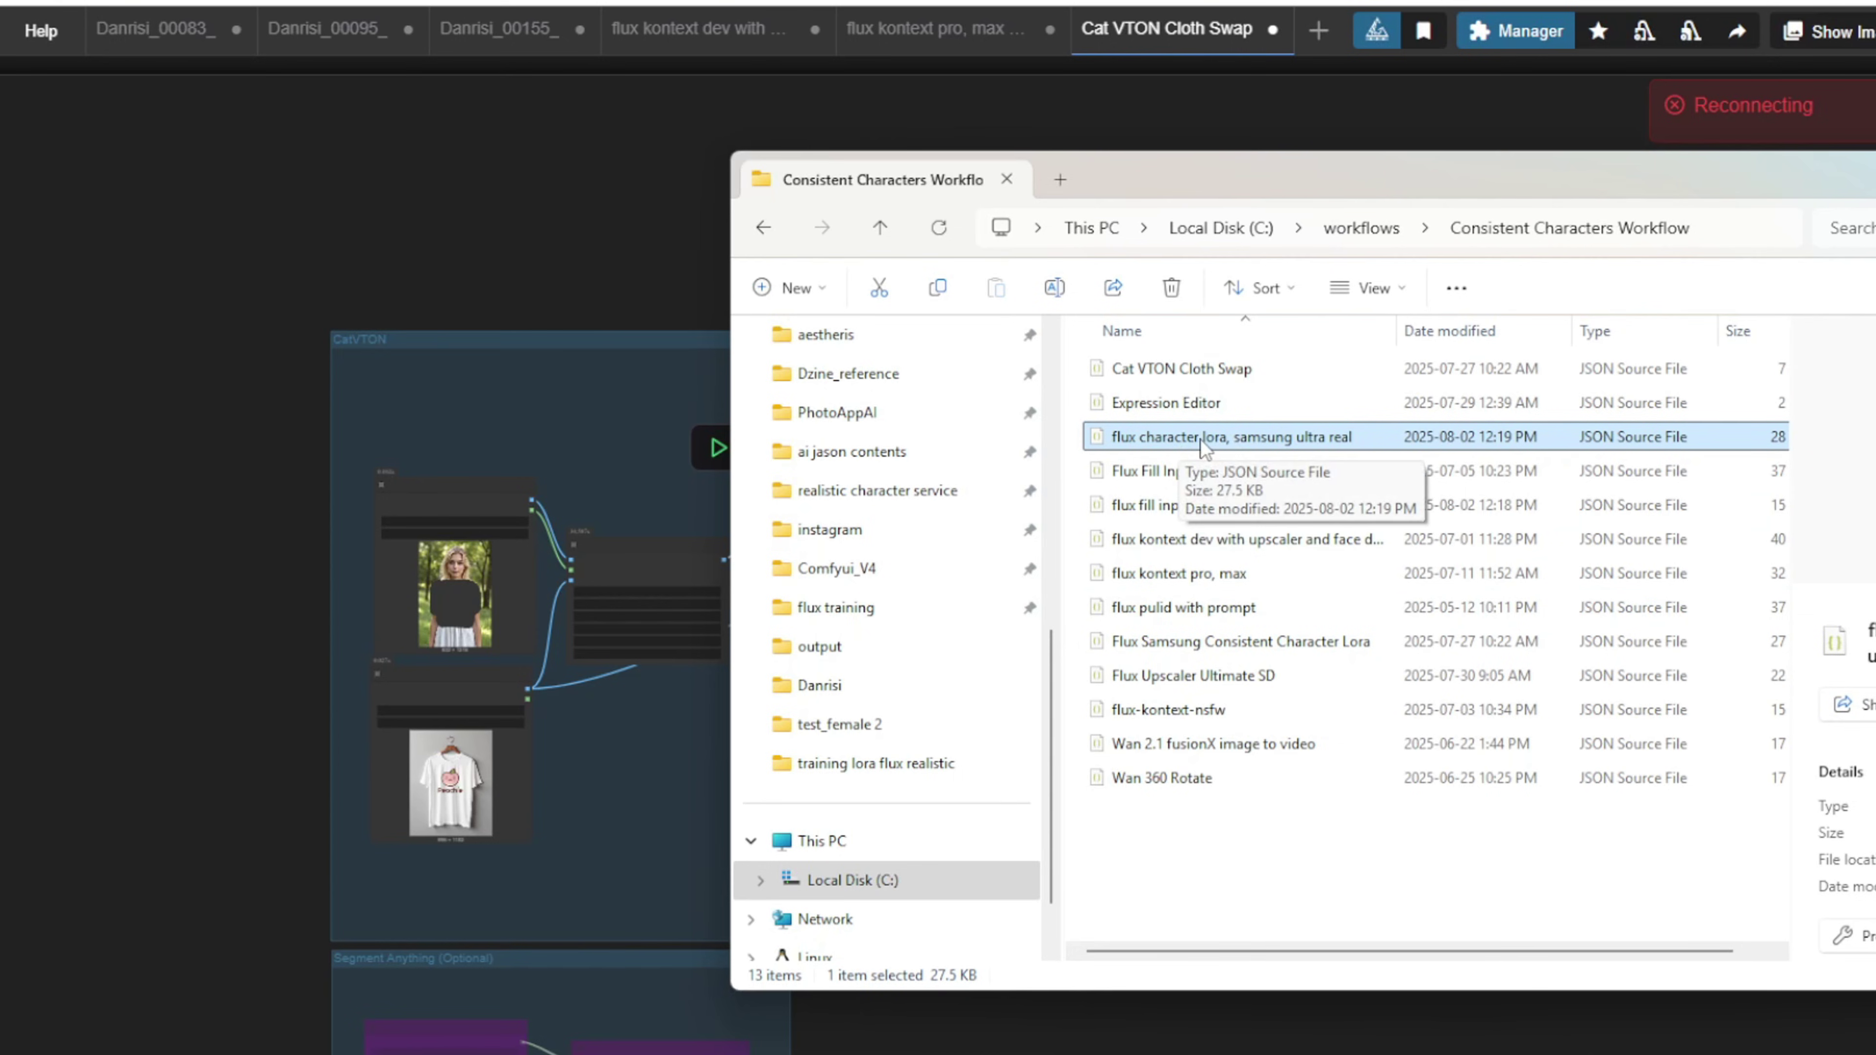
Load the flux character lora workflow JSON into ComfyUI.
{"action": "left_click_drag", "start_coordinate": [1200, 443], "coordinate": [579, 258]}
{"action": "scroll", "coordinate": [1111, 600], "scroll_direction": "down", "scroll_amount": 3}
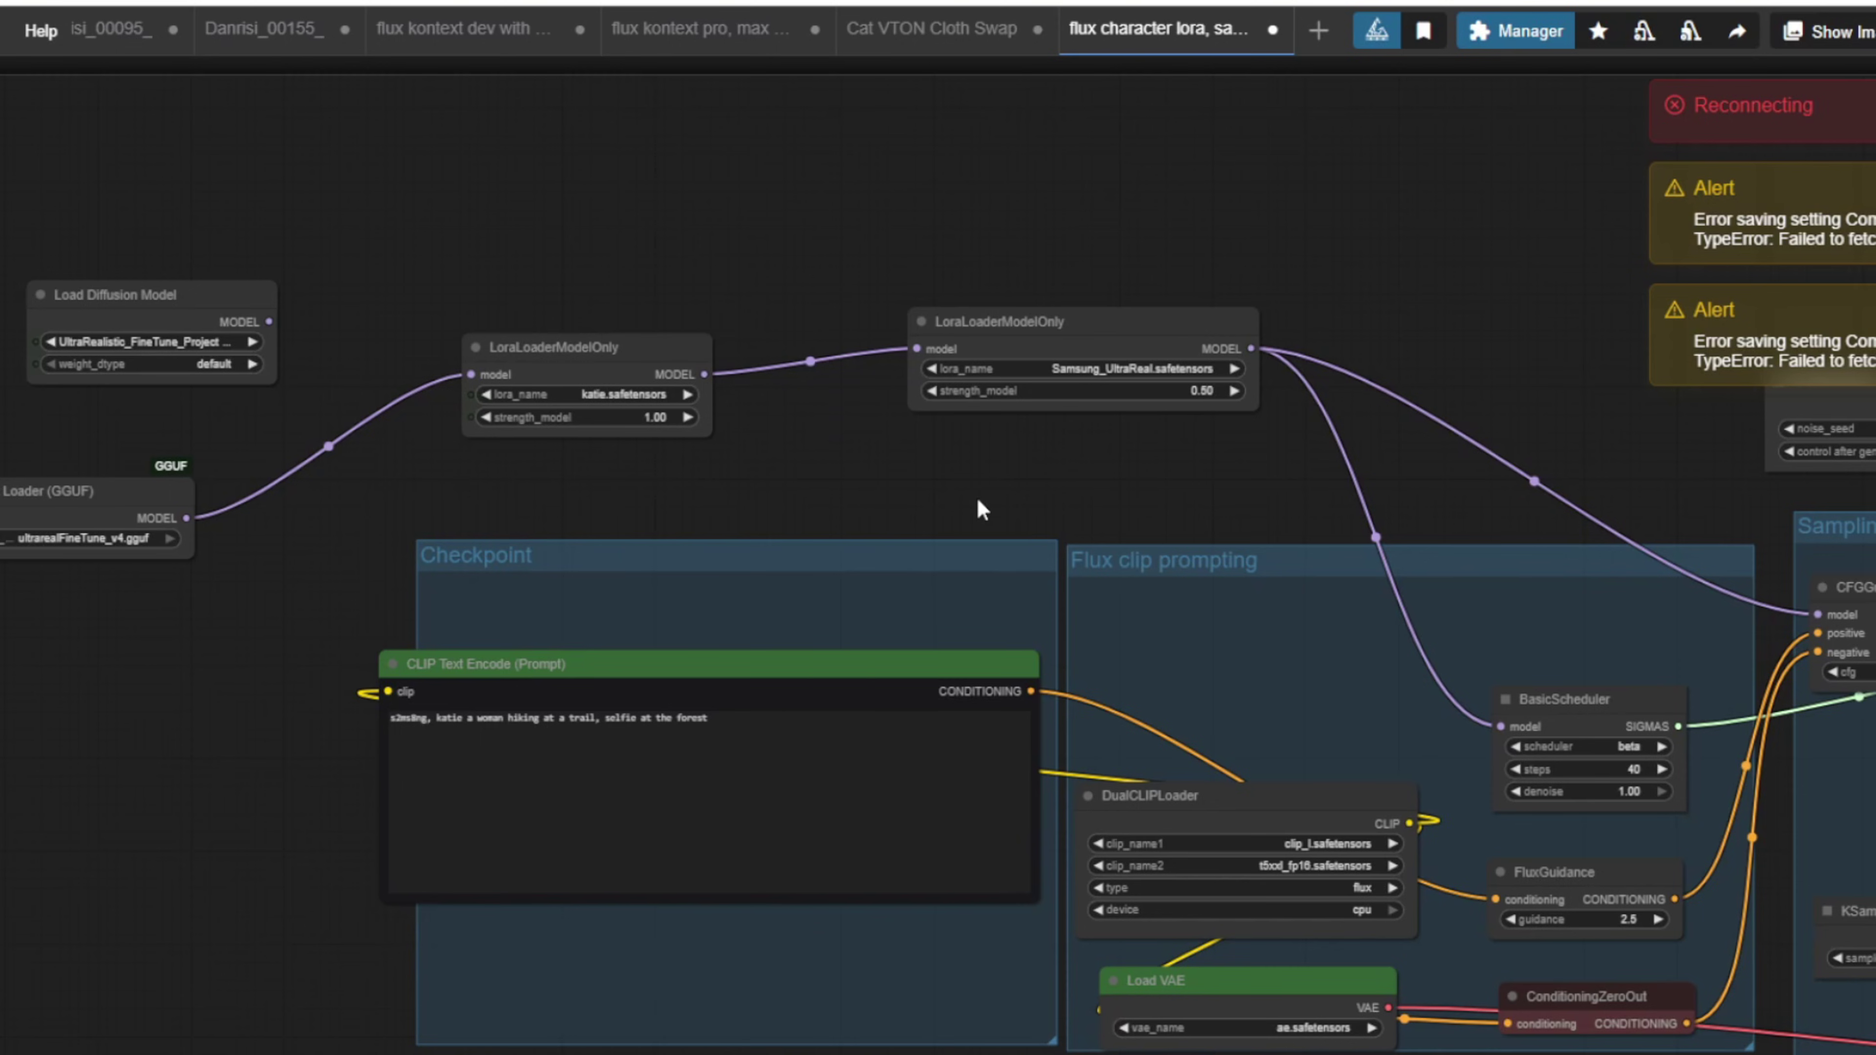
{"action": "scroll", "coordinate": [665, 454], "scroll_direction": "up", "scroll_amount": 3}
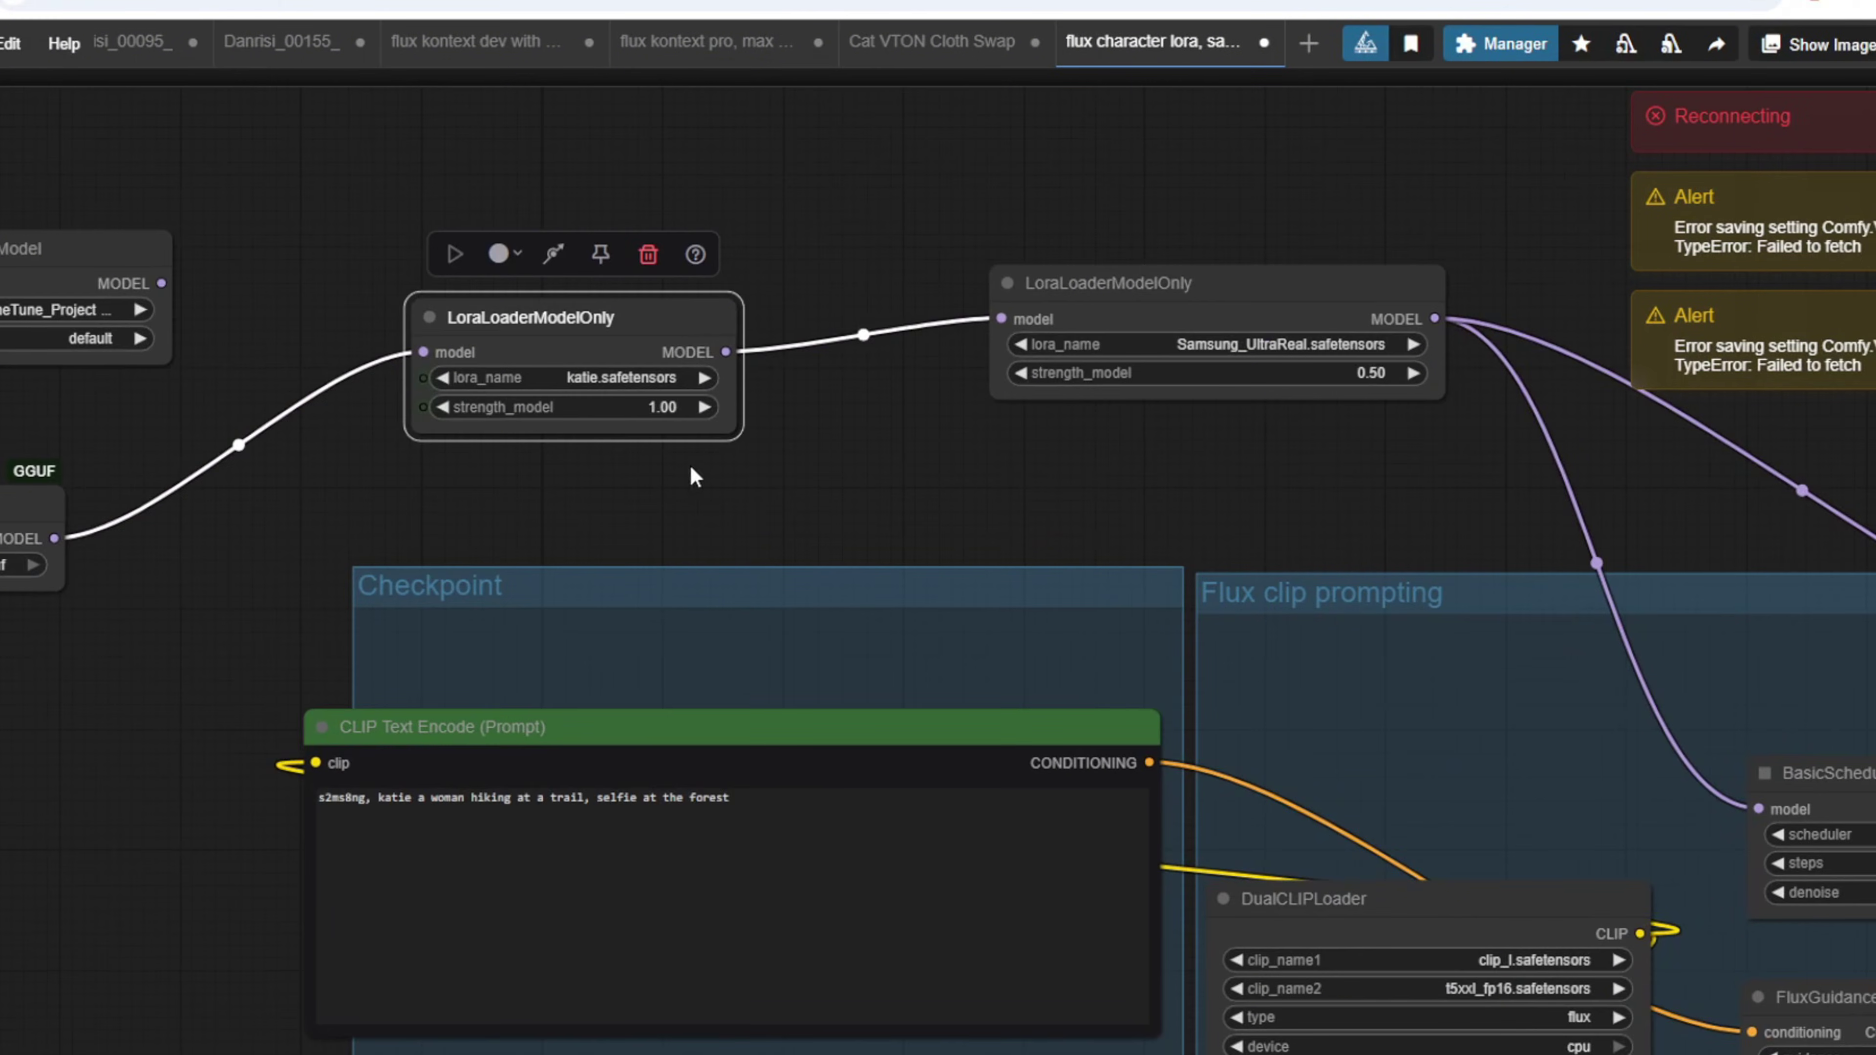
Set the katie LoRA strength to 0.86 and the second LoRA's strength to 0.75.
{"action": "left_click", "coordinate": [648, 405]}
{"action": "type", "text": "0.8"}
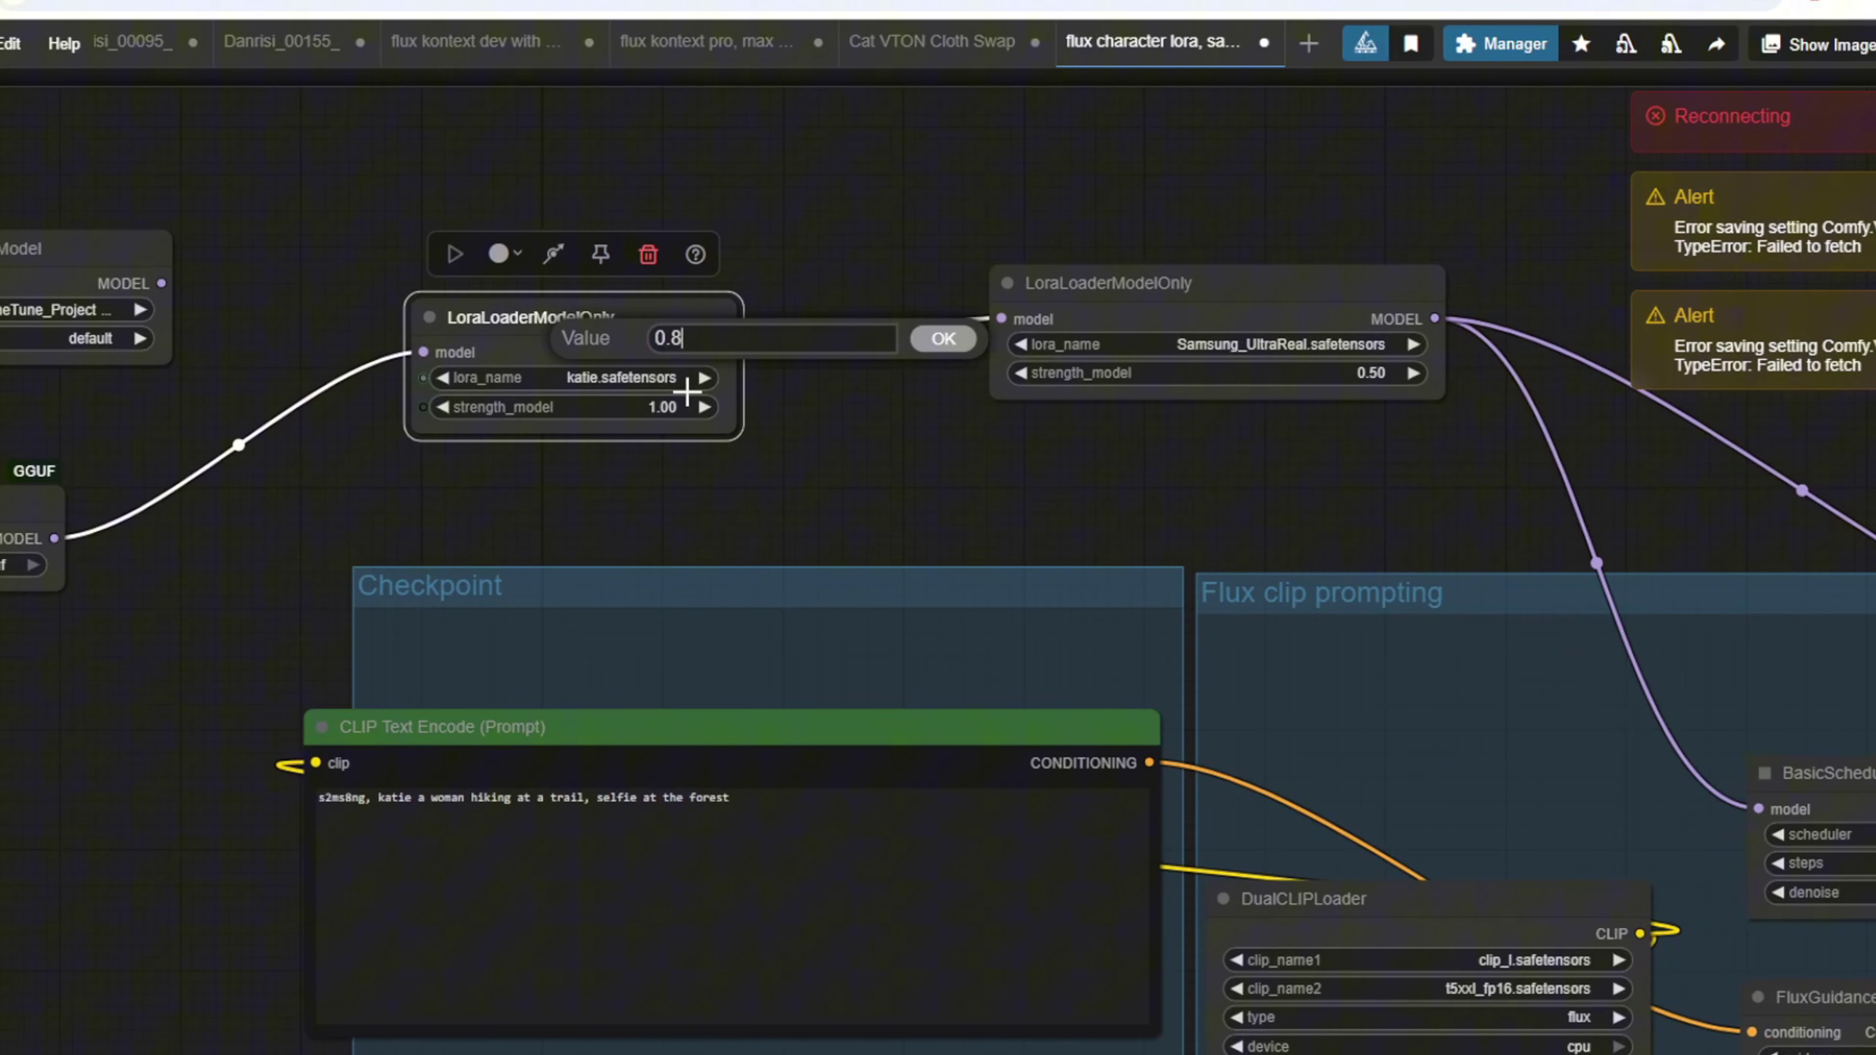
{"action": "type", "text": "6"}
{"action": "key", "text": "Return"}
{"action": "left_click", "coordinate": [1286, 364]}
{"action": "type", "text": "0.75"}
{"action": "key", "text": "Return"}
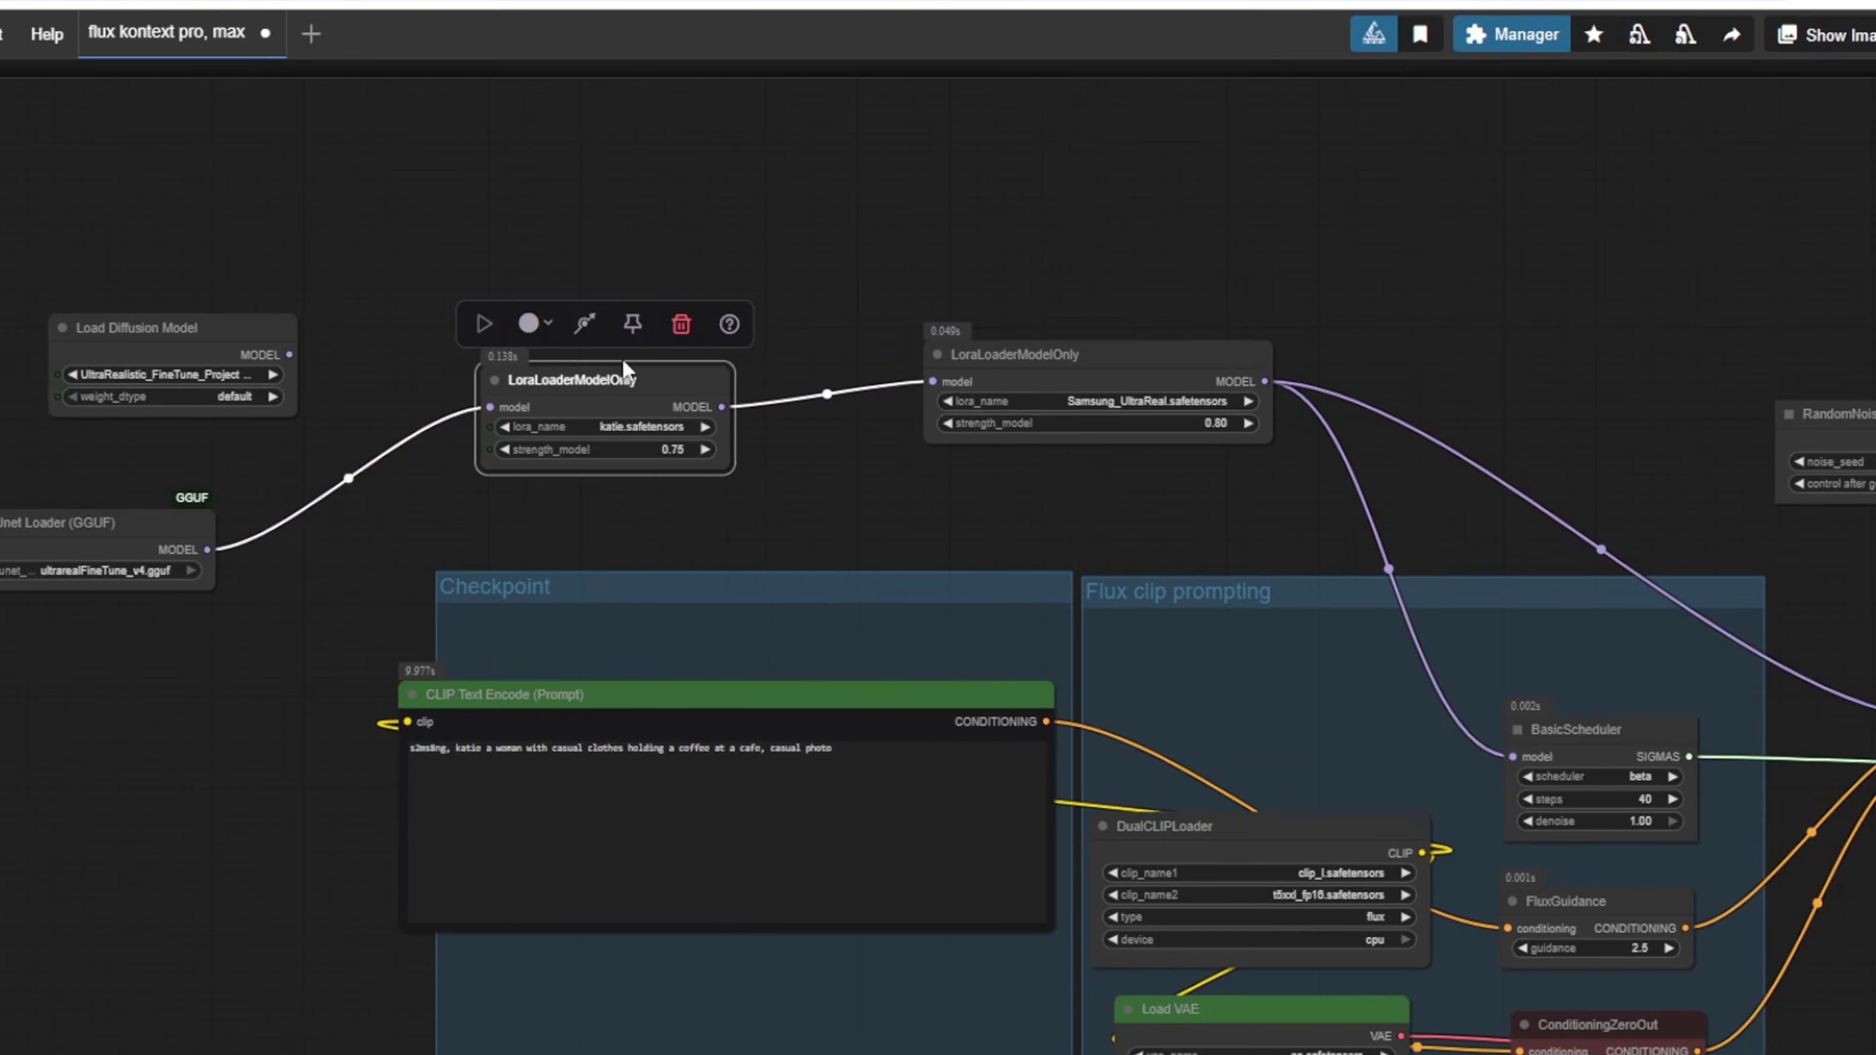
Highlight the cafe prompt text, then zoom onto the 1152 × 1728 image of the blonde woman holding a latte.
{"action": "scroll", "coordinate": [761, 429], "scroll_direction": "up", "scroll_amount": 5}
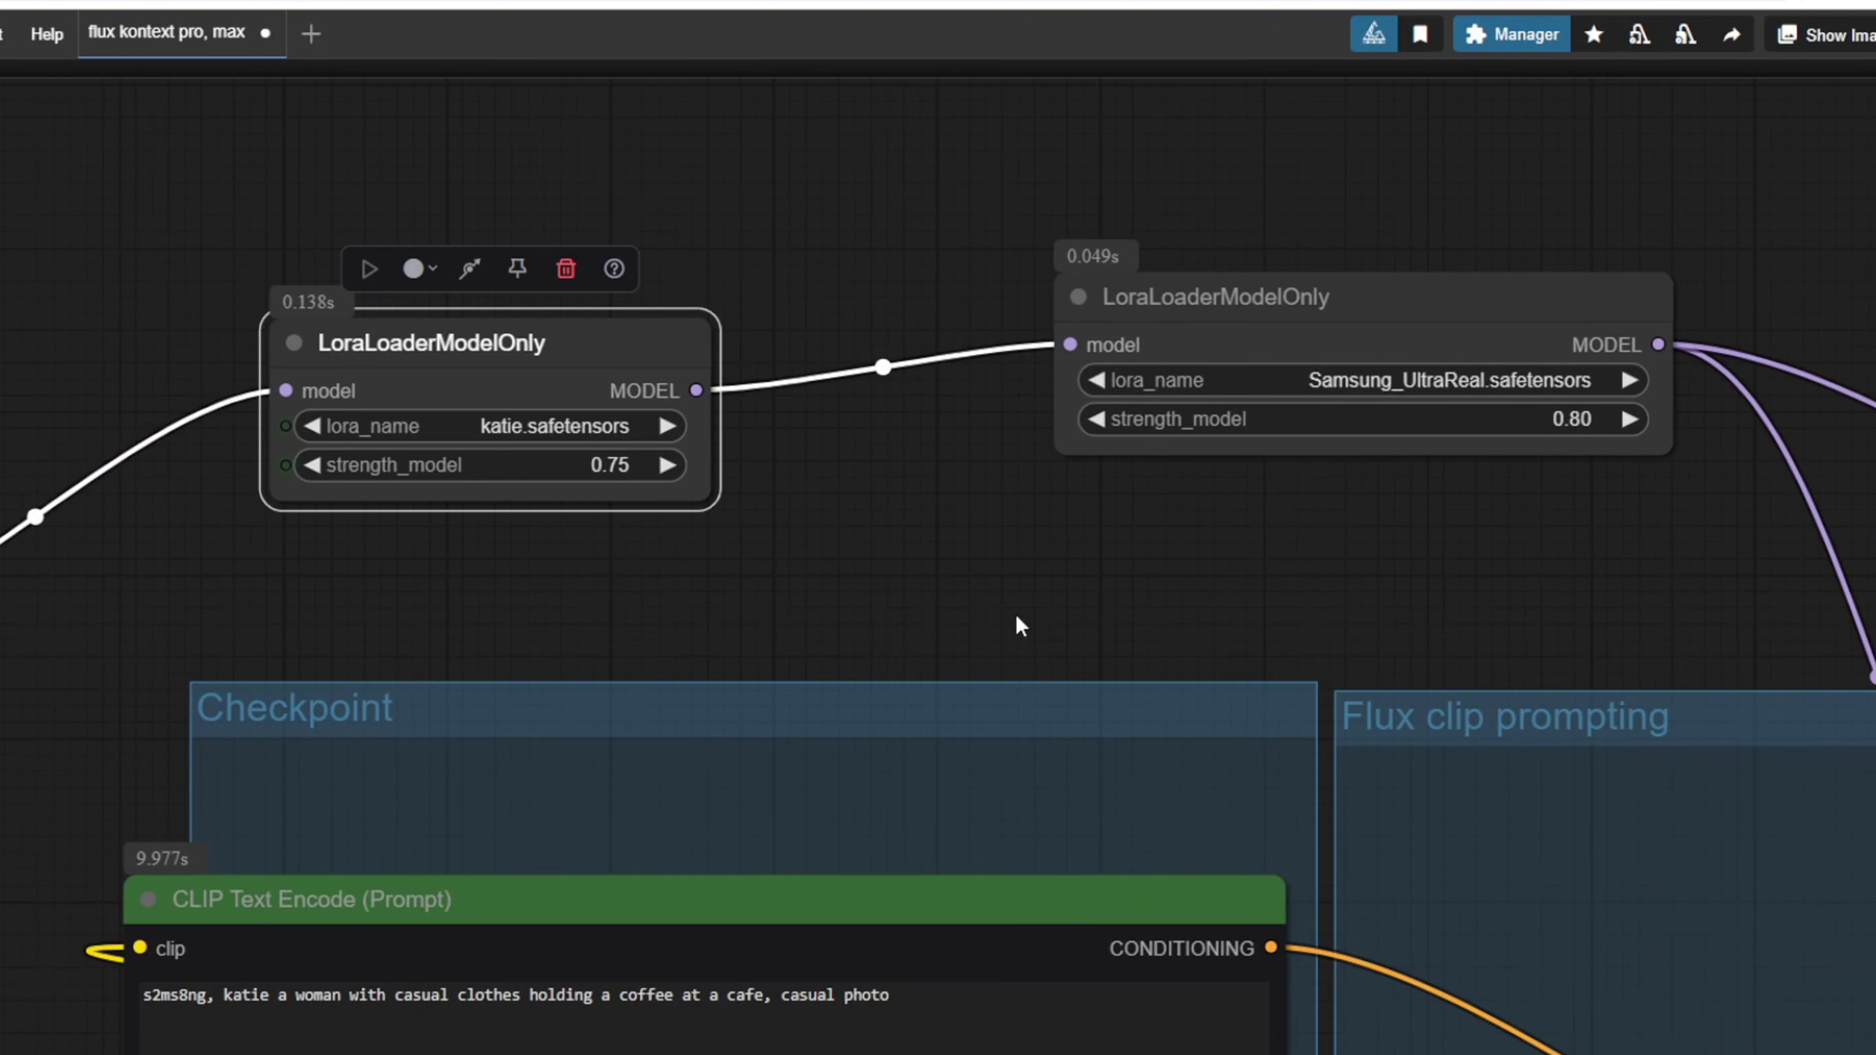
{"action": "scroll", "coordinate": [1013, 620], "scroll_direction": "down", "scroll_amount": 3}
{"action": "left_click_drag", "start_coordinate": [942, 771], "coordinate": [111, 765]}
{"action": "scroll", "coordinate": [1118, 881], "scroll_direction": "down", "scroll_amount": 5}
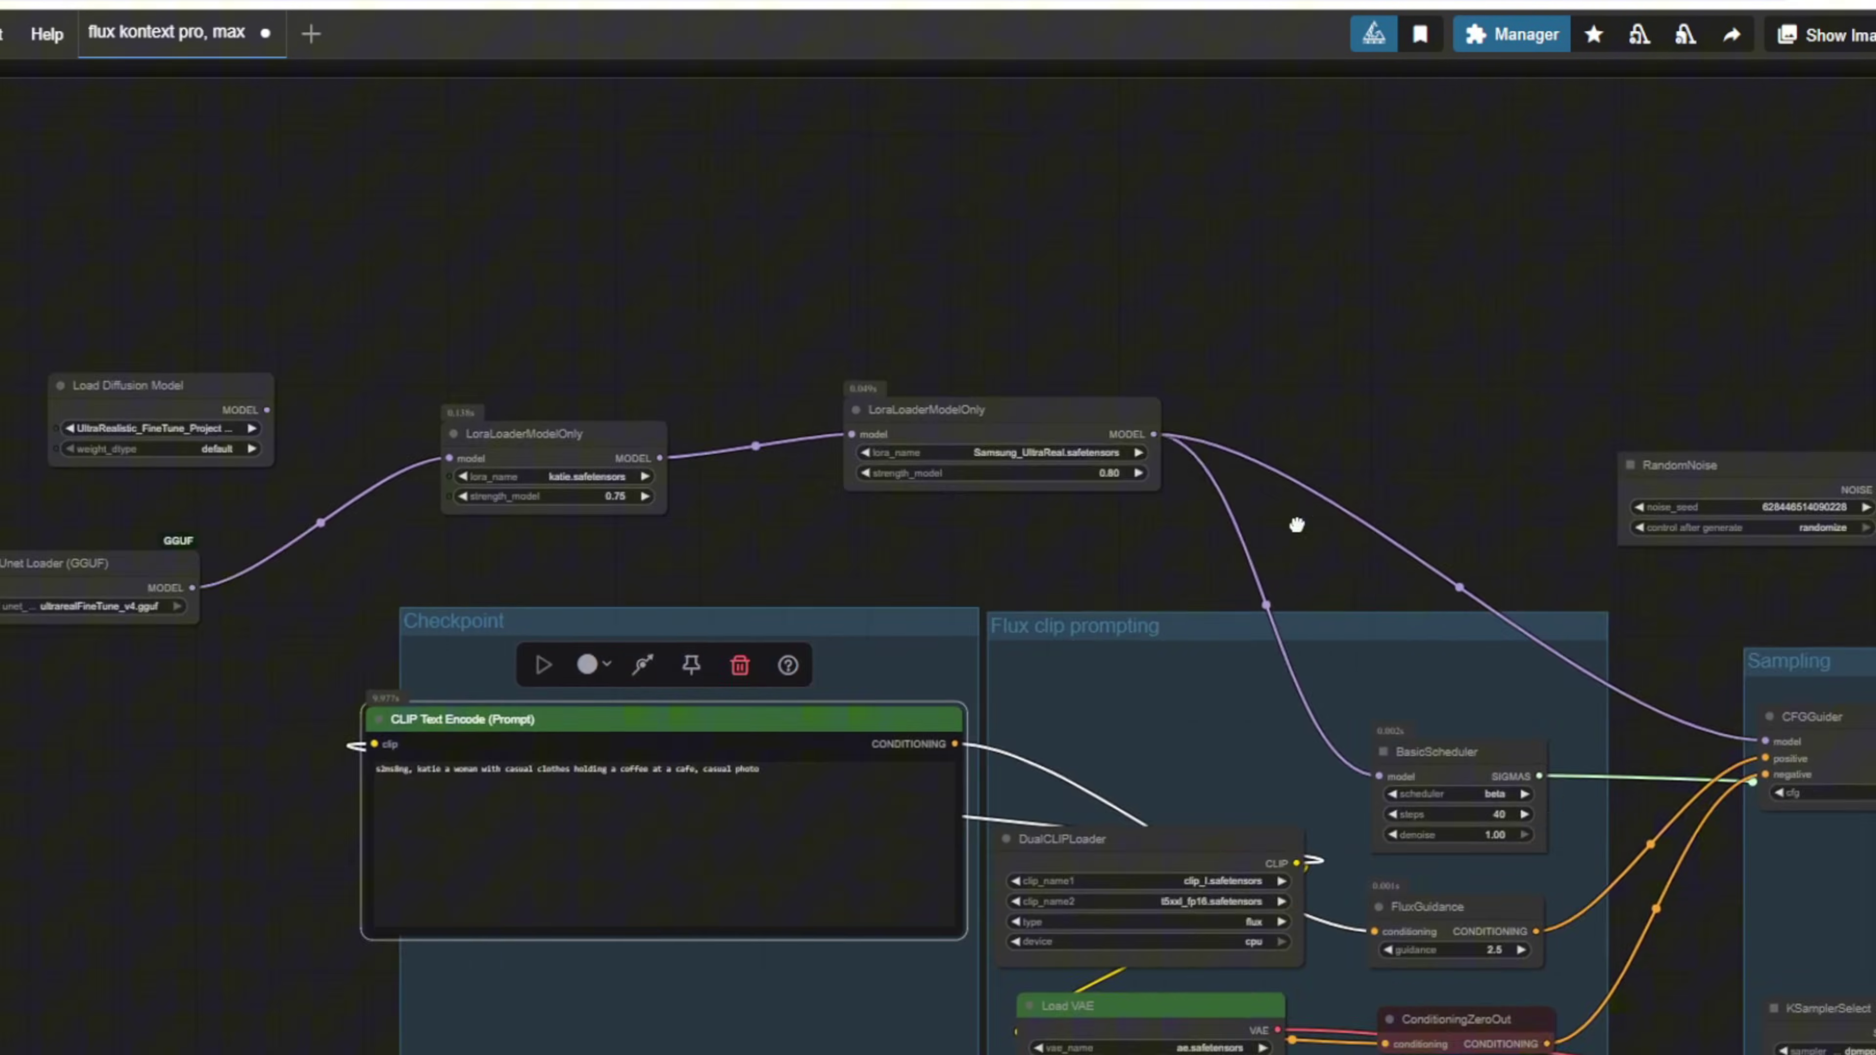
{"action": "scroll", "coordinate": [1610, 671], "scroll_direction": "up", "scroll_amount": 5}
{"action": "scroll", "coordinate": [1607, 643], "scroll_direction": "up", "scroll_amount": 2}
{"action": "scroll", "coordinate": [1601, 626], "scroll_direction": "up", "scroll_amount": 3}
{"action": "scroll", "coordinate": [1046, 395], "scroll_direction": "up", "scroll_amount": 5}
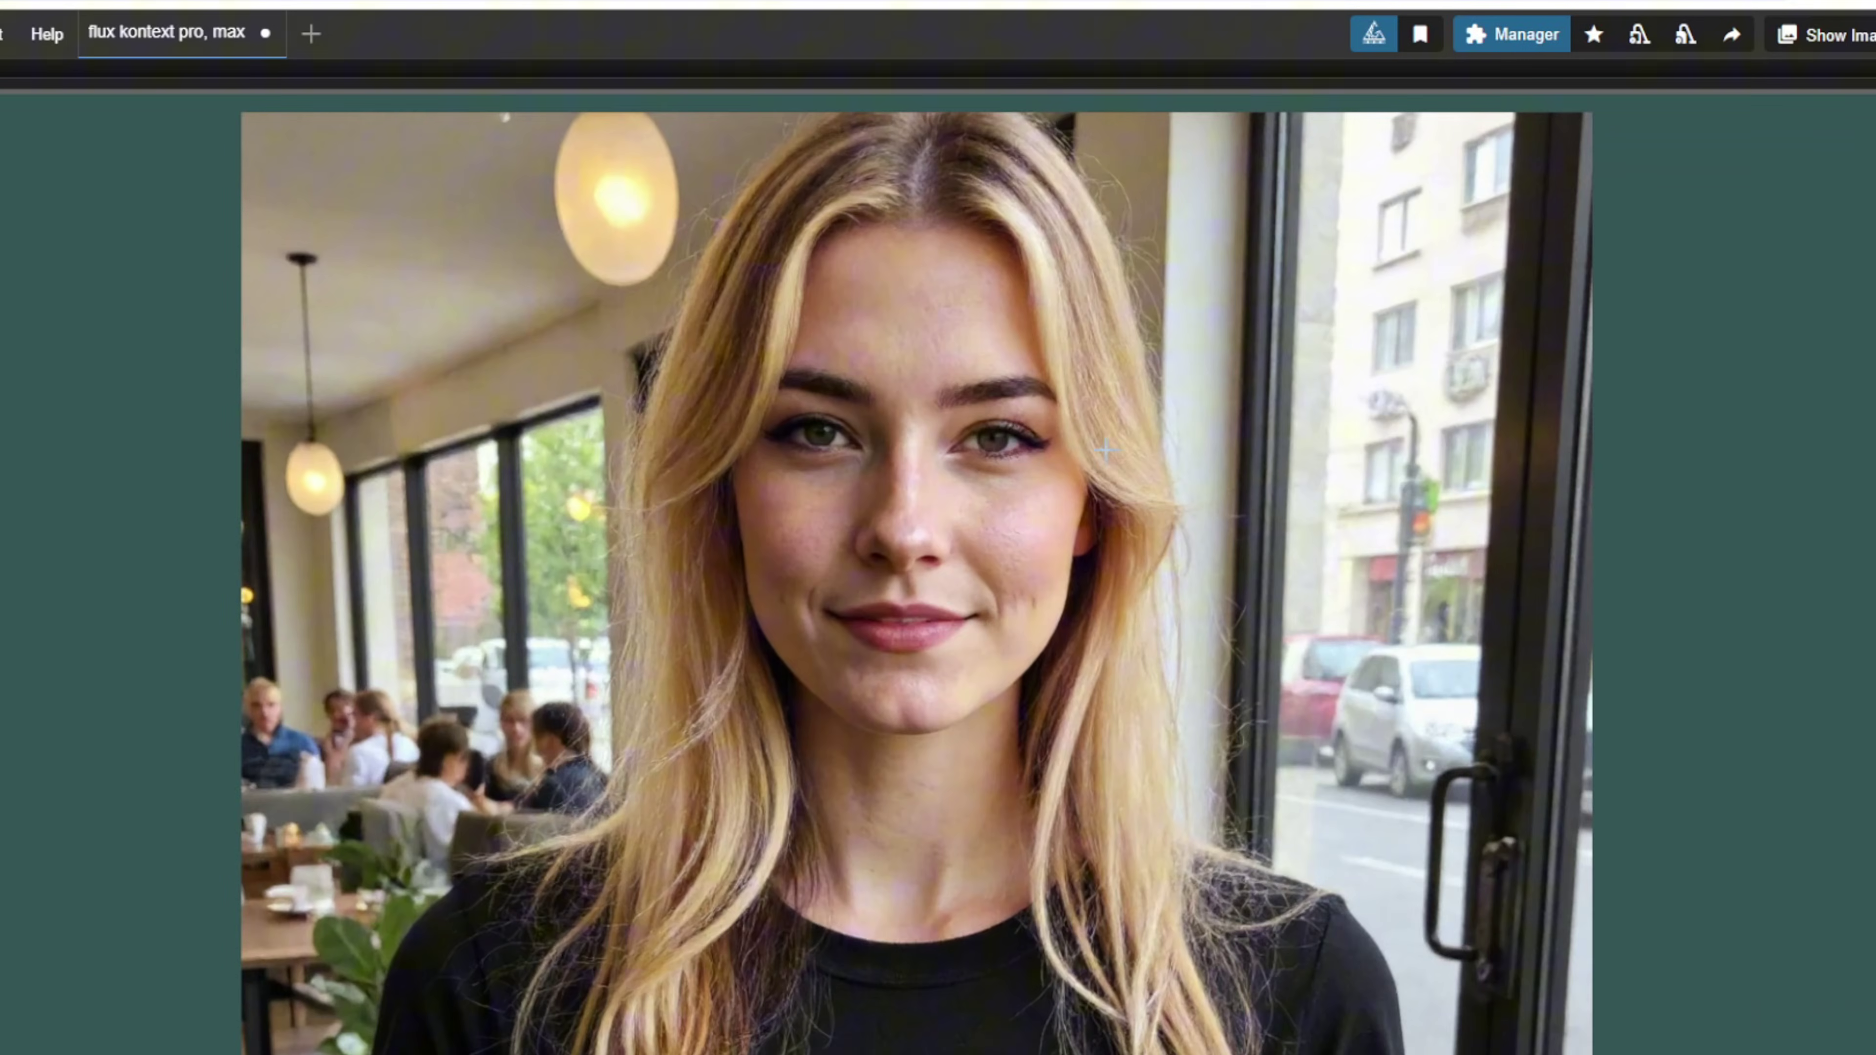